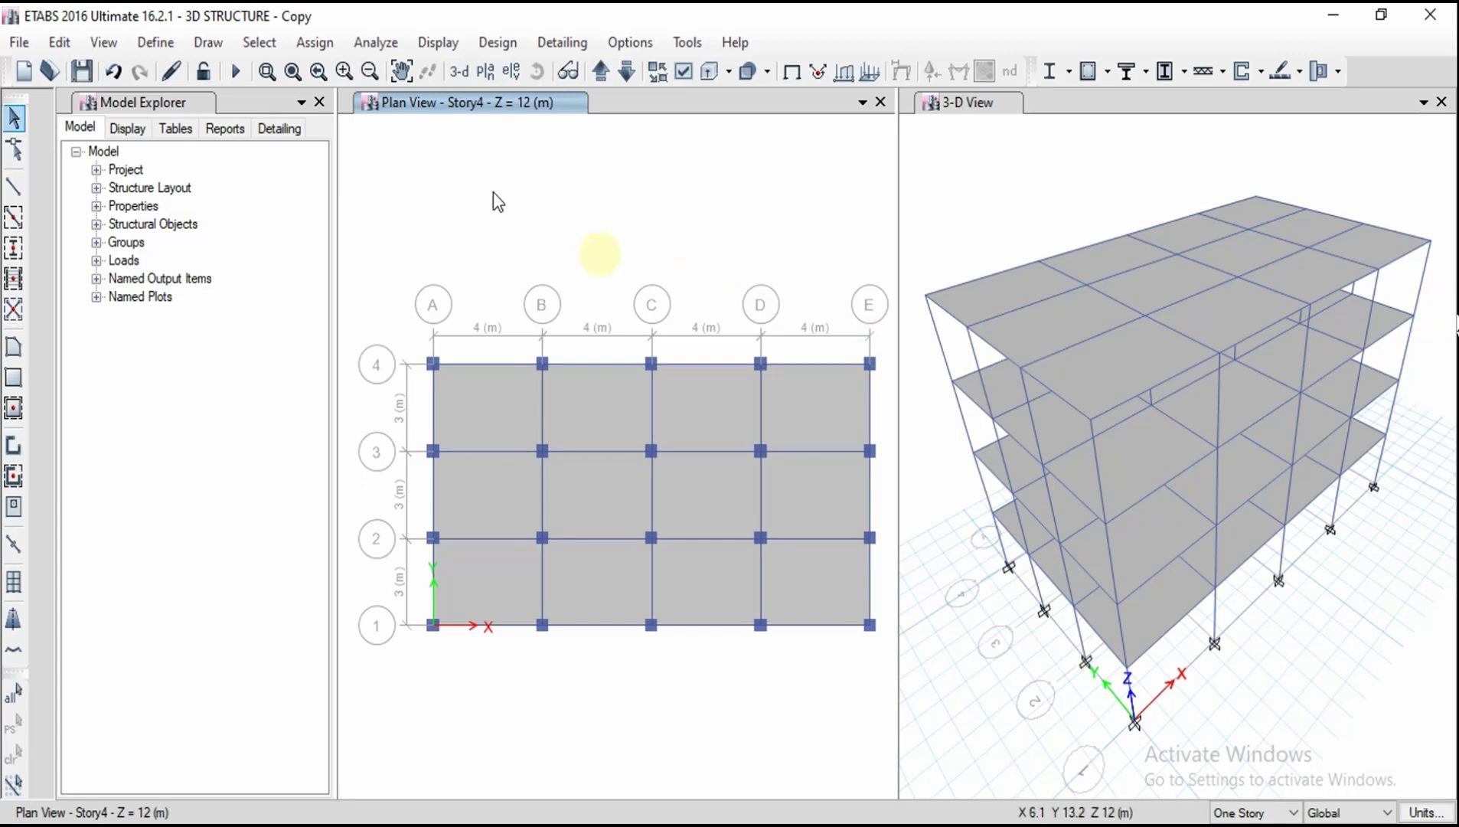
# Switch the plan view to the elevation along grid line 1.
pyautogui.click(513, 73)
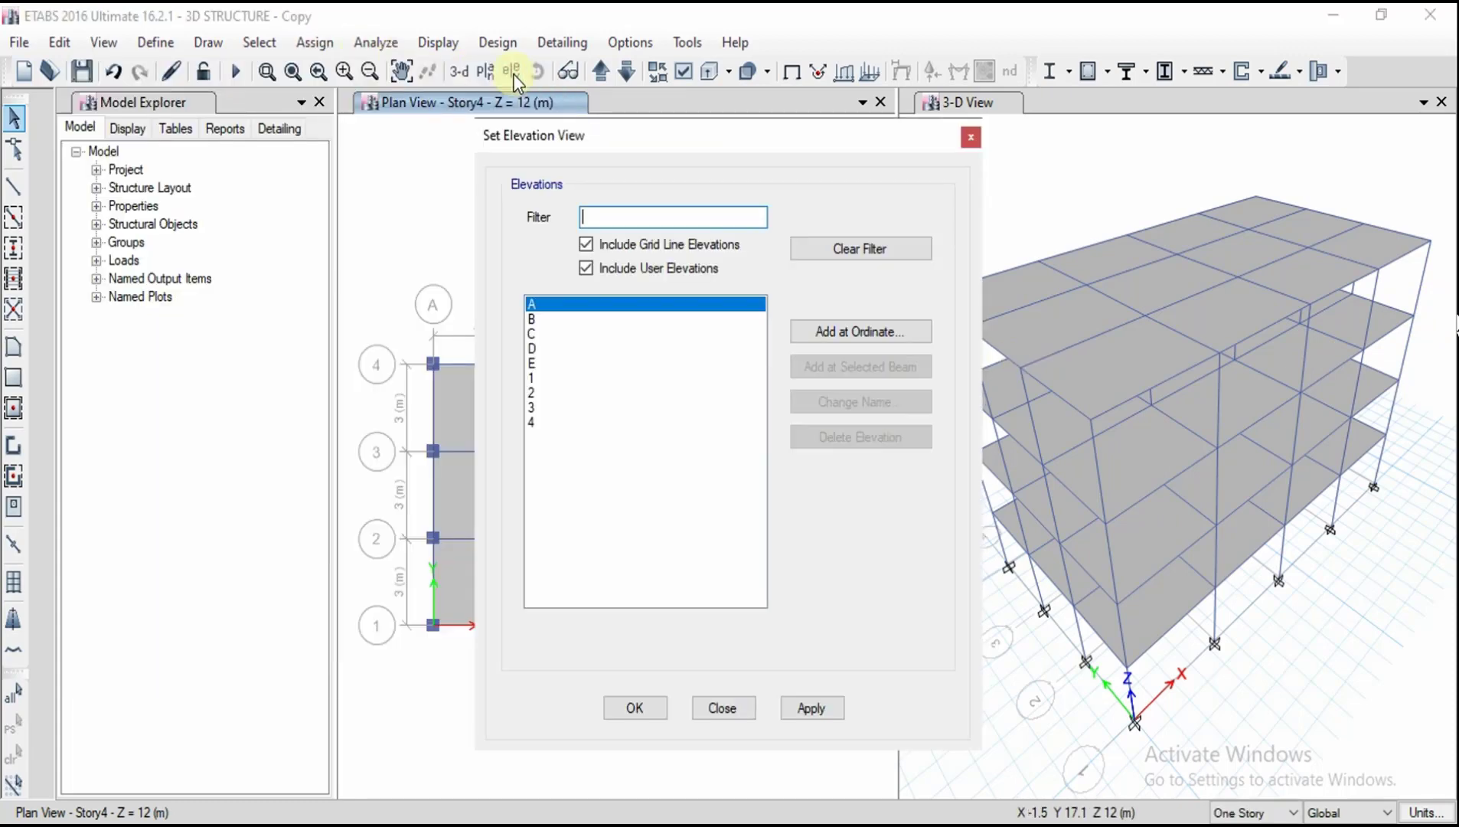
pyautogui.click(530, 377)
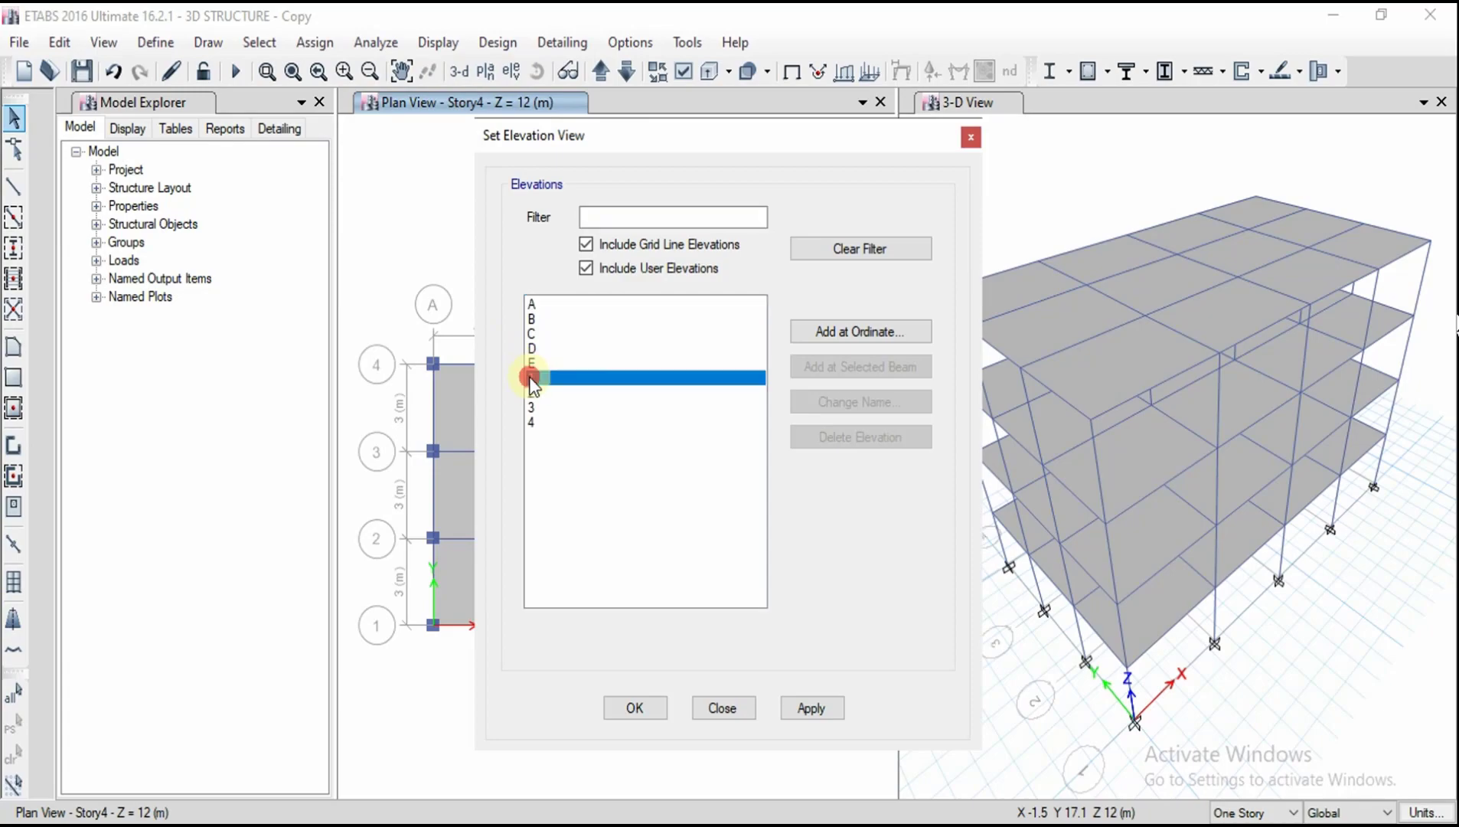
pyautogui.click(816, 717)
pyautogui.click(652, 709)
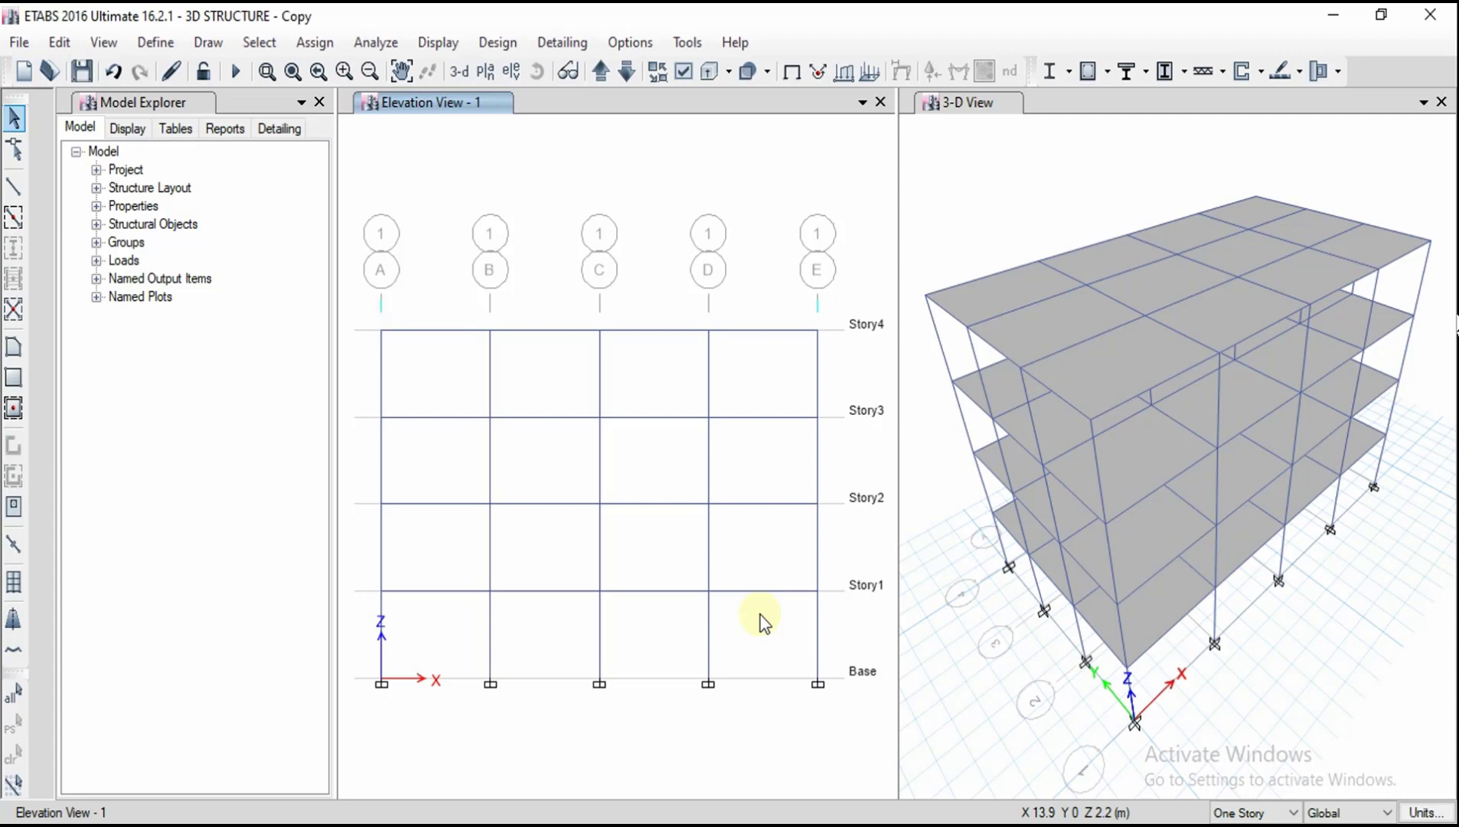
pyautogui.click(758, 640)
# Add a new wall section property and name it SHEAR WALL.
pyautogui.click(156, 43)
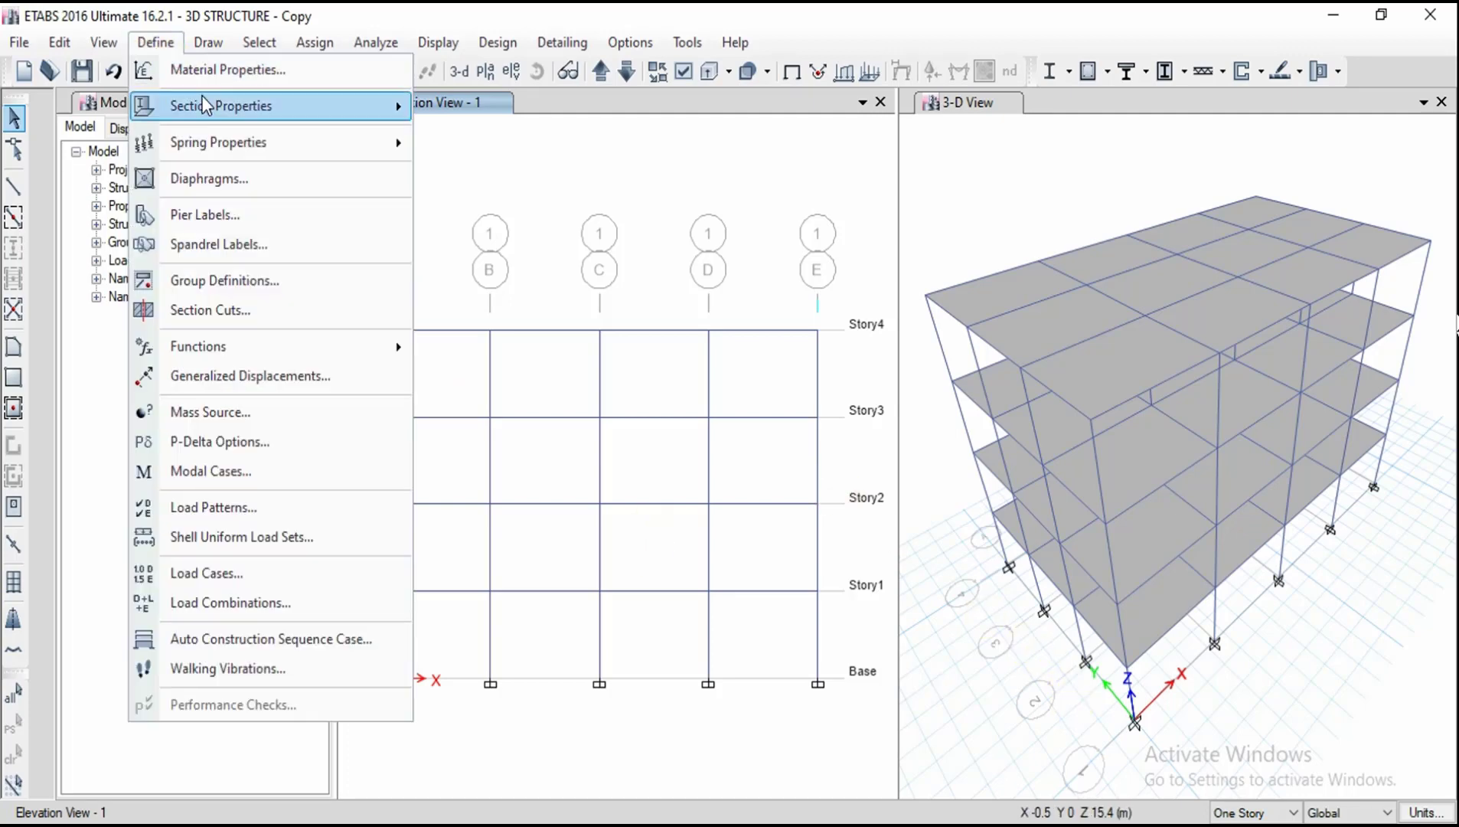
pyautogui.moveTo(203, 107)
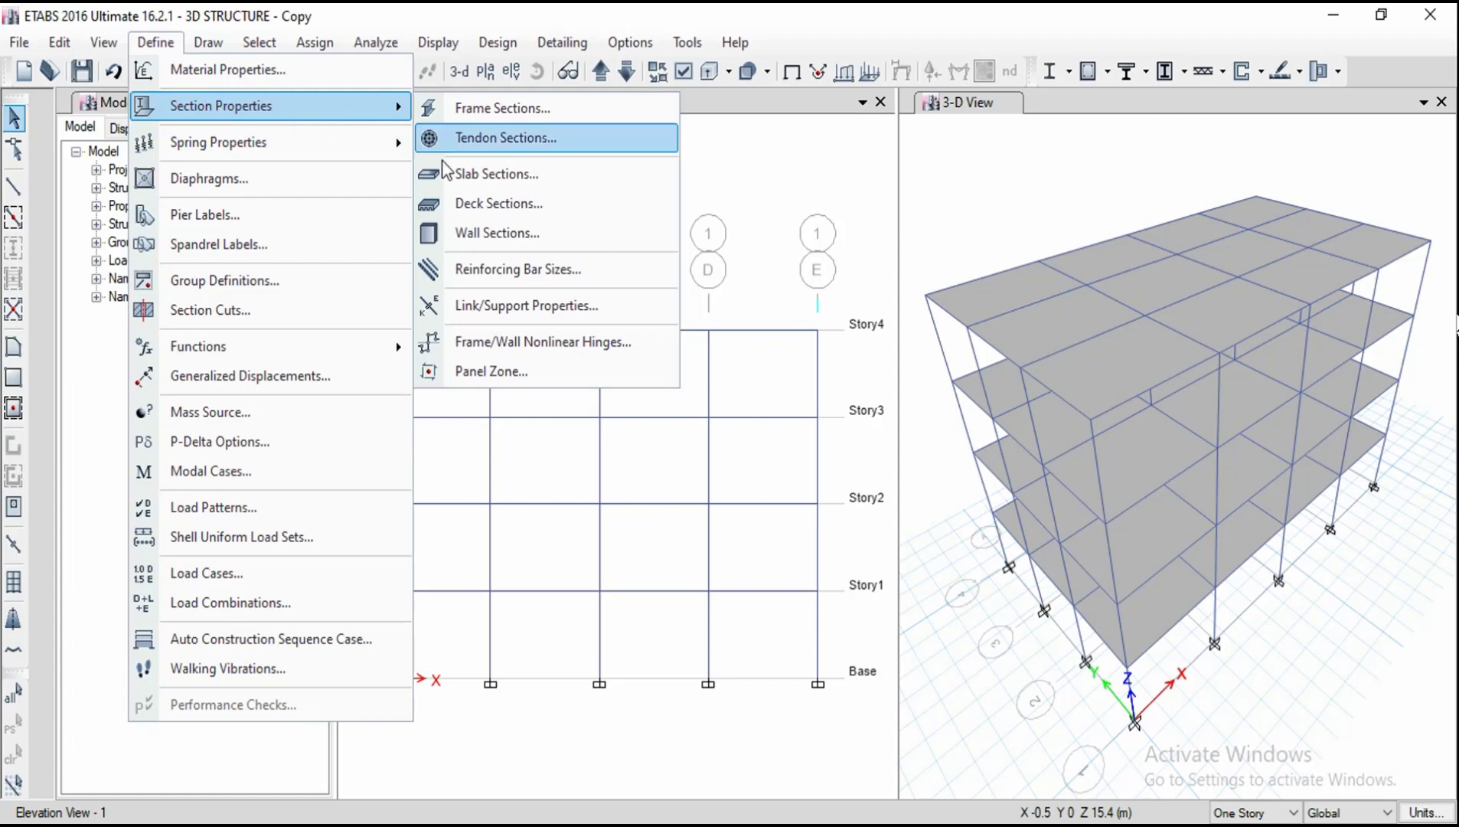
pyautogui.click(493, 233)
pyautogui.click(781, 338)
pyautogui.moveTo(788, 247); pyautogui.dragTo(639, 264)
pyautogui.write('S')
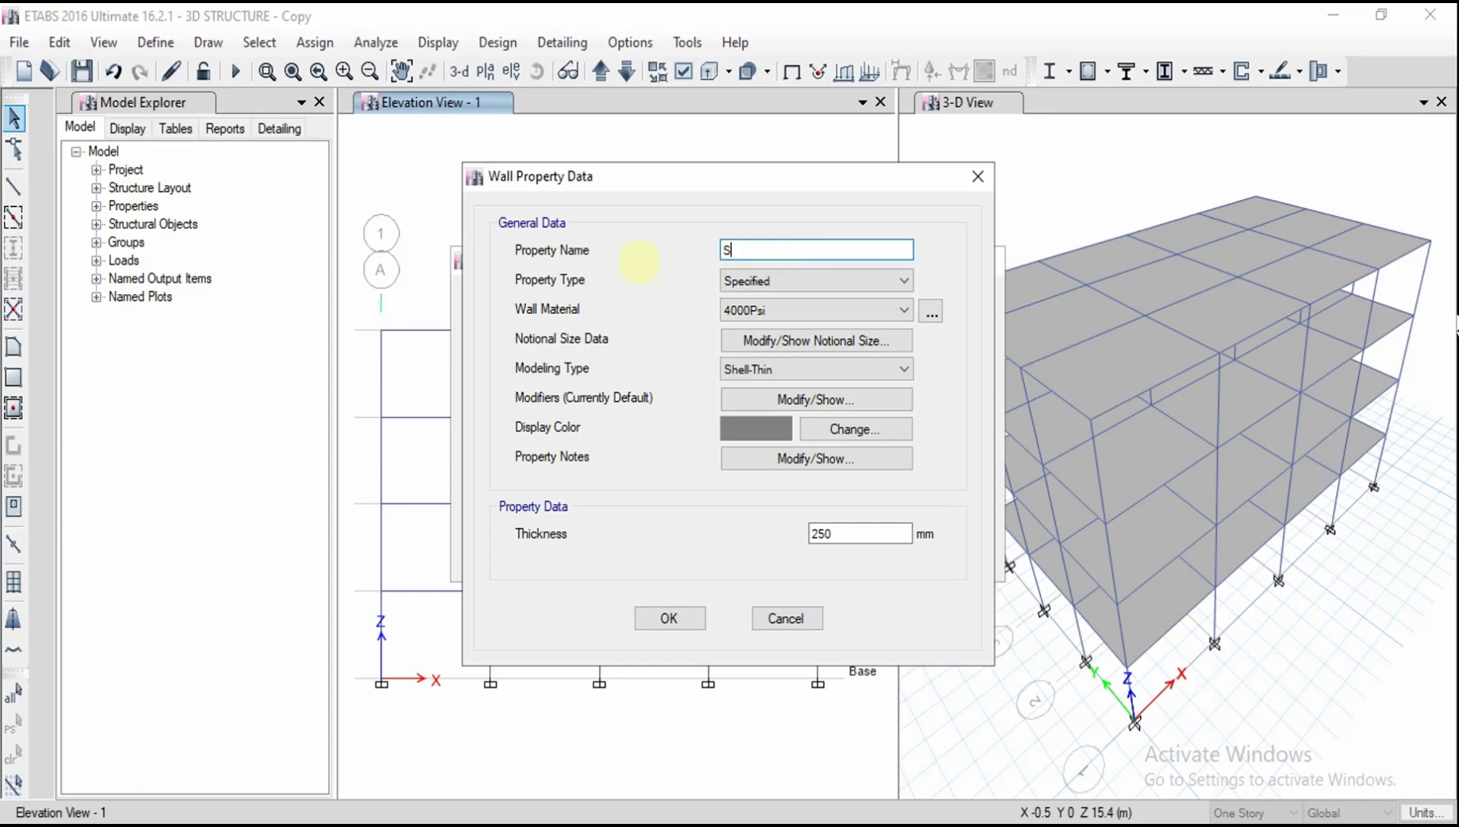
pyautogui.write('HEAR WALL')
# Set the SHEAR WALL property to type Specified, material M25 and thickness 250 mm, and accept the wall definitions.
pyautogui.click(755, 280)
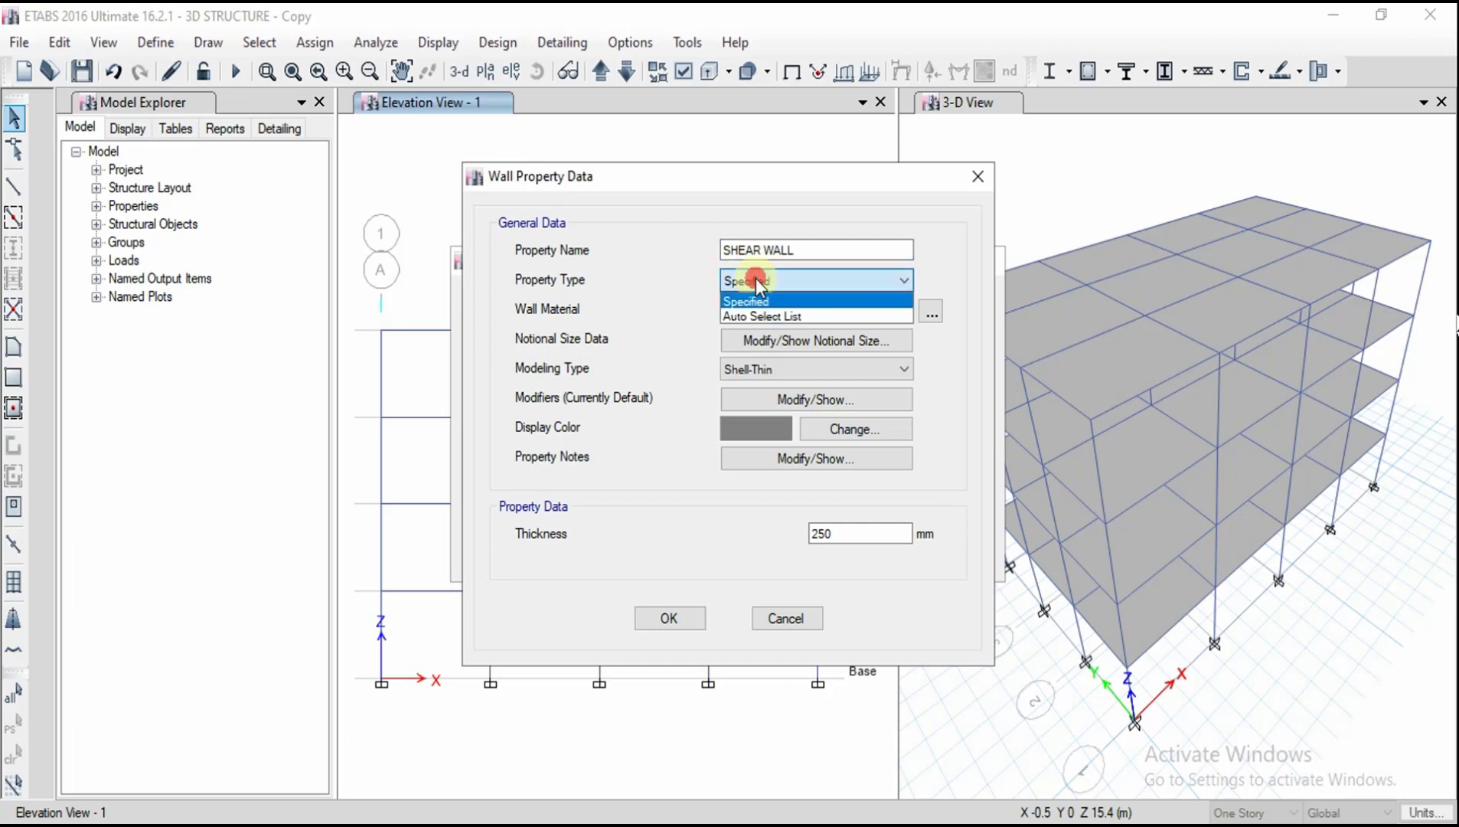
pyautogui.click(750, 303)
pyautogui.click(766, 310)
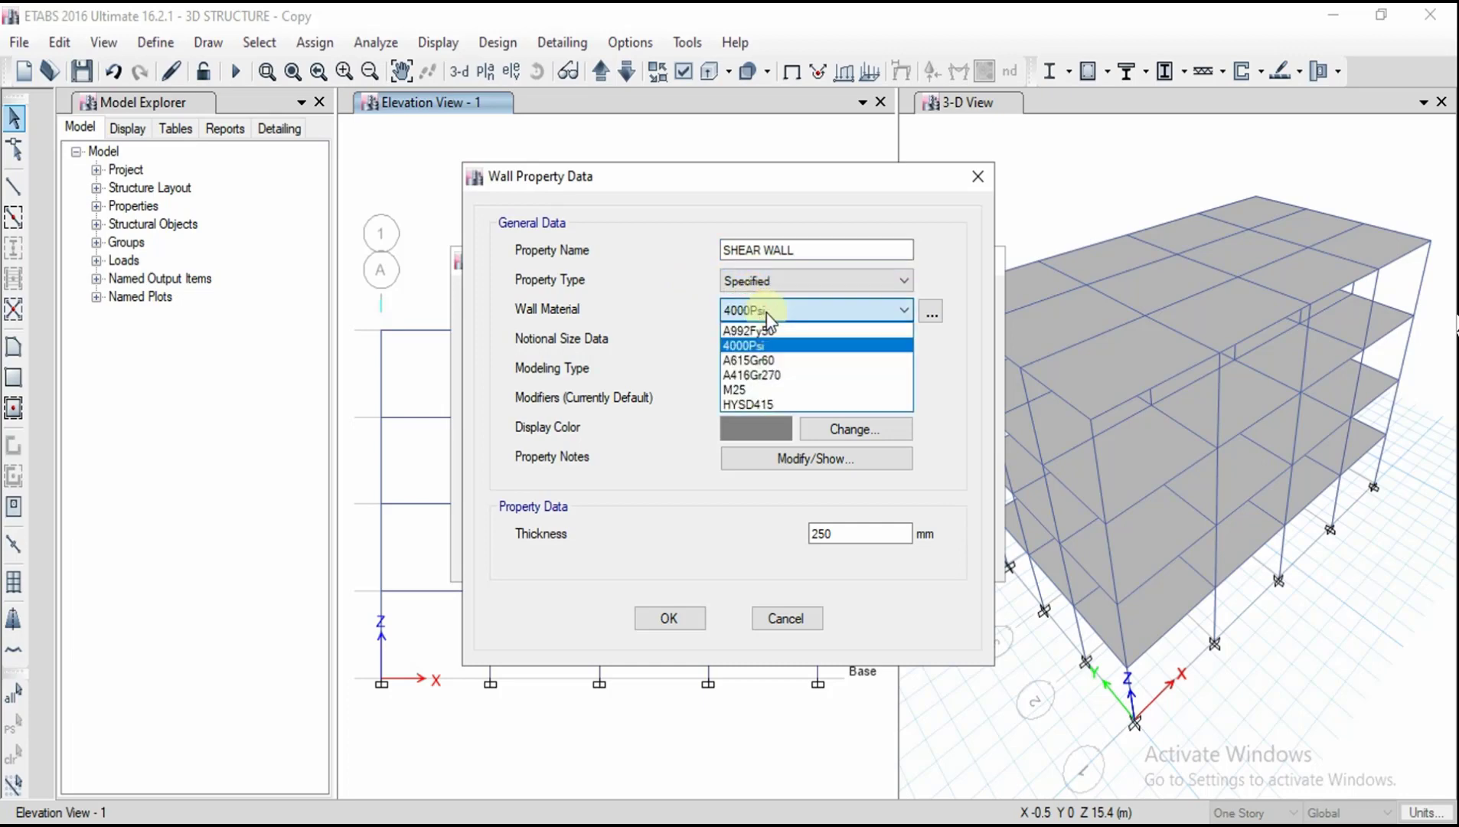
pyautogui.click(755, 392)
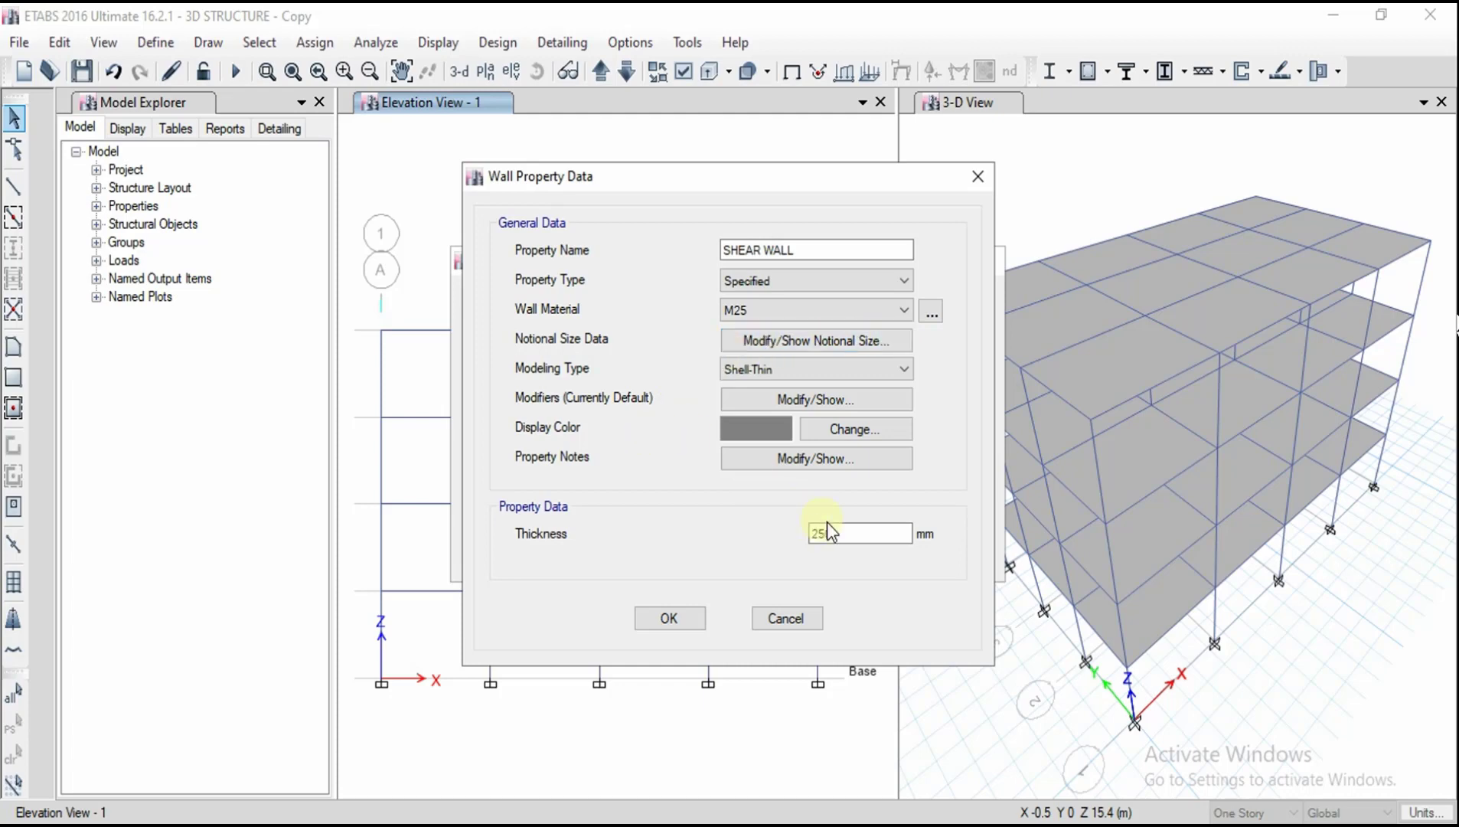
pyautogui.doubleClick(854, 534)
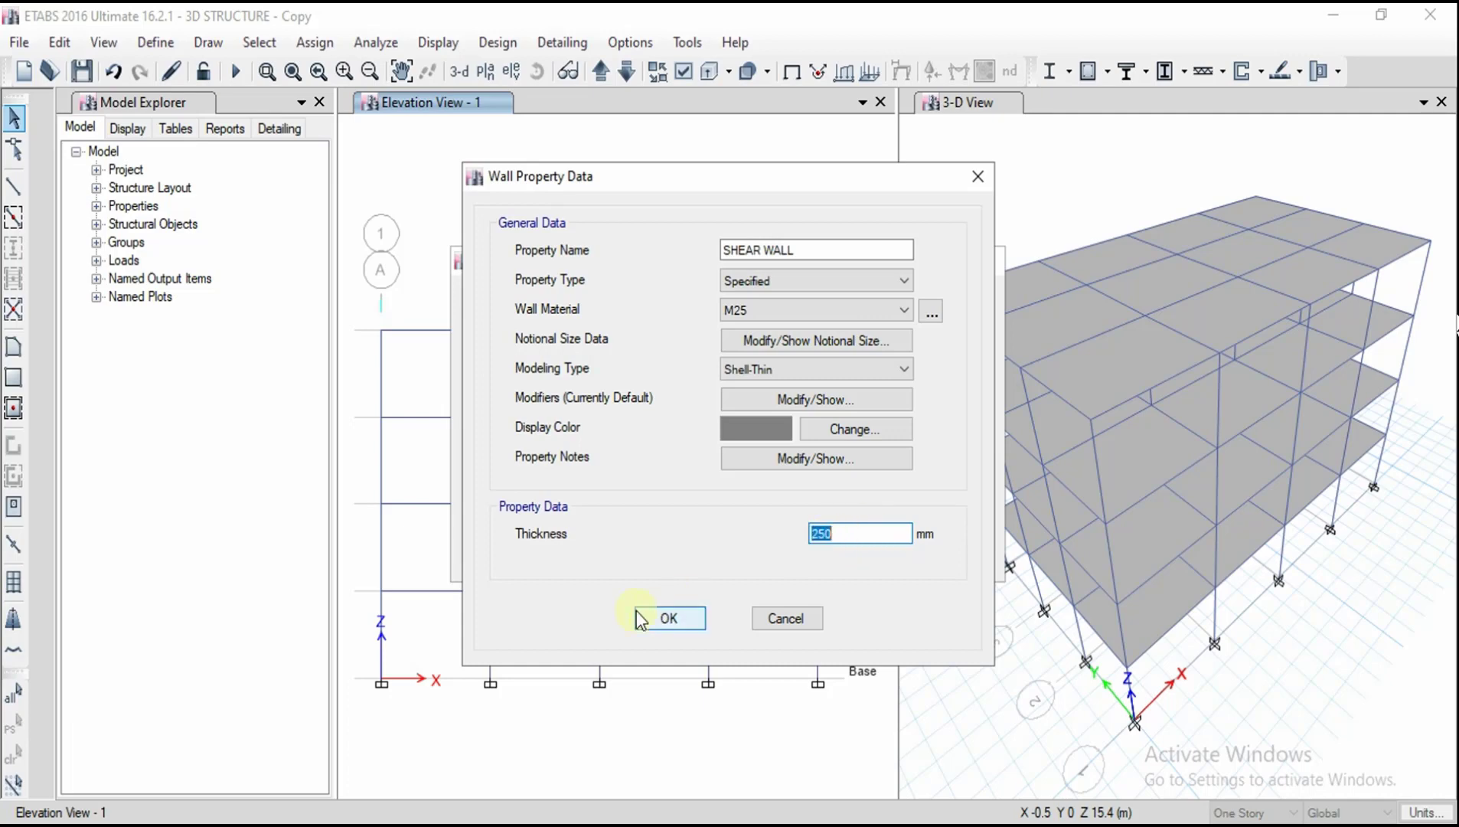
pyautogui.click(671, 619)
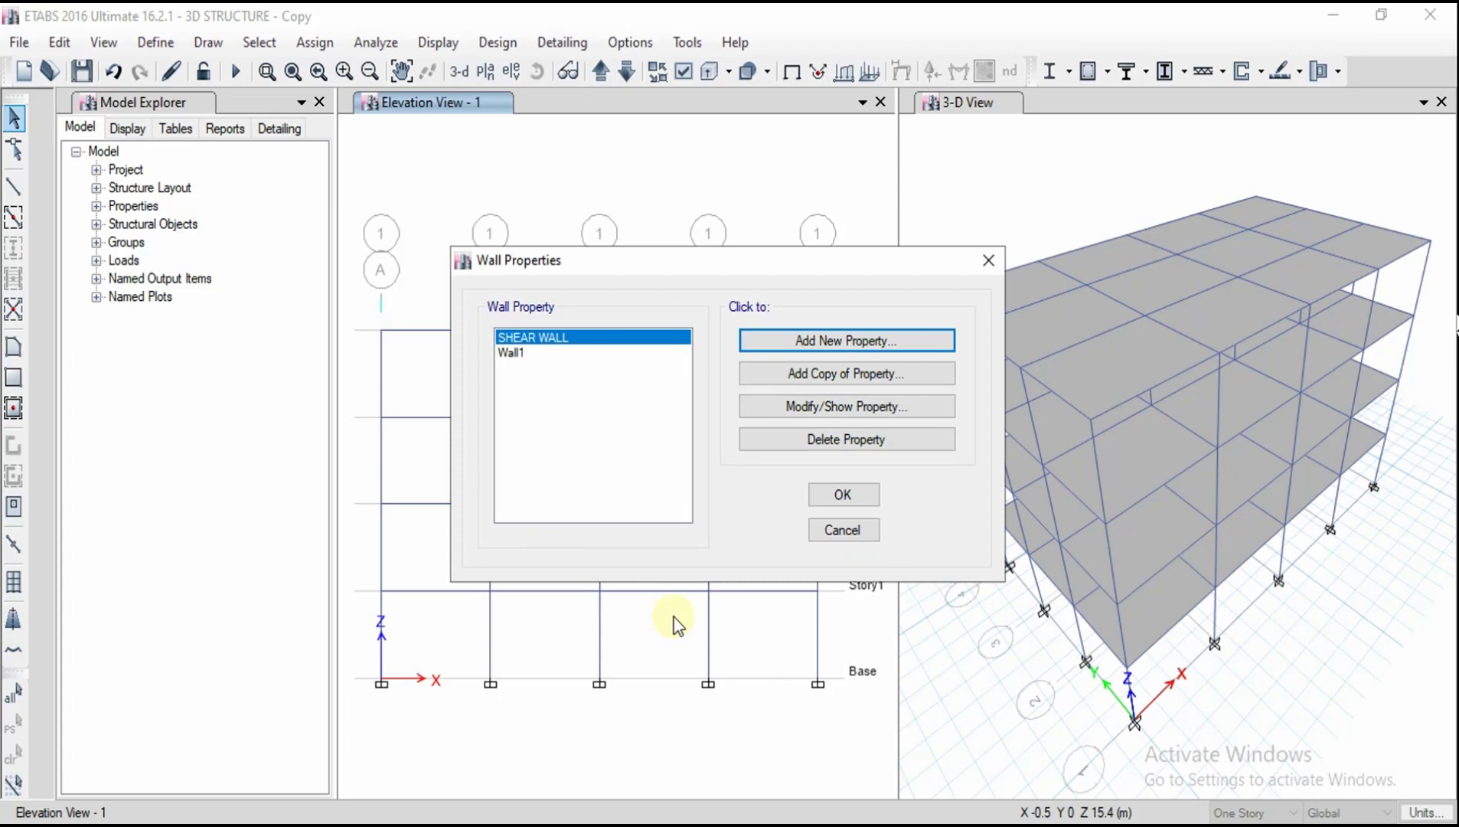
pyautogui.click(836, 497)
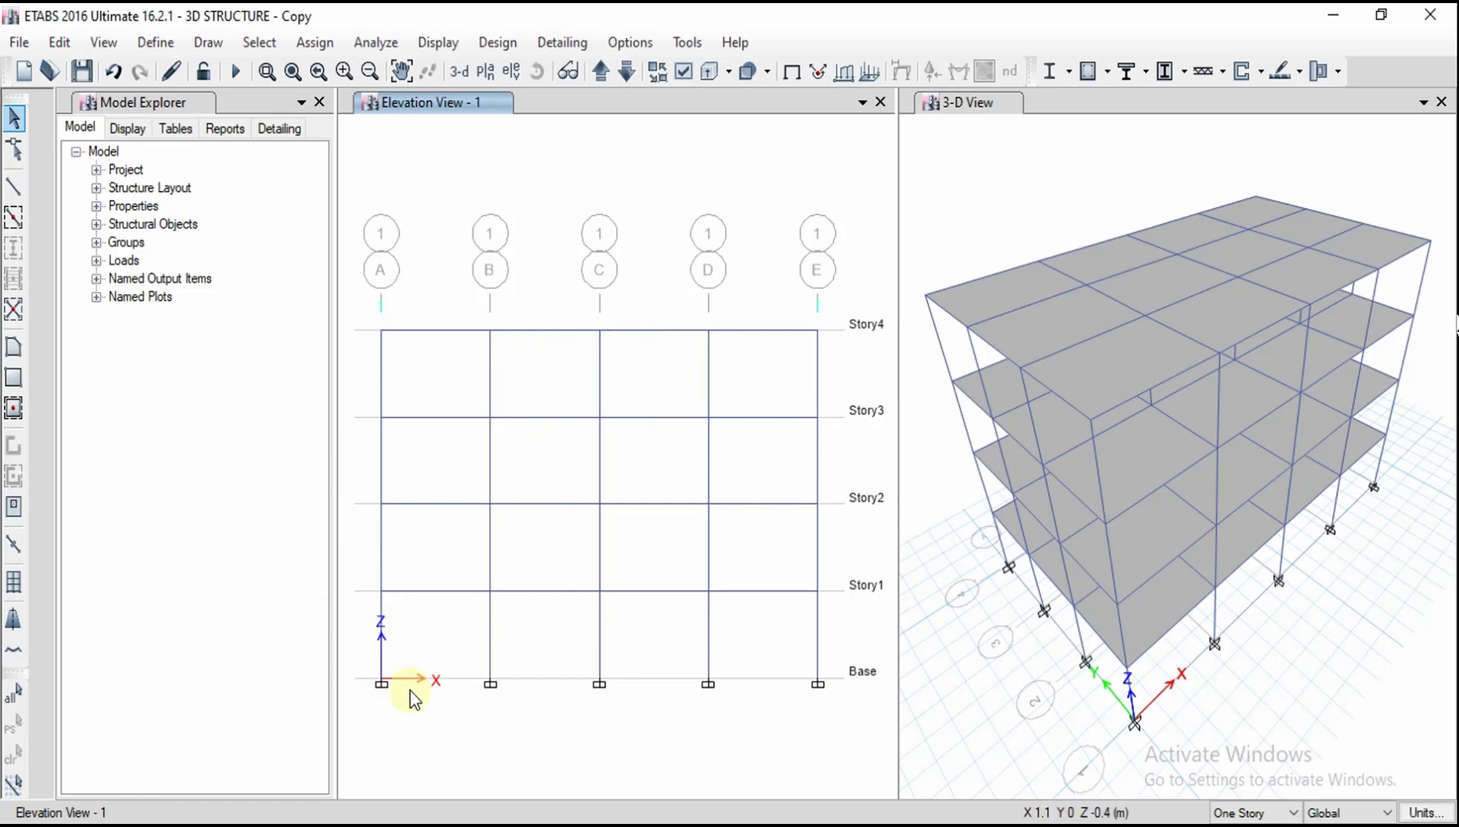
# Apply drawing to All Stories and start the rectangular floor/wall drawing tool with the SHEAR WALL property.
pyautogui.click(1227, 812)
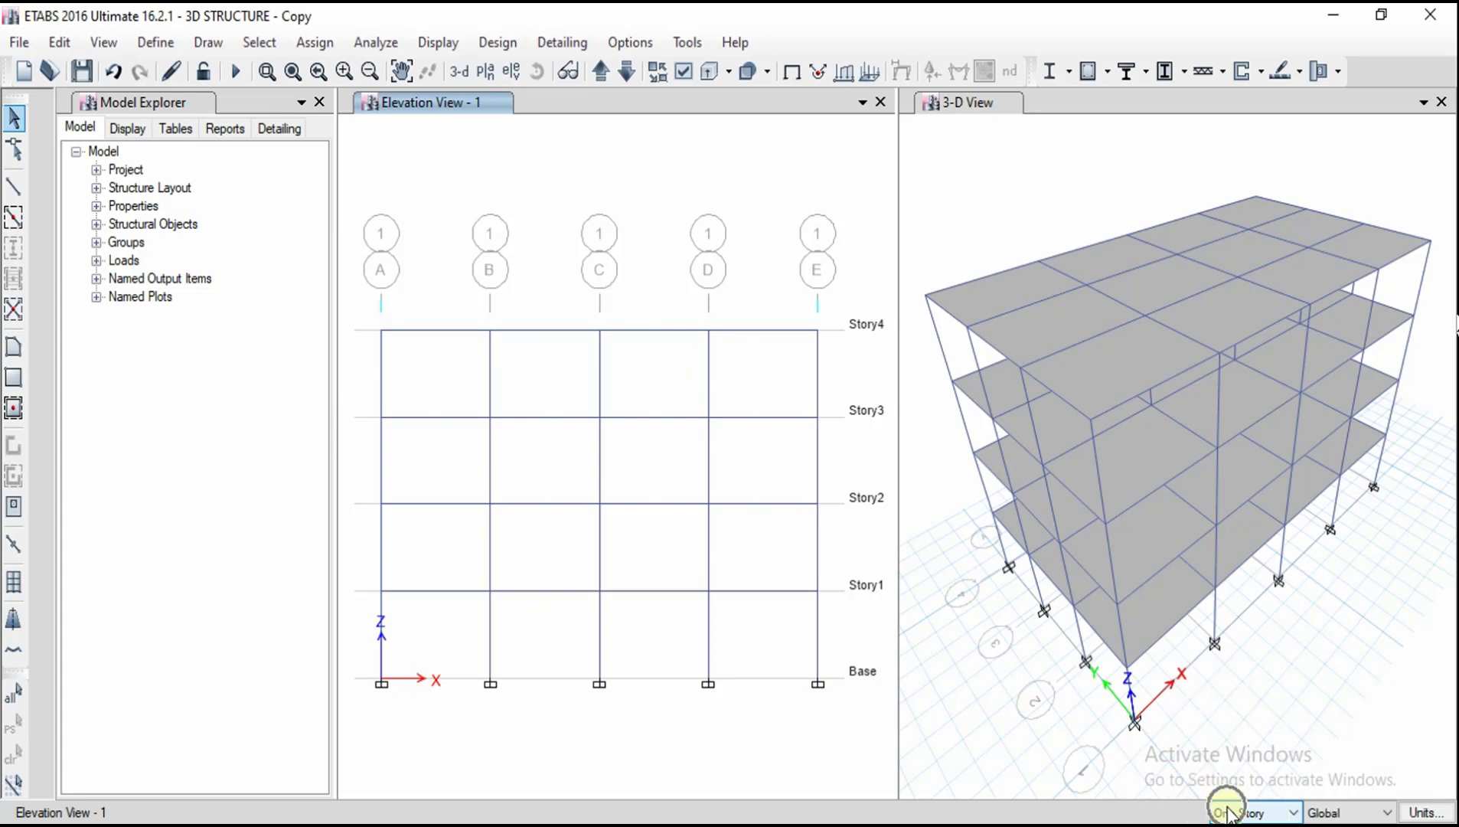
pyautogui.press('Down')
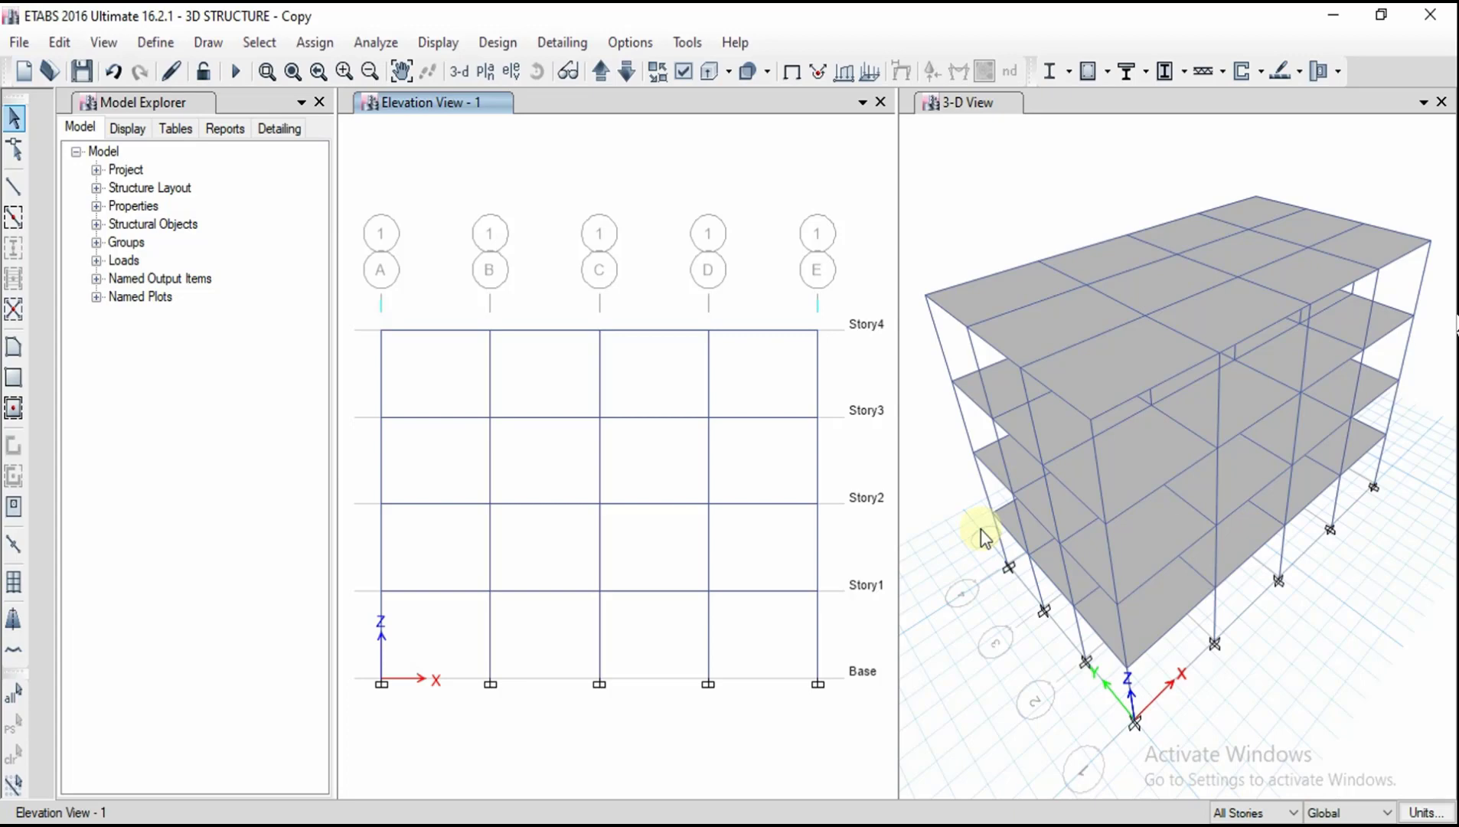
pyautogui.click(214, 43)
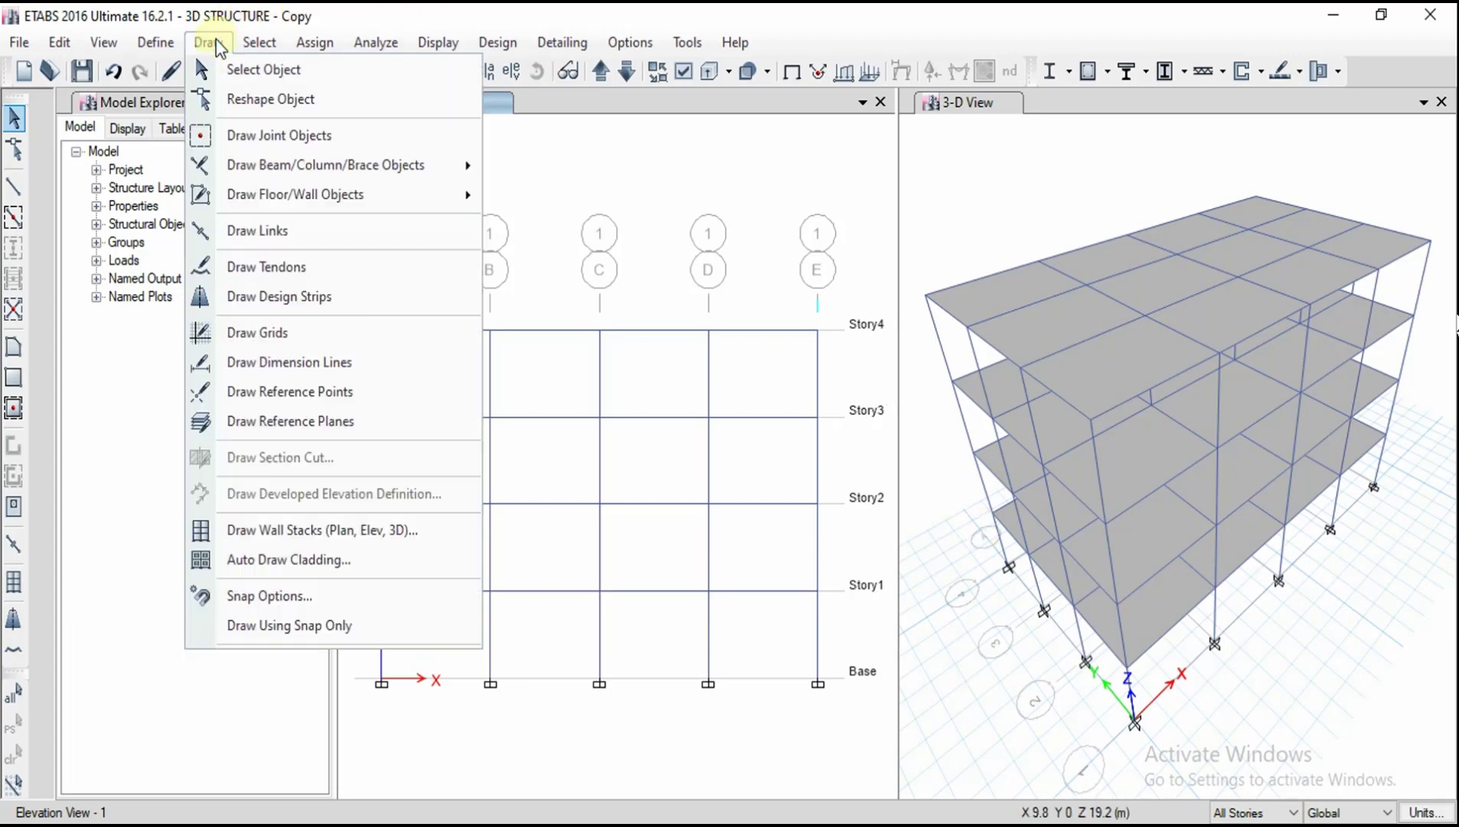
pyautogui.moveTo(271, 196)
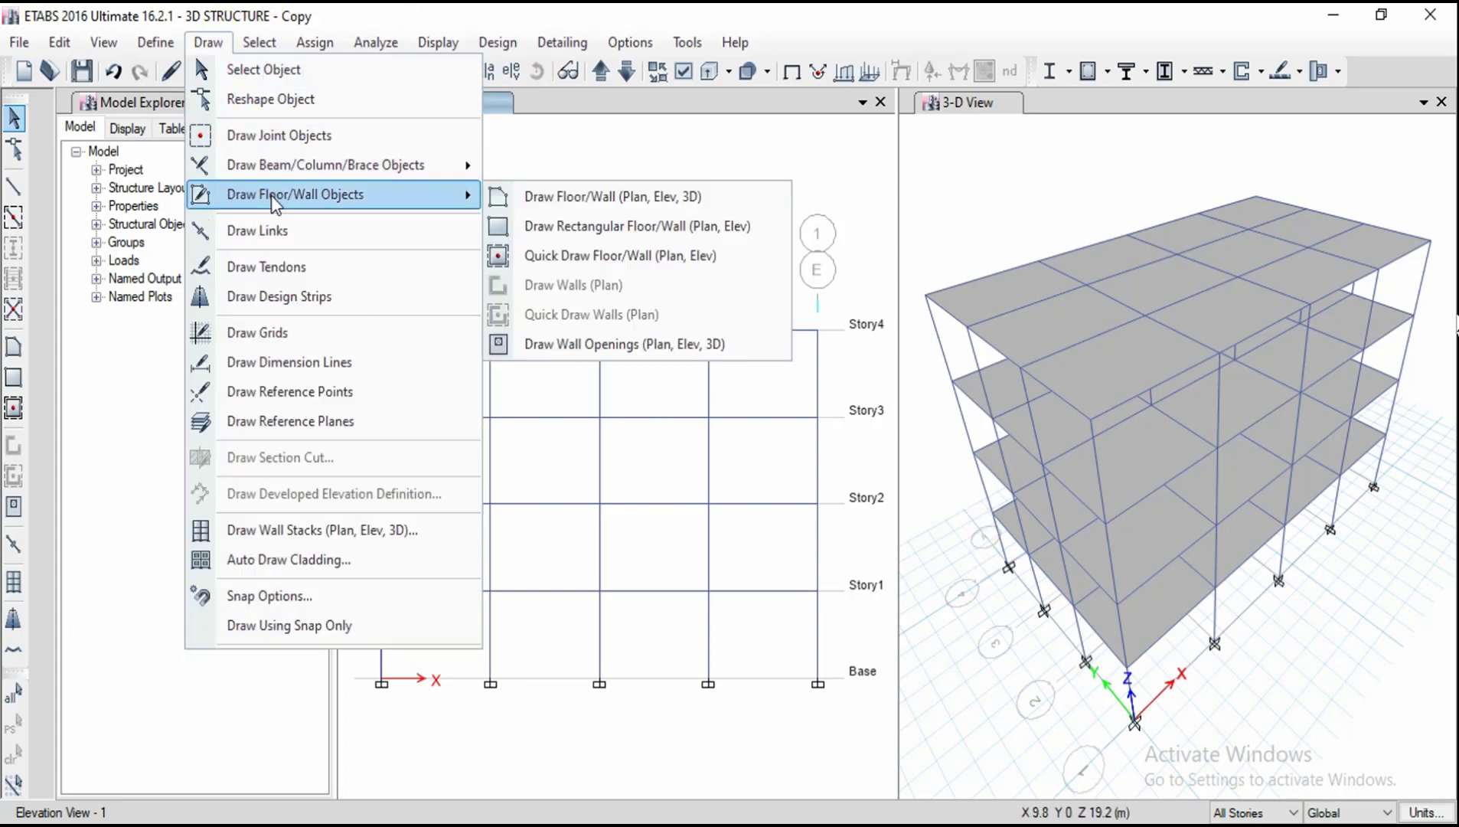
pyautogui.click(549, 238)
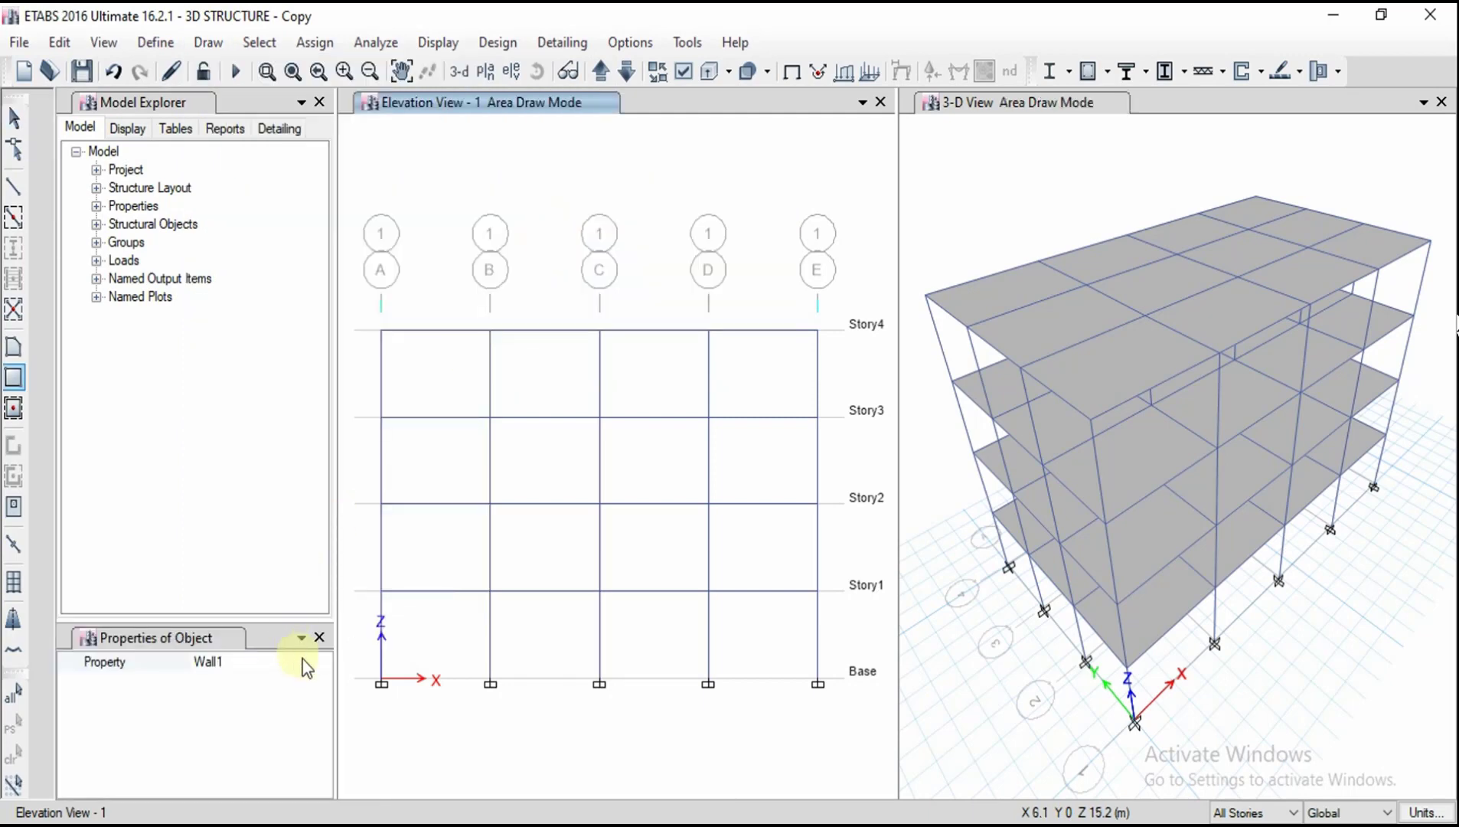
pyautogui.click(318, 668)
pyautogui.click(323, 663)
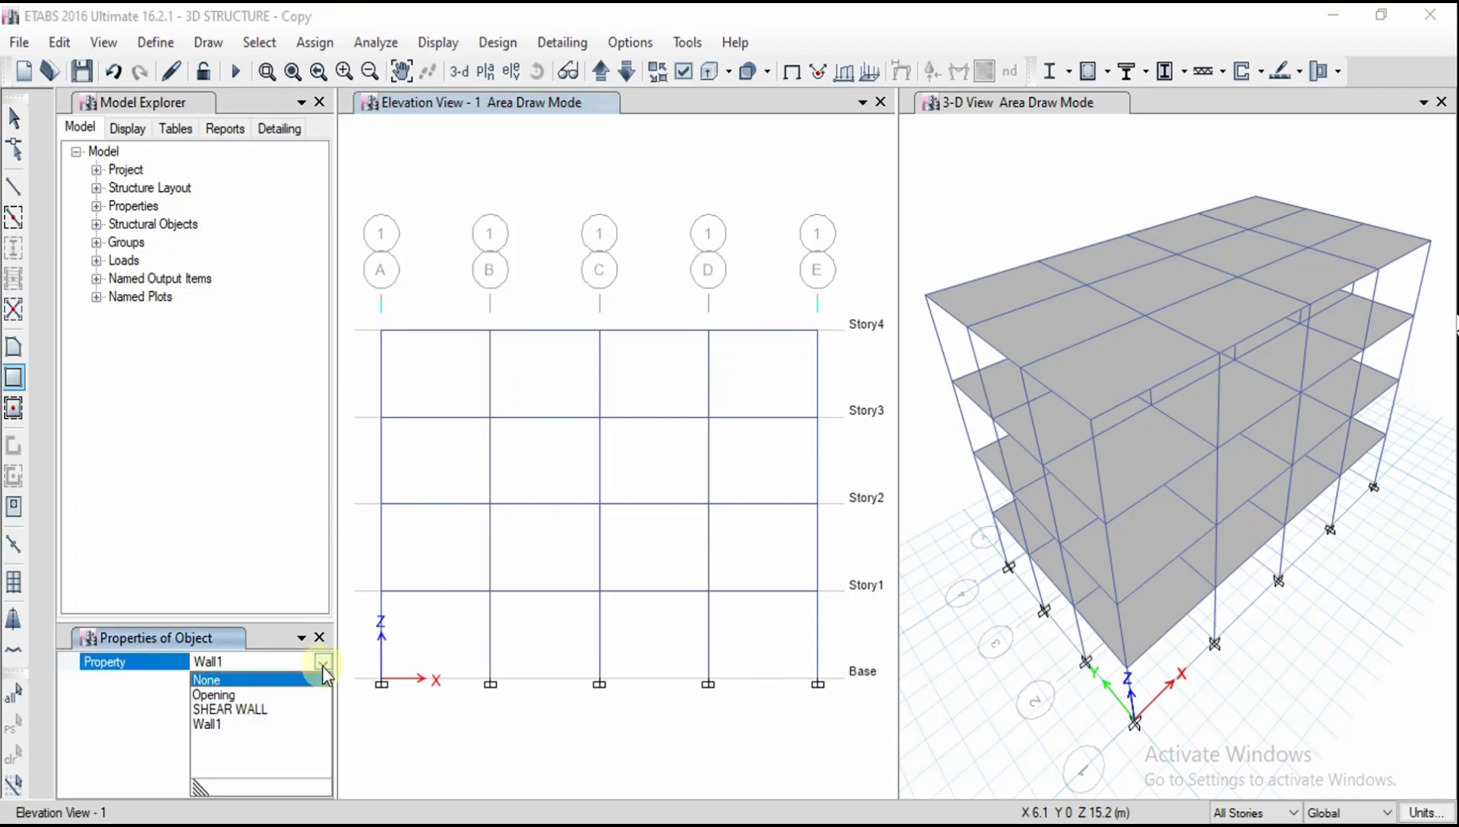
pyautogui.click(255, 713)
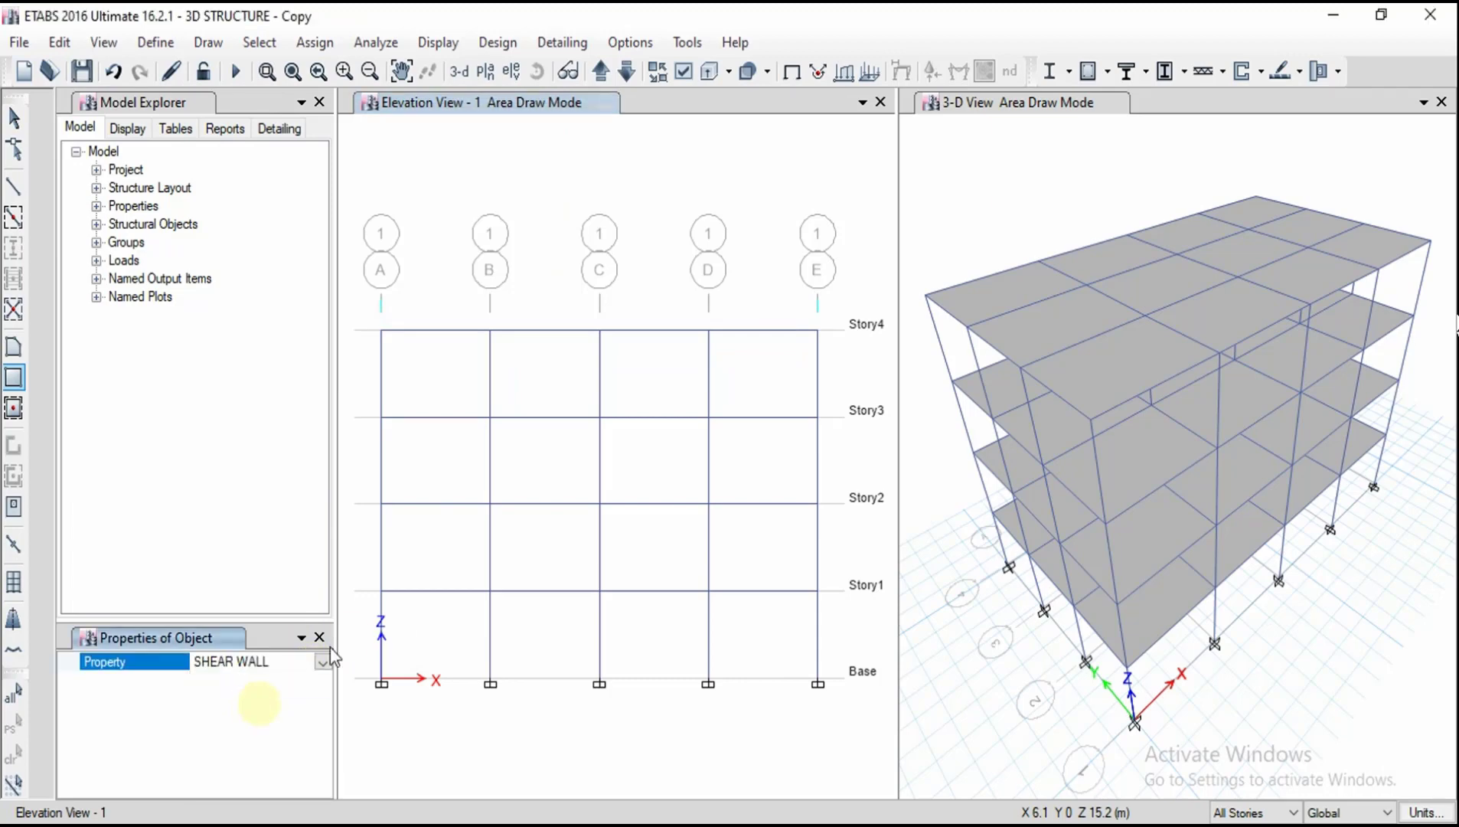
# Draw rectangular shear walls on elevation 1 from Base to Story1 in bays A–B and C–D.
pyautogui.click(381, 684)
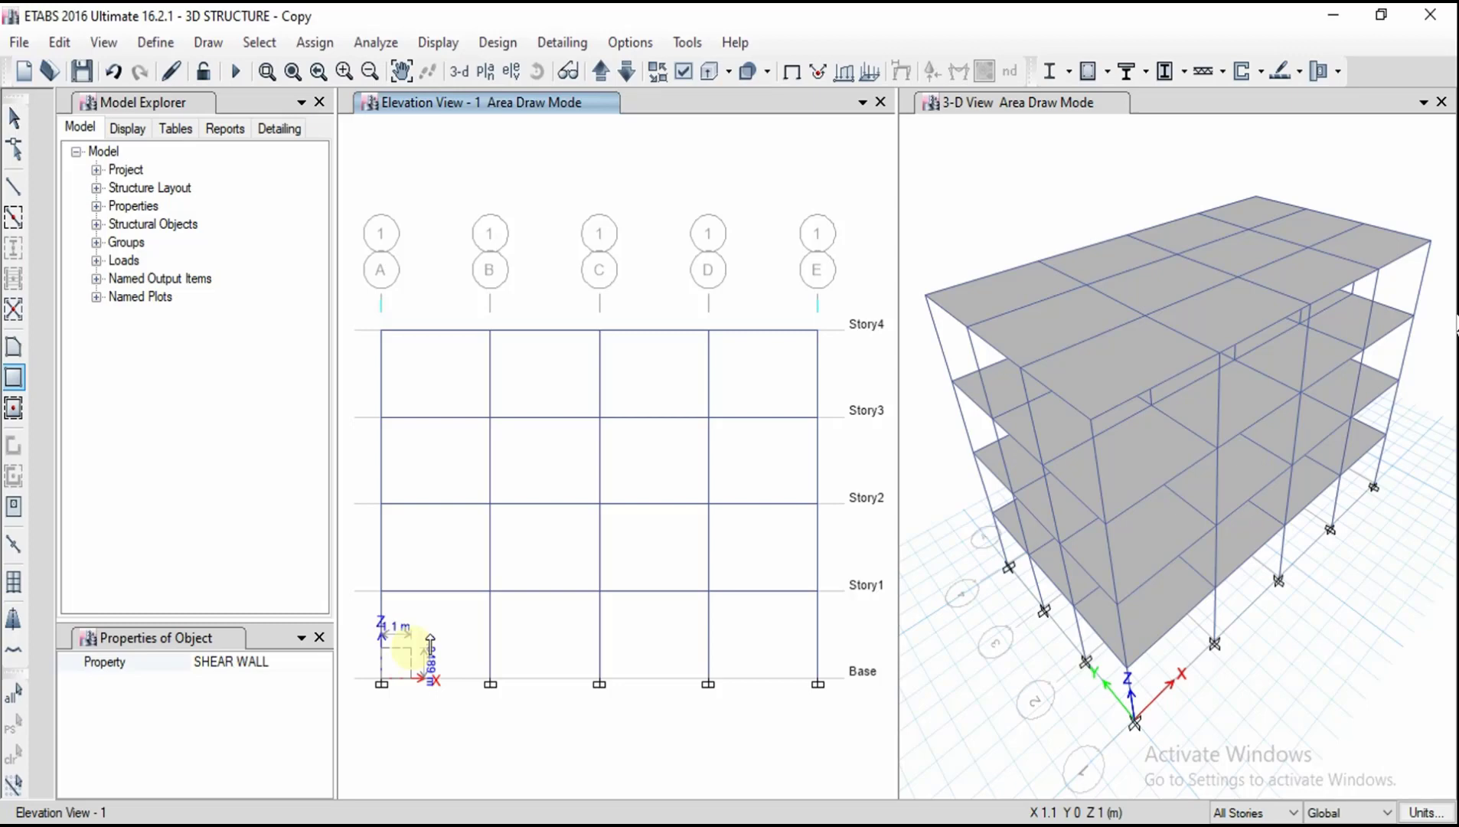
pyautogui.click(489, 591)
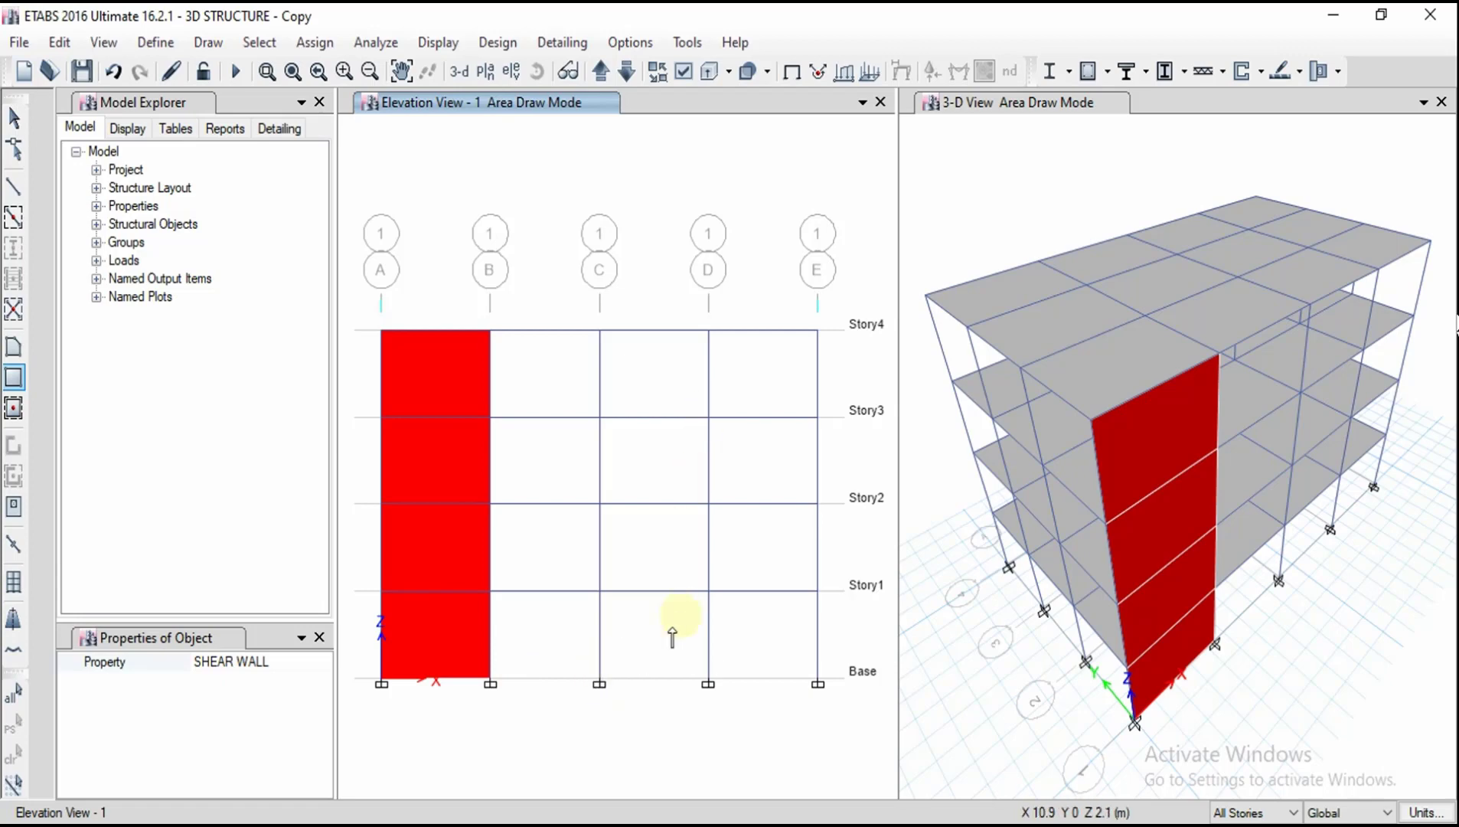
pyautogui.click(595, 681)
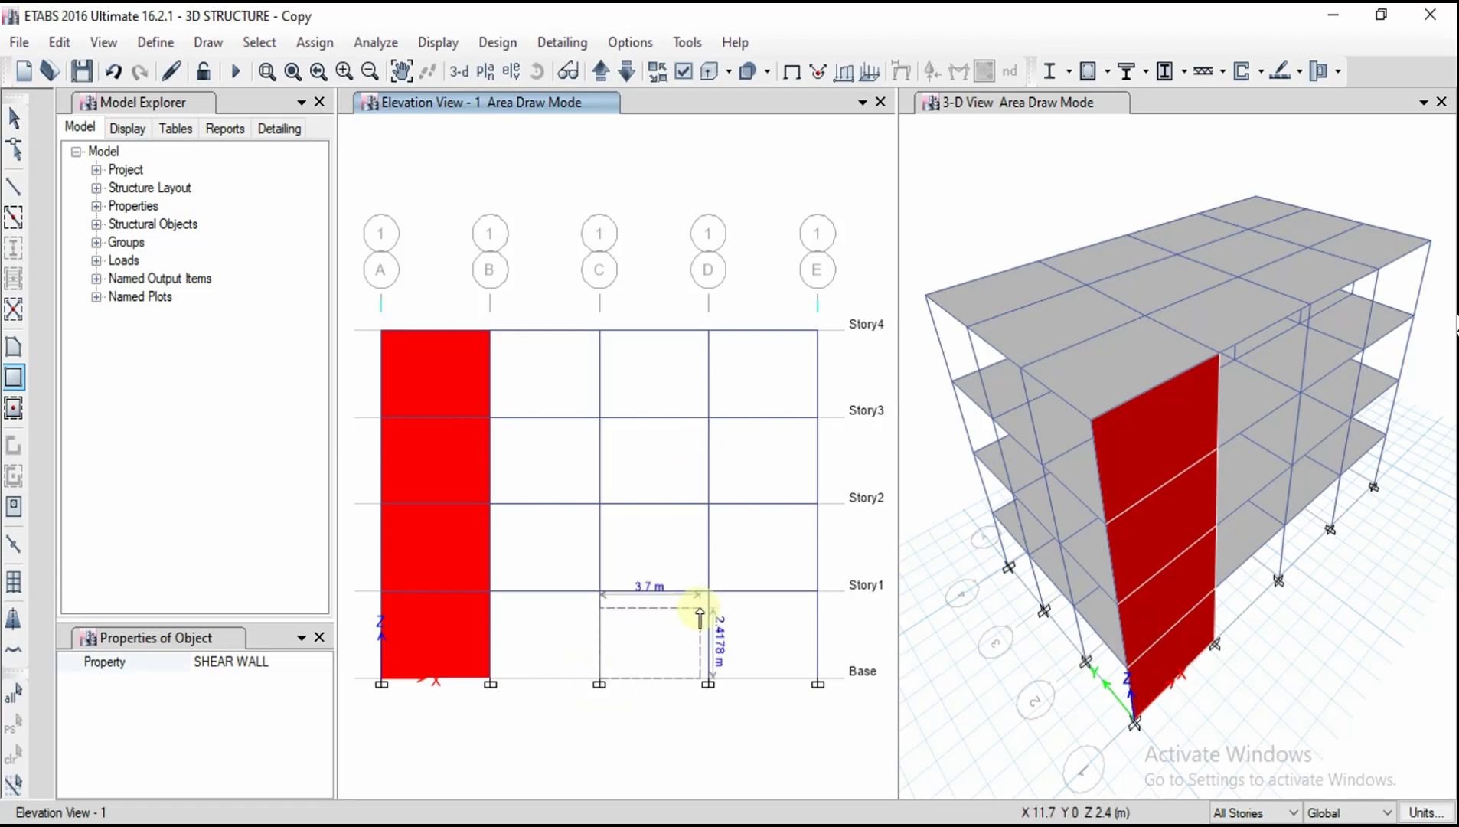
pyautogui.click(709, 596)
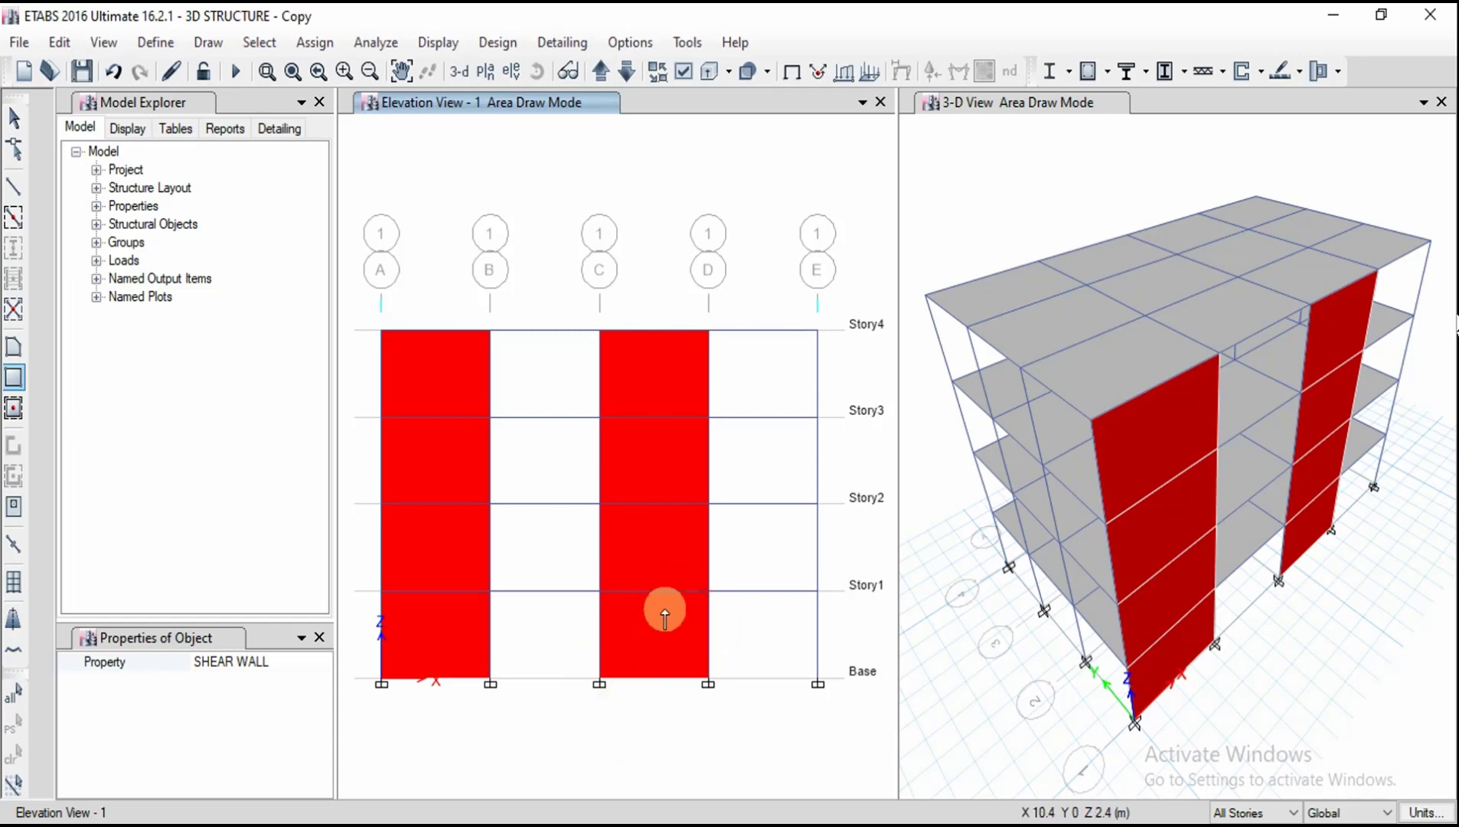
# Switch to elevation A and draw a rectangular shear wall from Base to Story1 between grid lines 2 and 3.
pyautogui.click(506, 75)
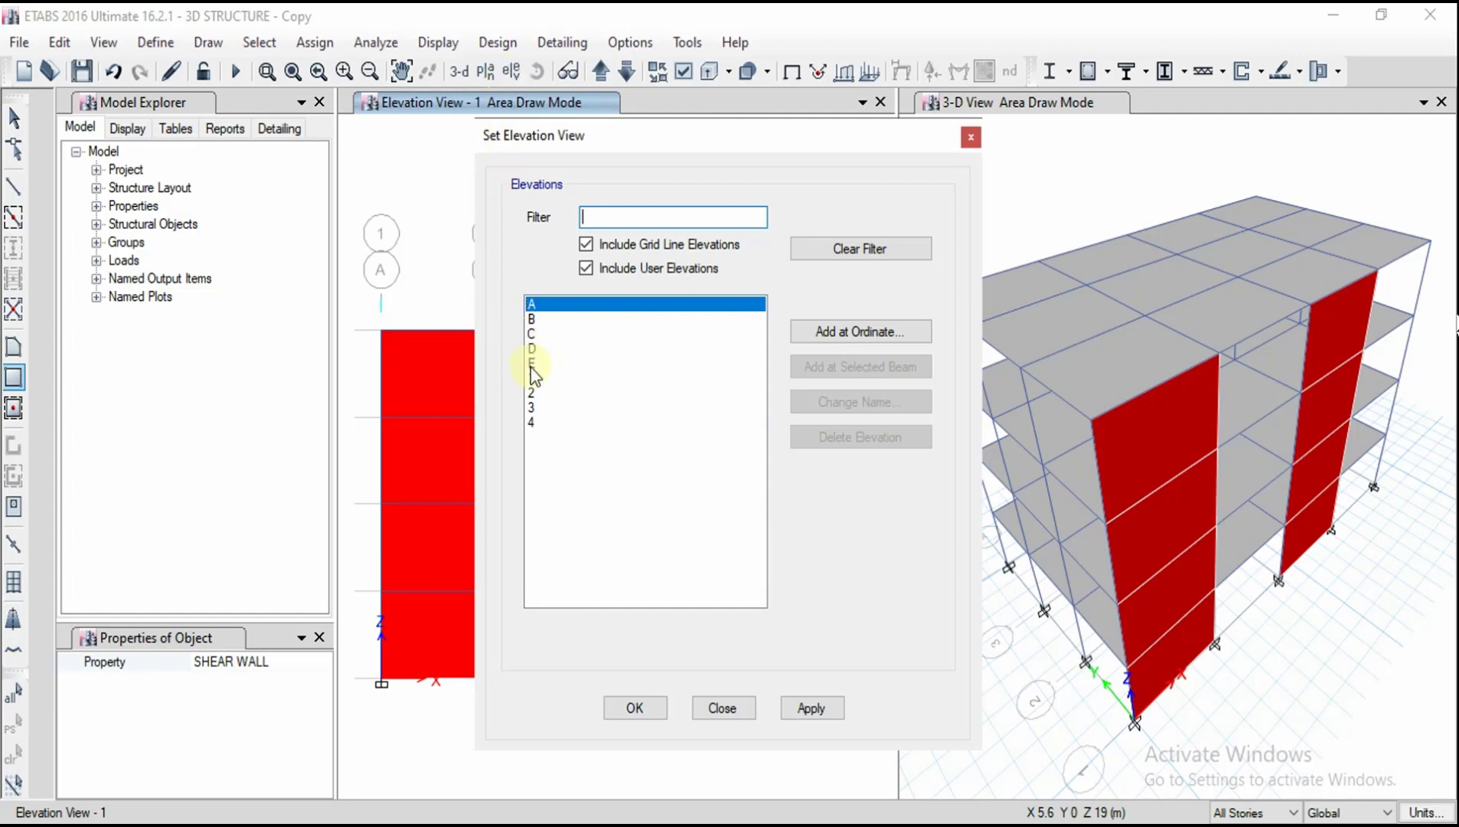
pyautogui.click(795, 709)
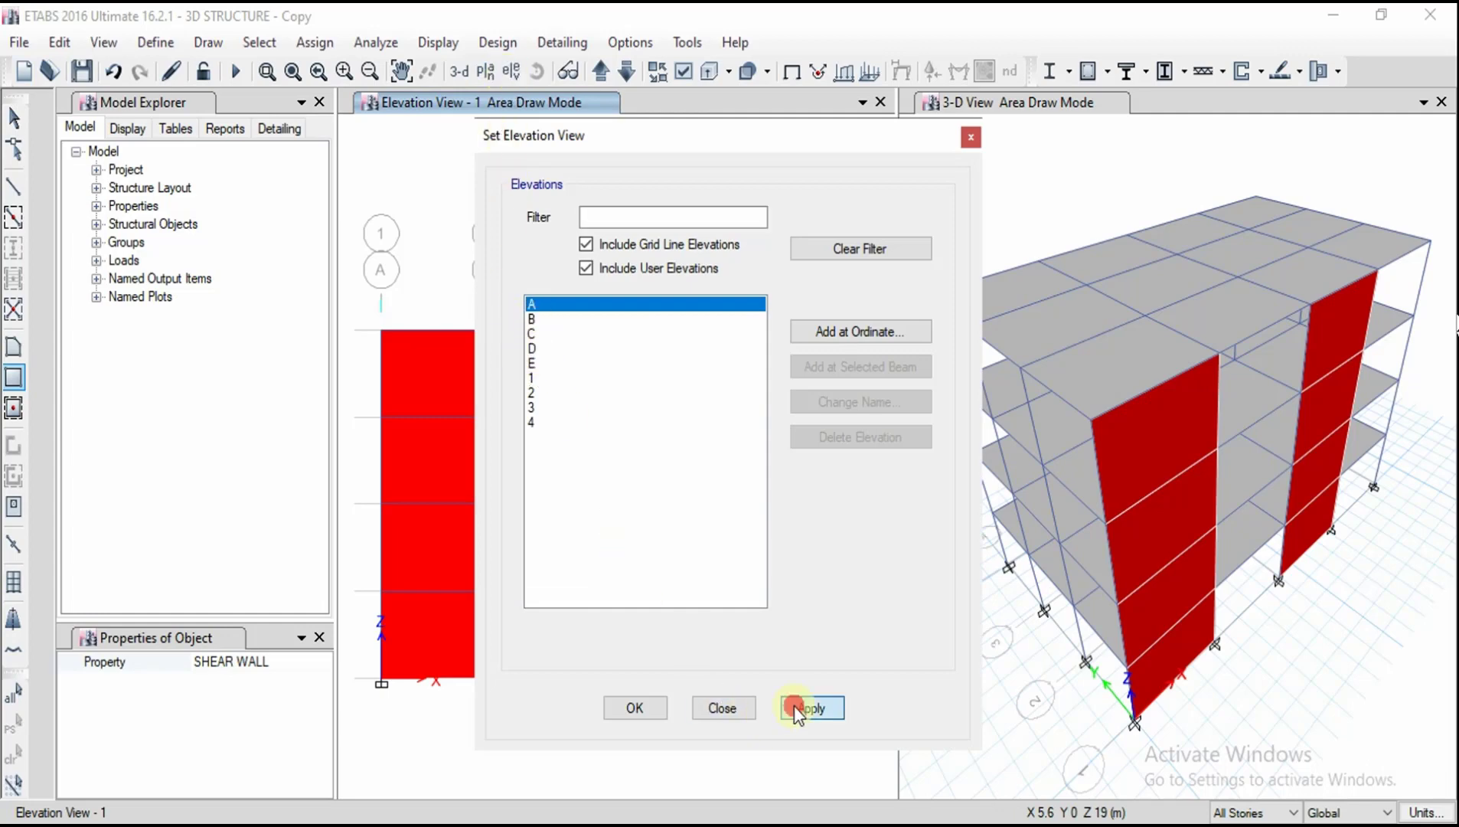
pyautogui.click(647, 707)
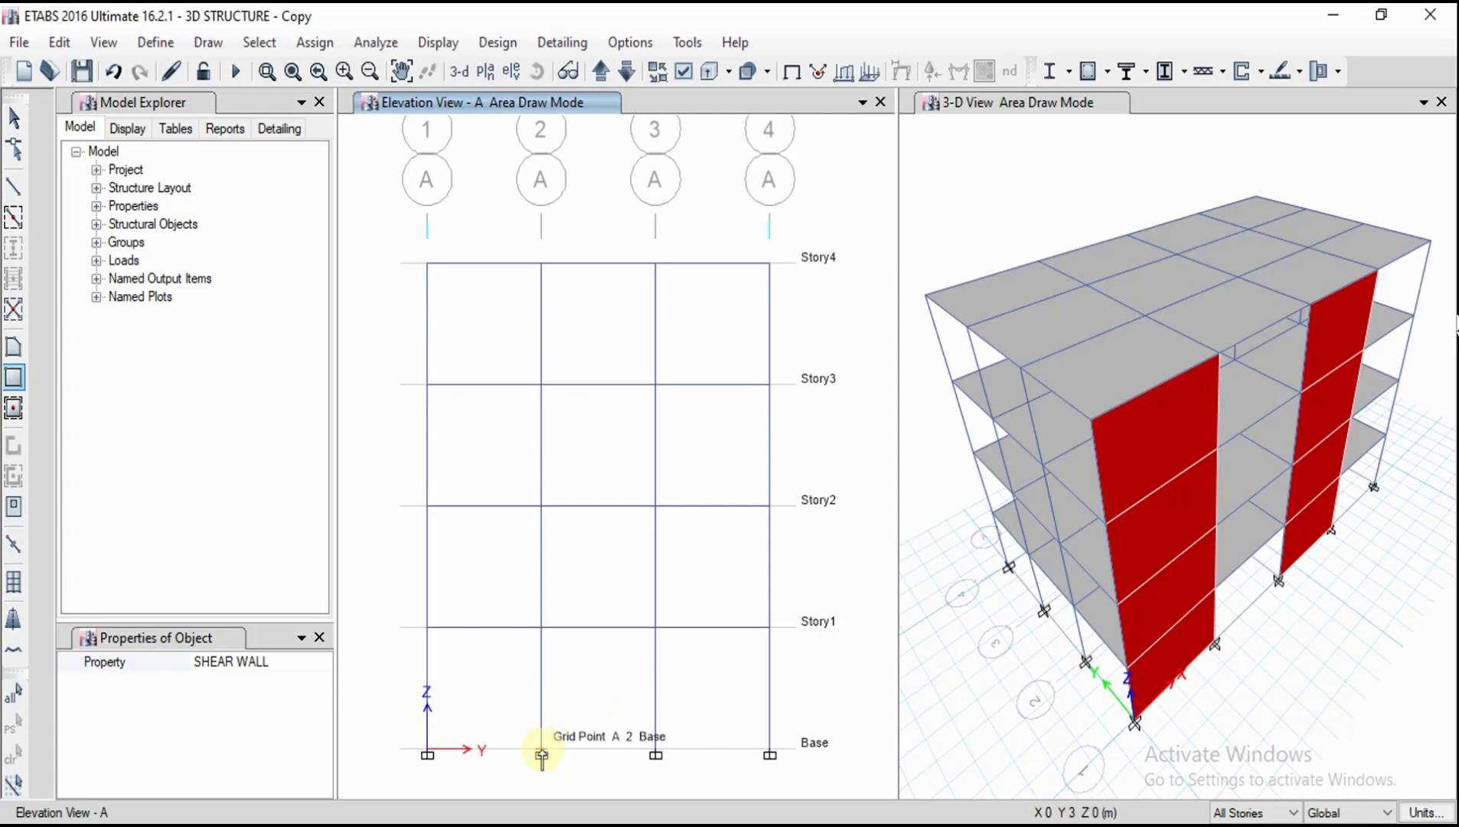
pyautogui.click(541, 754)
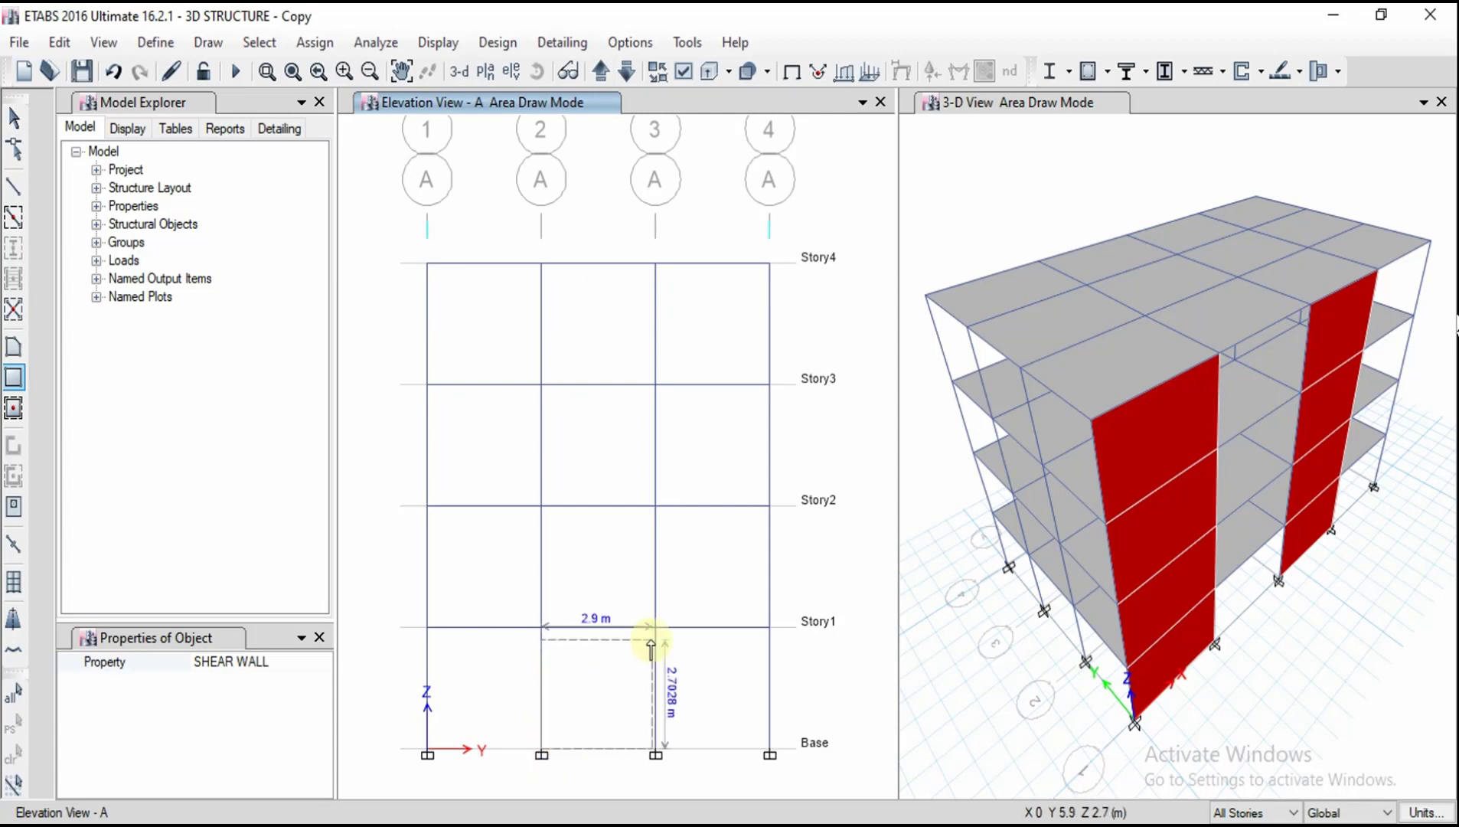
pyautogui.click(656, 629)
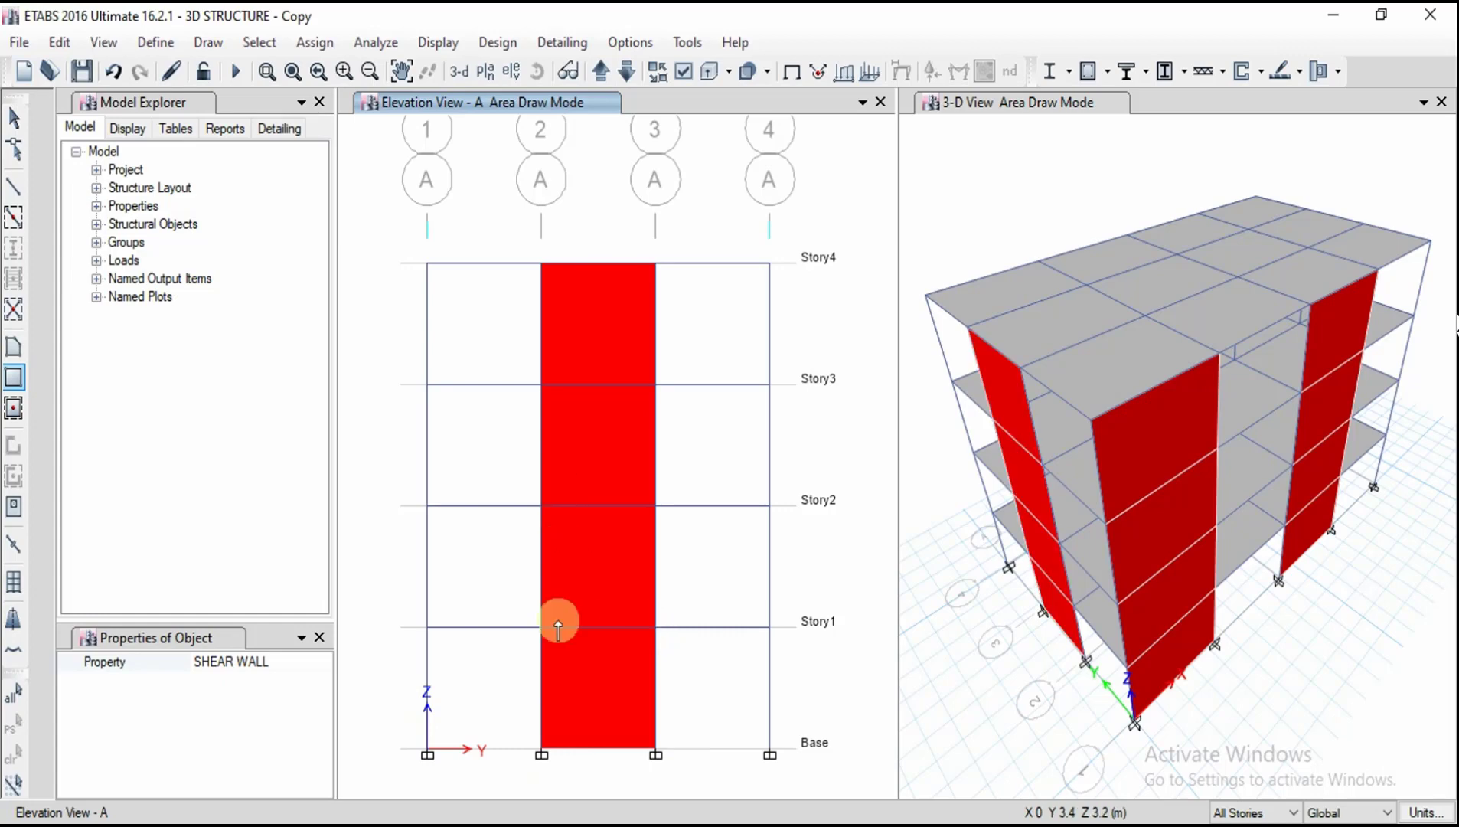
pyautogui.press('Escape')
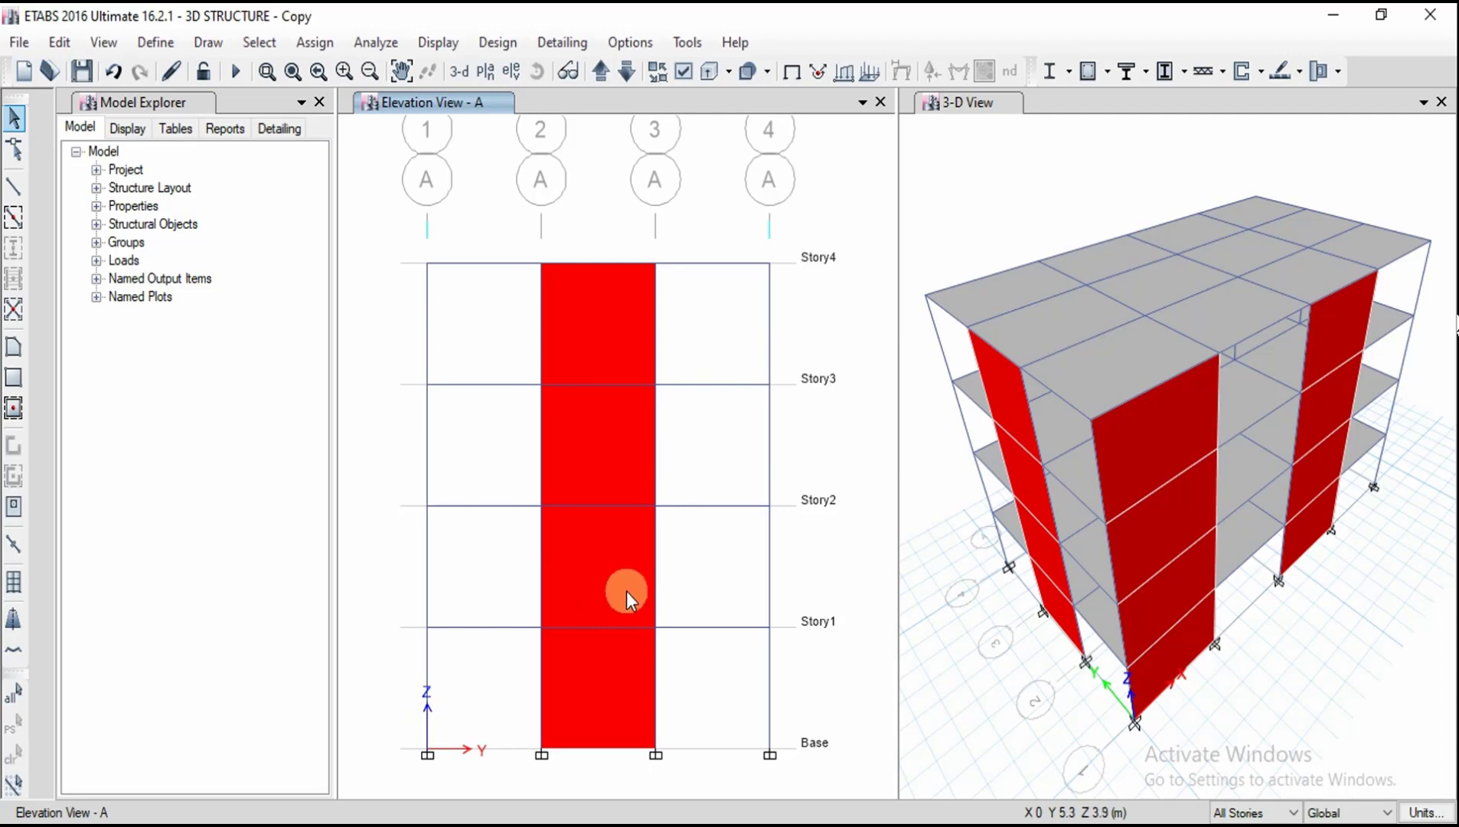
# Select the shear wall panels on elevation A and divide the shells into 3 by 3 areas.
pyautogui.click(608, 570)
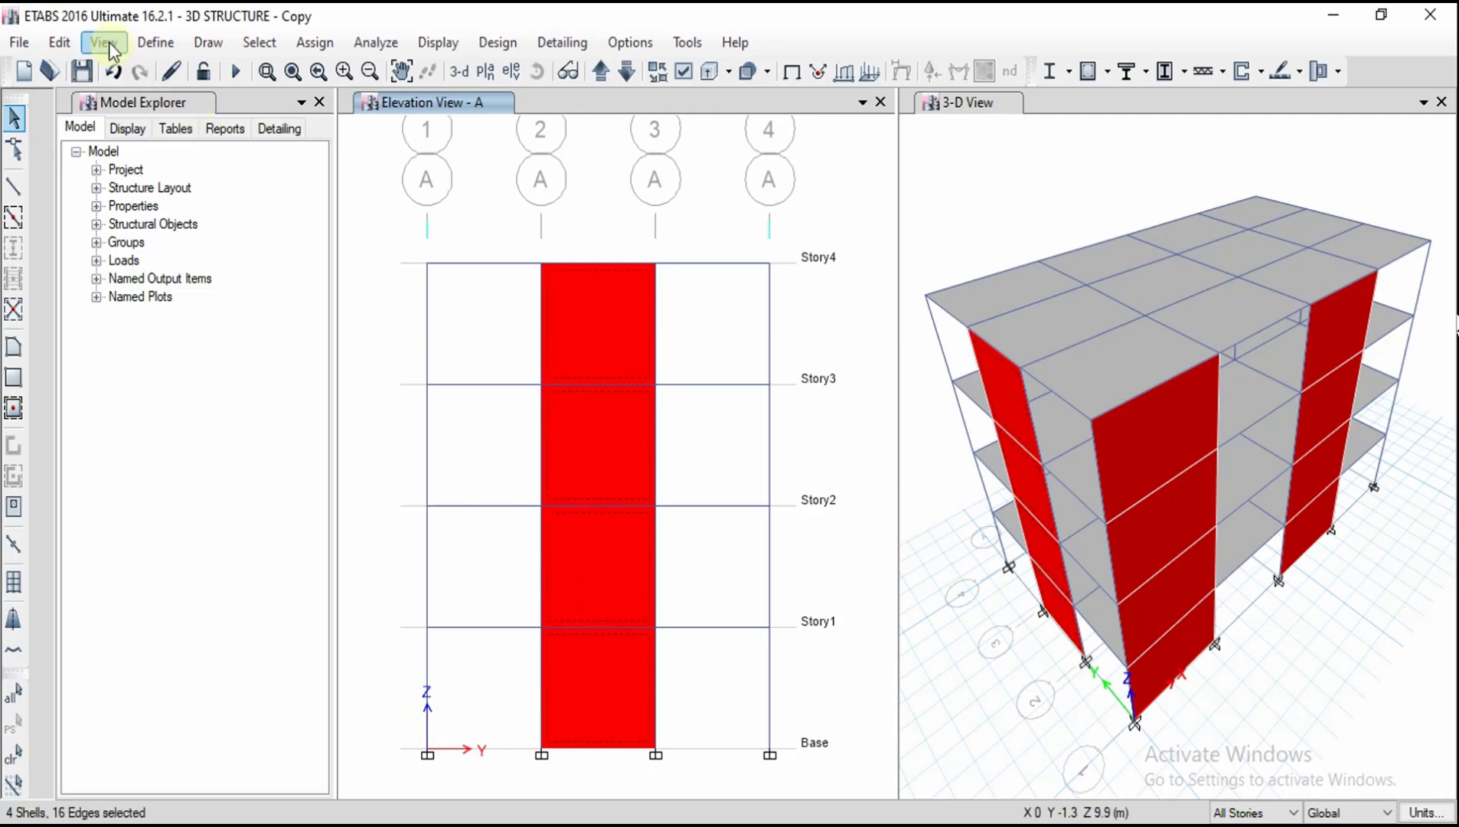
pyautogui.click(61, 42)
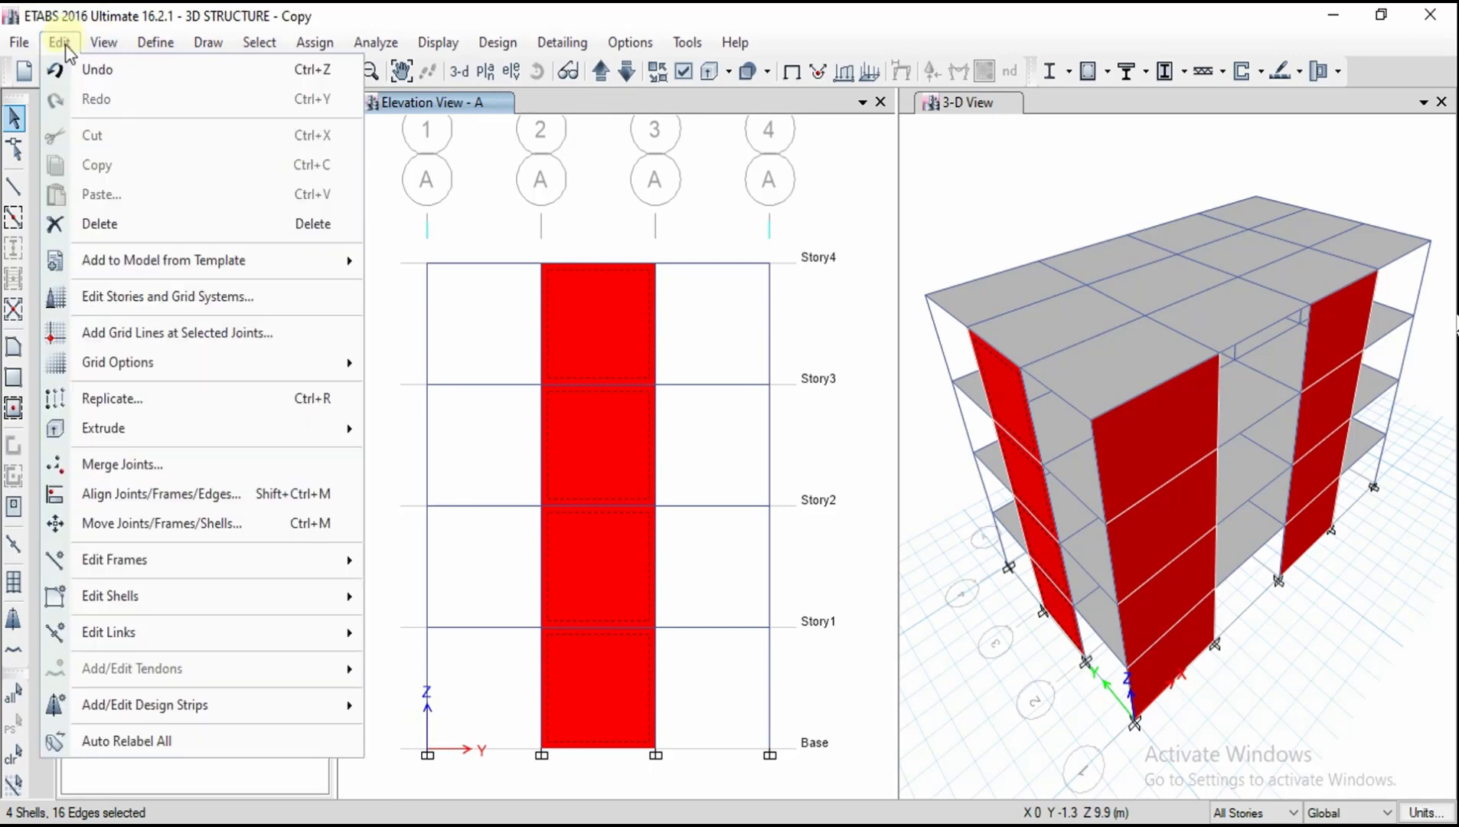
pyautogui.click(135, 589)
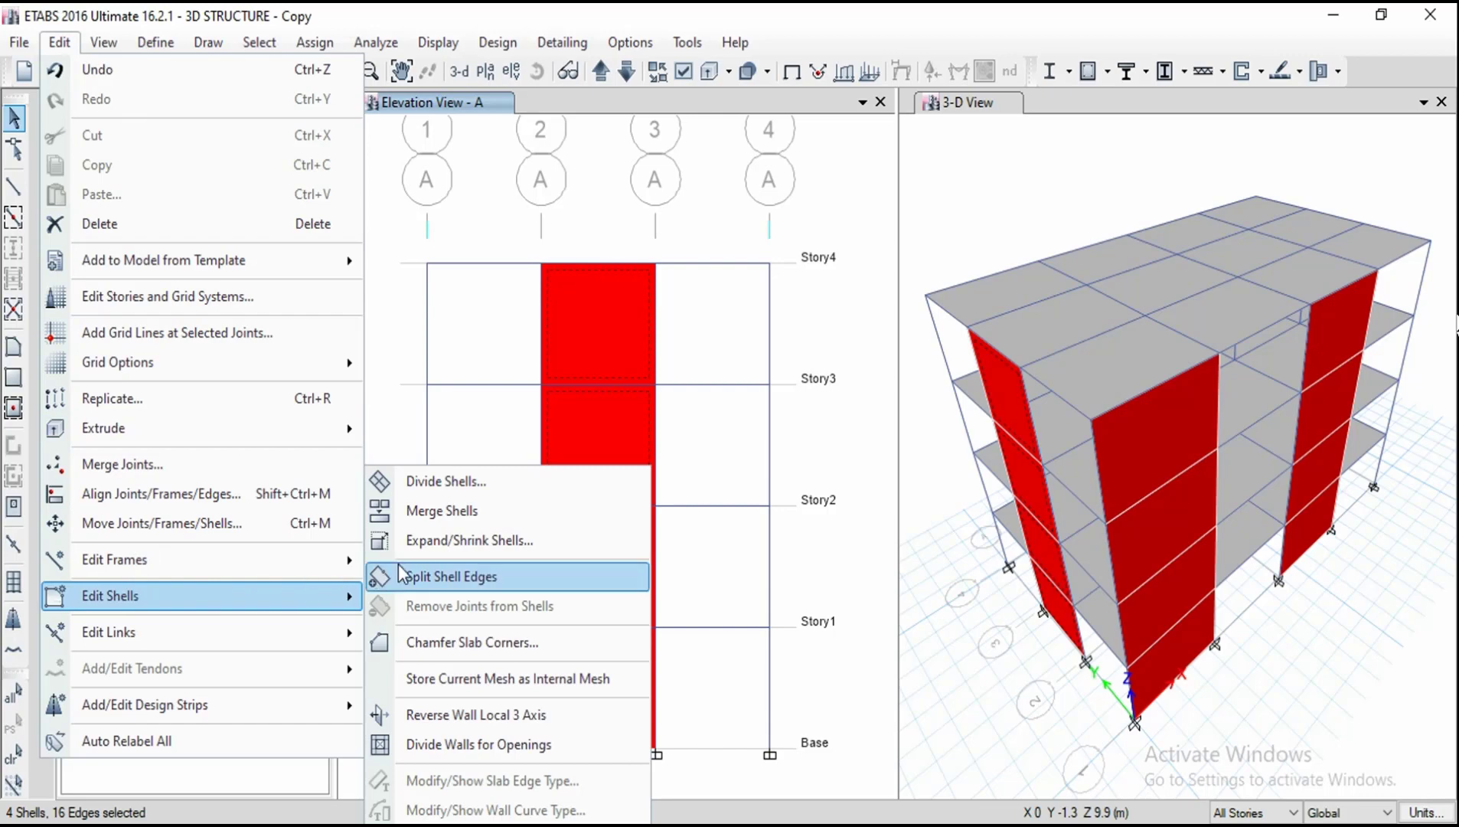
pyautogui.click(419, 489)
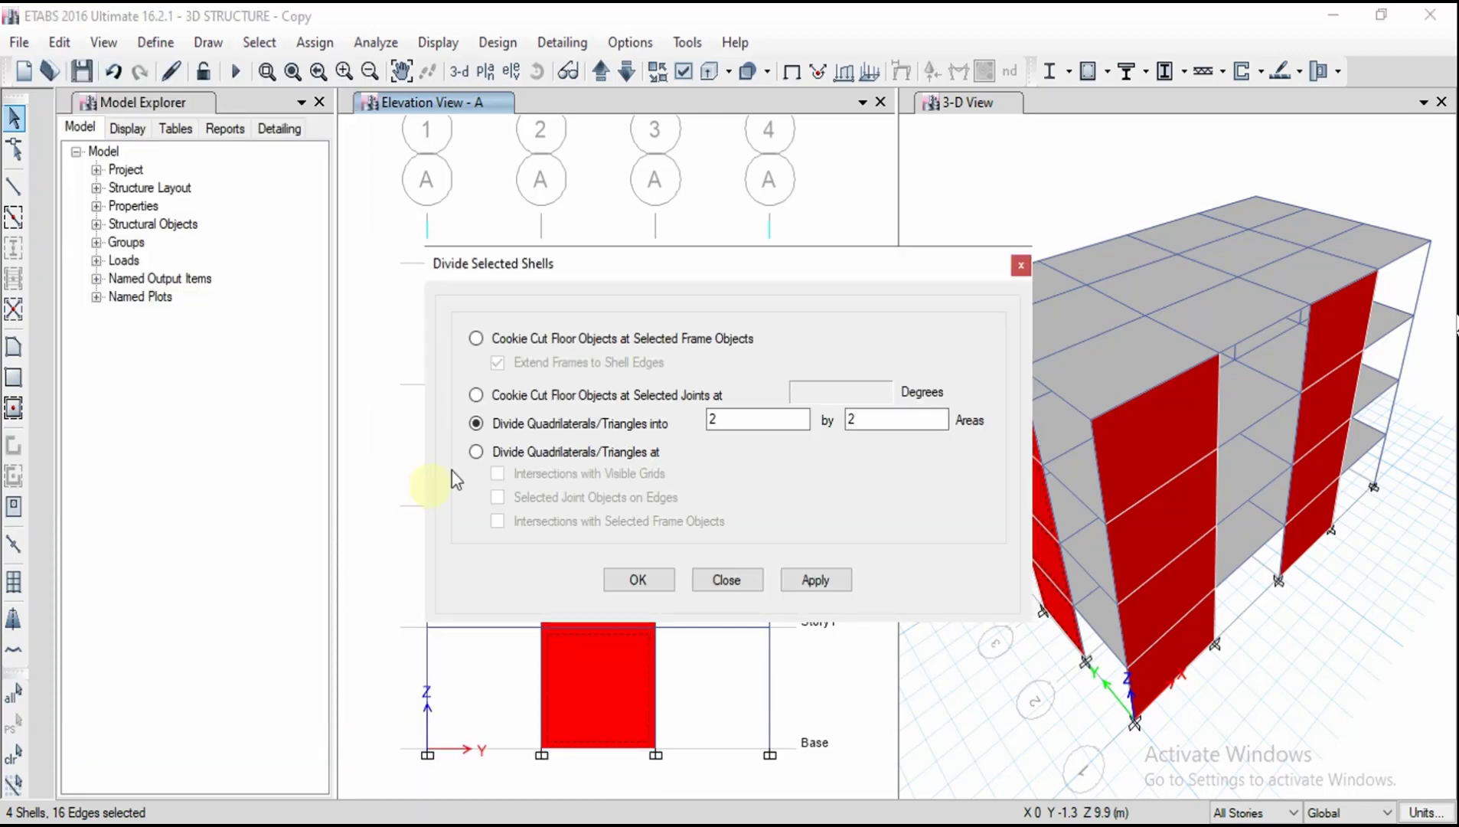
pyautogui.doubleClick(771, 417)
pyautogui.write('3')
pyautogui.press('Tab')
pyautogui.write('3')
pyautogui.click(805, 587)
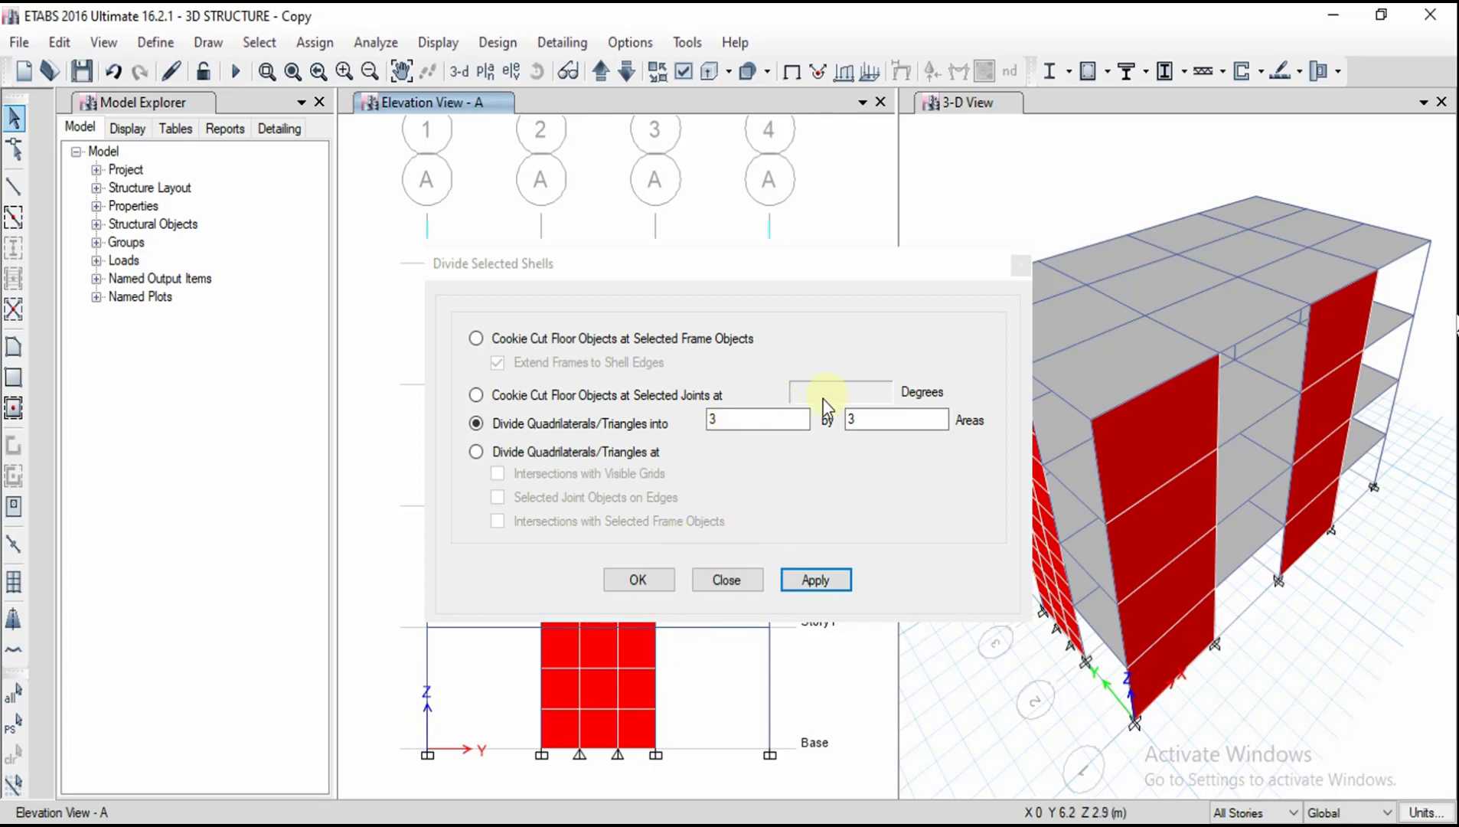
pyautogui.click(786, 586)
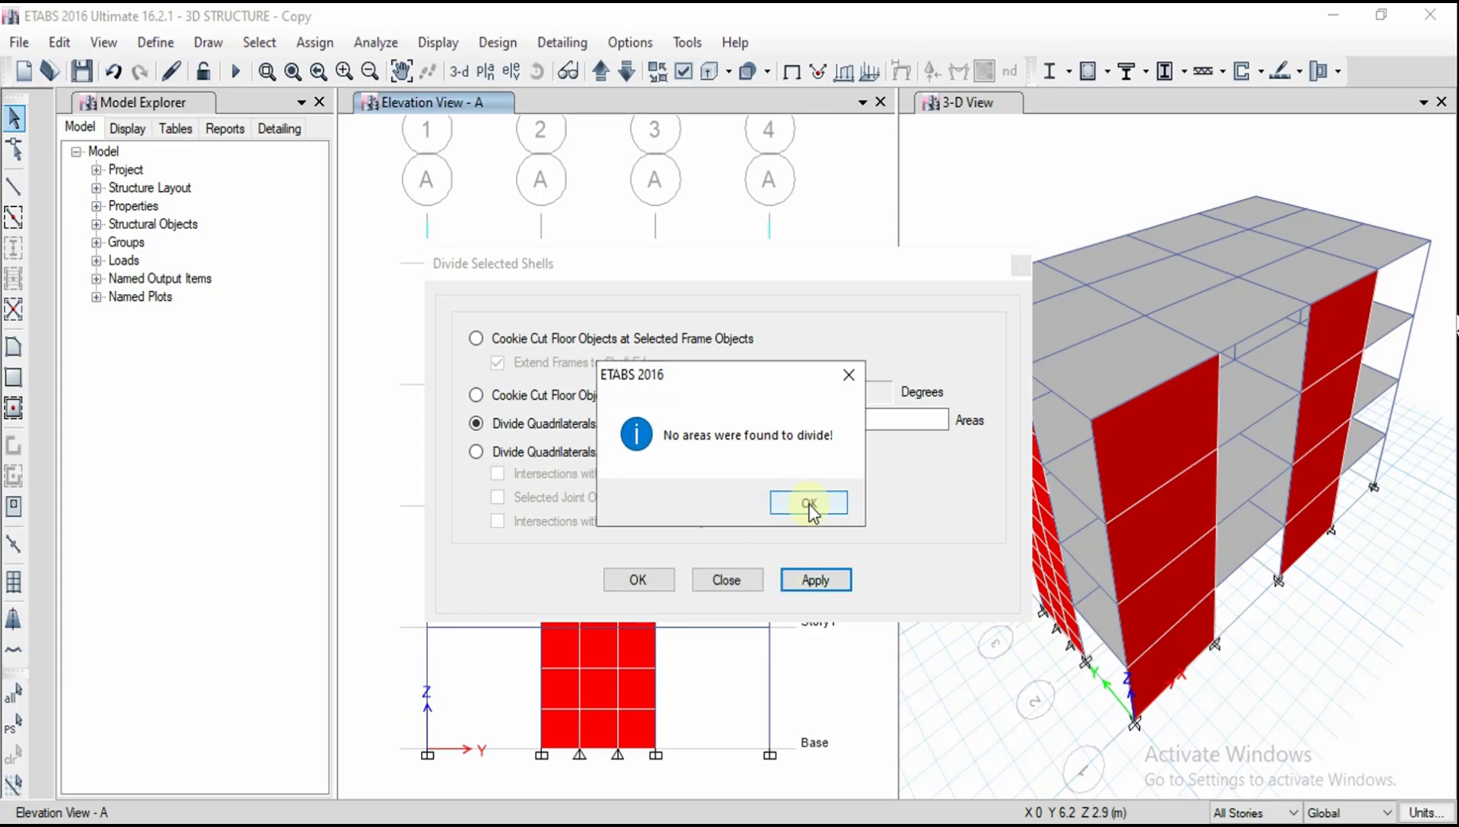
# Dismiss the message, move the Divide Selected Shells dialog aside, and switch the elevation view to grid line 1.
pyautogui.click(810, 509)
pyautogui.moveTo(921, 262); pyautogui.dragTo(1168, 111)
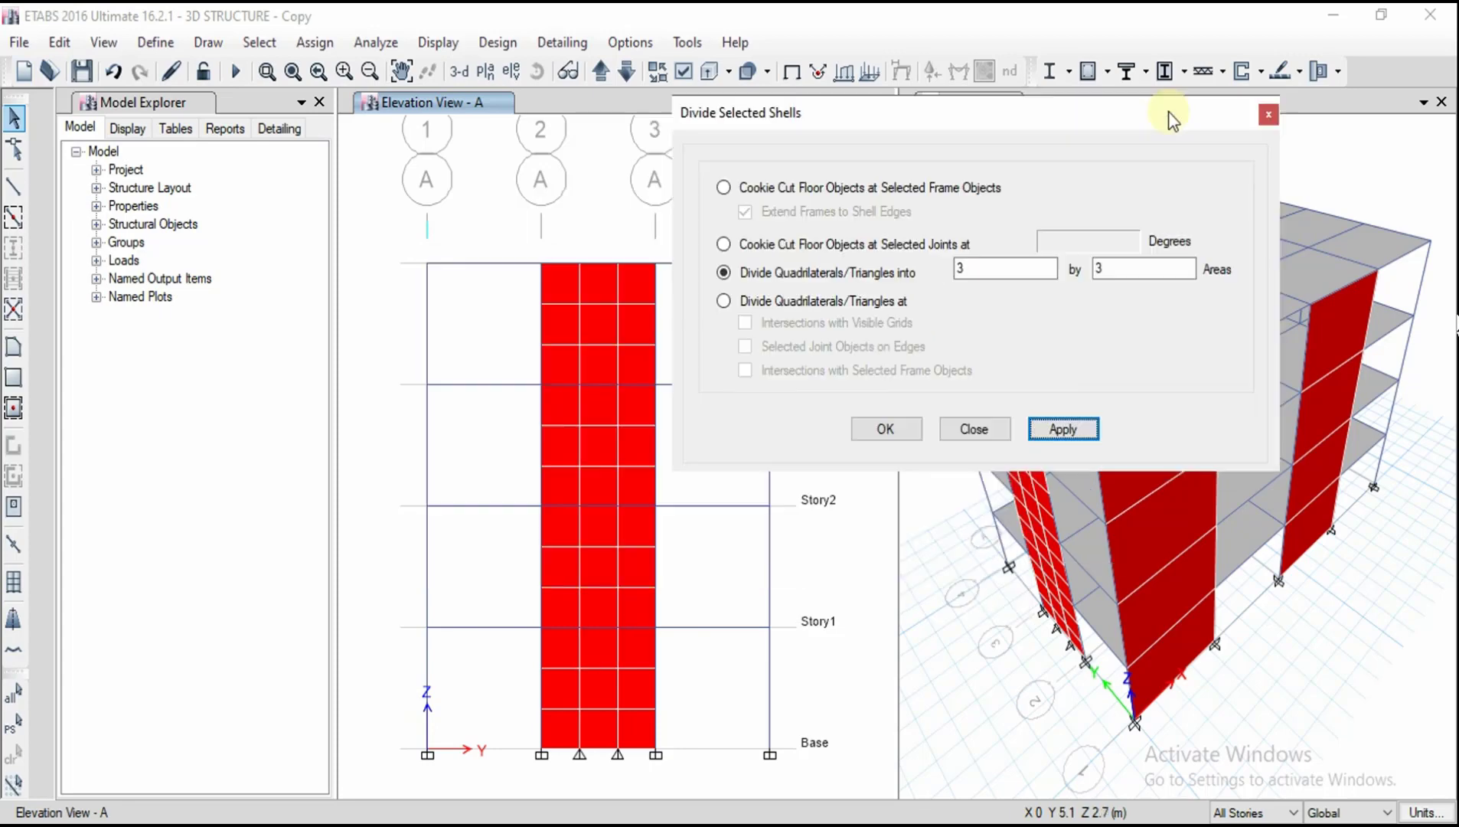
pyautogui.click(806, 547)
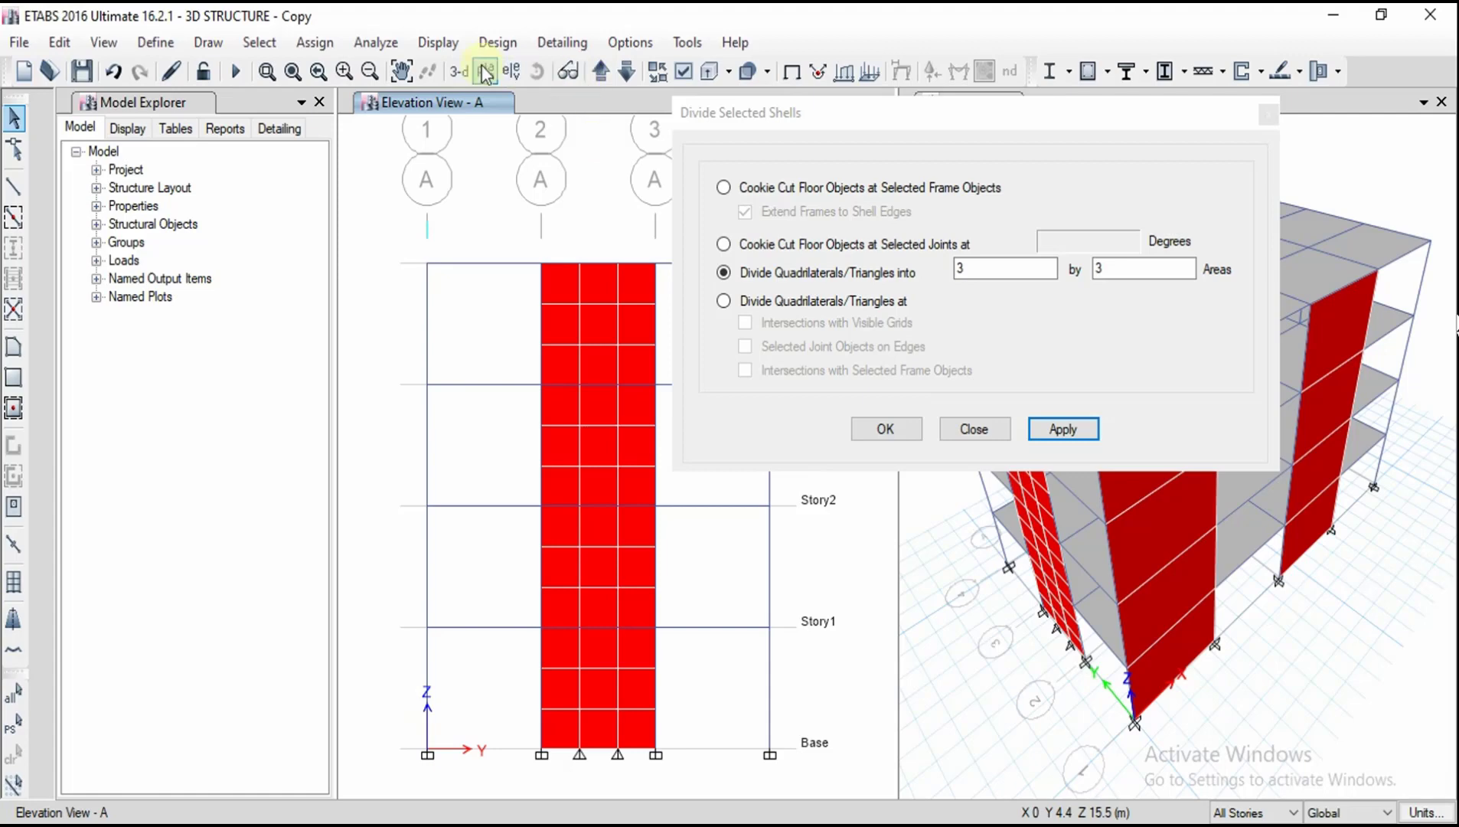
pyautogui.click(509, 71)
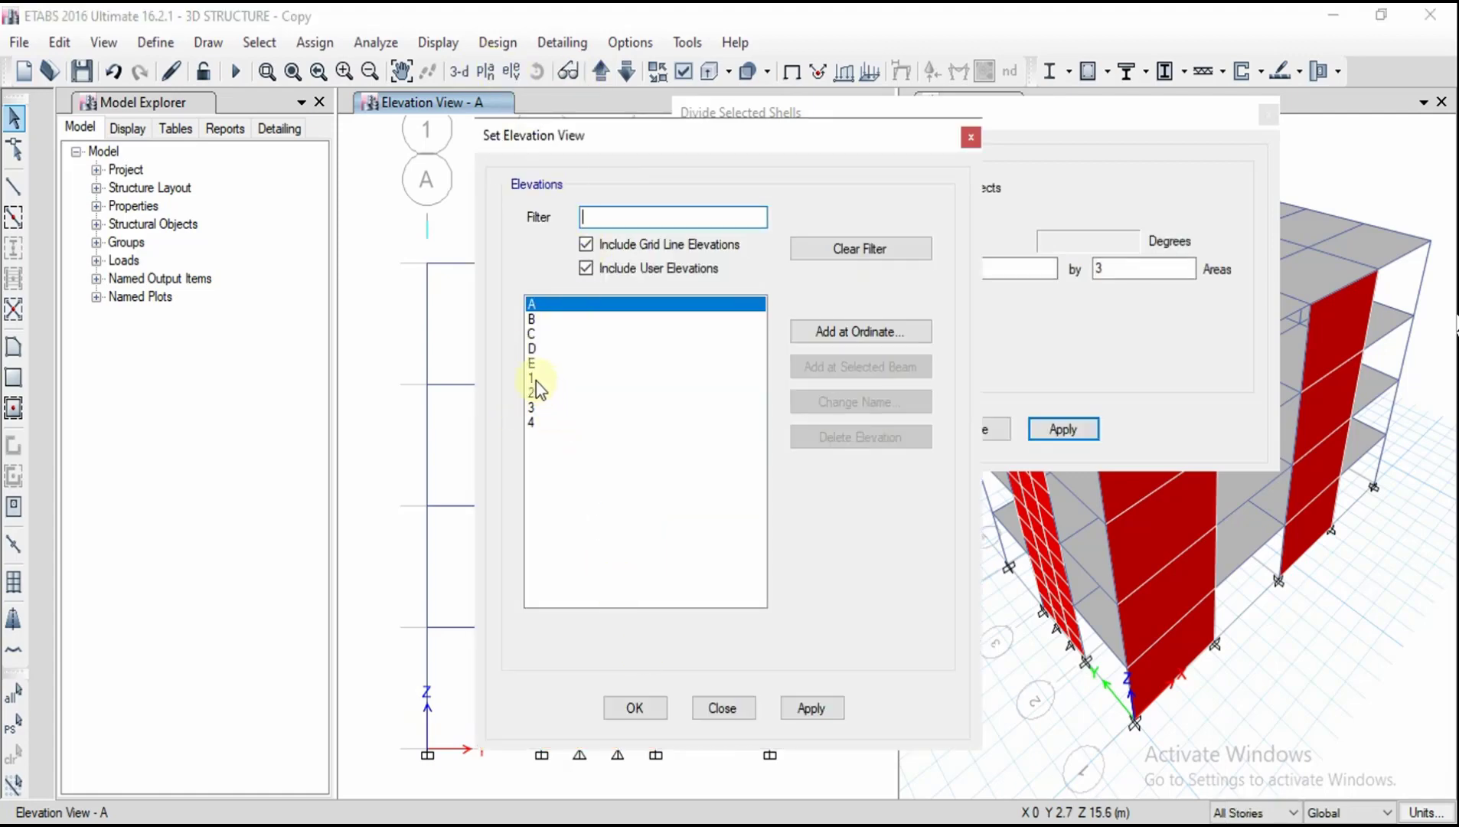
pyautogui.click(536, 378)
pyautogui.click(795, 709)
pyautogui.click(626, 718)
# Divide the shear wall panels in bay C–D into 3 by 3 areas and delete the two lower middle shells in every story.
pyautogui.click(680, 614)
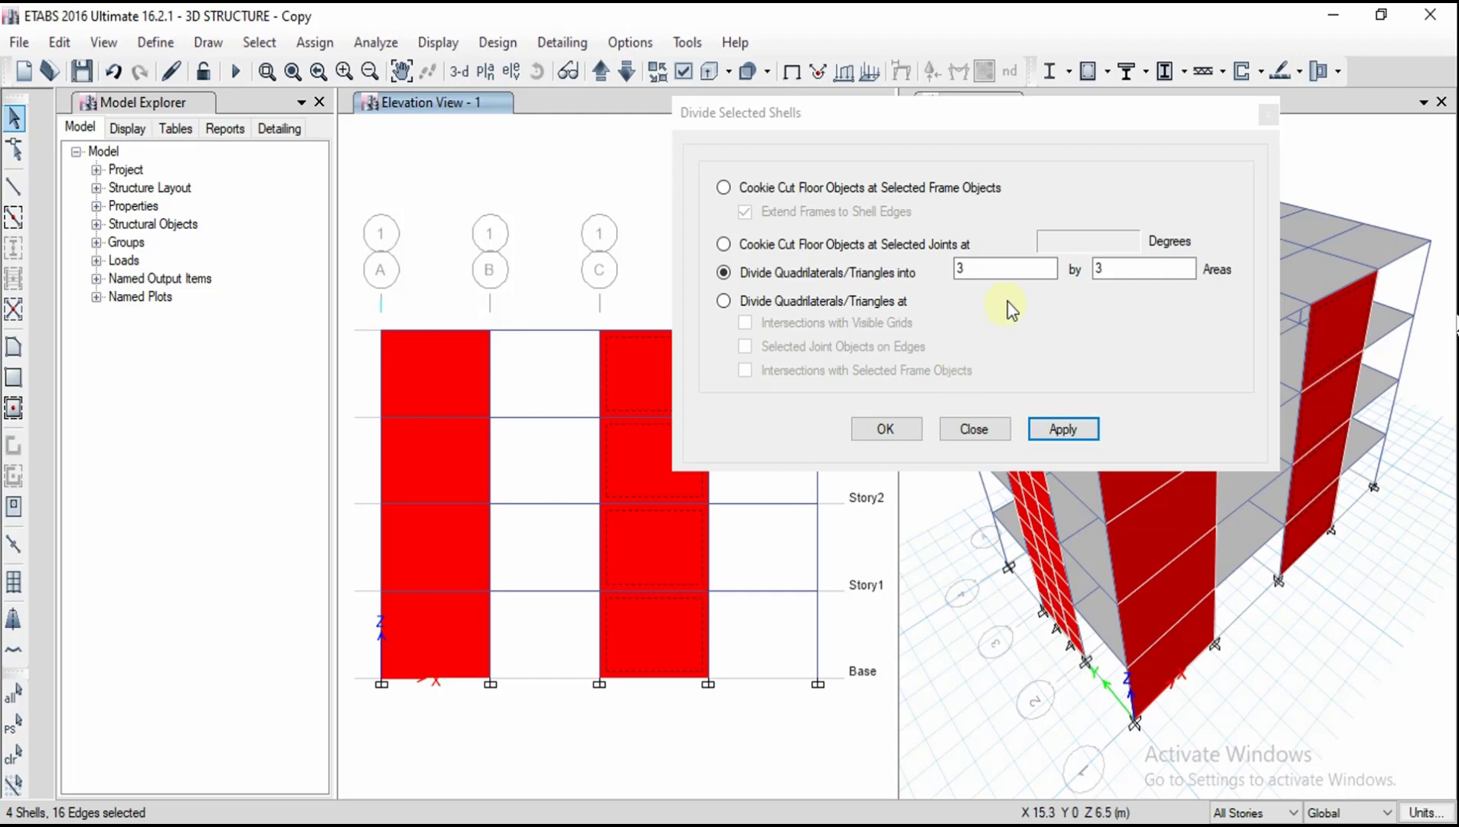
pyautogui.click(1012, 270)
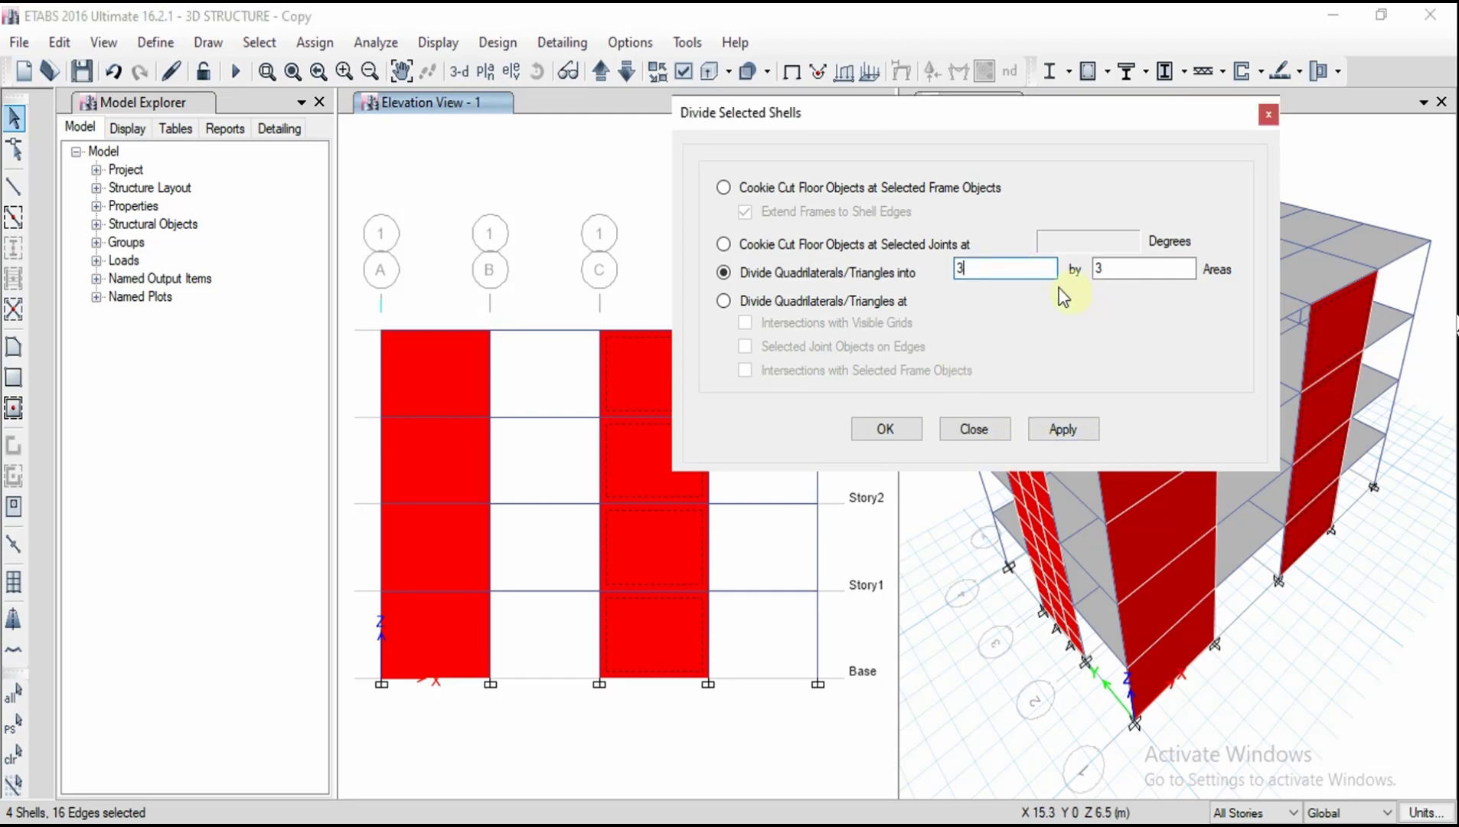
pyautogui.click(1053, 429)
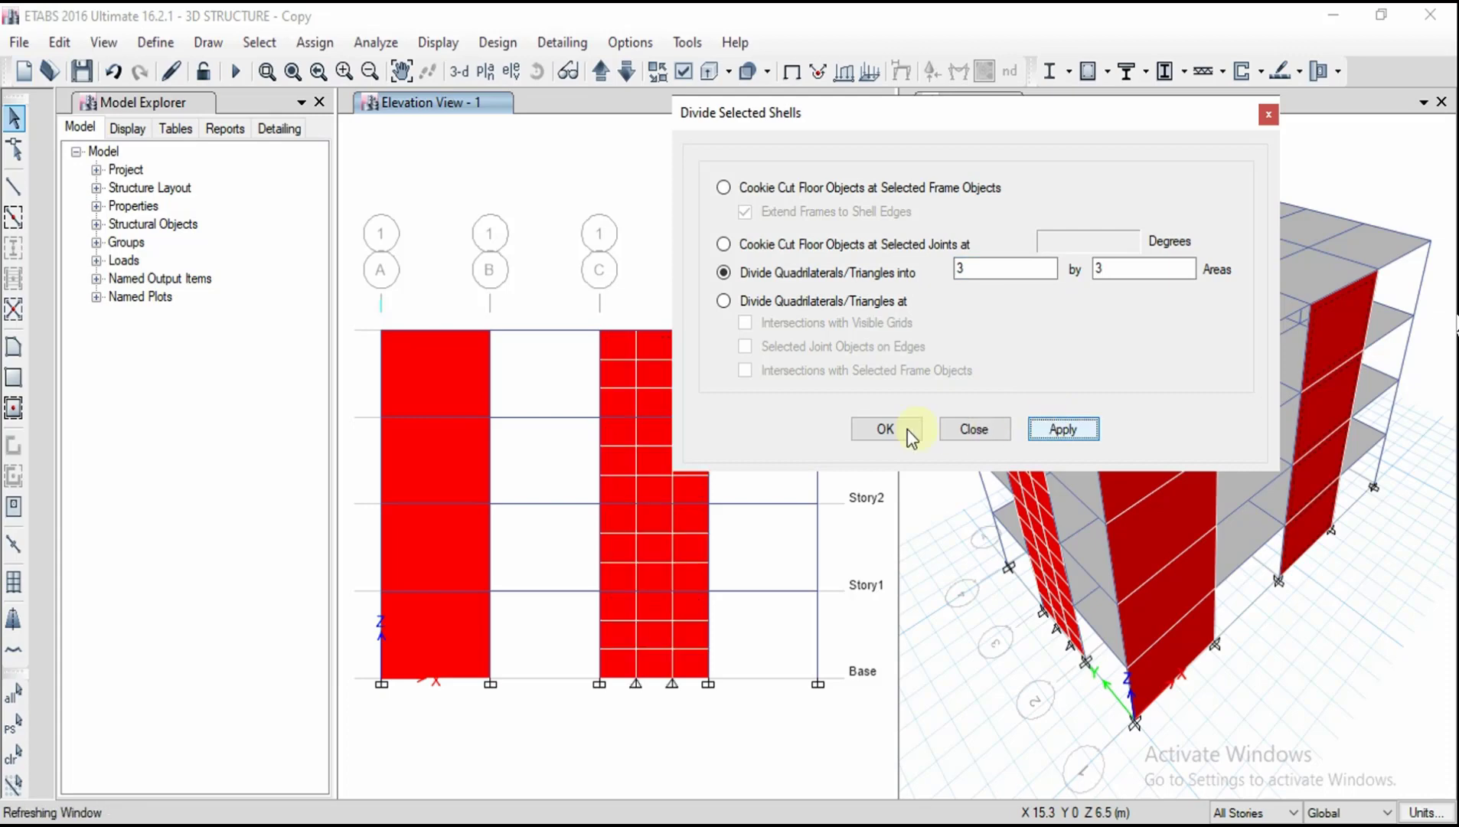
pyautogui.click(899, 429)
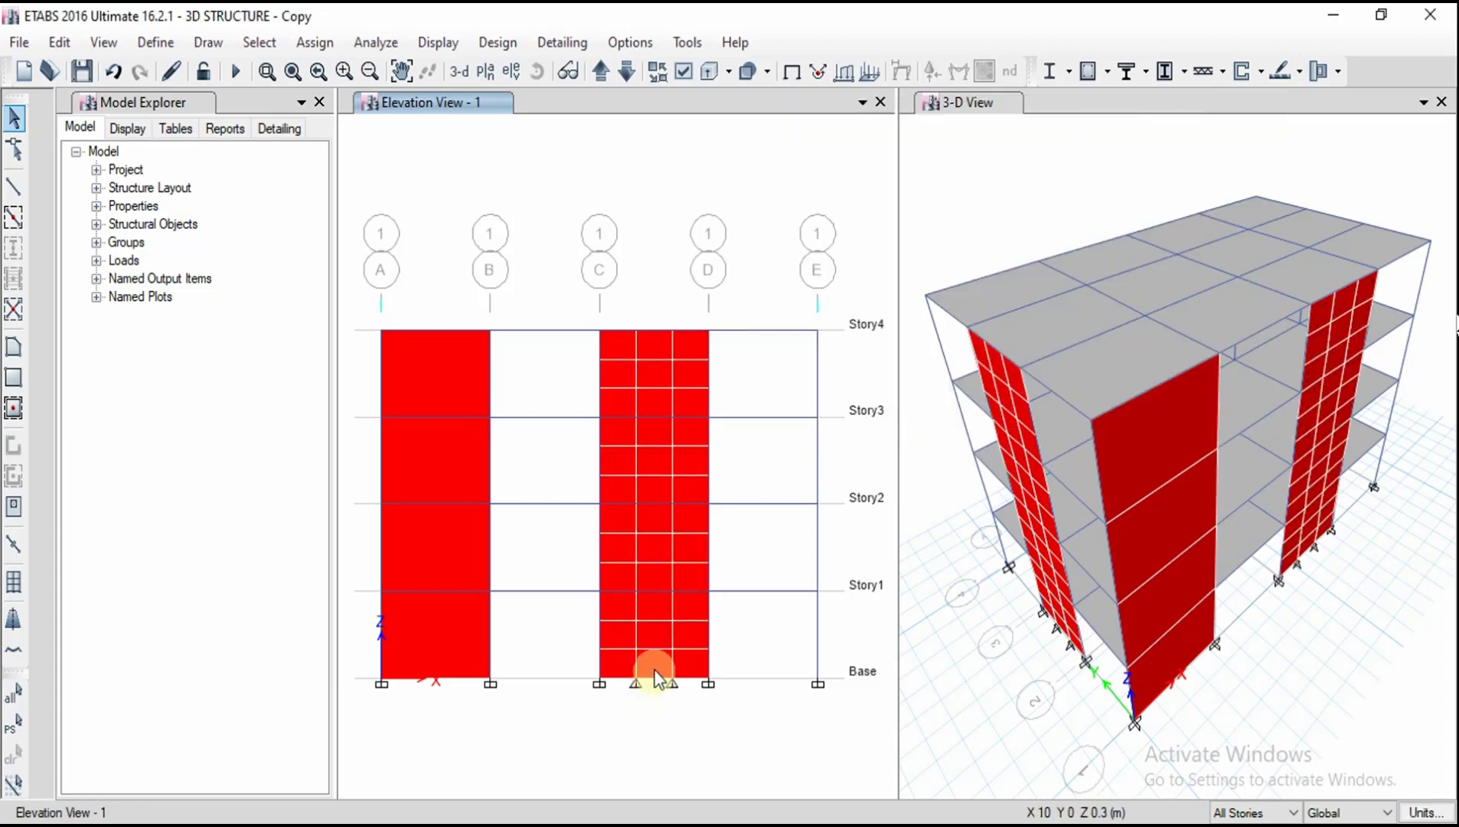
pyautogui.click(657, 632)
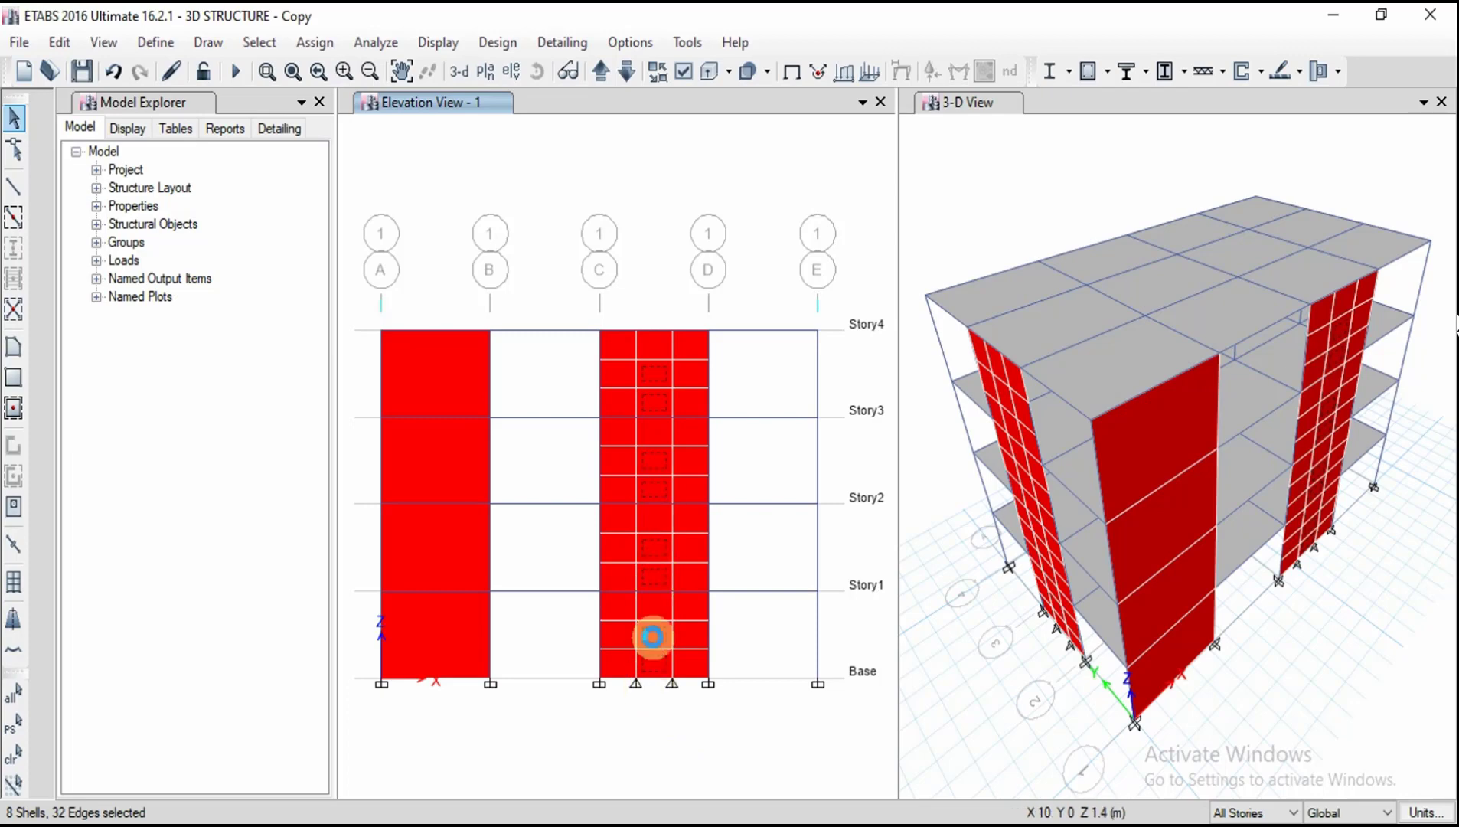
pyautogui.press('Delete')
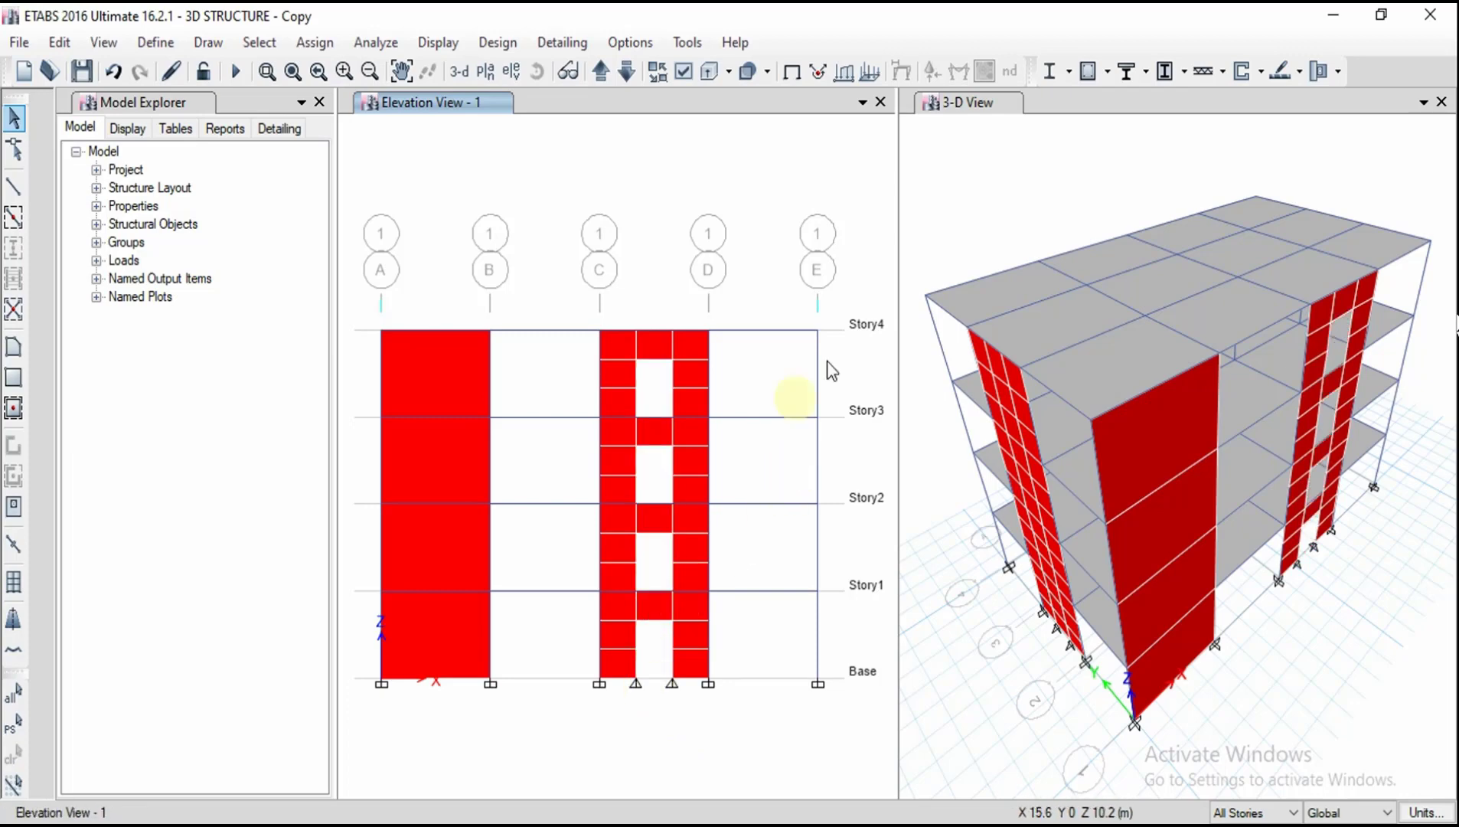
# Switch to elevation A and delete the central shell of the wall between grid lines 2 and 3 in every story.
pyautogui.click(512, 75)
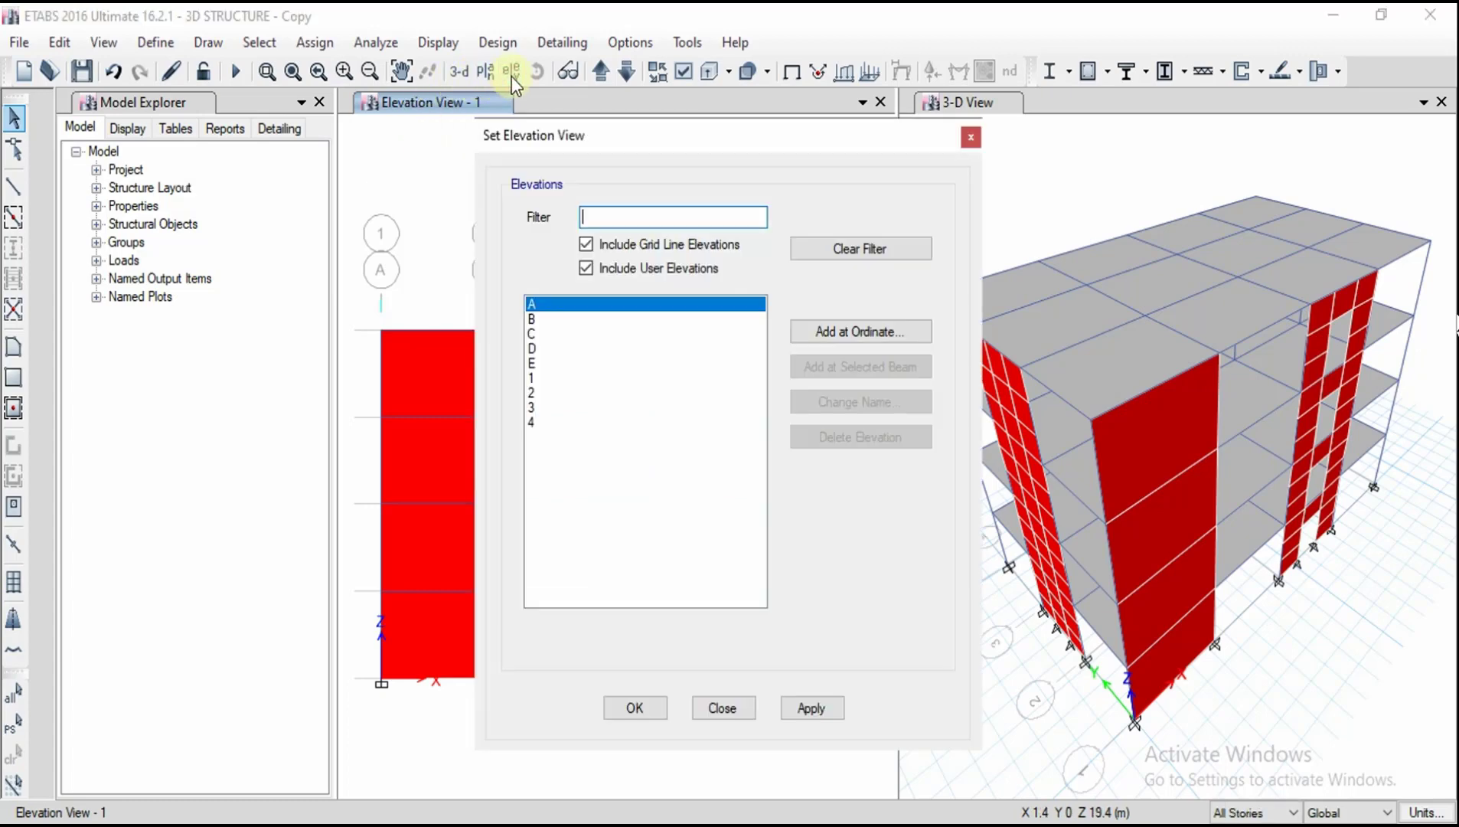
pyautogui.click(536, 378)
pyautogui.click(539, 305)
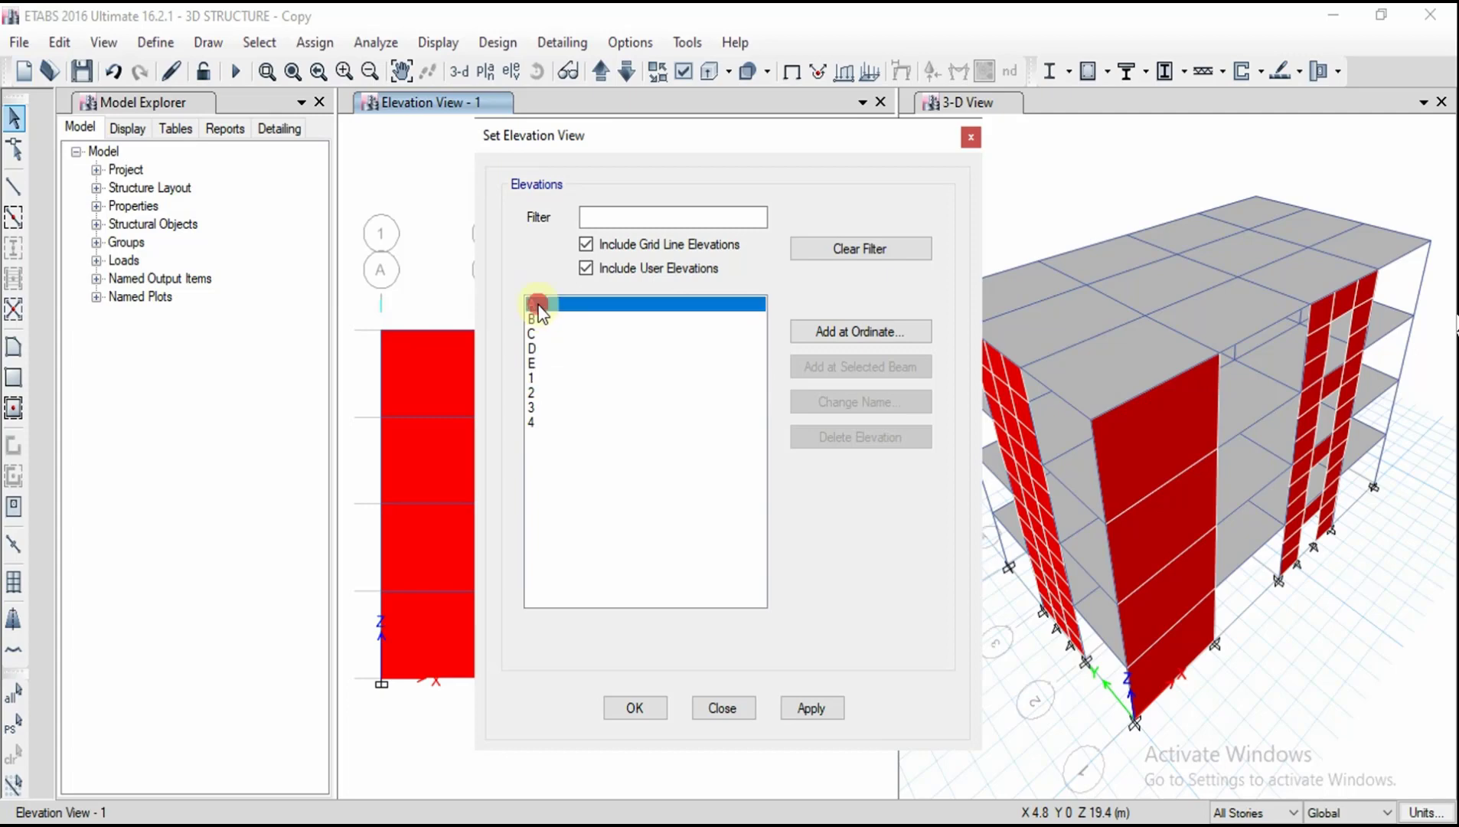
pyautogui.click(799, 708)
pyautogui.click(638, 702)
pyautogui.click(638, 702)
pyautogui.click(608, 699)
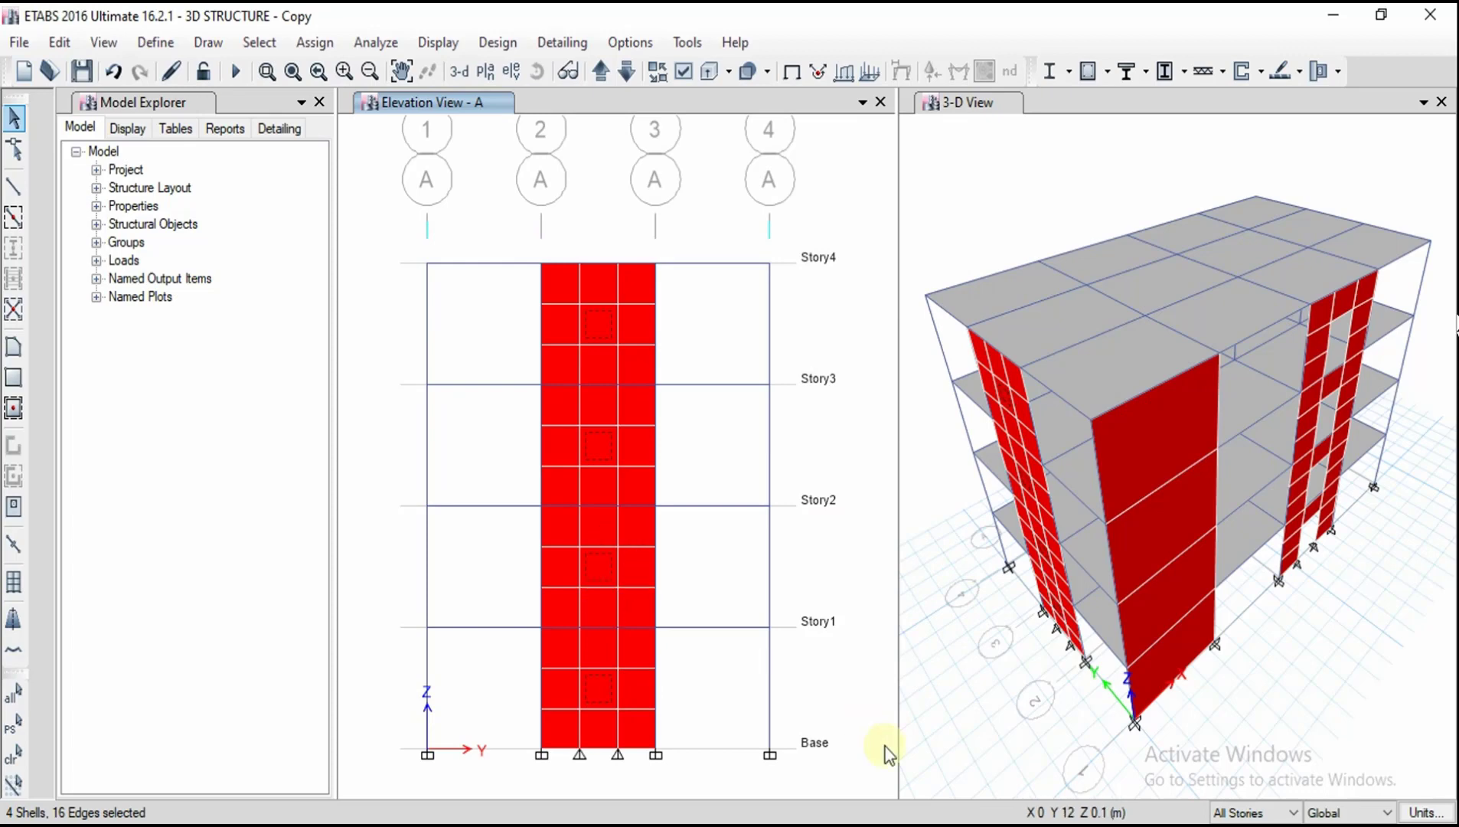
pyautogui.press('Delete')
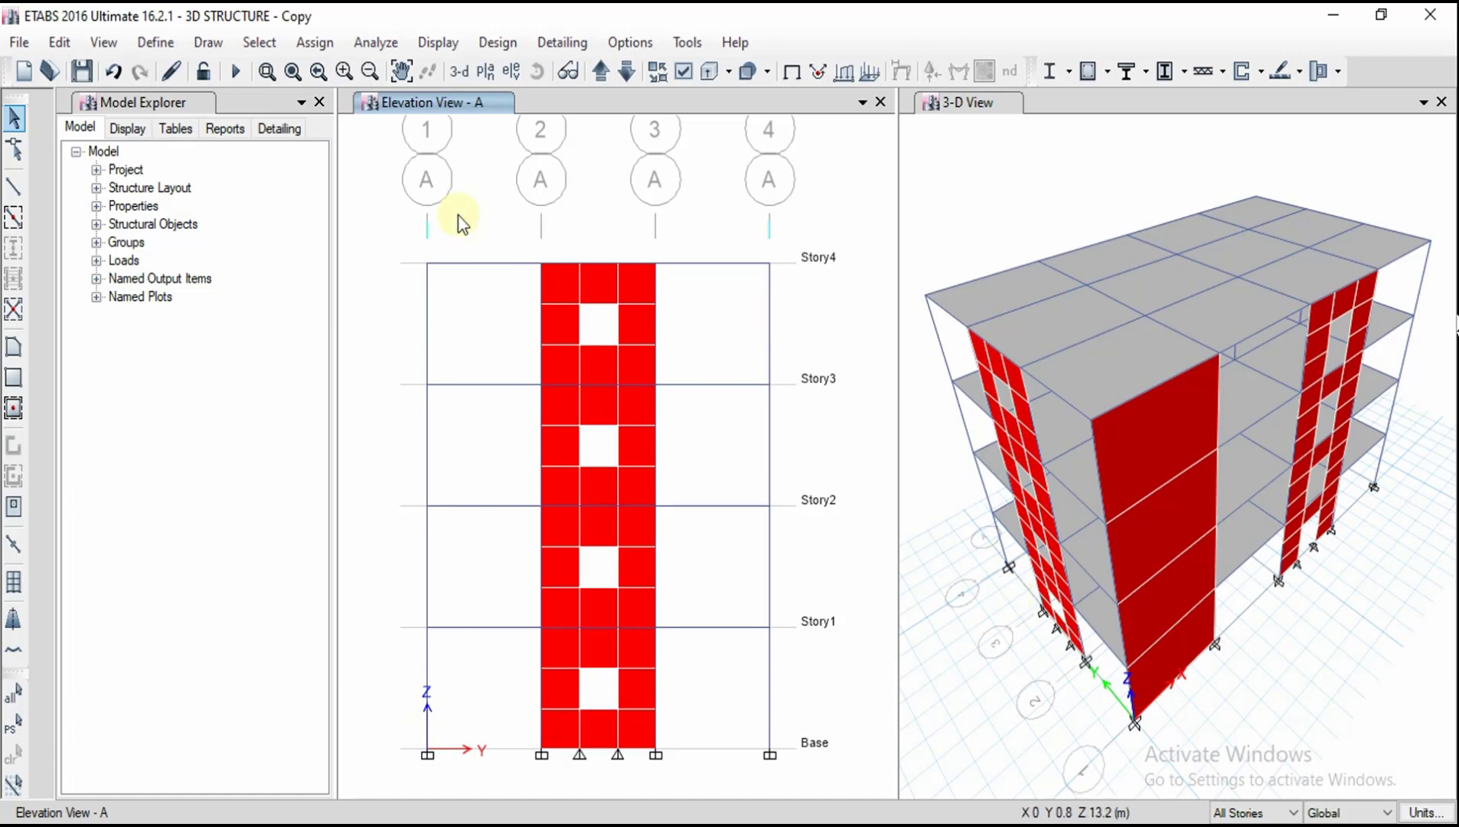
# Review the defined load patterns without changing them.
pyautogui.click(157, 44)
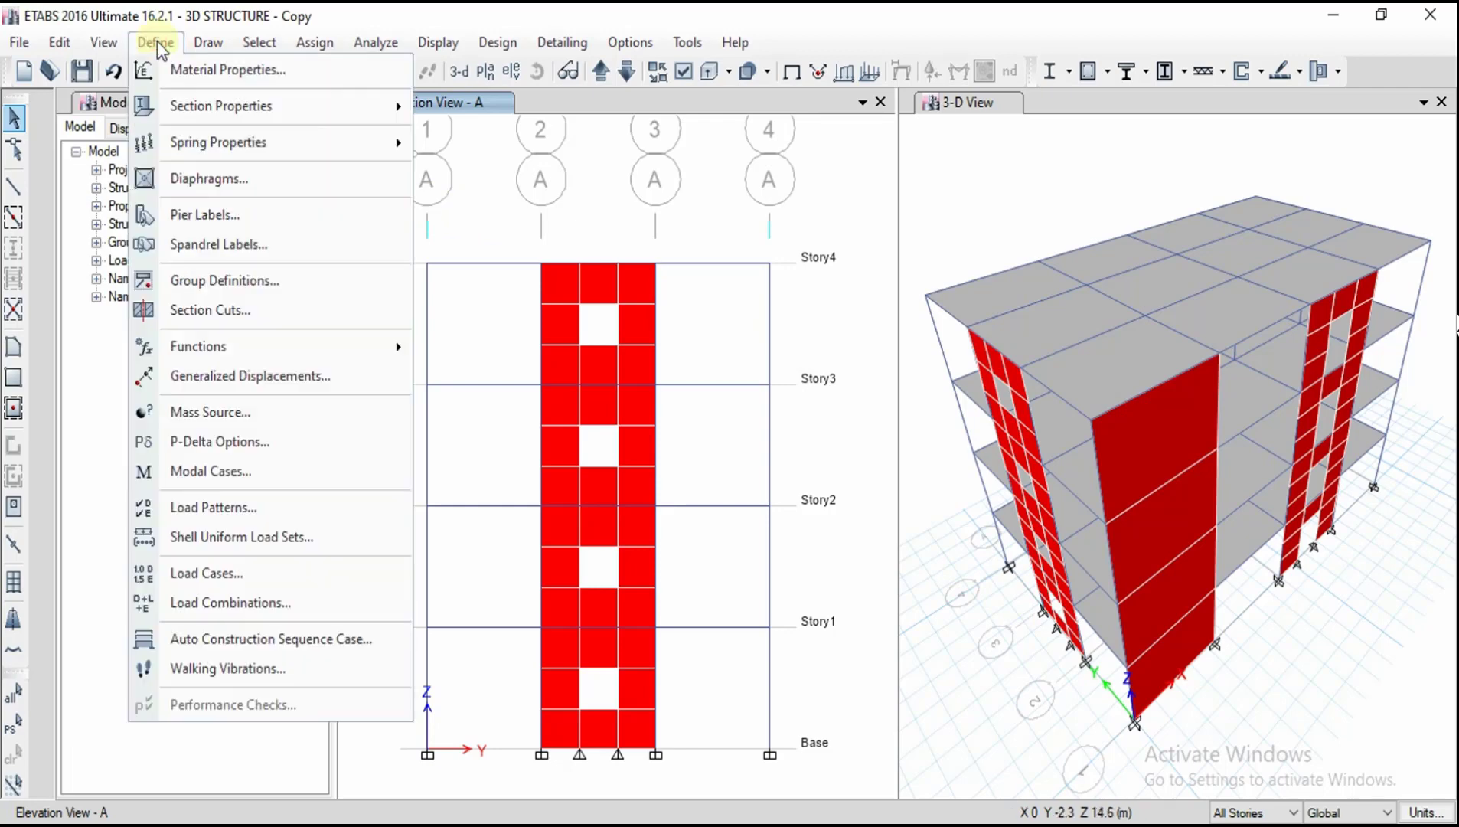
pyautogui.click(195, 503)
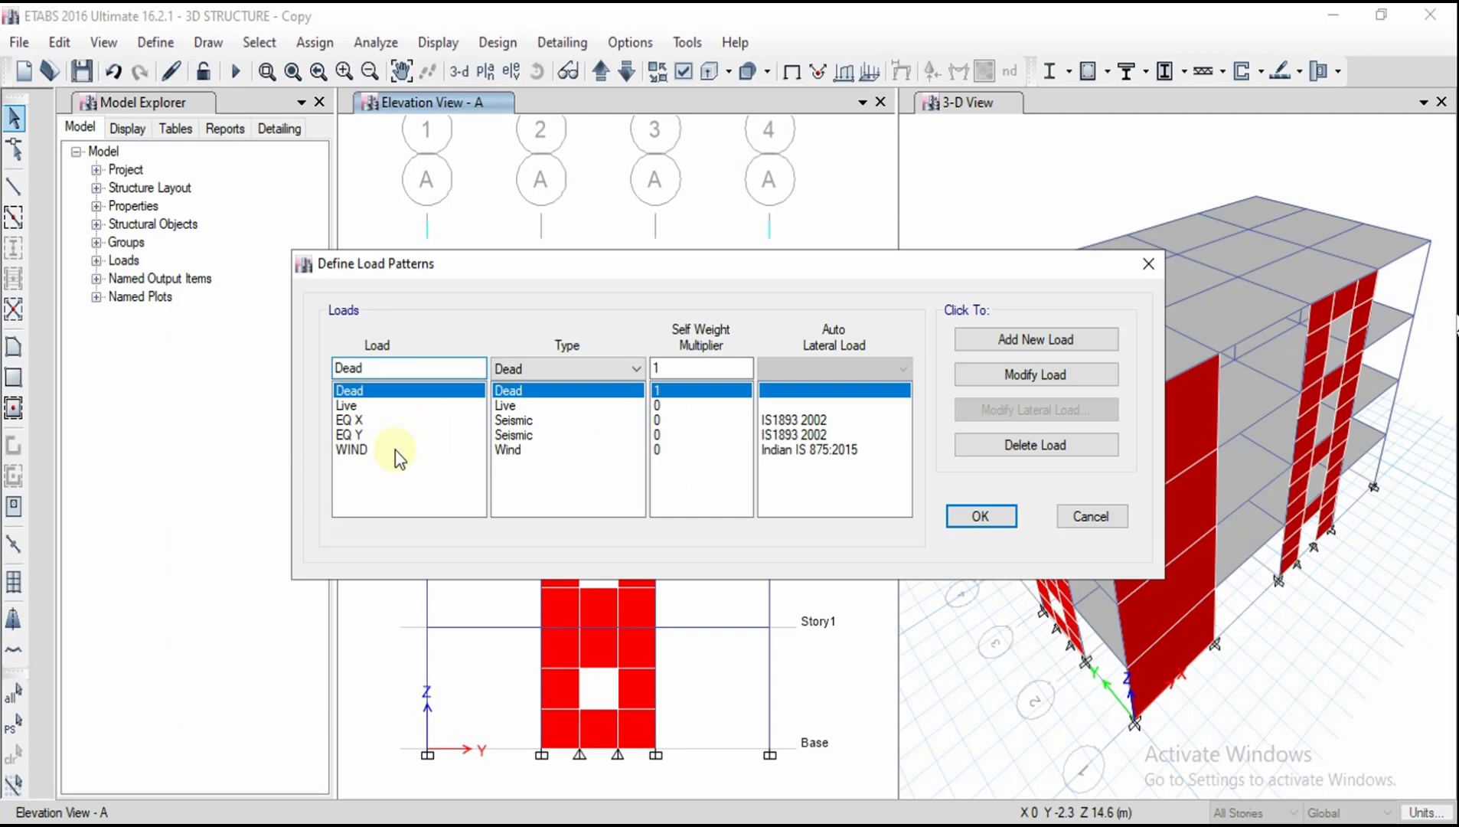
pyautogui.click(980, 514)
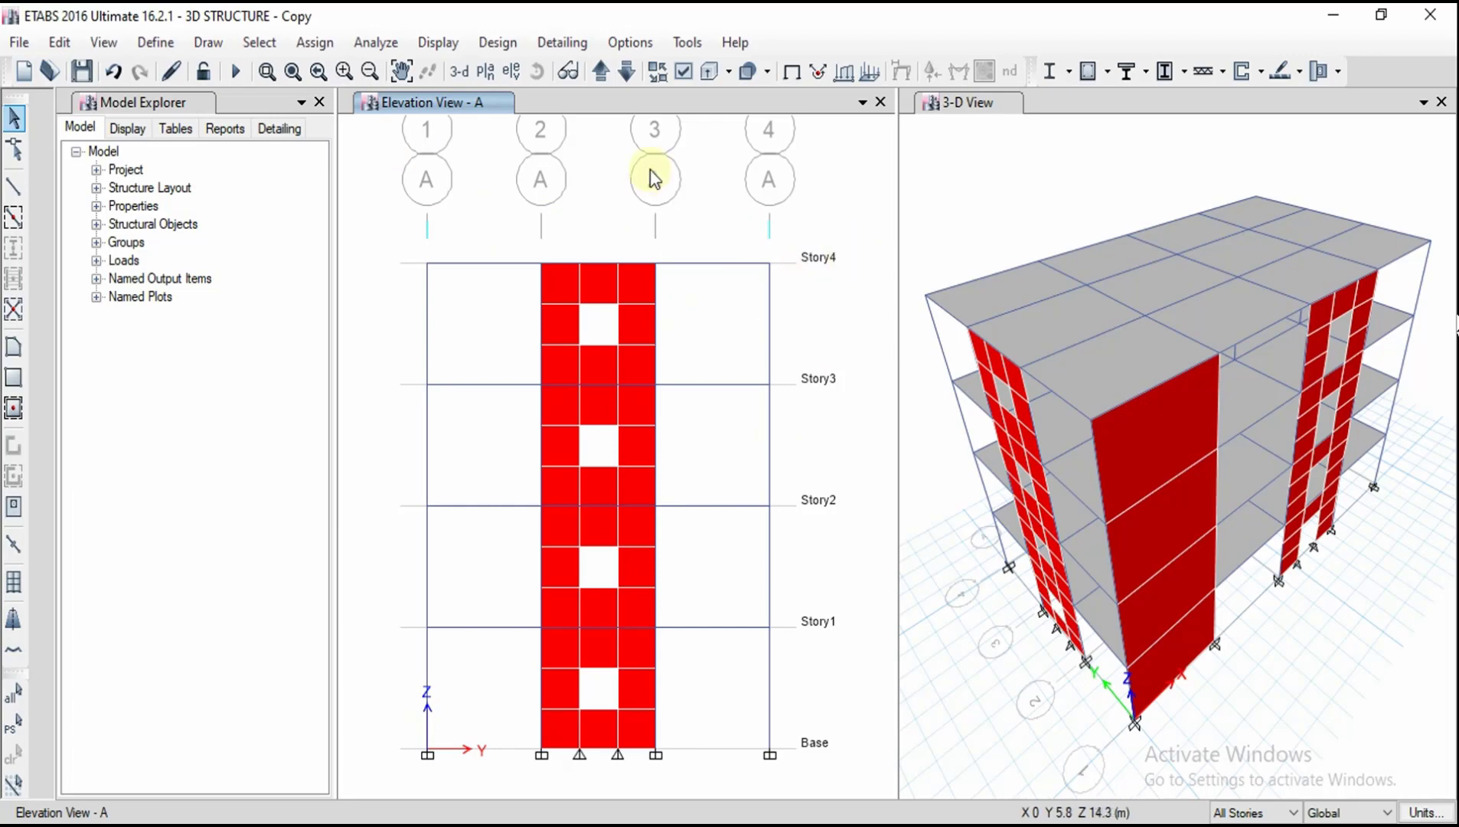
pyautogui.click(601, 297)
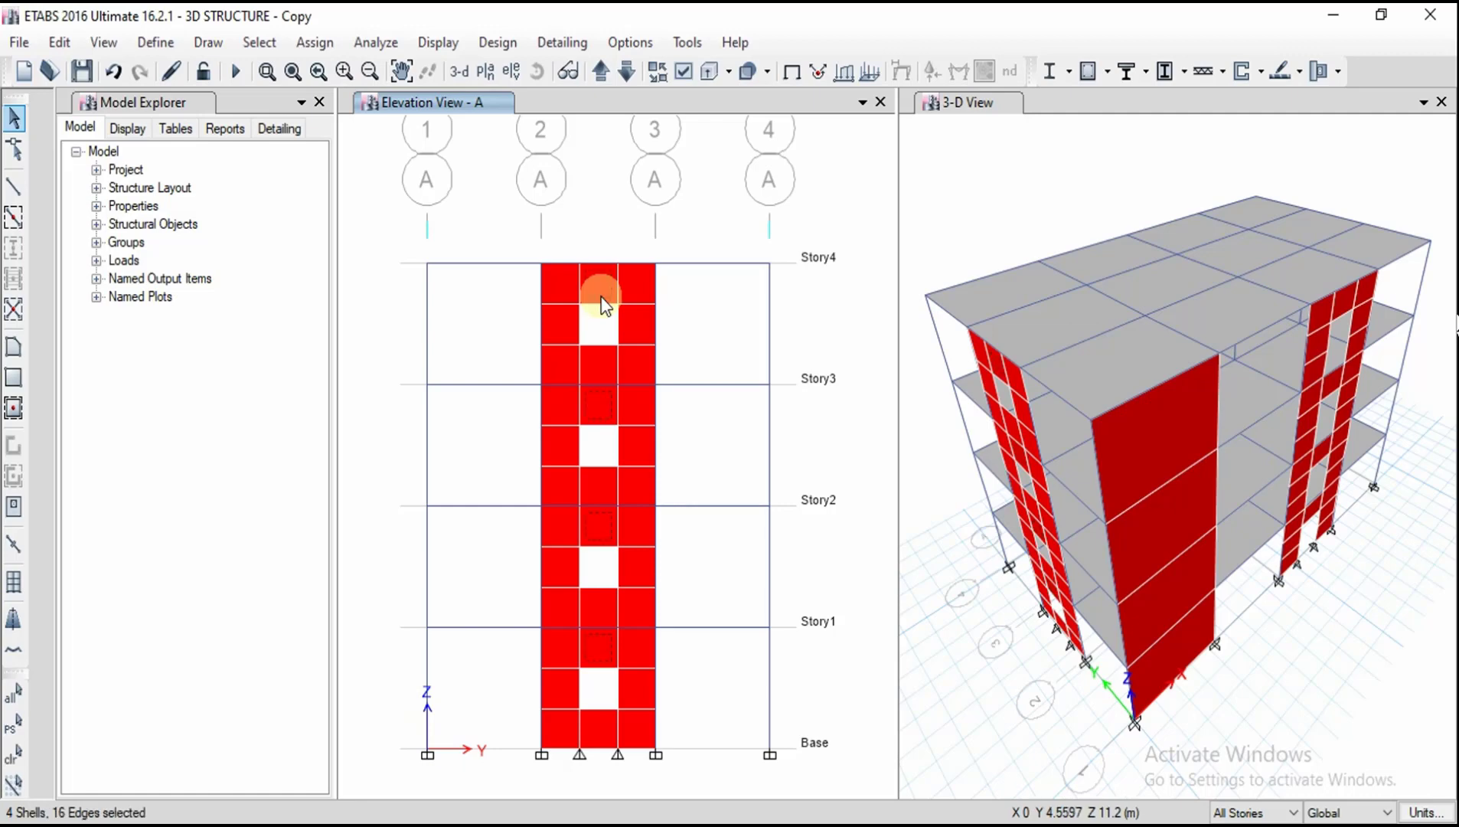
pyautogui.click(632, 287)
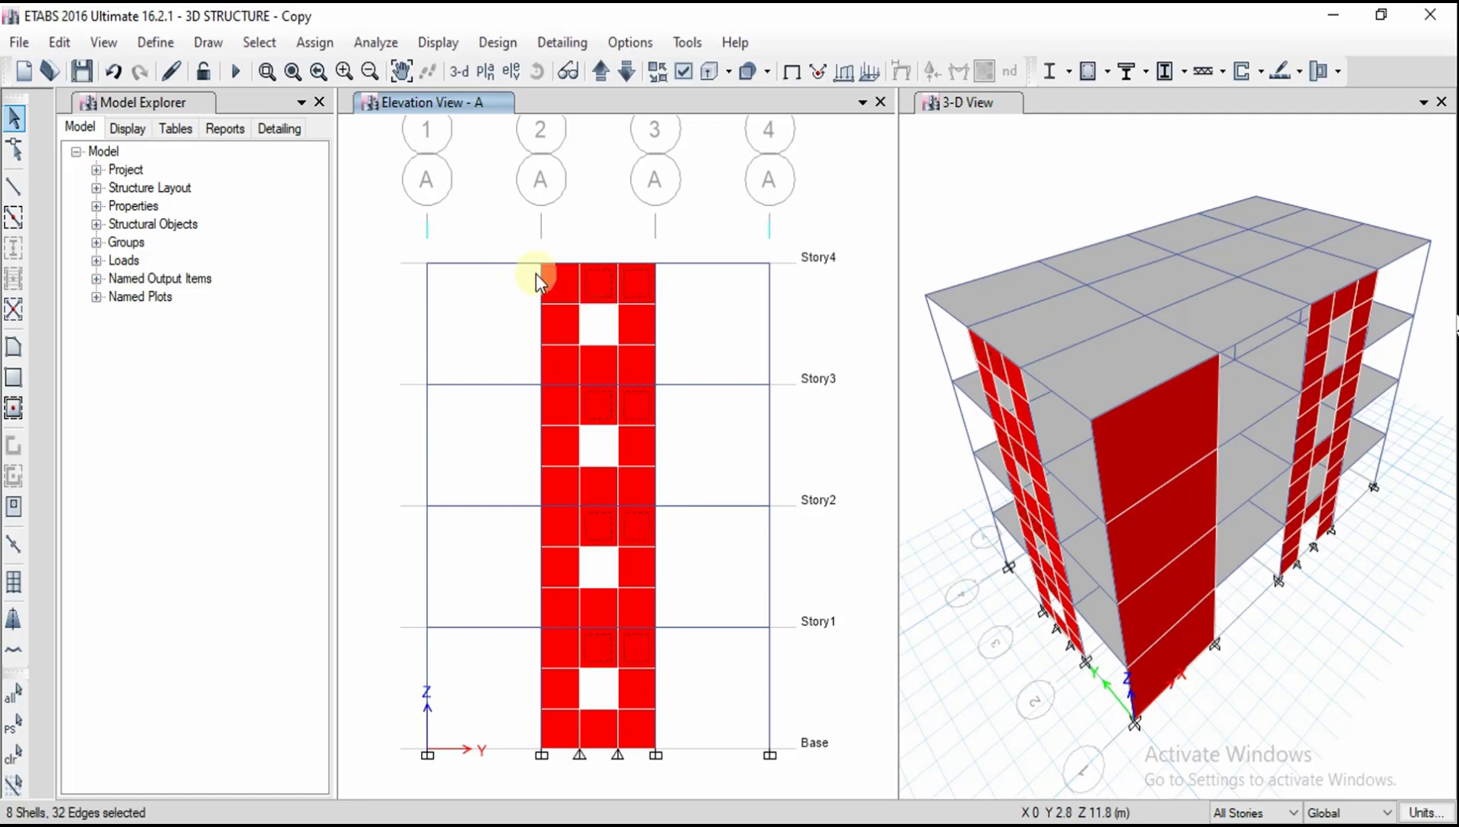
pyautogui.click(271, 46)
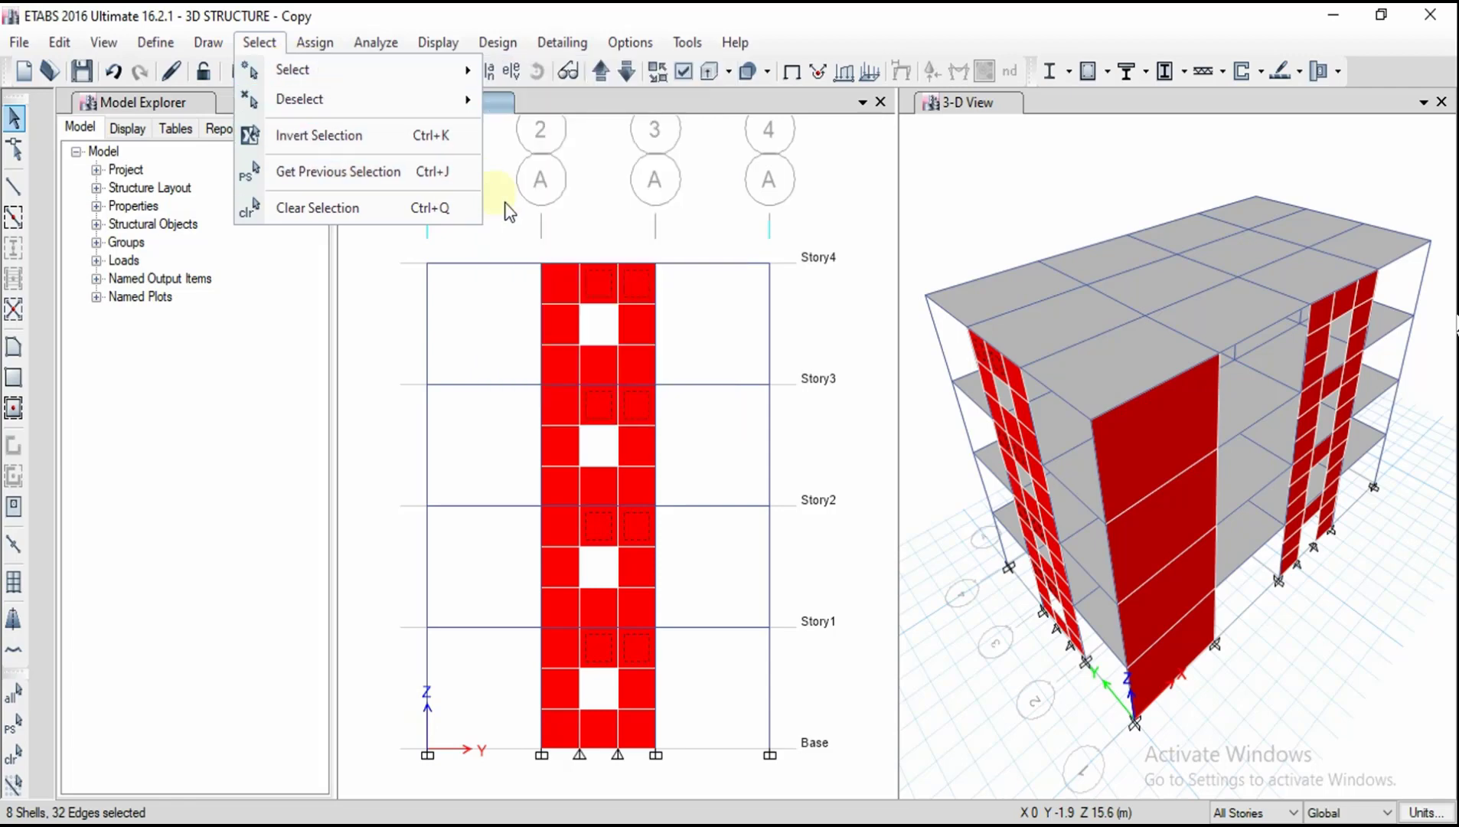
pyautogui.moveTo(388, 74)
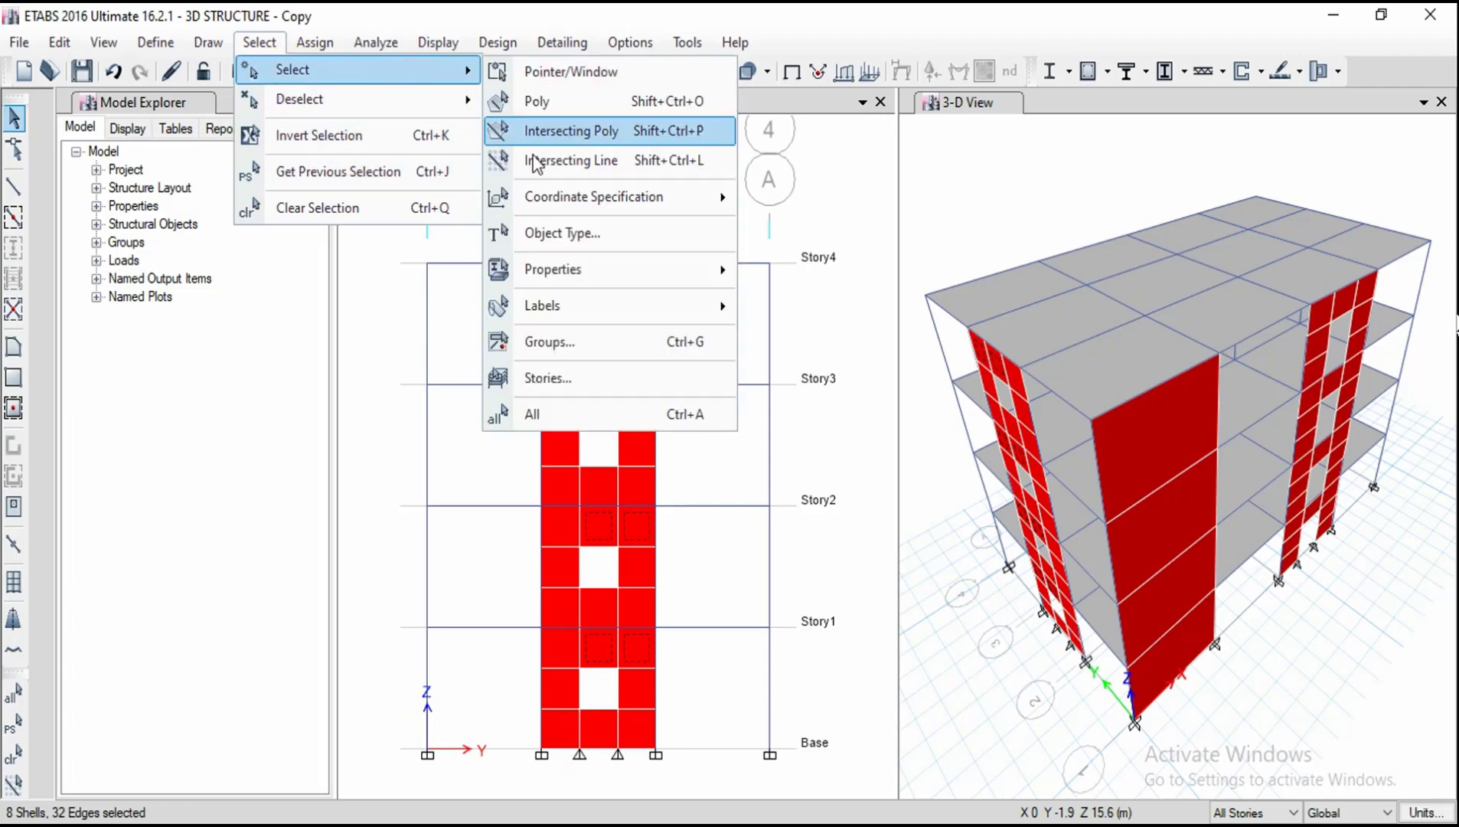
pyautogui.click(561, 233)
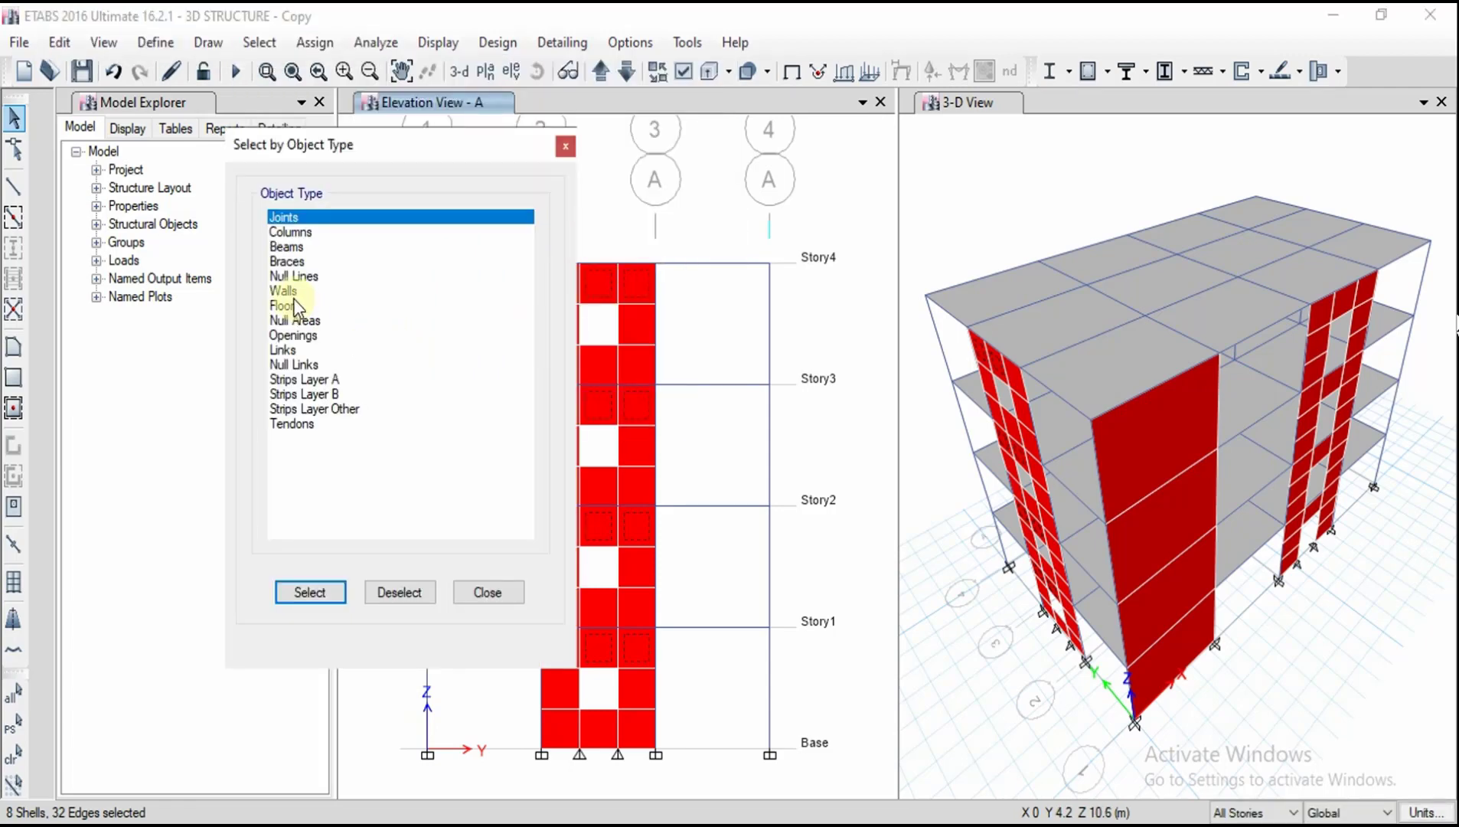
pyautogui.click(471, 592)
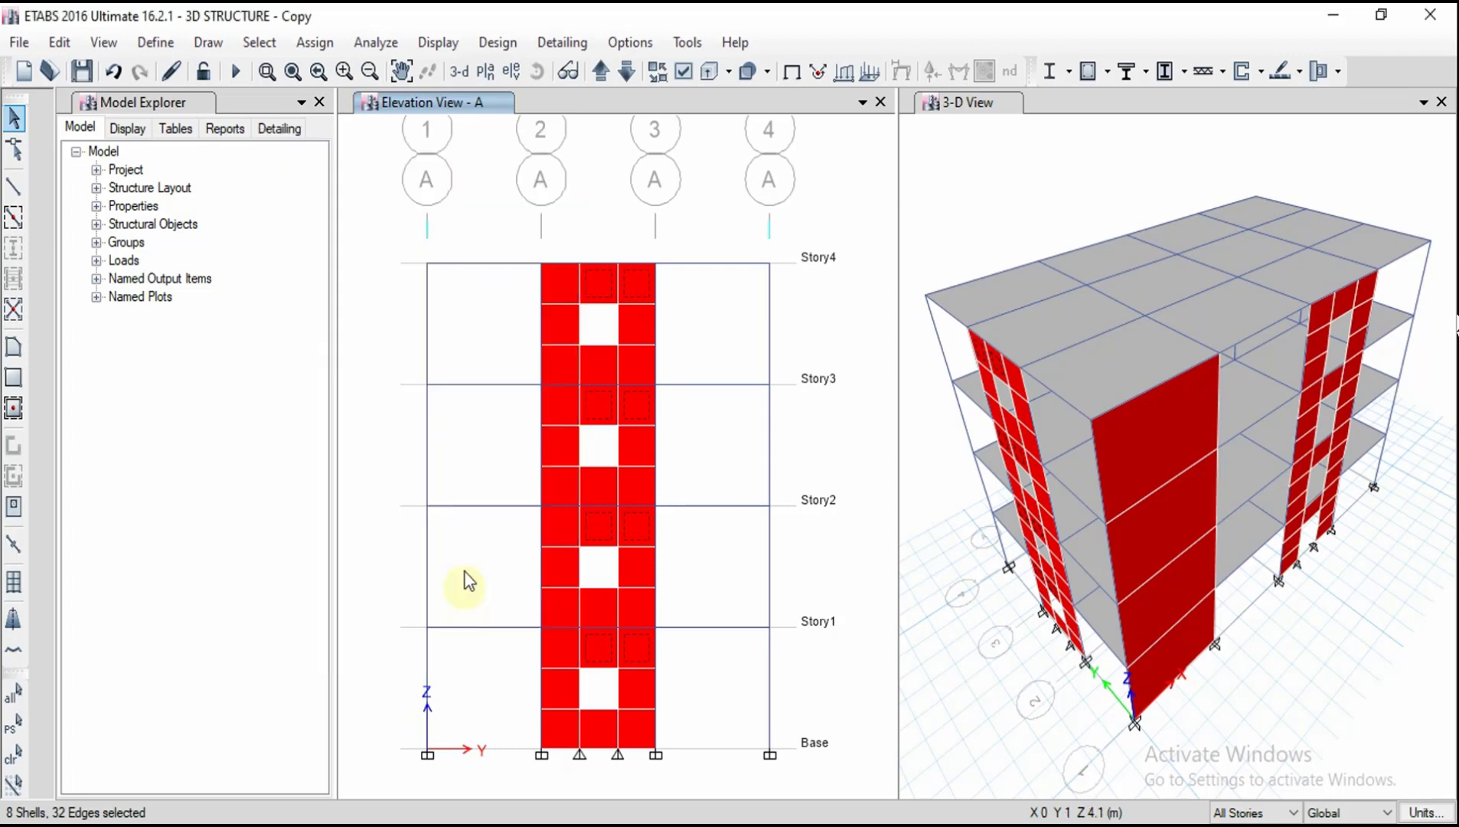
pyautogui.click(276, 44)
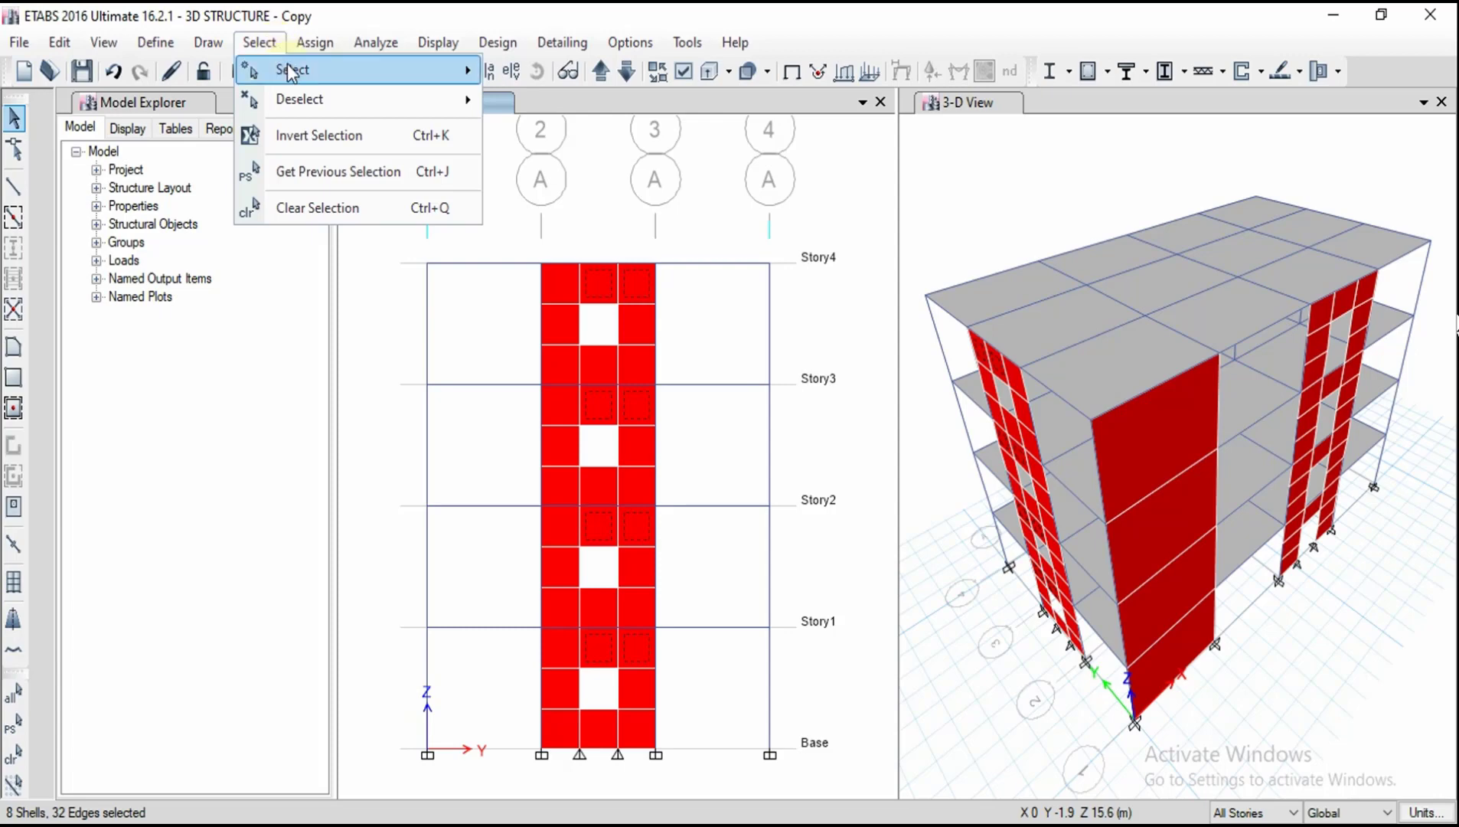
pyautogui.moveTo(287, 69)
pyautogui.moveTo(565, 284)
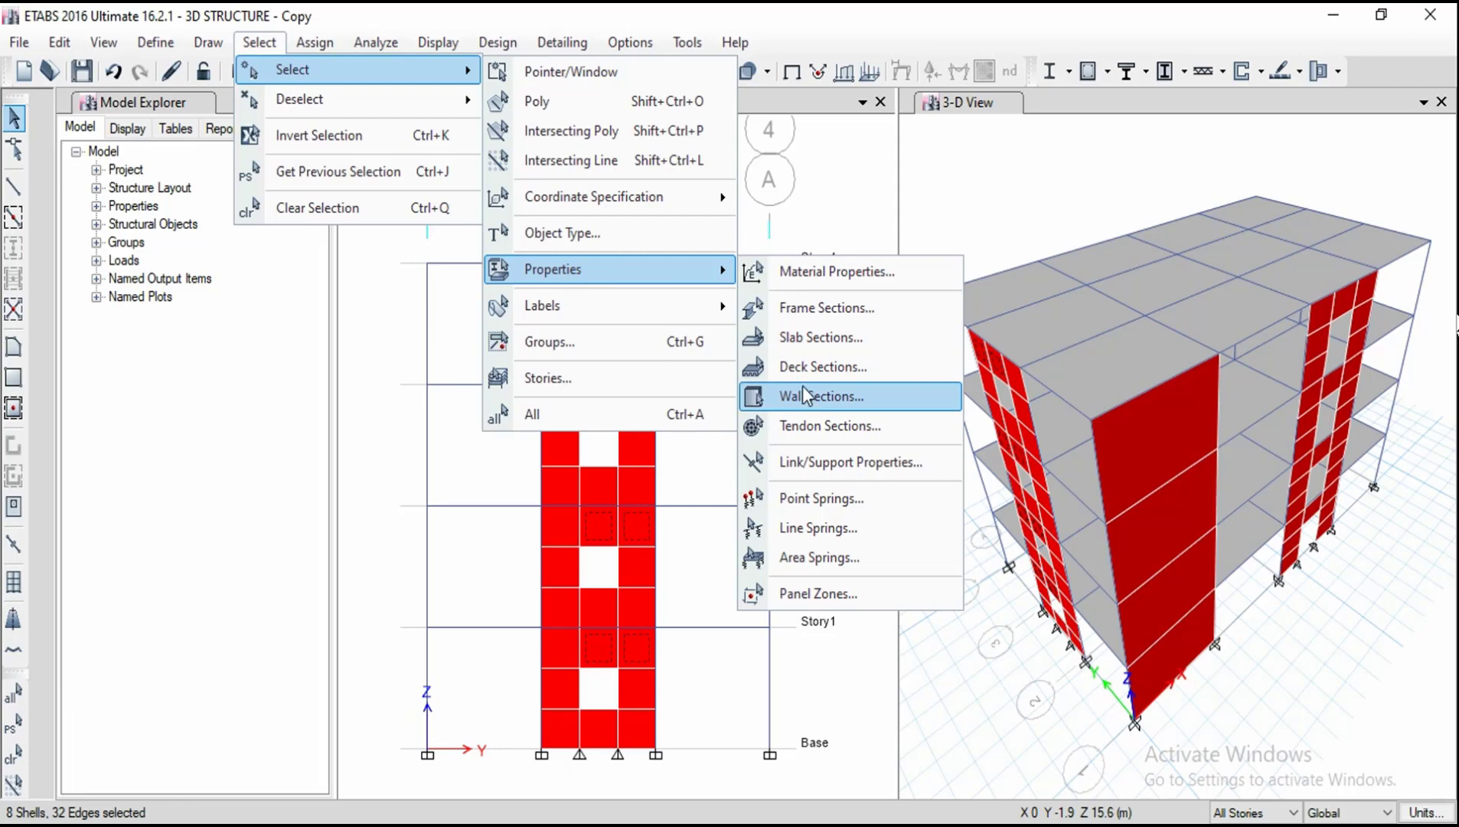
pyautogui.click(811, 271)
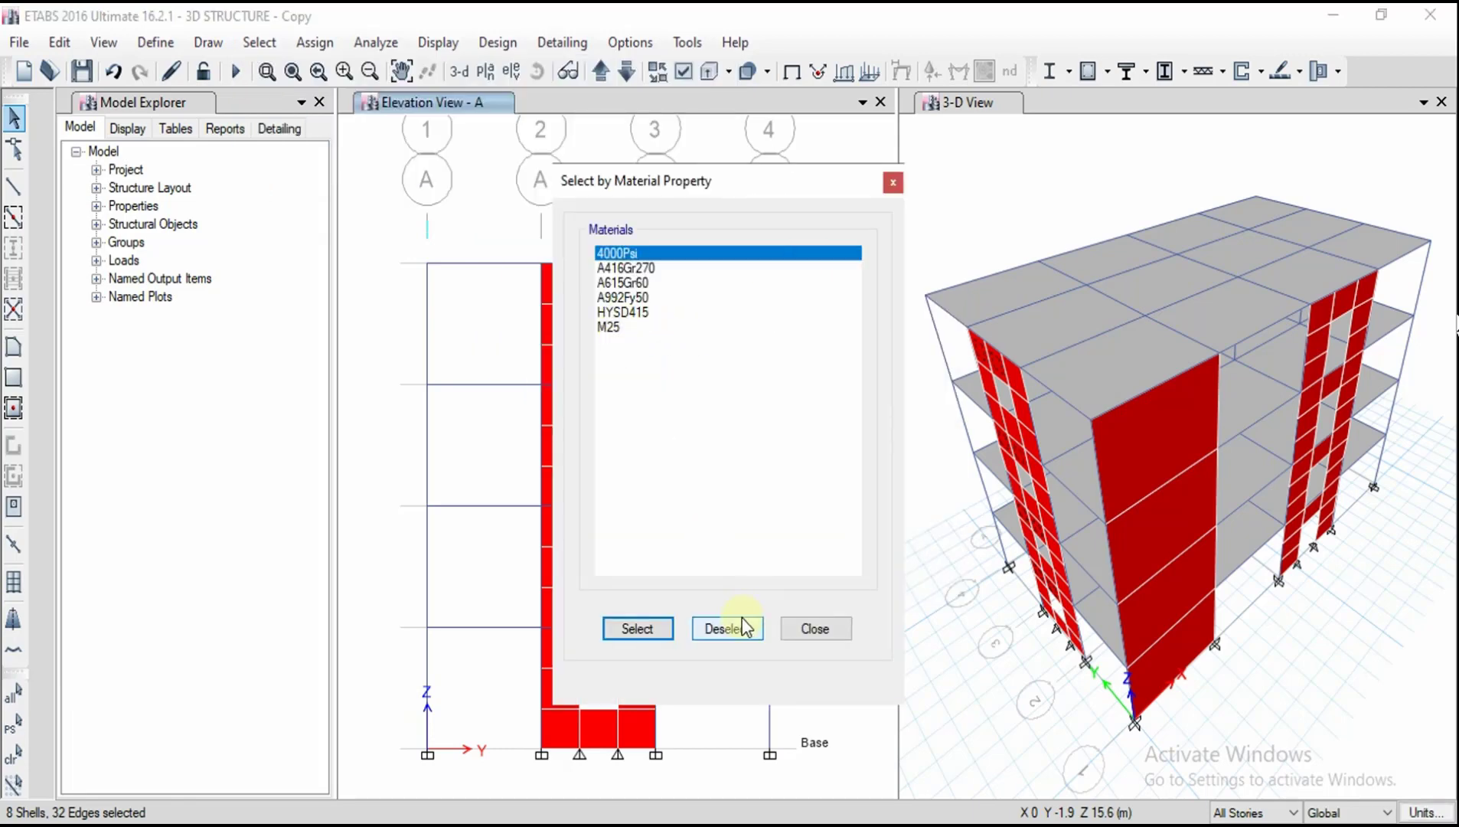
pyautogui.click(839, 628)
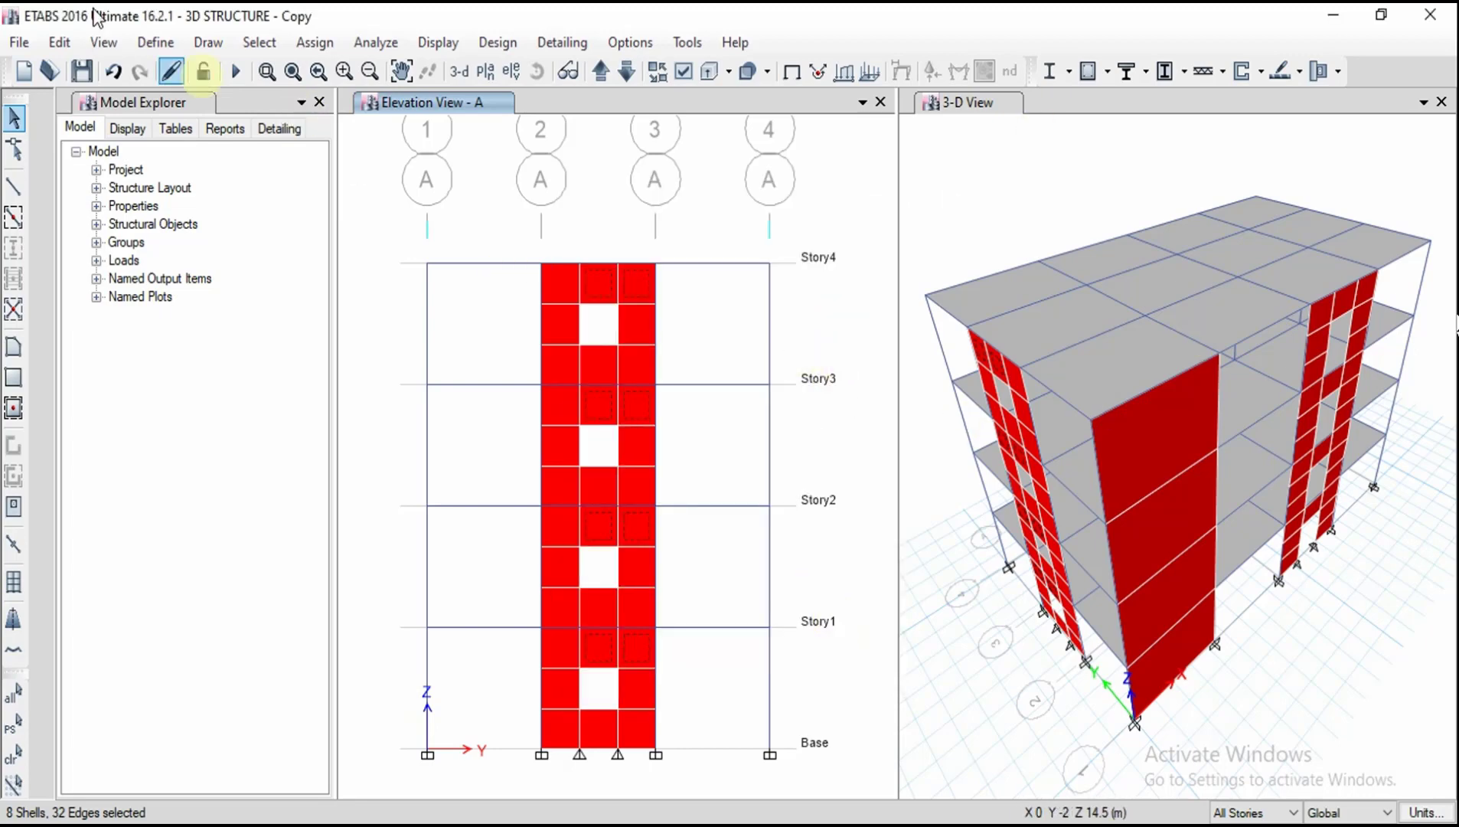
# Try selecting all Walls in the model by object type, and clear the selection.
pyautogui.click(254, 51)
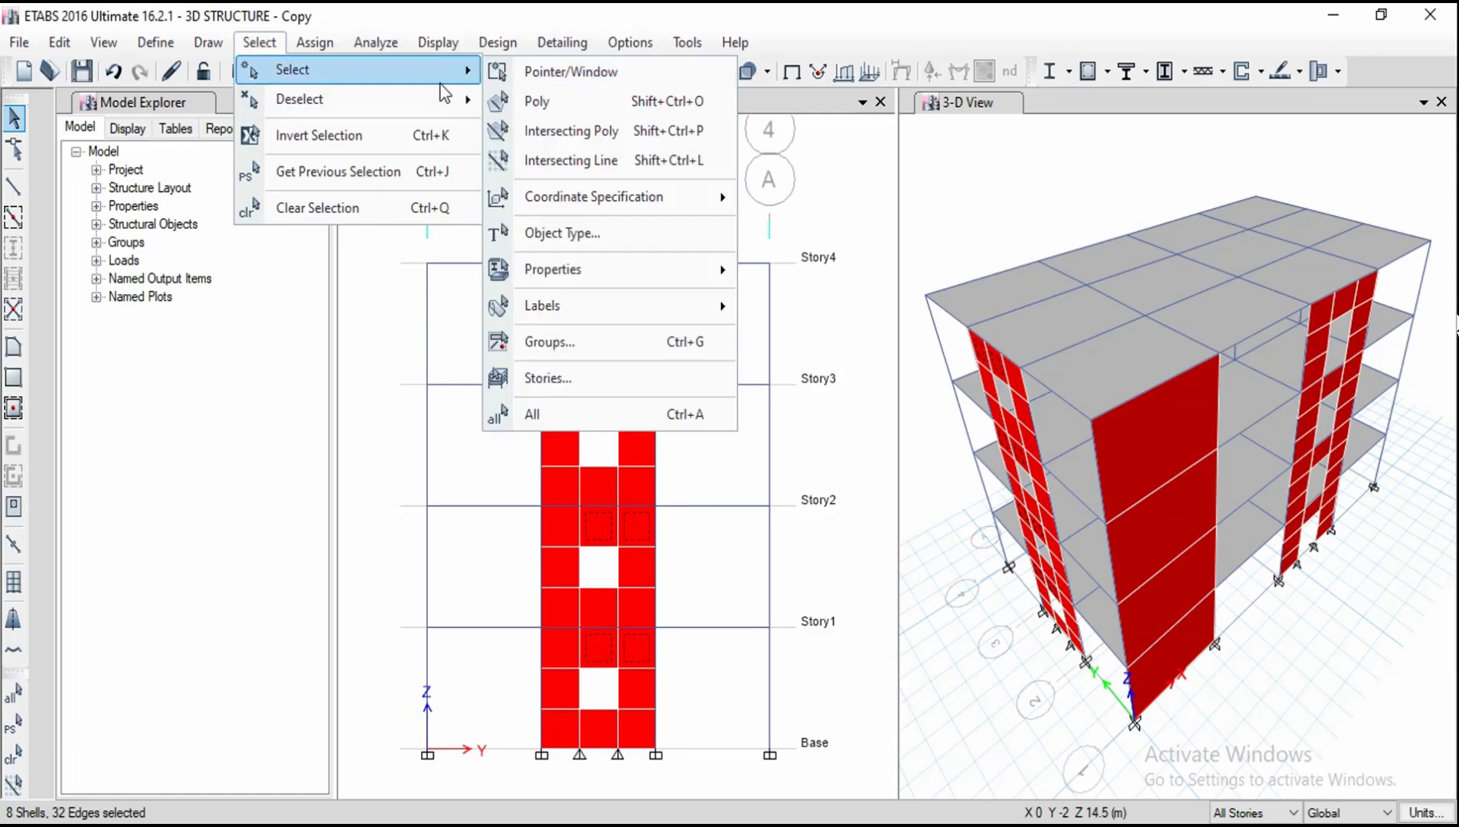
pyautogui.click(599, 239)
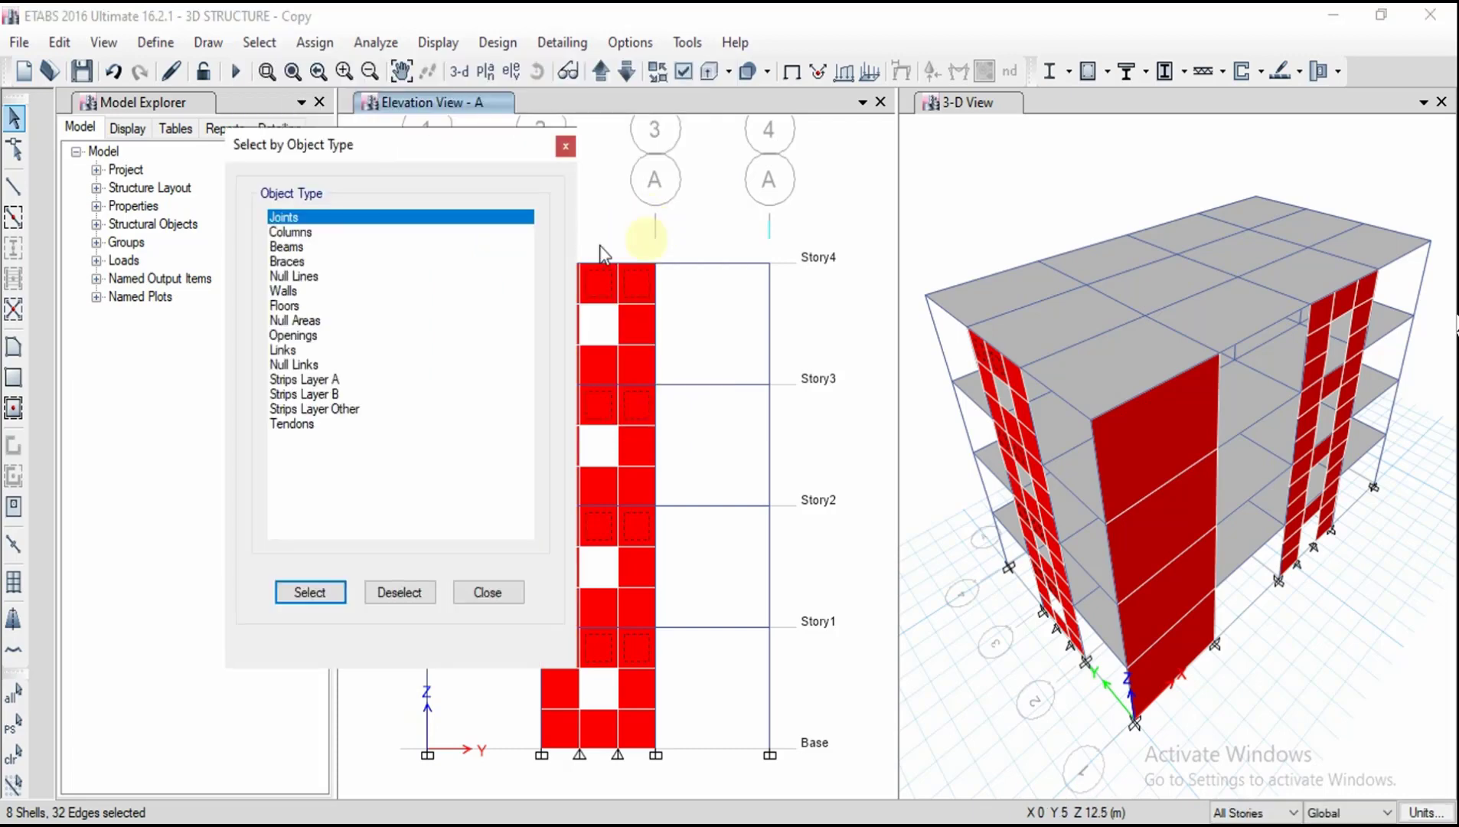
pyautogui.click(303, 290)
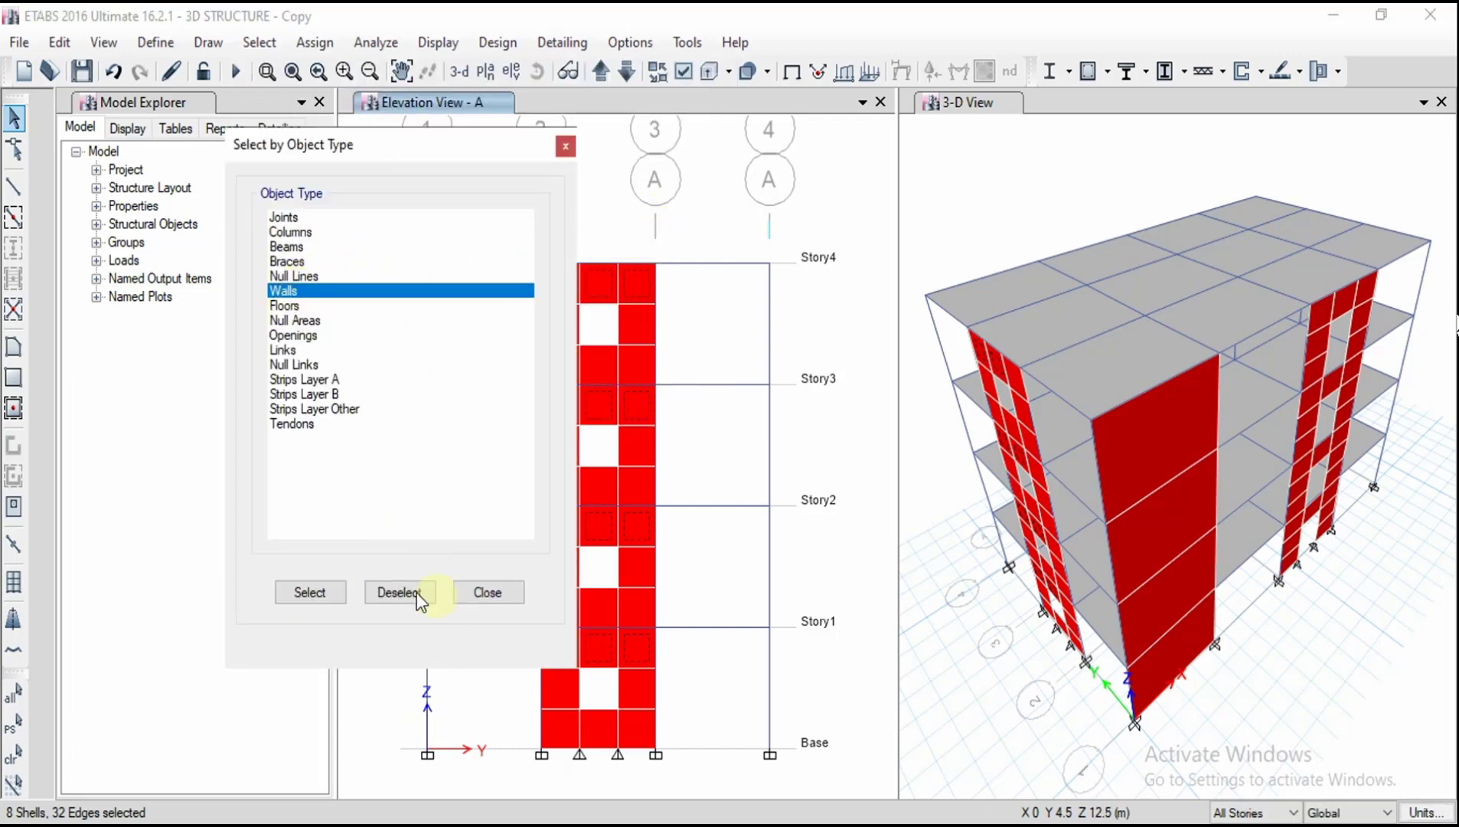
pyautogui.click(327, 591)
pyautogui.click(473, 588)
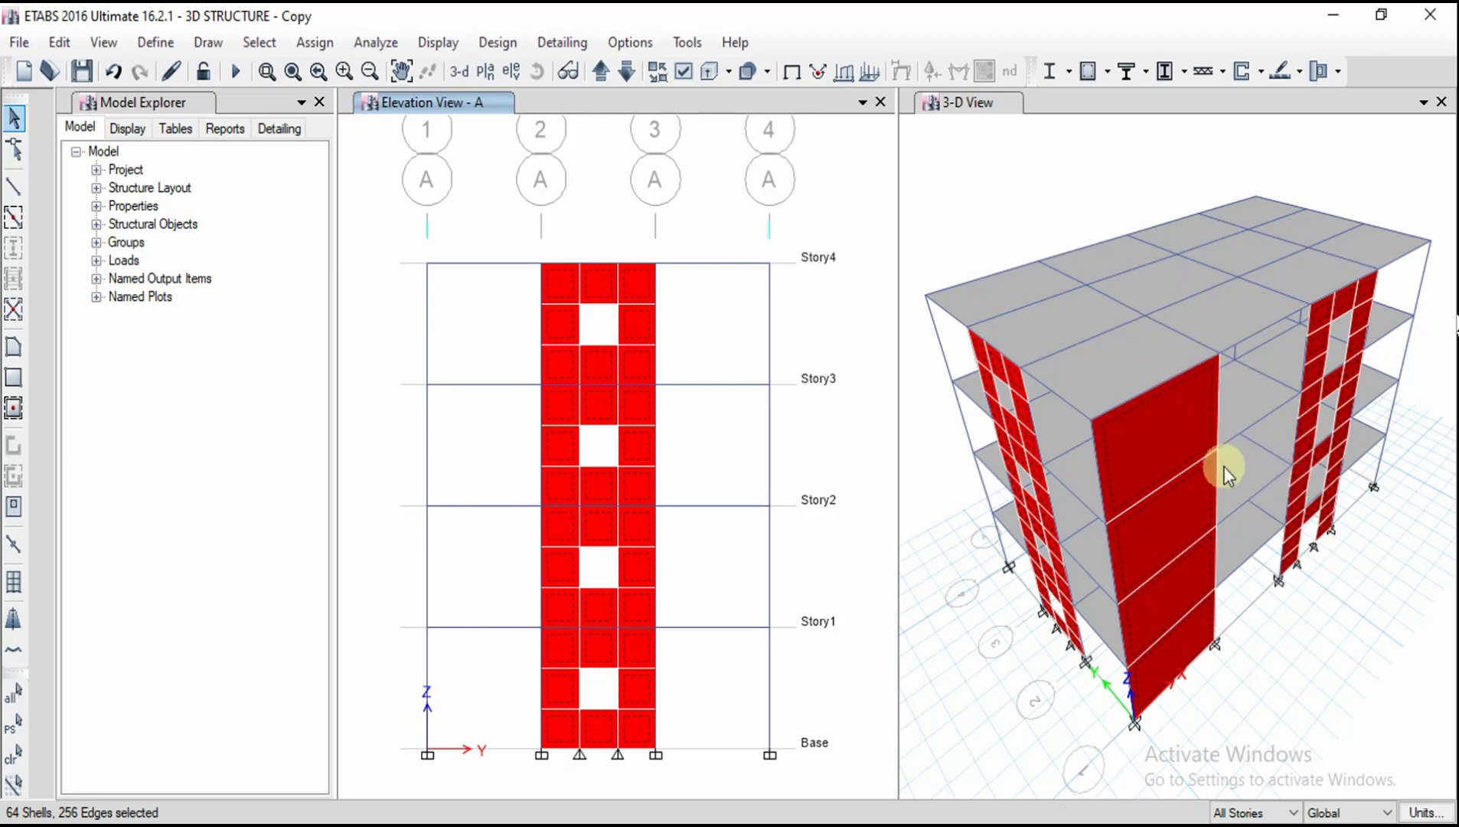
pyautogui.click(1033, 171)
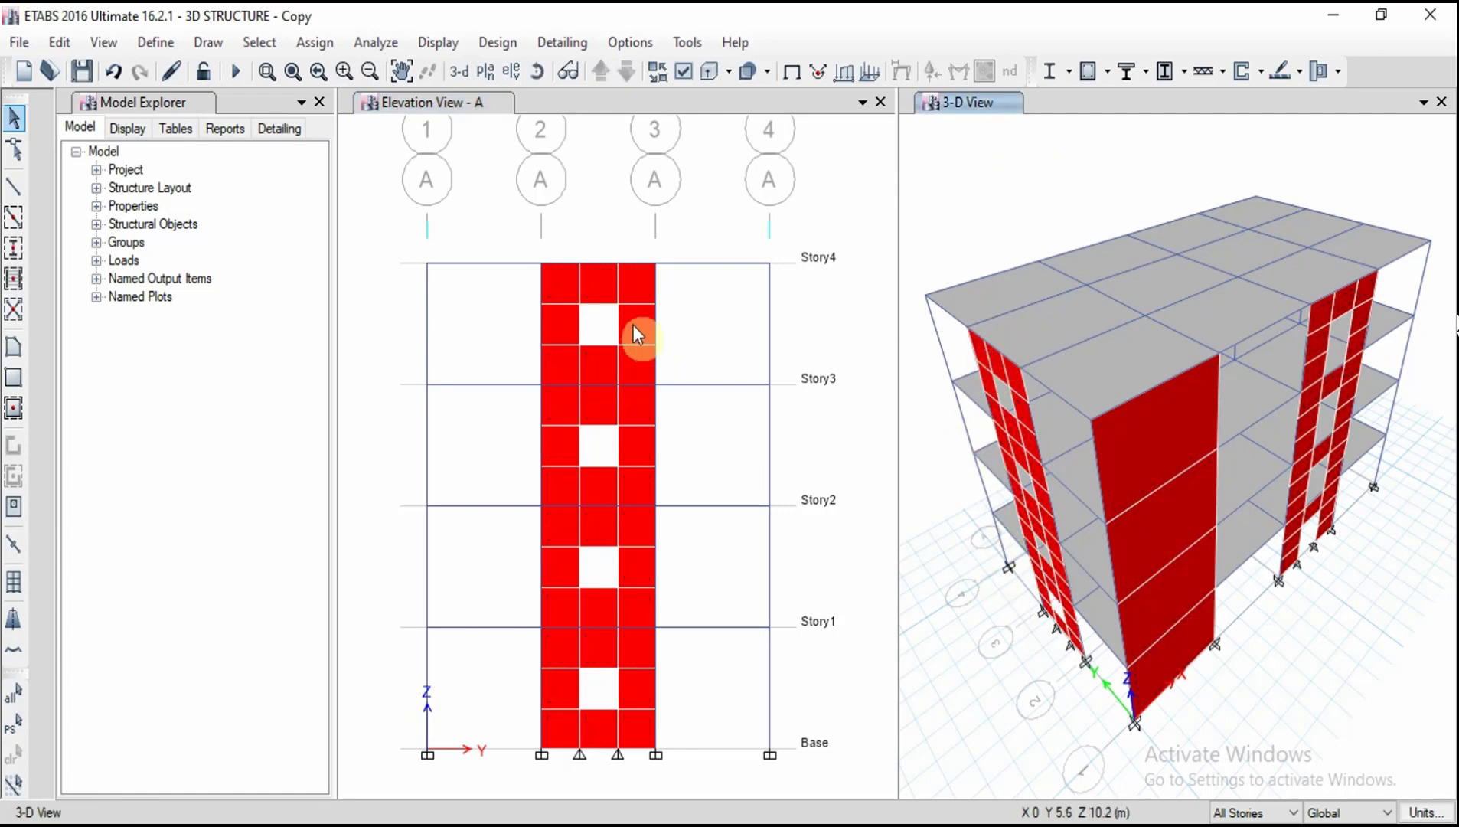
# Select all the divided shear wall shells between grid lines 2 and 3 on elevation A in all stories.
pyautogui.click(607, 294)
pyautogui.click(568, 299)
pyautogui.click(566, 316)
pyautogui.click(566, 354)
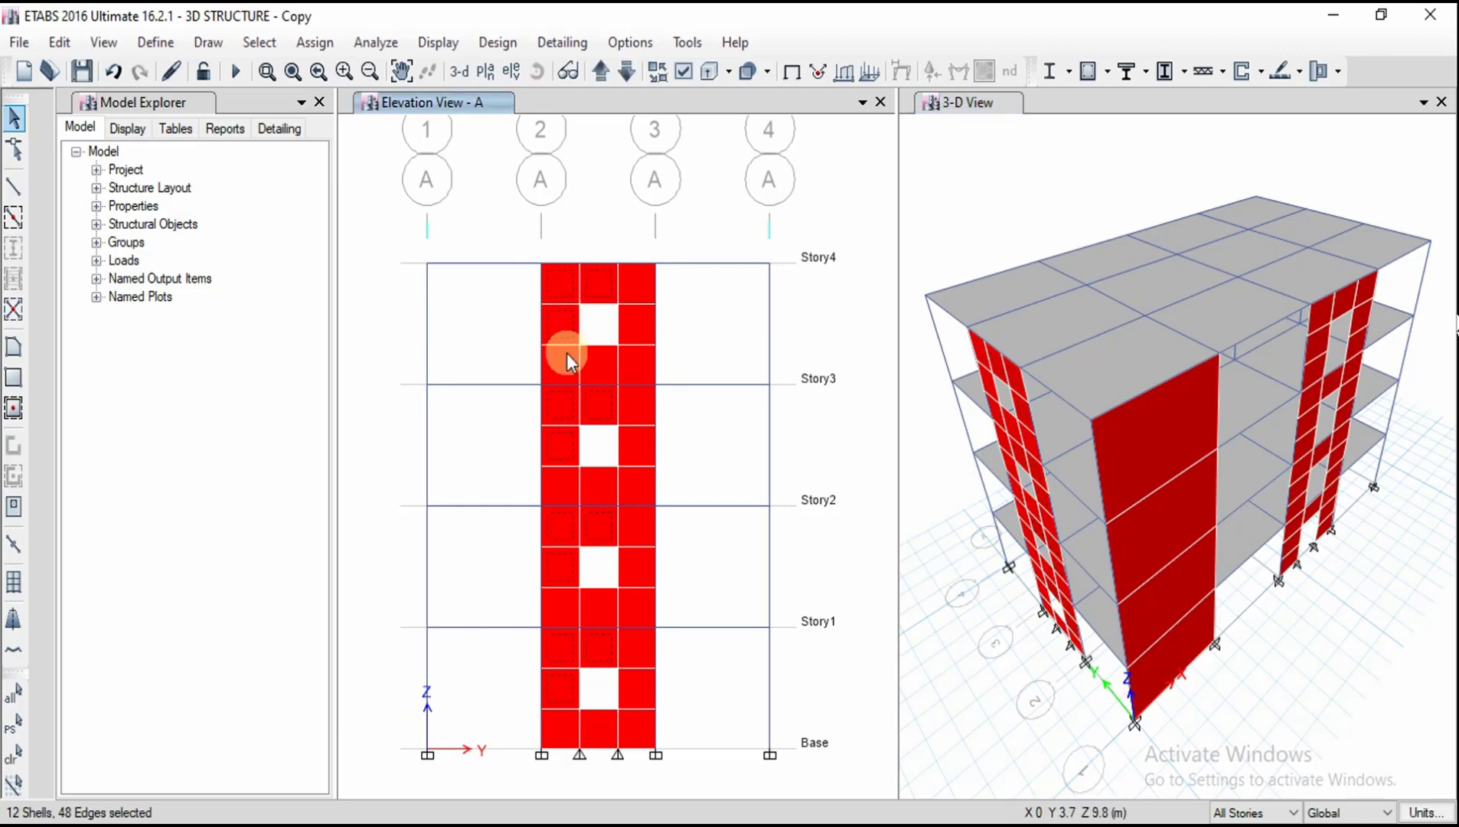
pyautogui.click(641, 313)
pyautogui.click(634, 281)
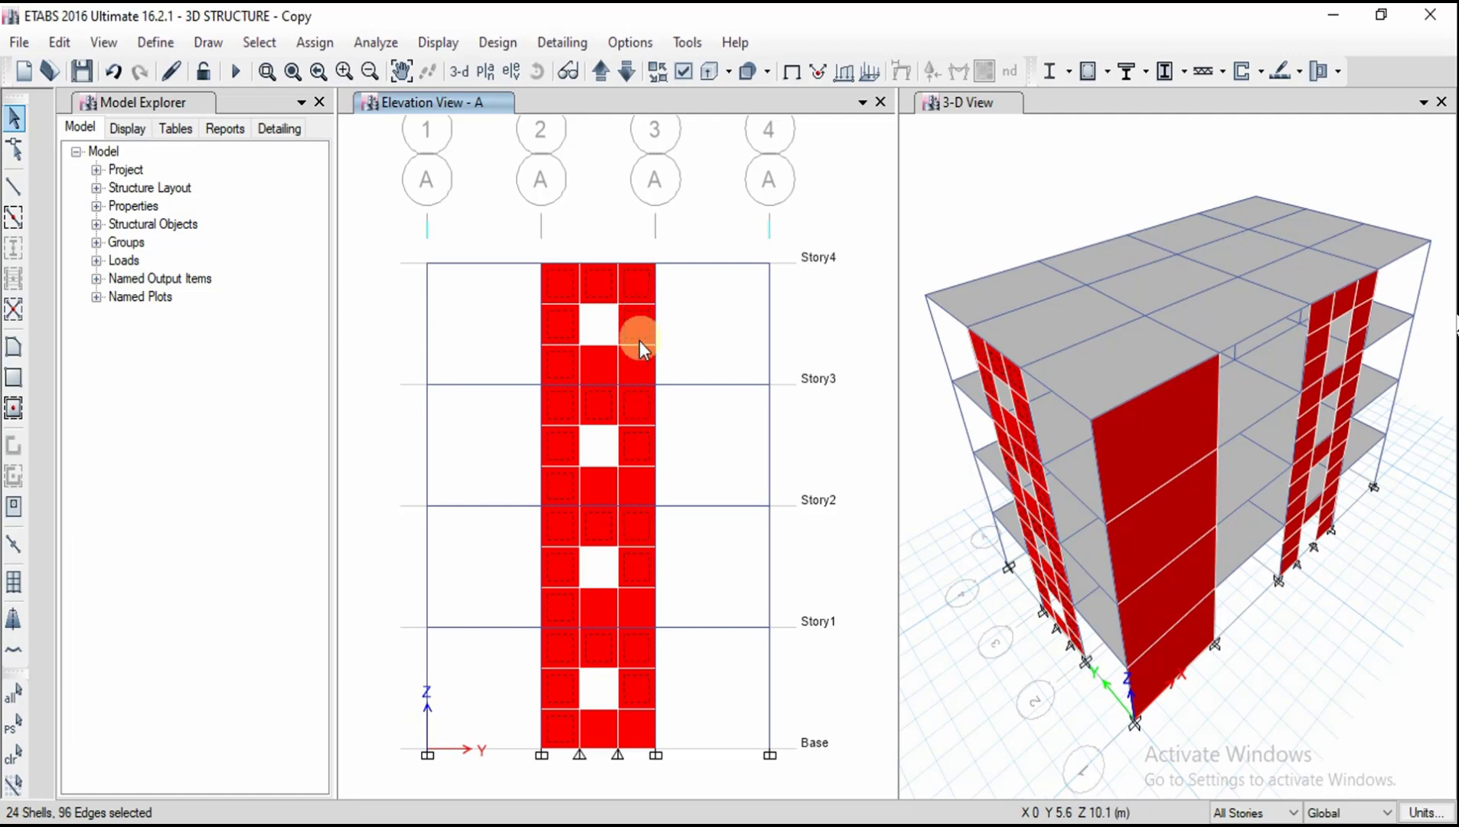
pyautogui.click(637, 369)
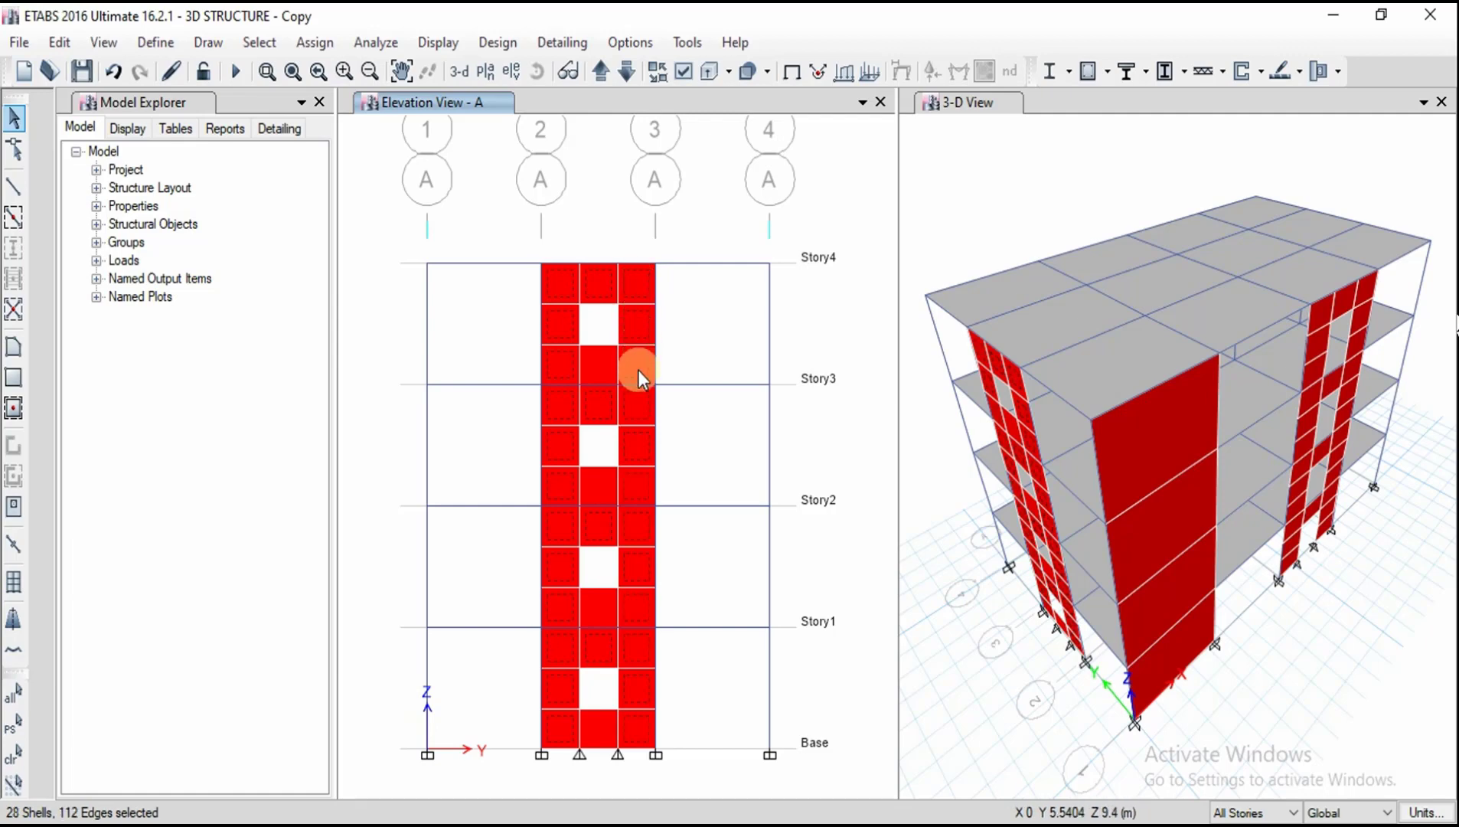
pyautogui.click(598, 366)
pyautogui.click(578, 622)
pyautogui.click(570, 592)
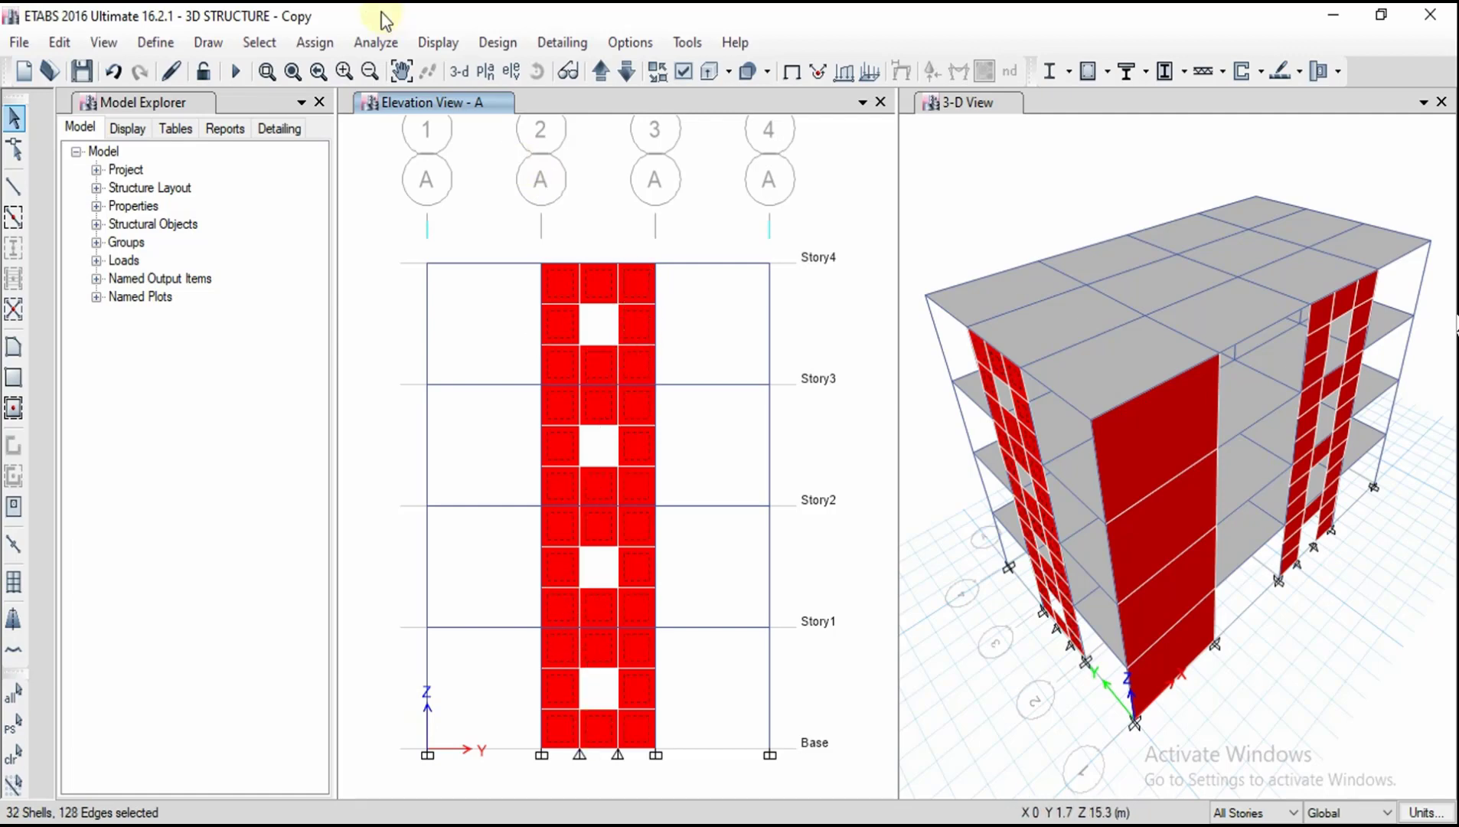
# Assign a windward wind pressure coefficient Cp of 0.8 for the WIND load pattern to the selected wall shells, replacing existing loads.
pyautogui.click(325, 43)
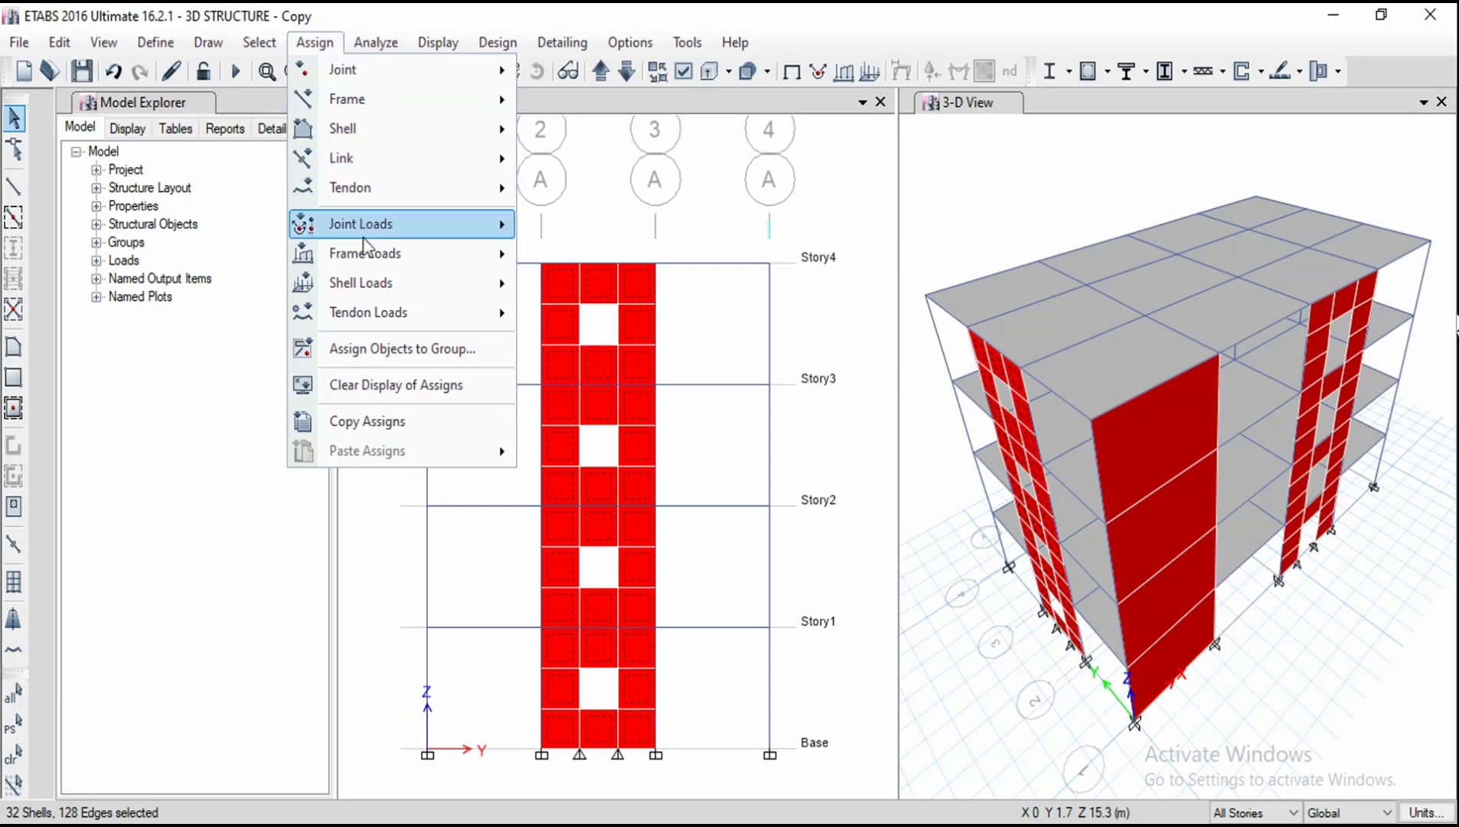
pyautogui.moveTo(373, 285)
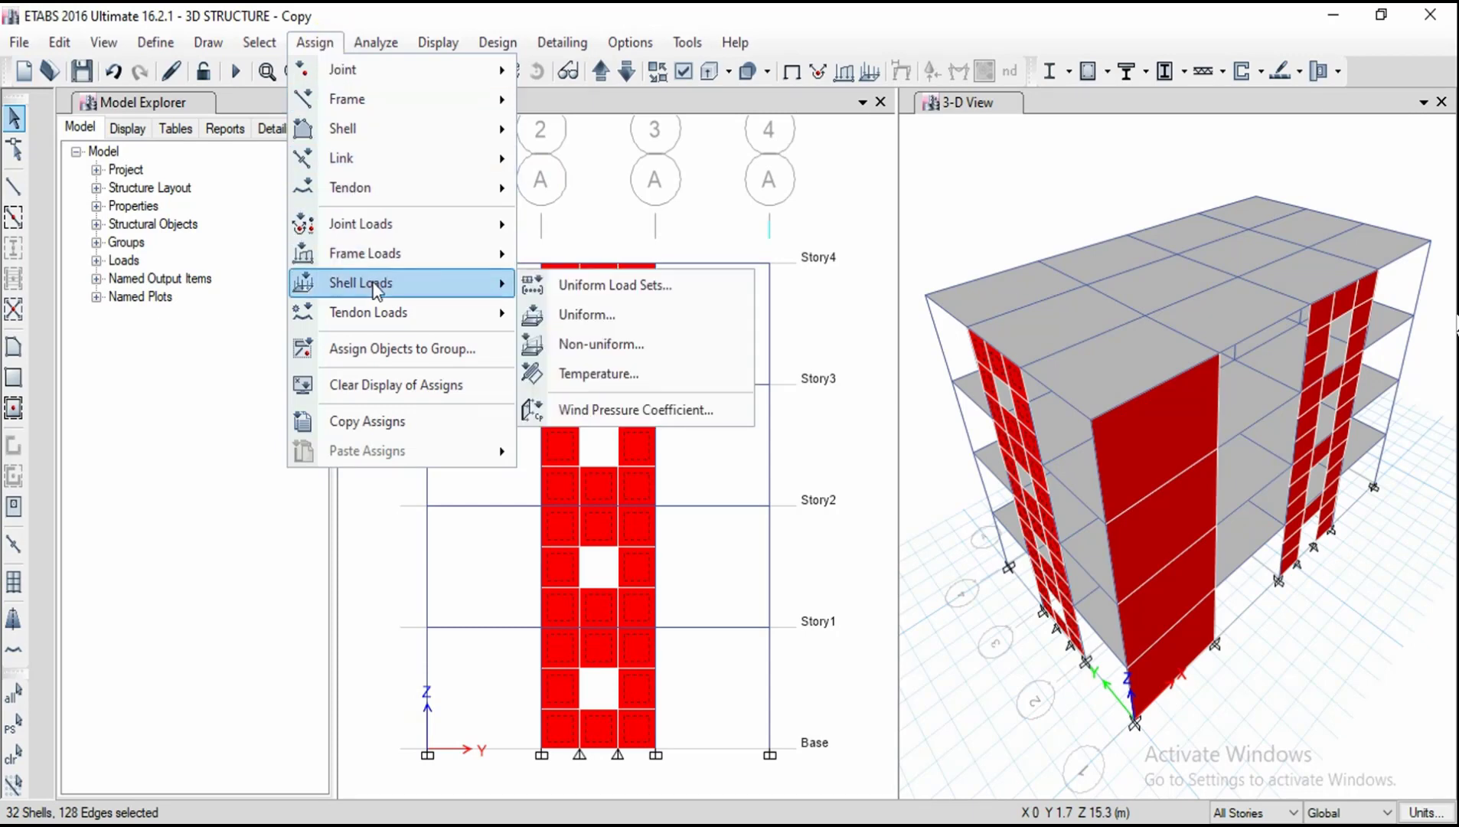
pyautogui.click(585, 410)
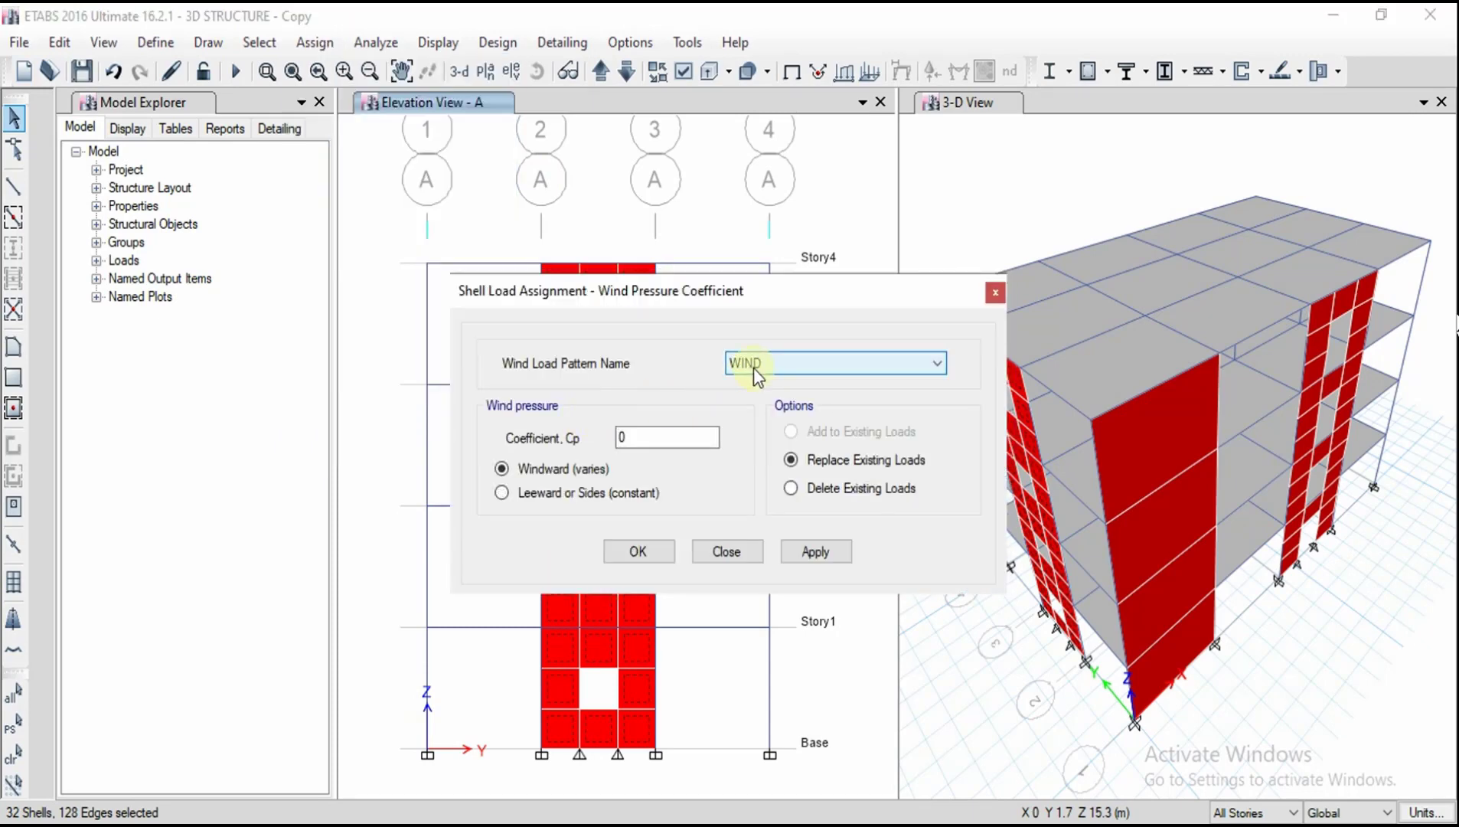
pyautogui.click(677, 433)
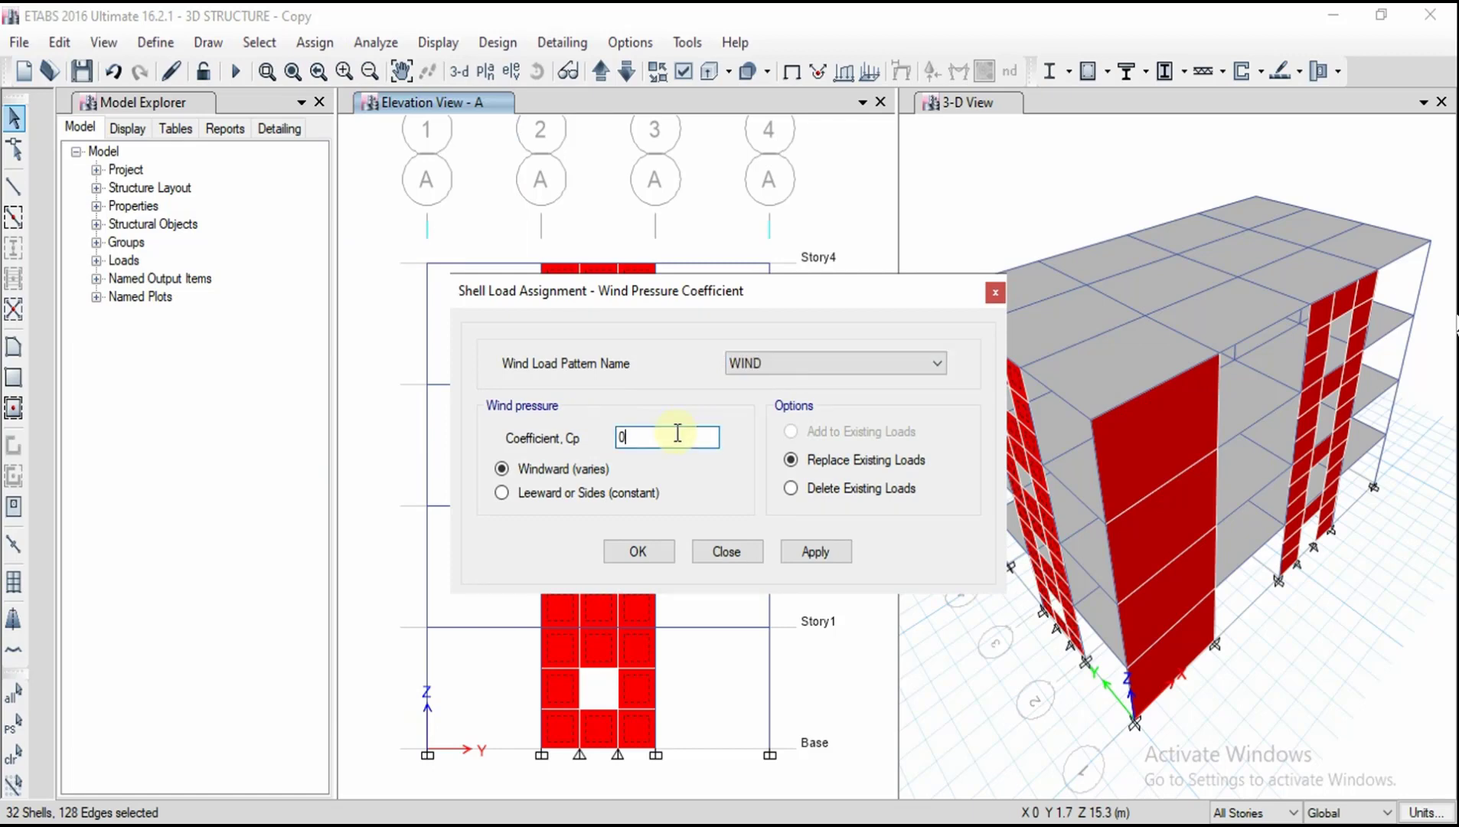
pyautogui.write('.8')
pyautogui.click(806, 552)
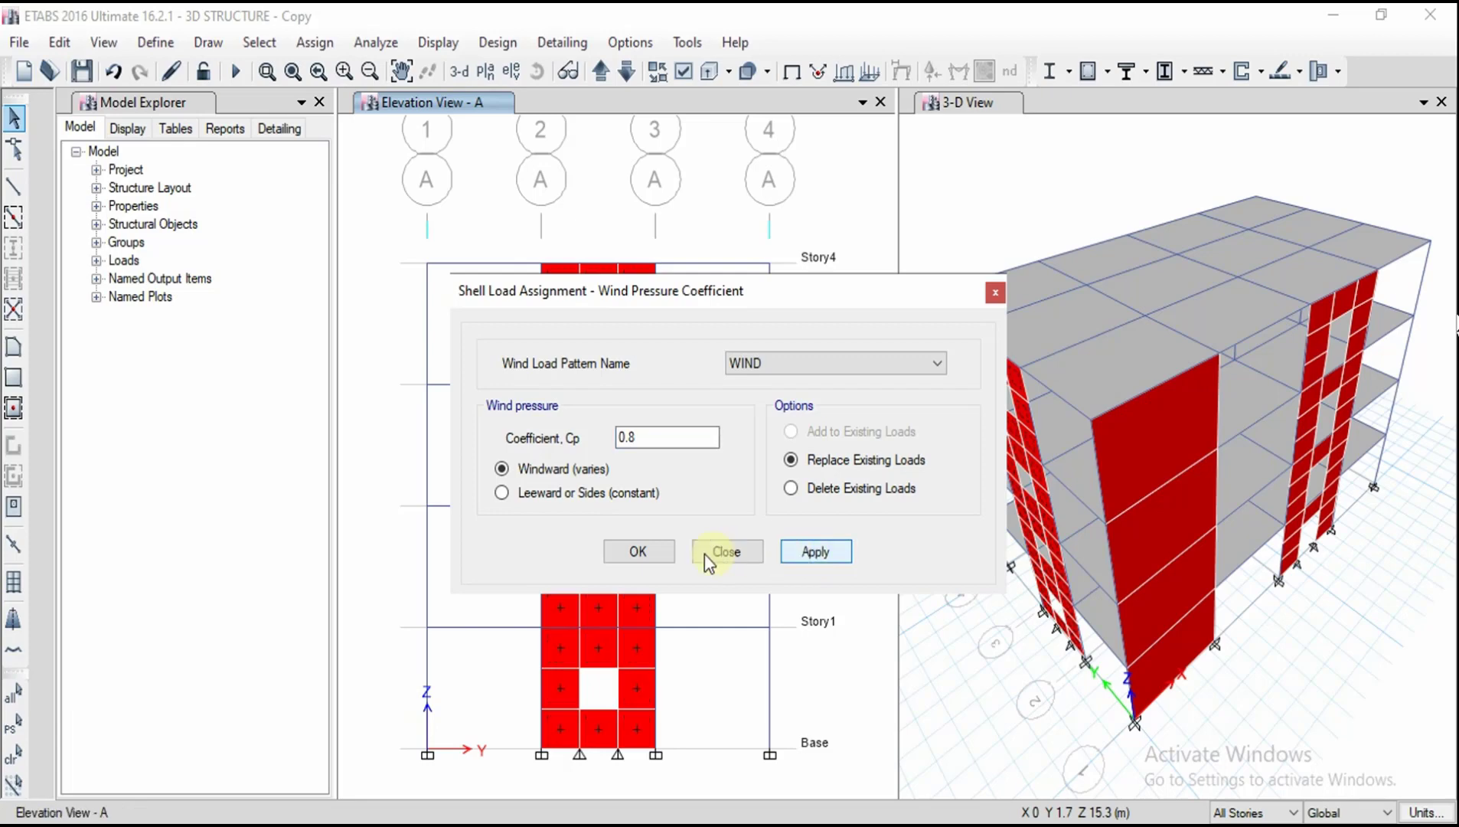
pyautogui.click(655, 546)
# Refresh the 3D window and switch the elevation window to a 3D view to inspect the assigned wind pressure coefficients.
pyautogui.click(953, 546)
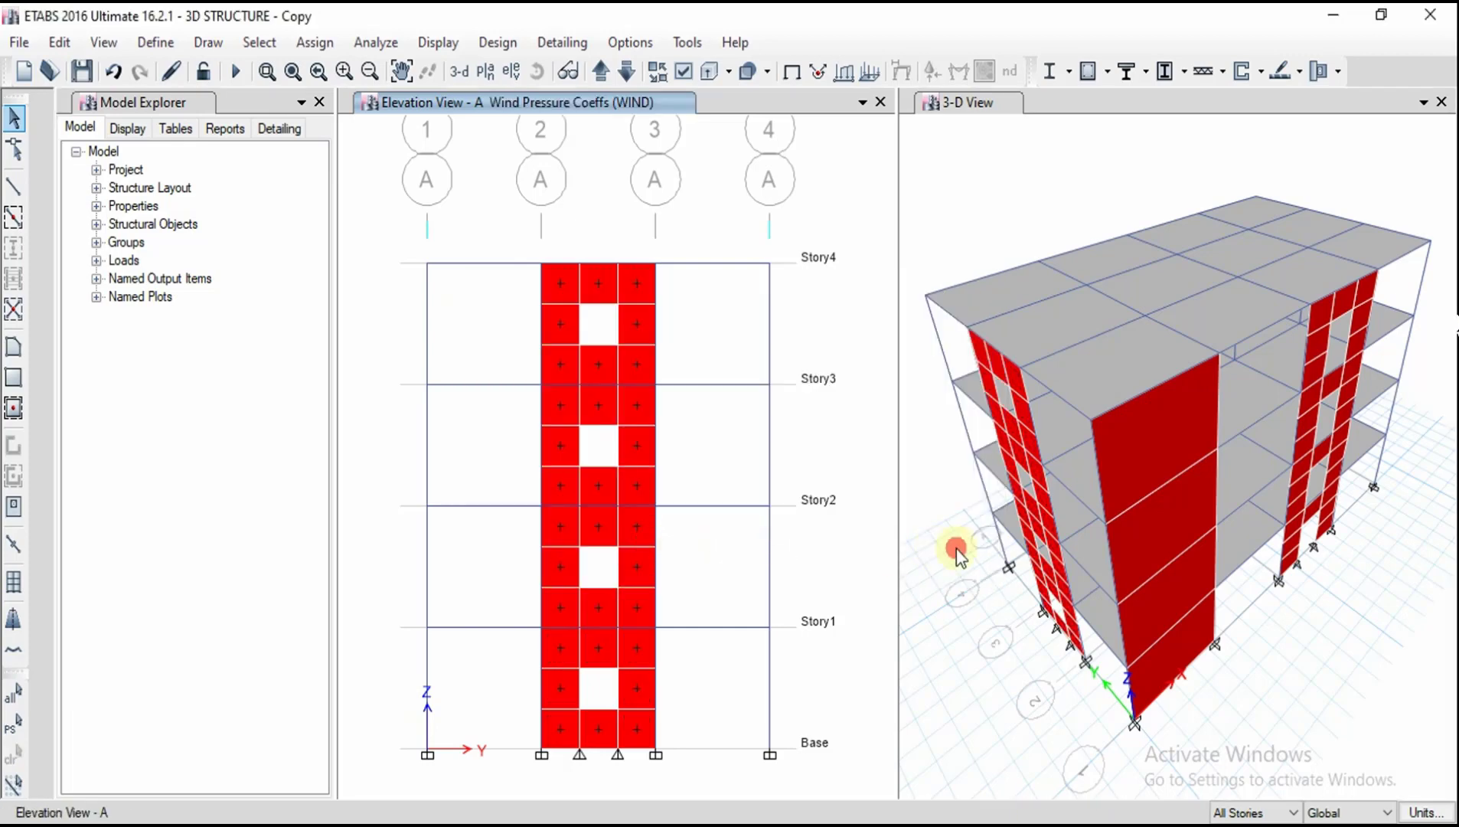
pyautogui.click(119, 44)
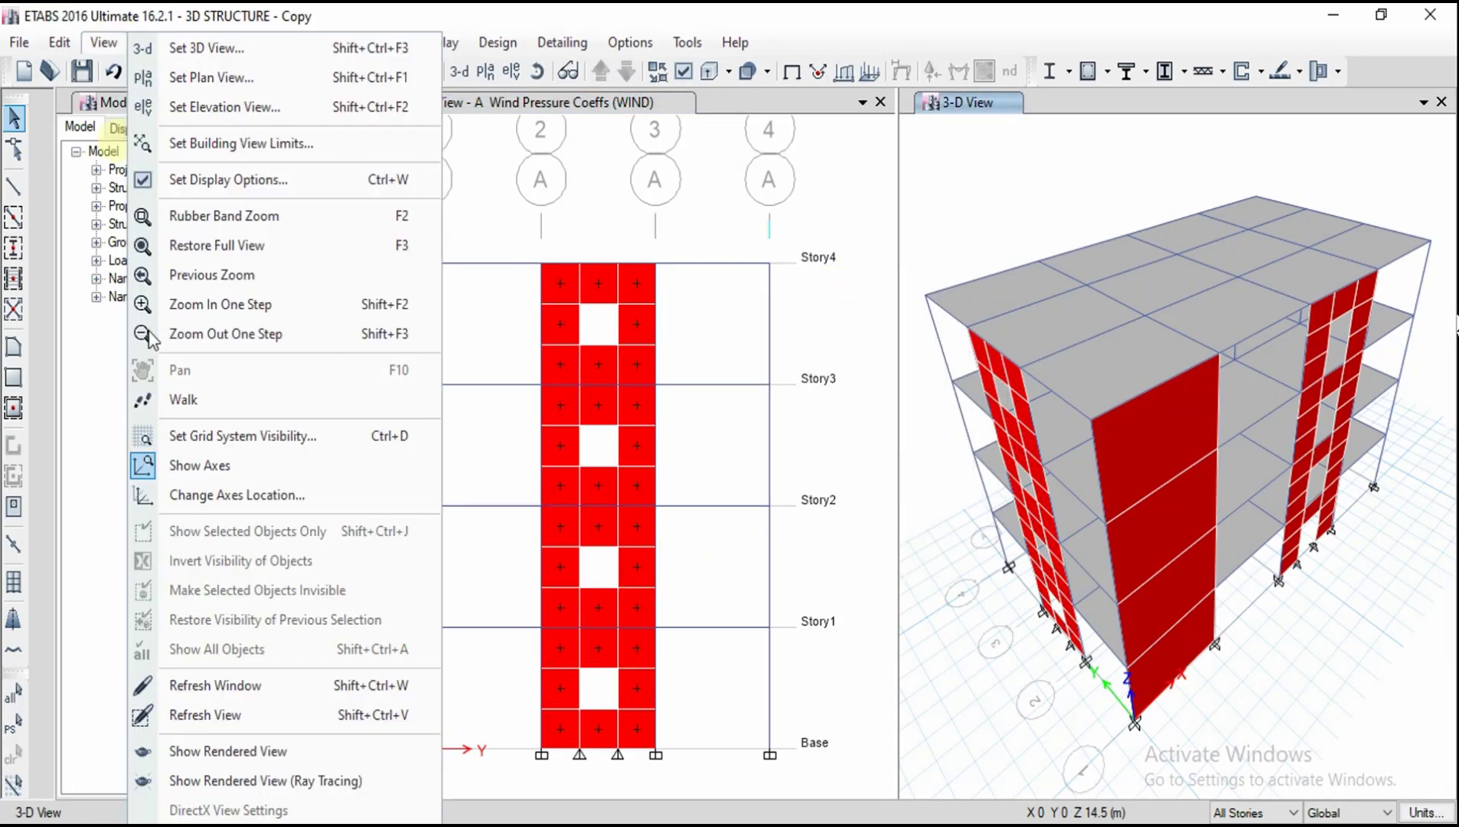
pyautogui.click(215, 681)
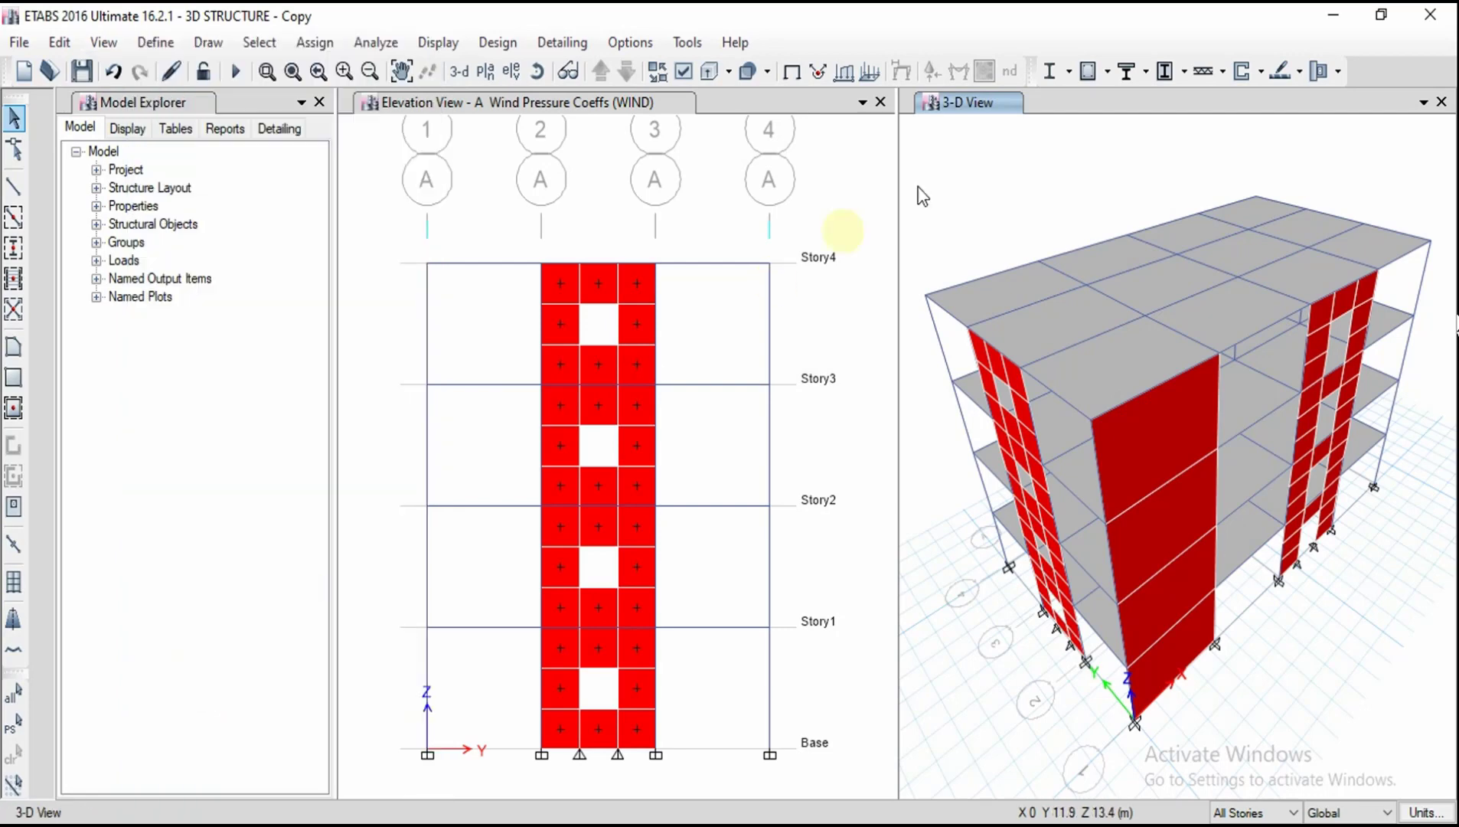
pyautogui.click(984, 364)
pyautogui.click(842, 282)
pyautogui.click(463, 72)
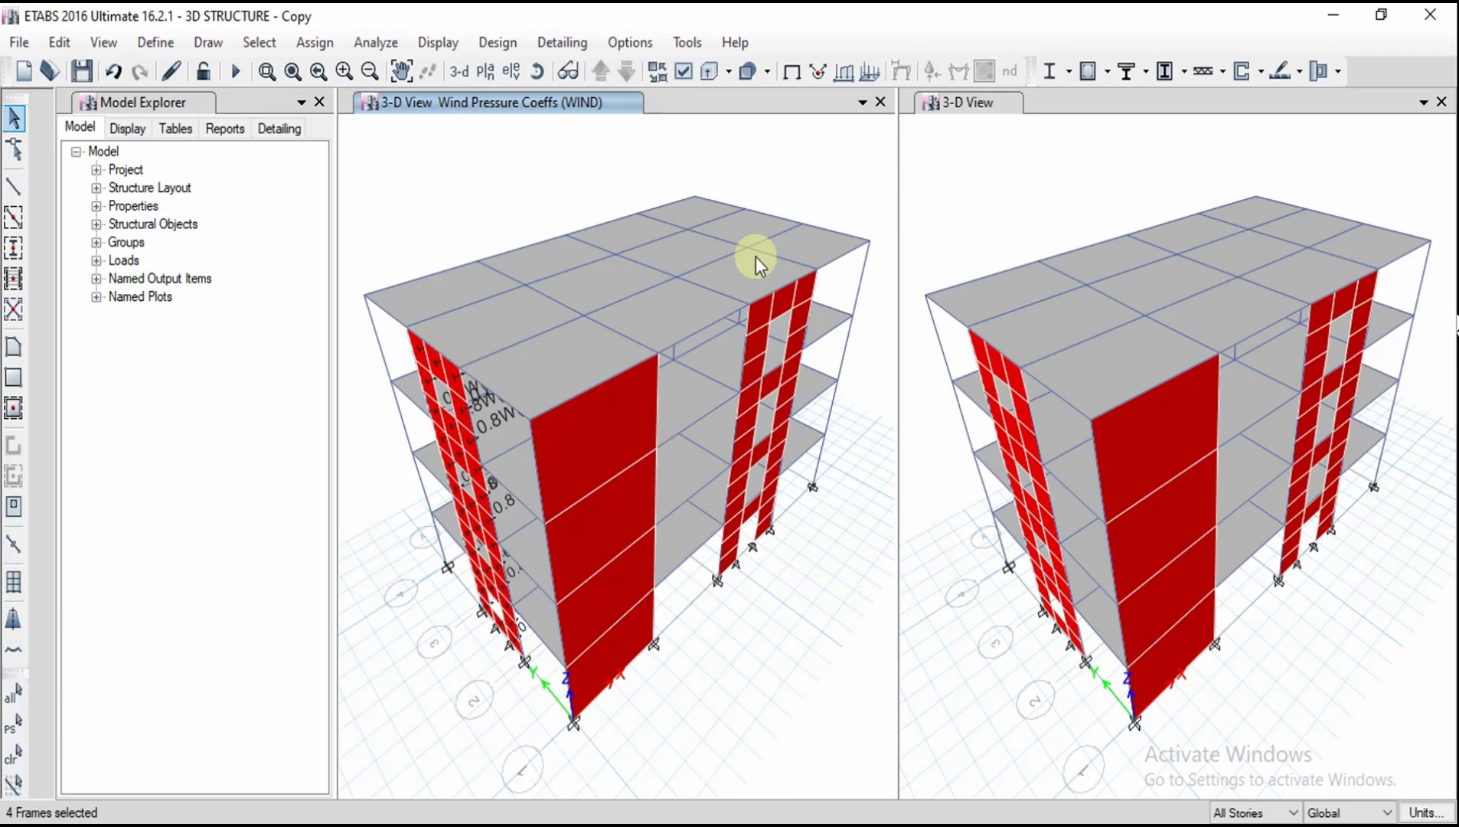
pyautogui.click(385, 226)
# Add the default design load combinations for Concrete Shear Wall Design.
pyautogui.click(168, 45)
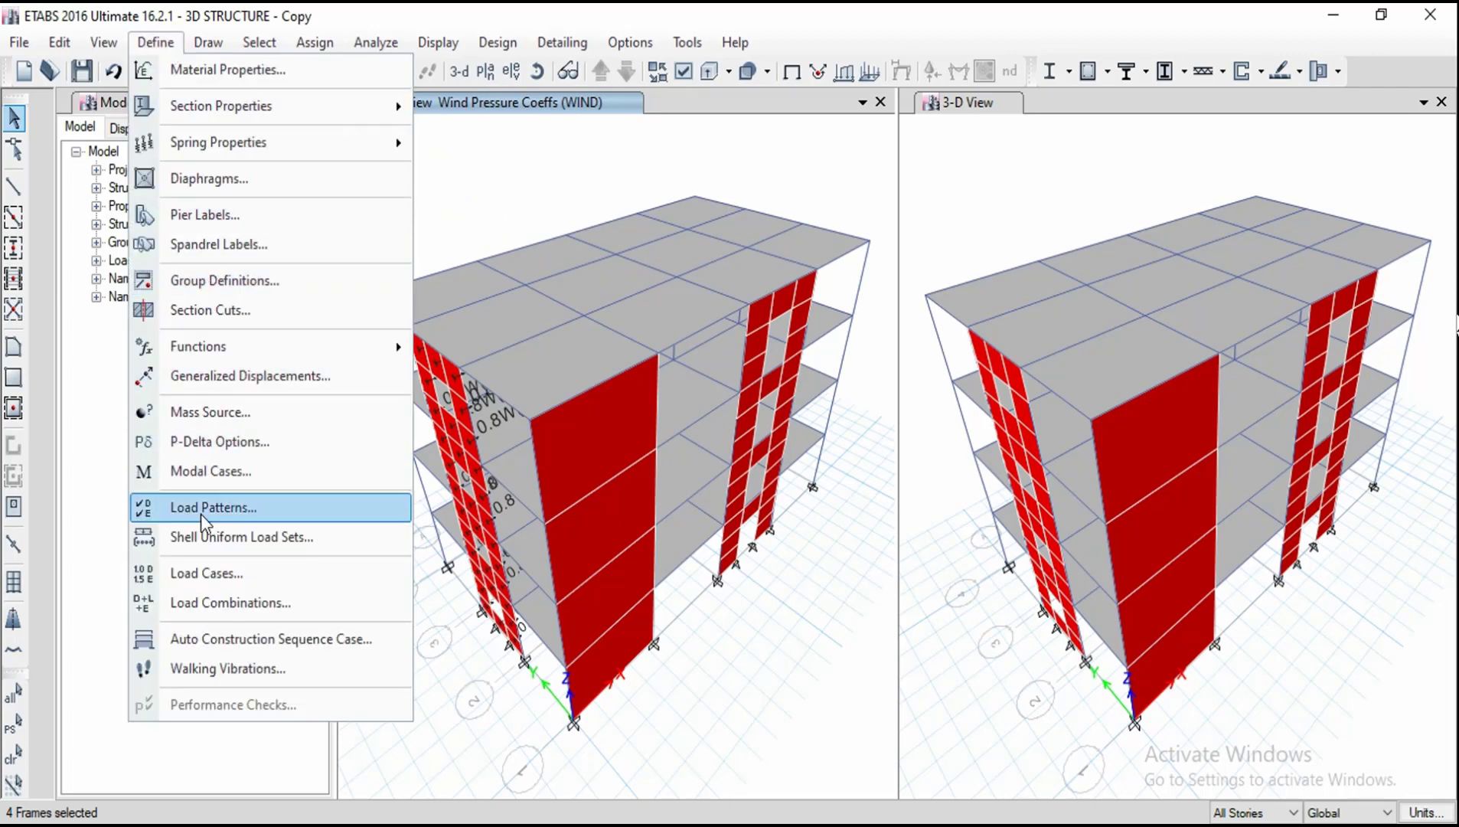
pyautogui.click(217, 600)
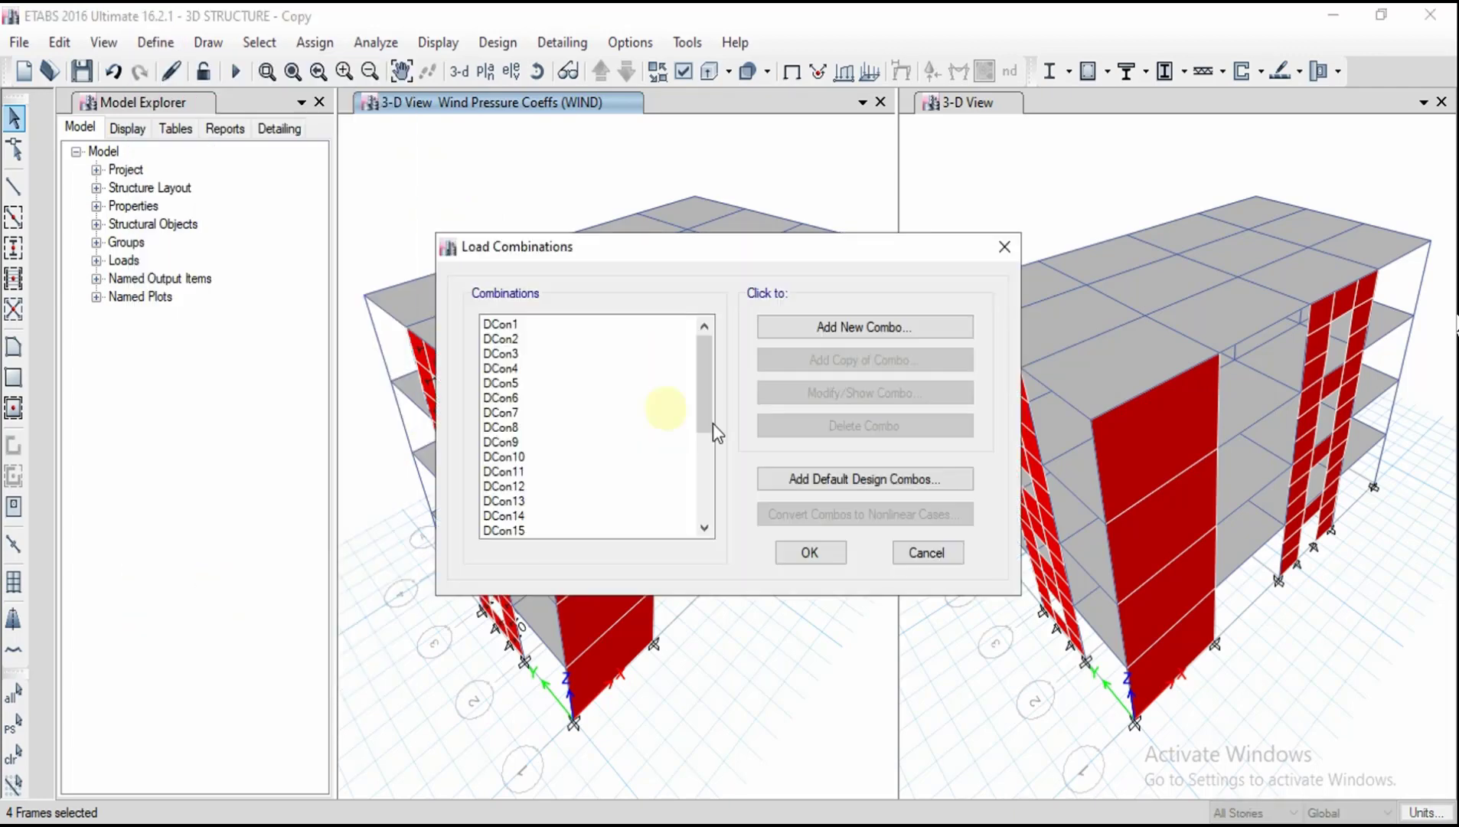
pyautogui.click(830, 479)
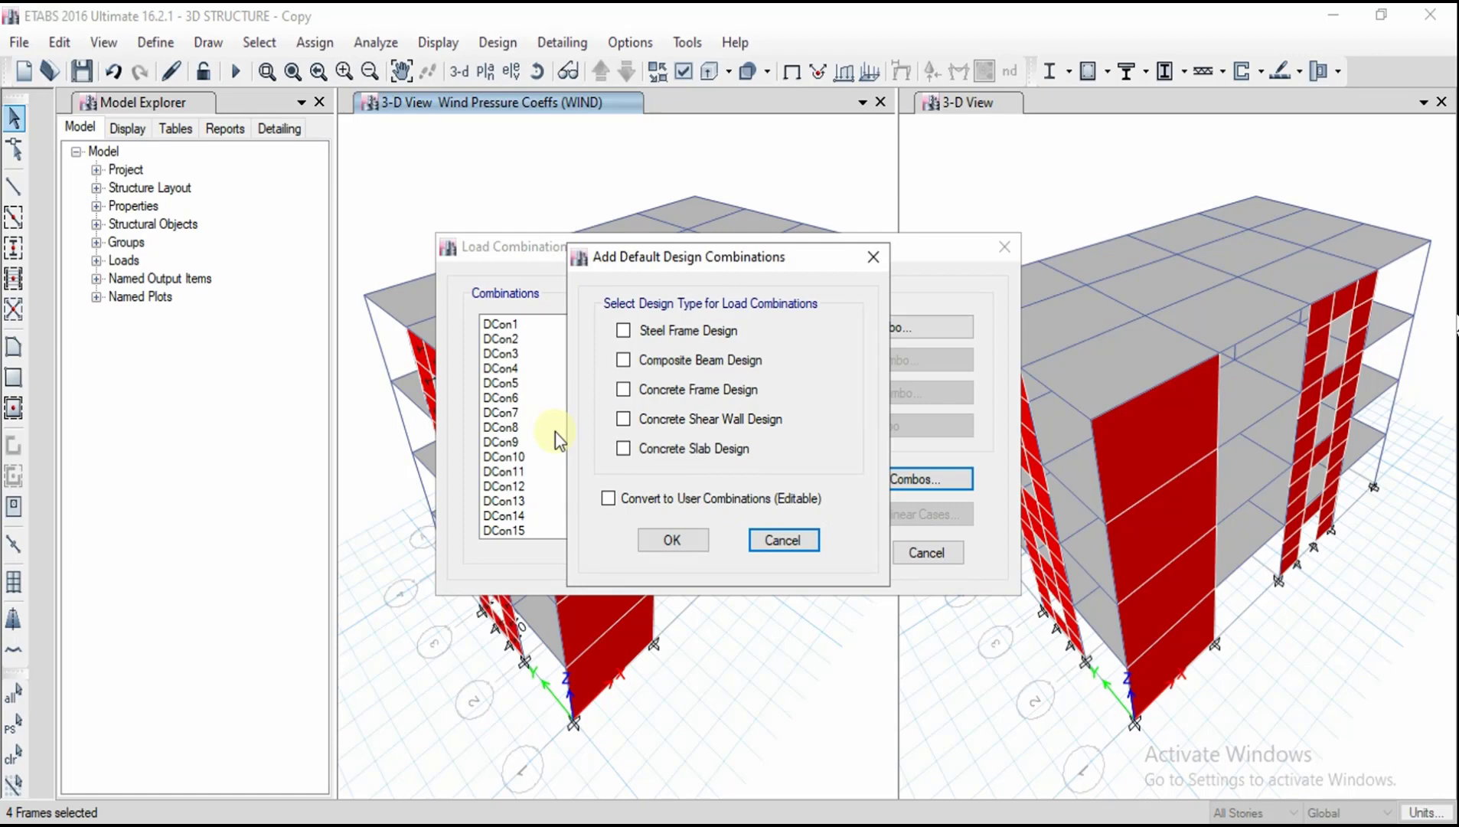
pyautogui.click(688, 422)
pyautogui.click(666, 532)
pyautogui.click(798, 550)
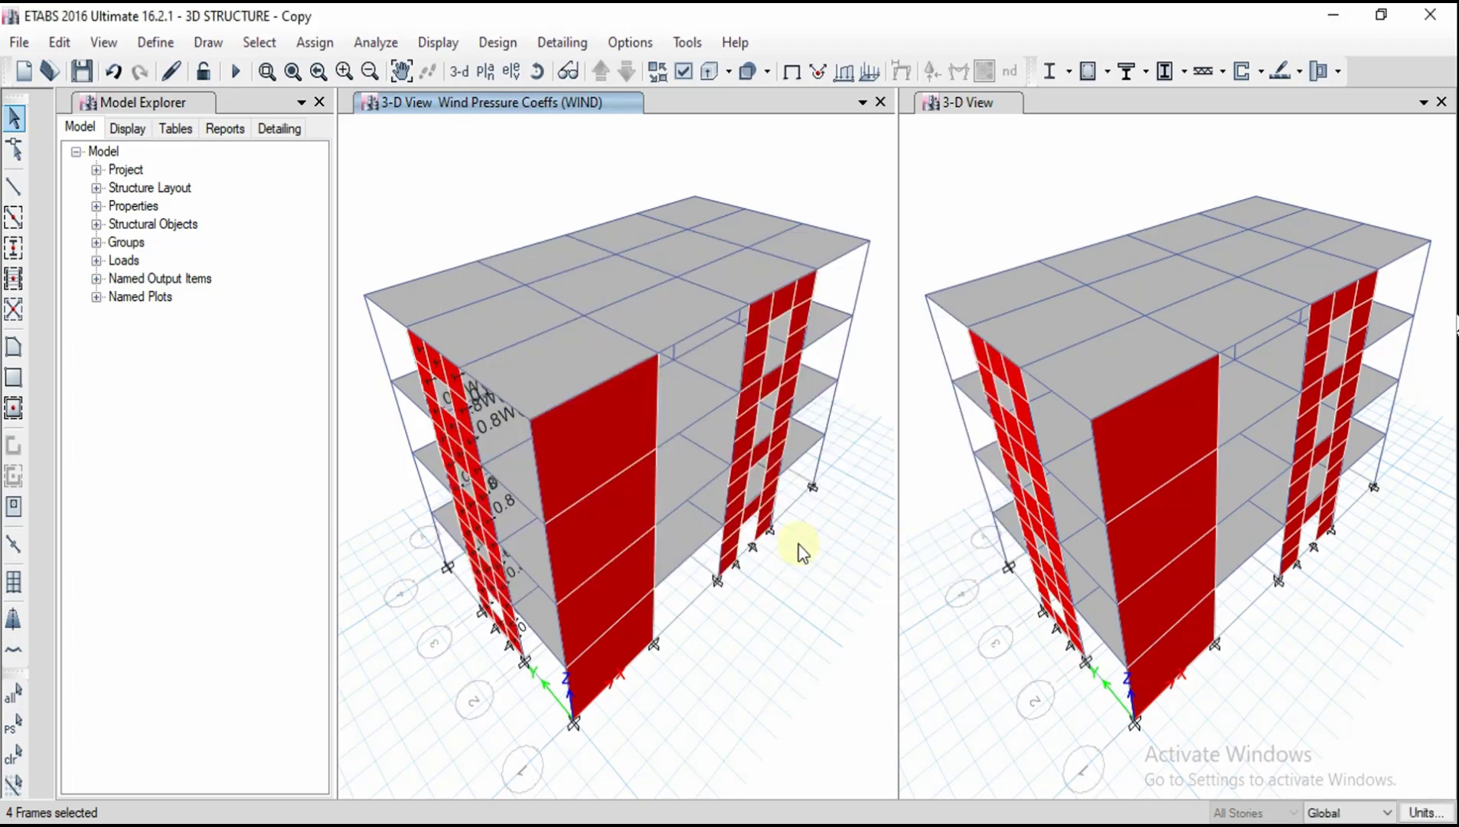
# Review the list of defined load cases without changing it.
pyautogui.click(160, 42)
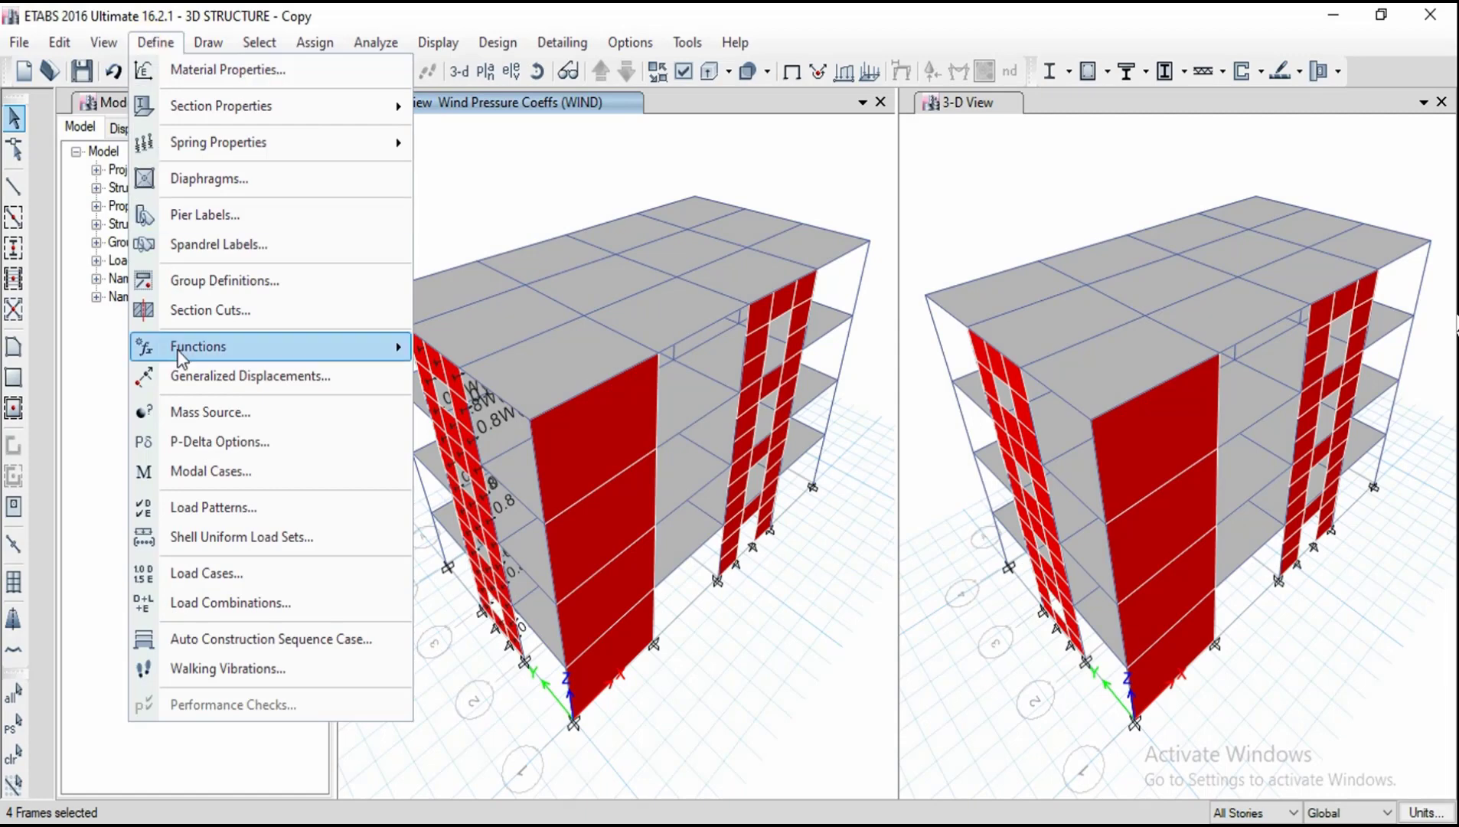
pyautogui.click(196, 573)
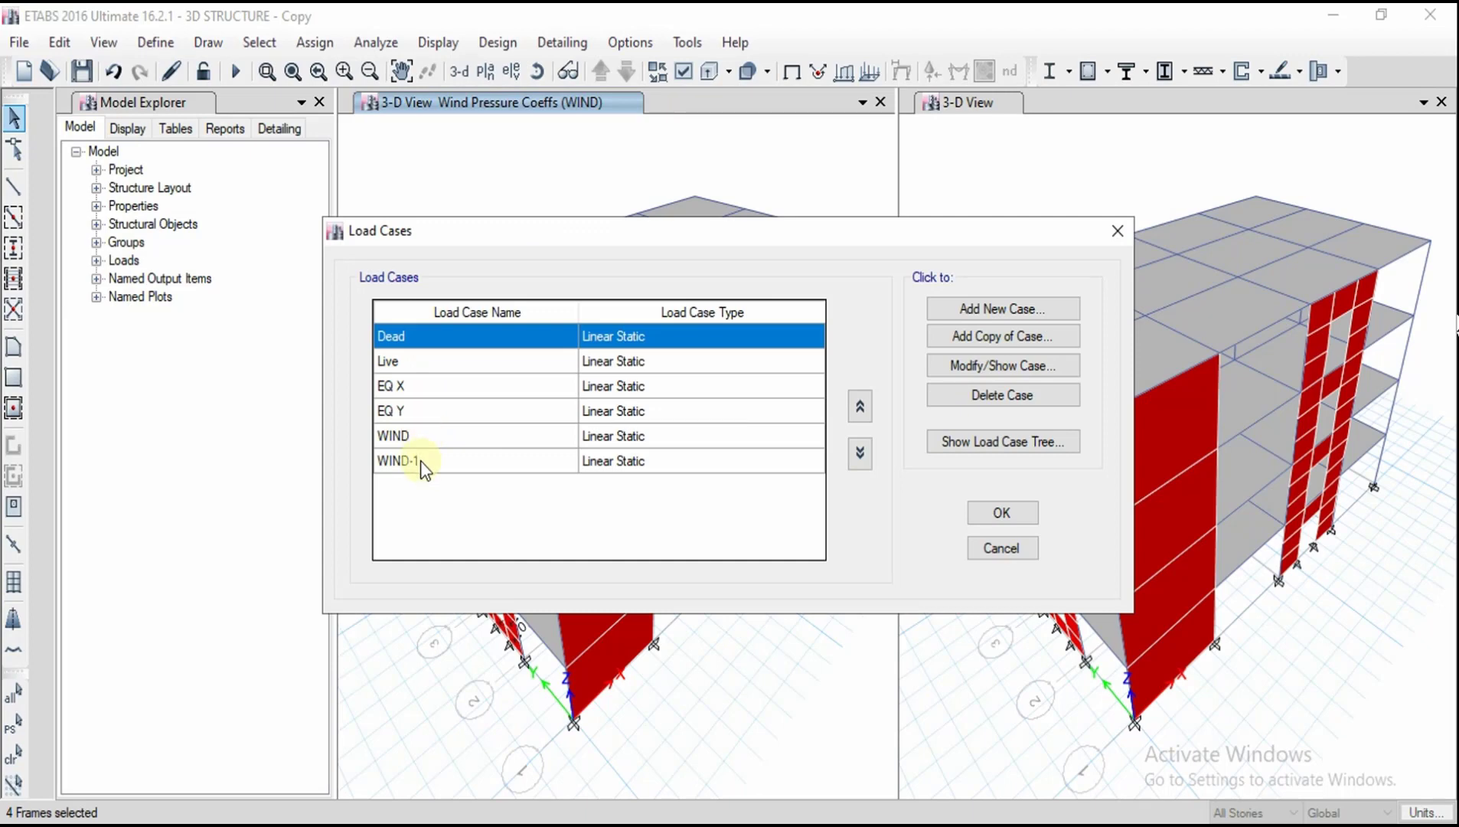
pyautogui.click(1003, 512)
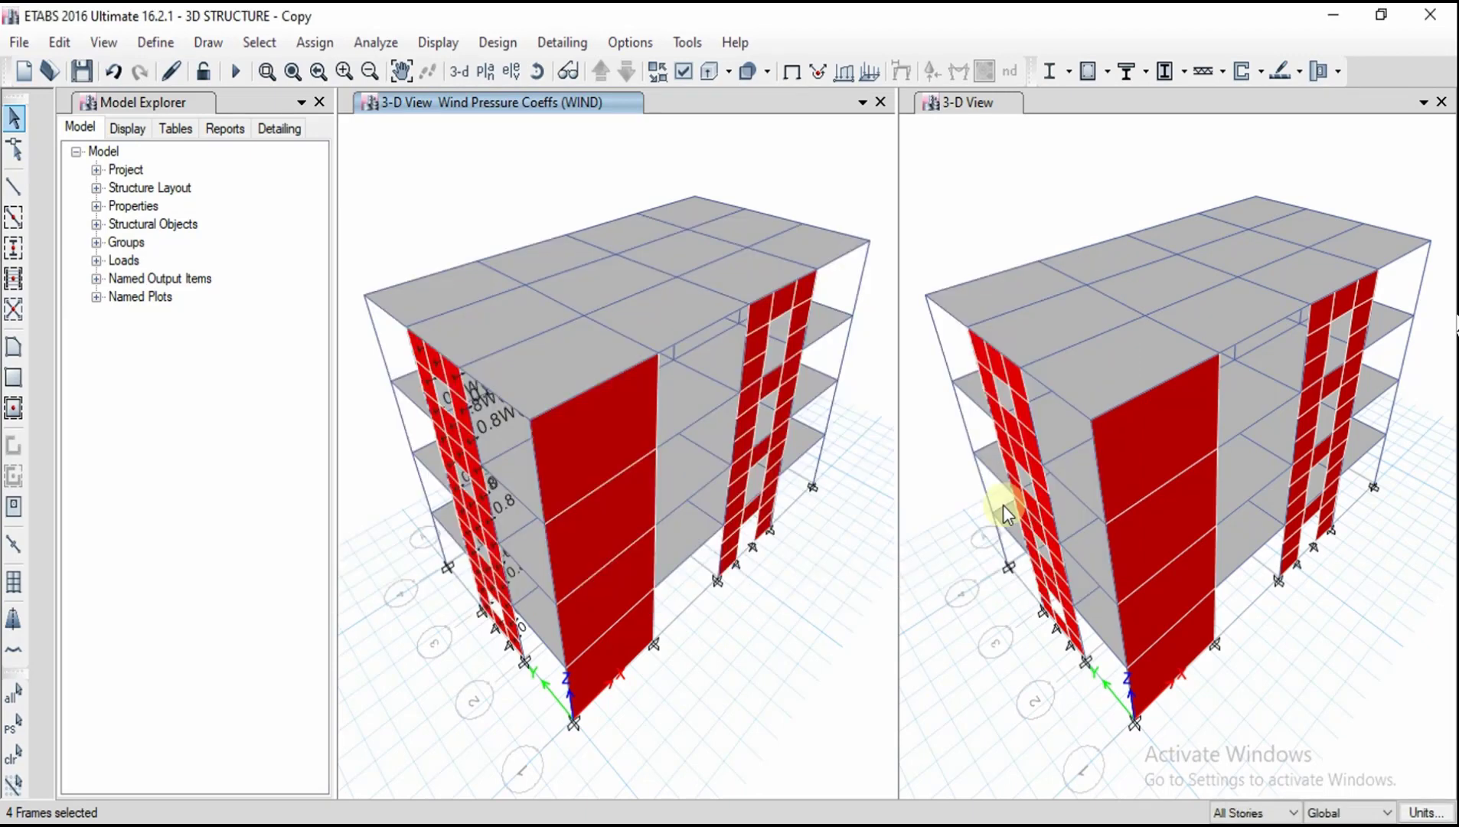
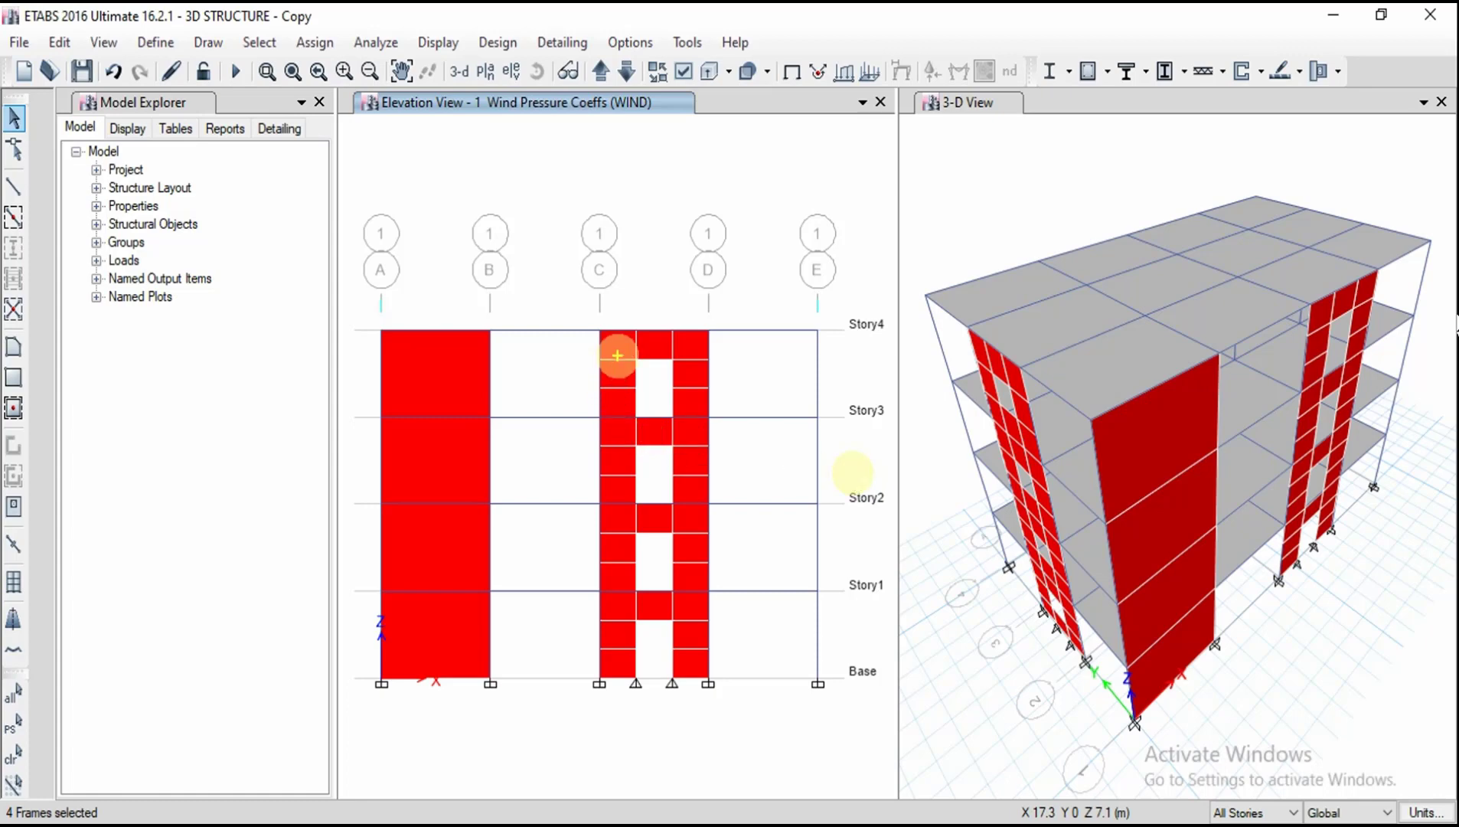
pyautogui.moveTo(617, 356); pyautogui.dragTo(625, 637)
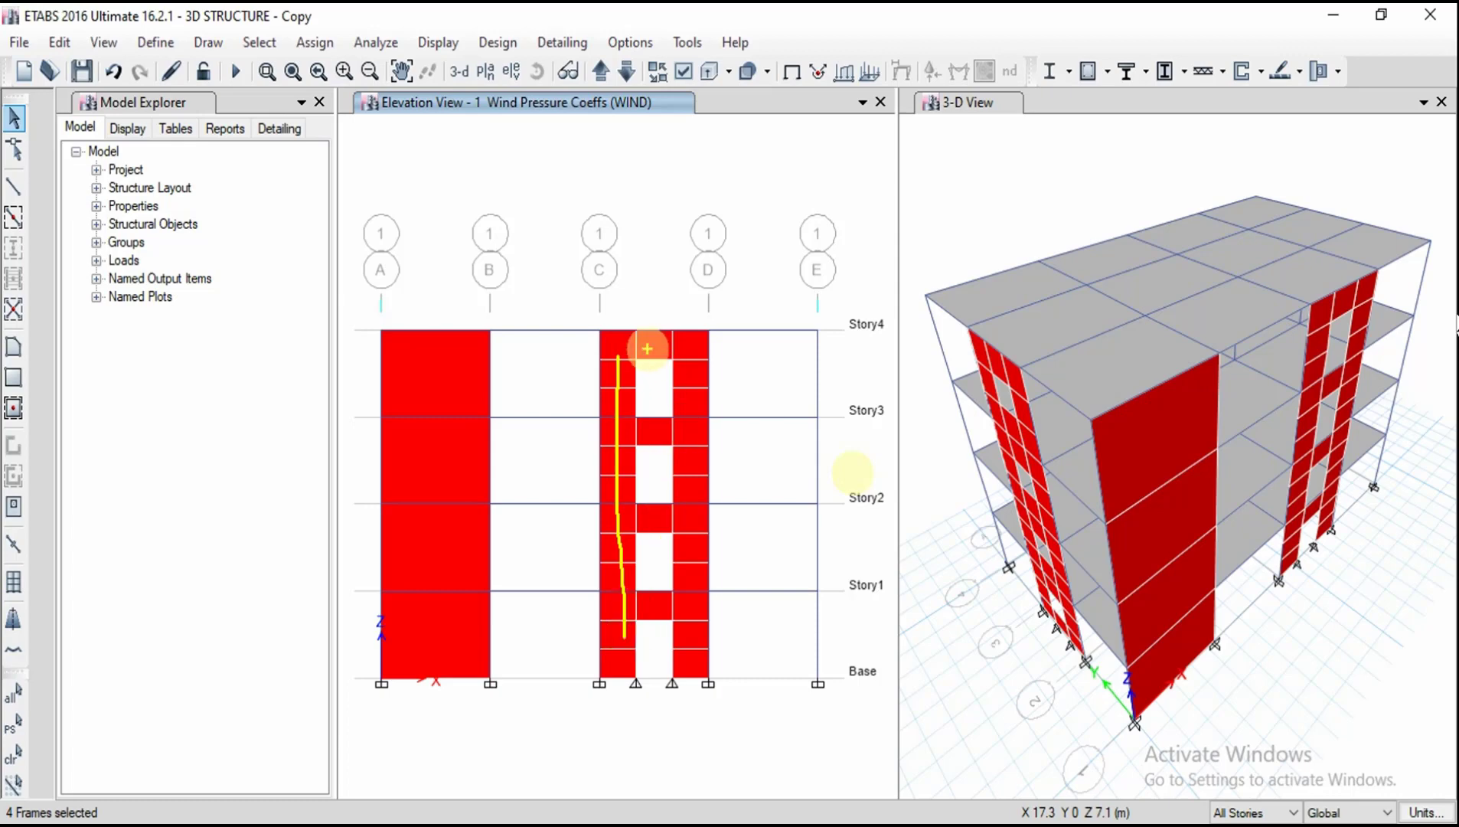
pyautogui.moveTo(650, 351); pyautogui.dragTo(668, 354)
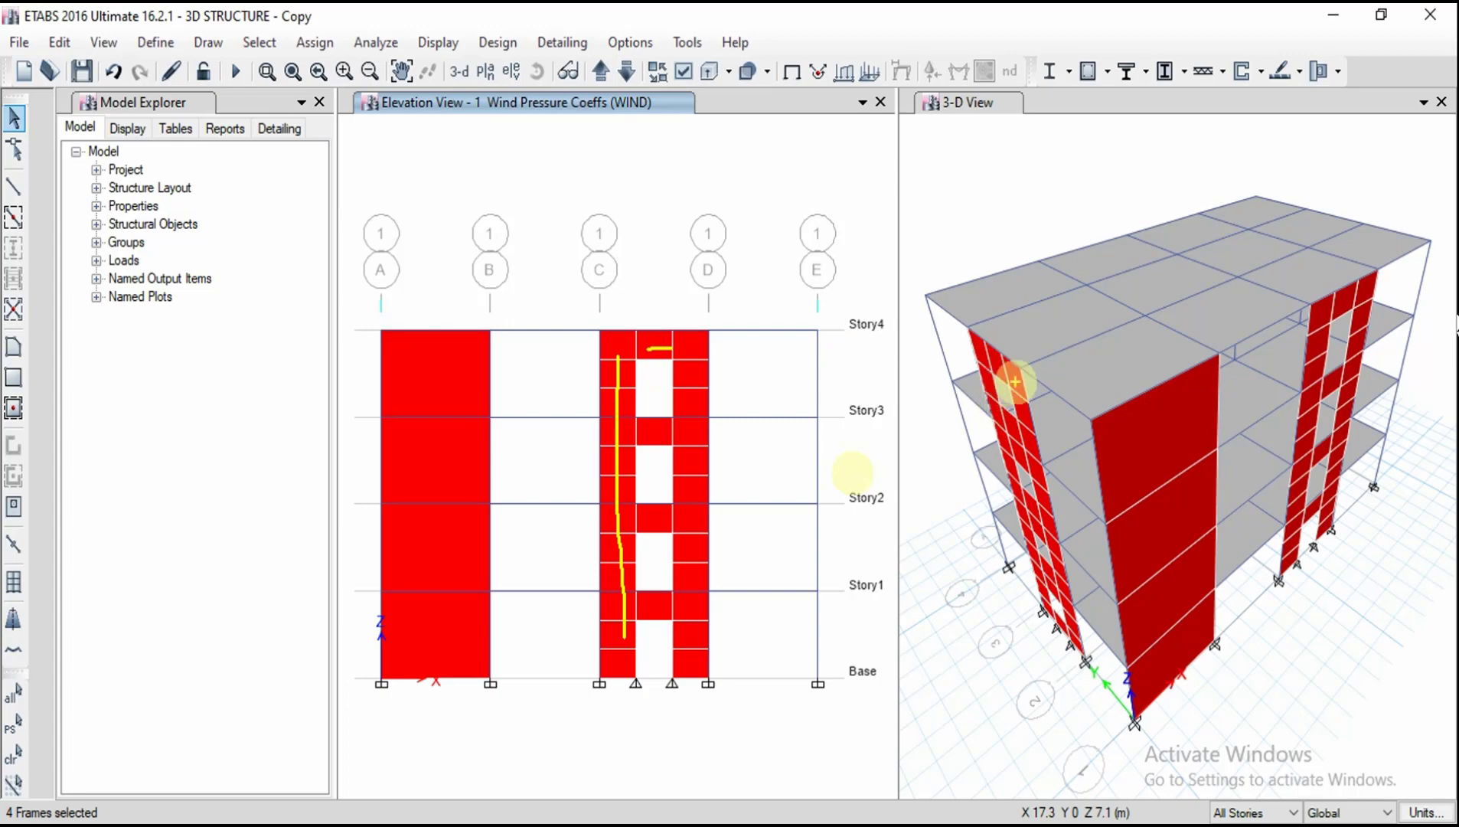
pyautogui.moveTo(995, 380)
pyautogui.mouseDown()
pyautogui.moveTo(1012, 417)
pyautogui.moveTo(999, 384)
pyautogui.mouseUp()
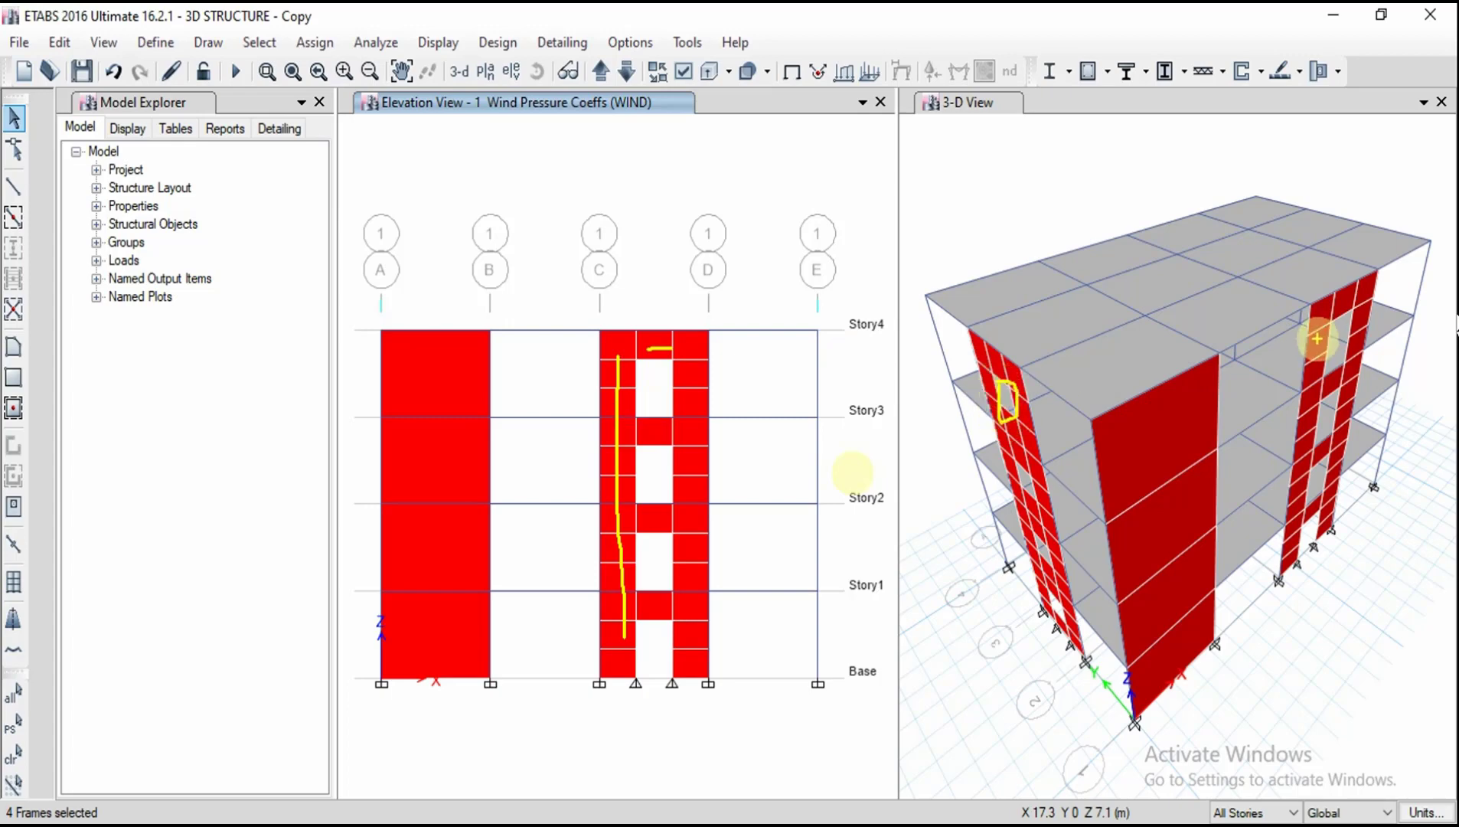
pyautogui.moveTo(1339, 323)
pyautogui.mouseDown()
pyautogui.moveTo(1329, 375)
pyautogui.moveTo(1328, 320)
pyautogui.mouseUp()
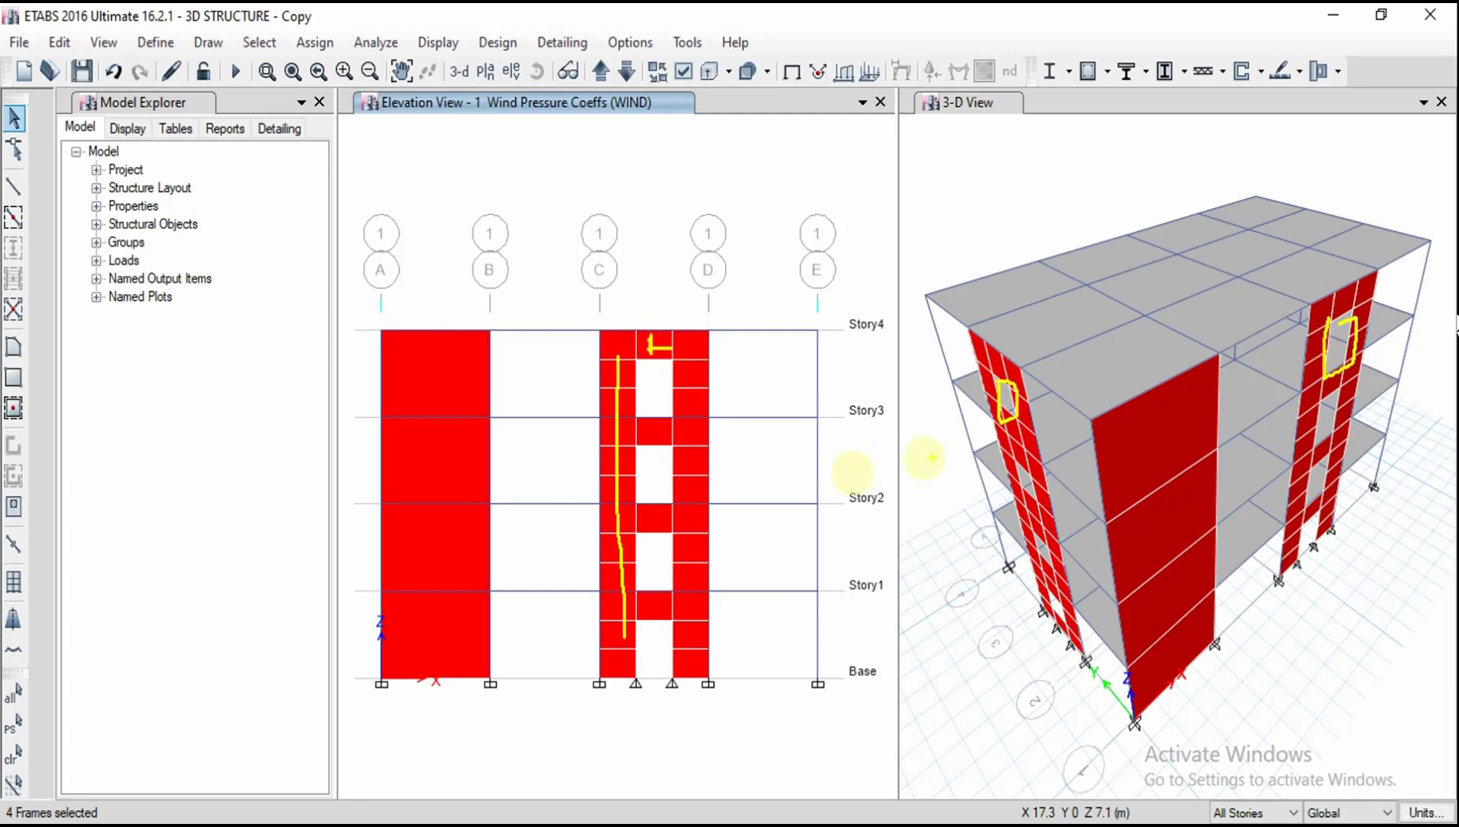
pyautogui.moveTo(998, 416)
pyautogui.mouseDown()
pyautogui.moveTo(1006, 435)
pyautogui.moveTo(1001, 352)
pyautogui.mouseUp()
pyautogui.press('Escape')
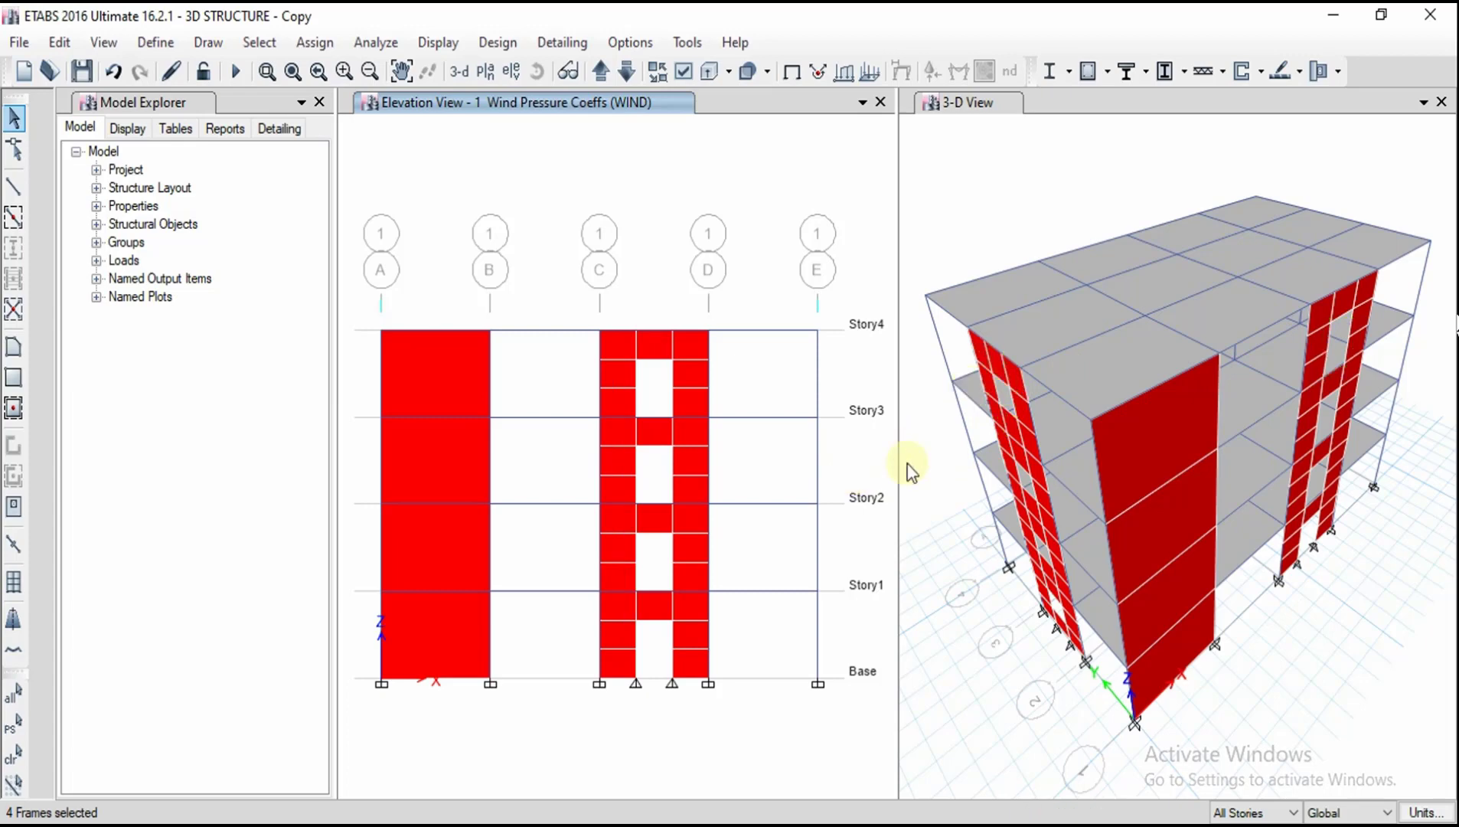
# Add the wall pier labels P2 and P3 to the pier label definitions.
pyautogui.click(154, 46)
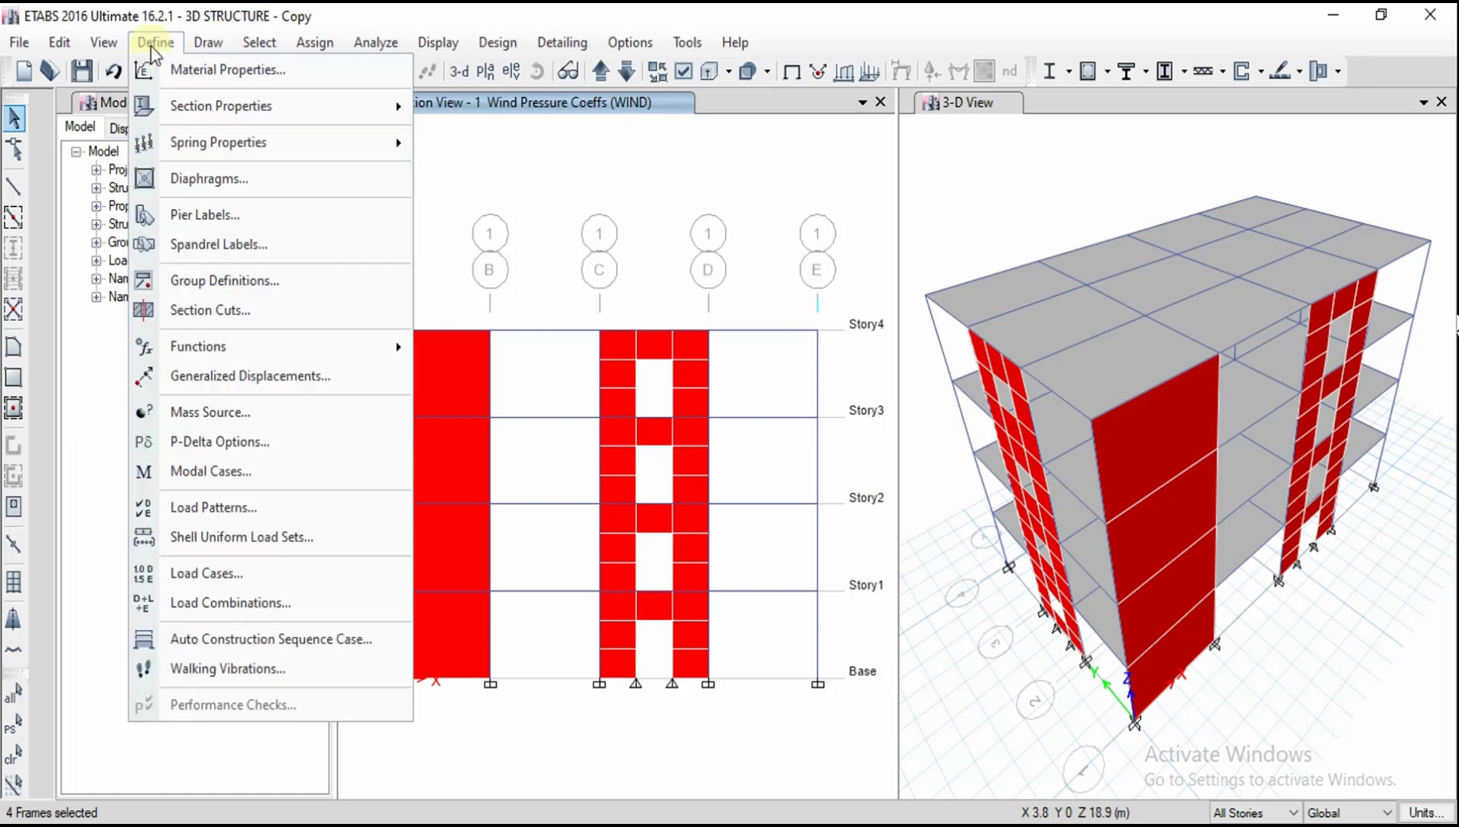
pyautogui.click(175, 221)
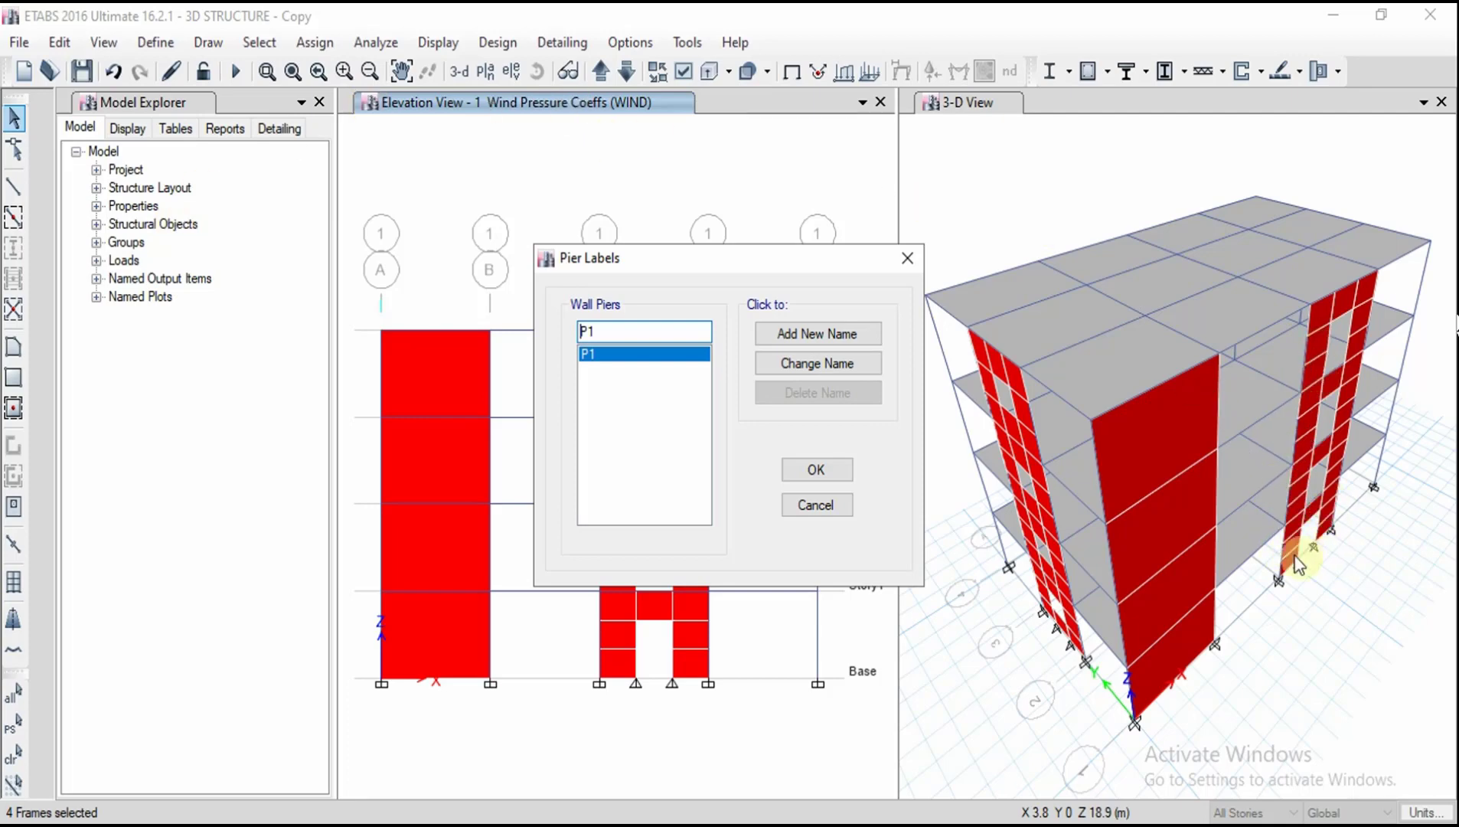
pyautogui.click(617, 329)
pyautogui.press('BackSpace')
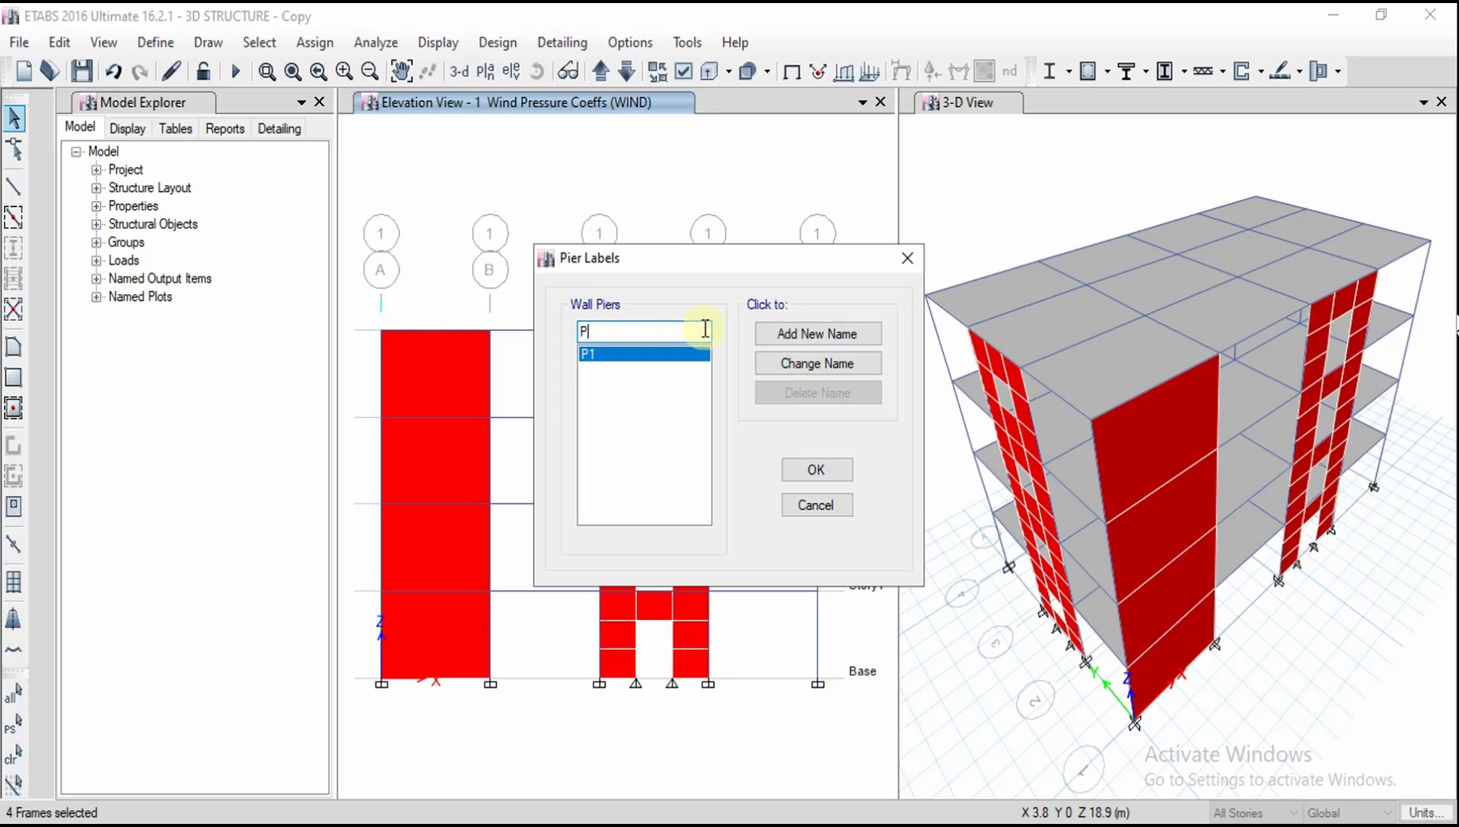
pyautogui.write('2')
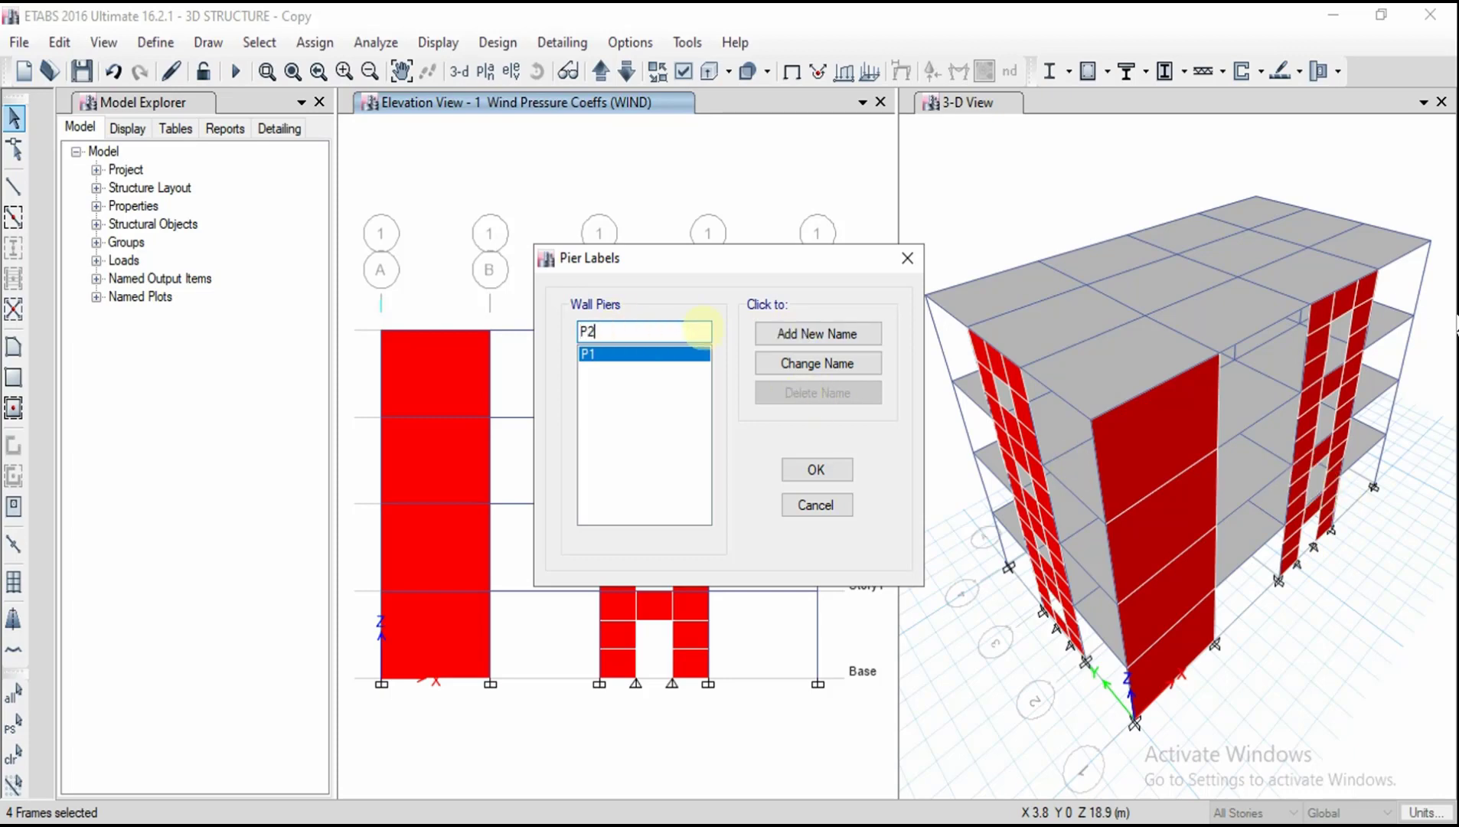
pyautogui.click(842, 331)
pyautogui.write('P3')
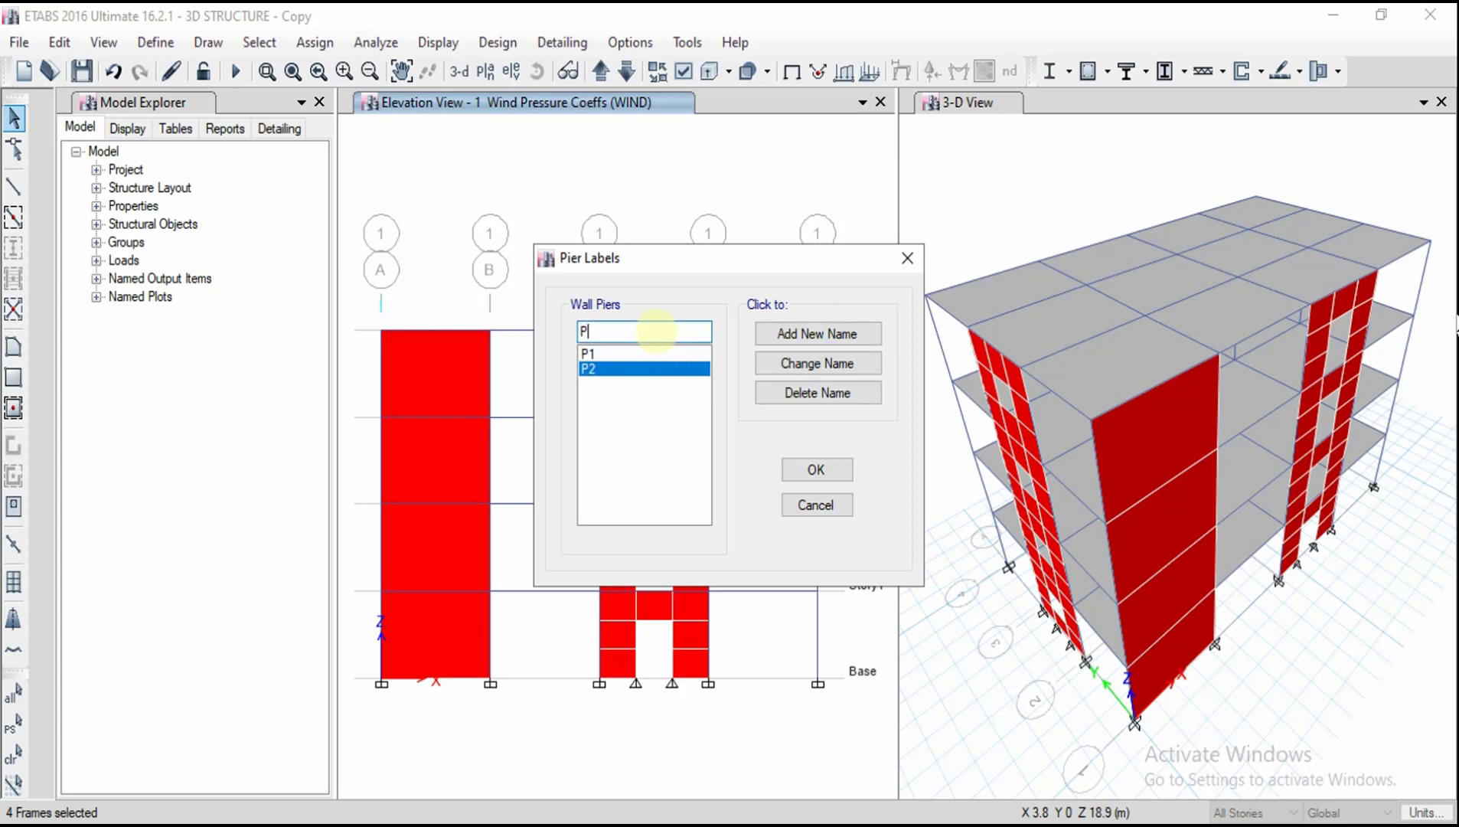
pyautogui.click(796, 337)
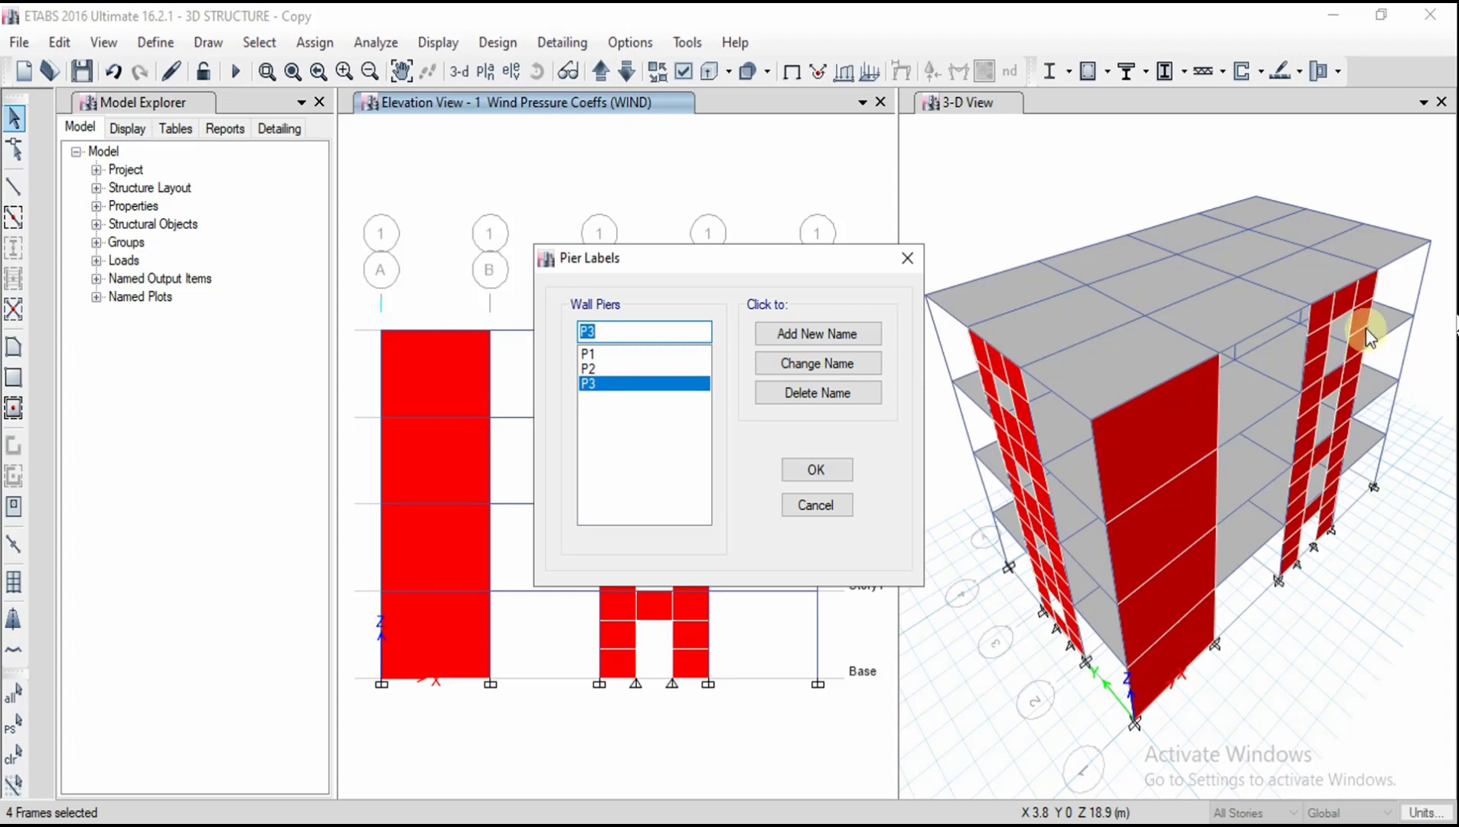
# Add the wall pier labels P4 and P5, moving the Pier Labels dialog clear of the walls on elevation 1.
pyautogui.moveTo(831, 258); pyautogui.dragTo(1047, 261)
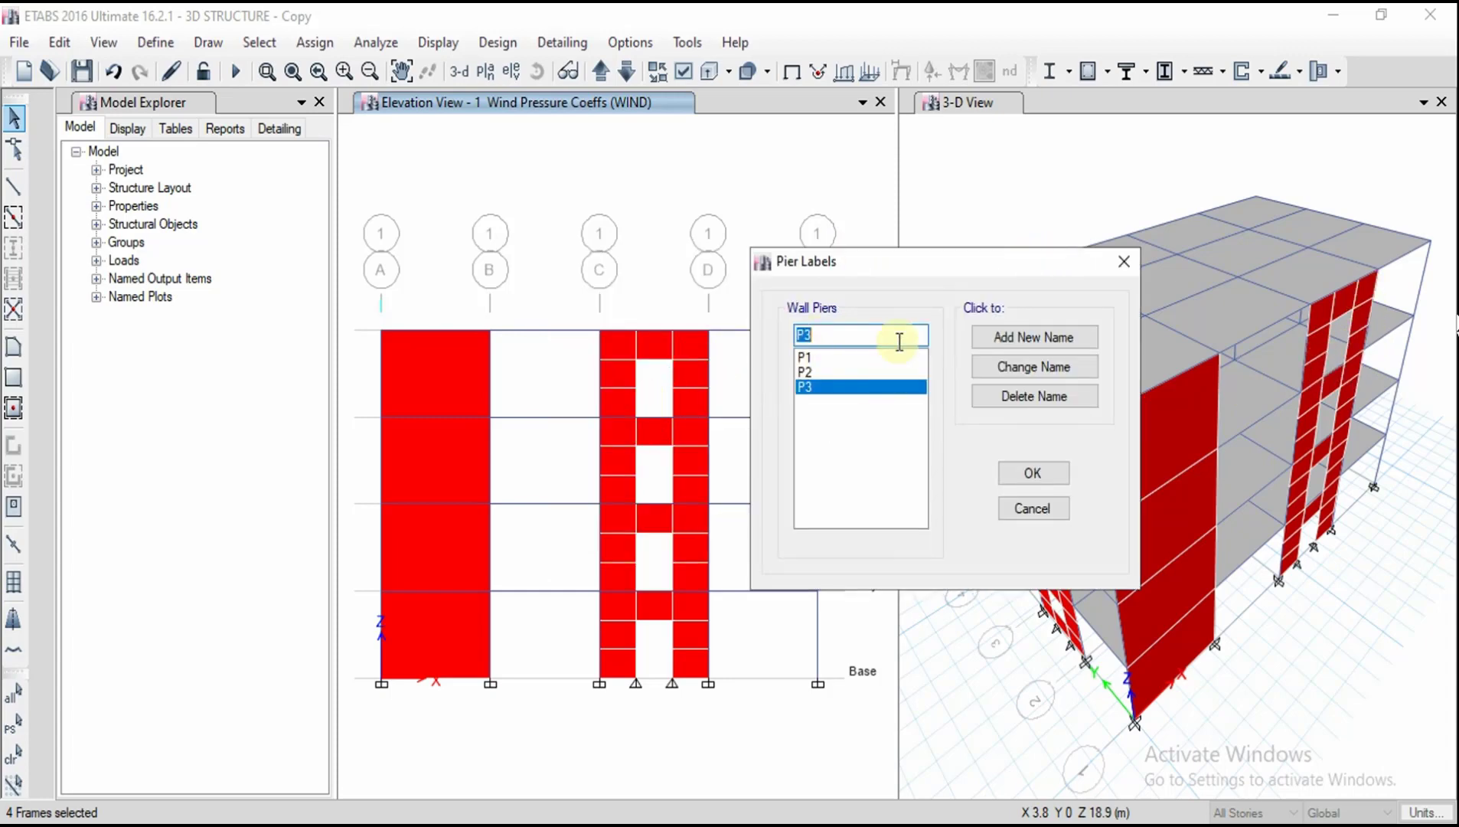
pyautogui.write('P4')
pyautogui.click(998, 334)
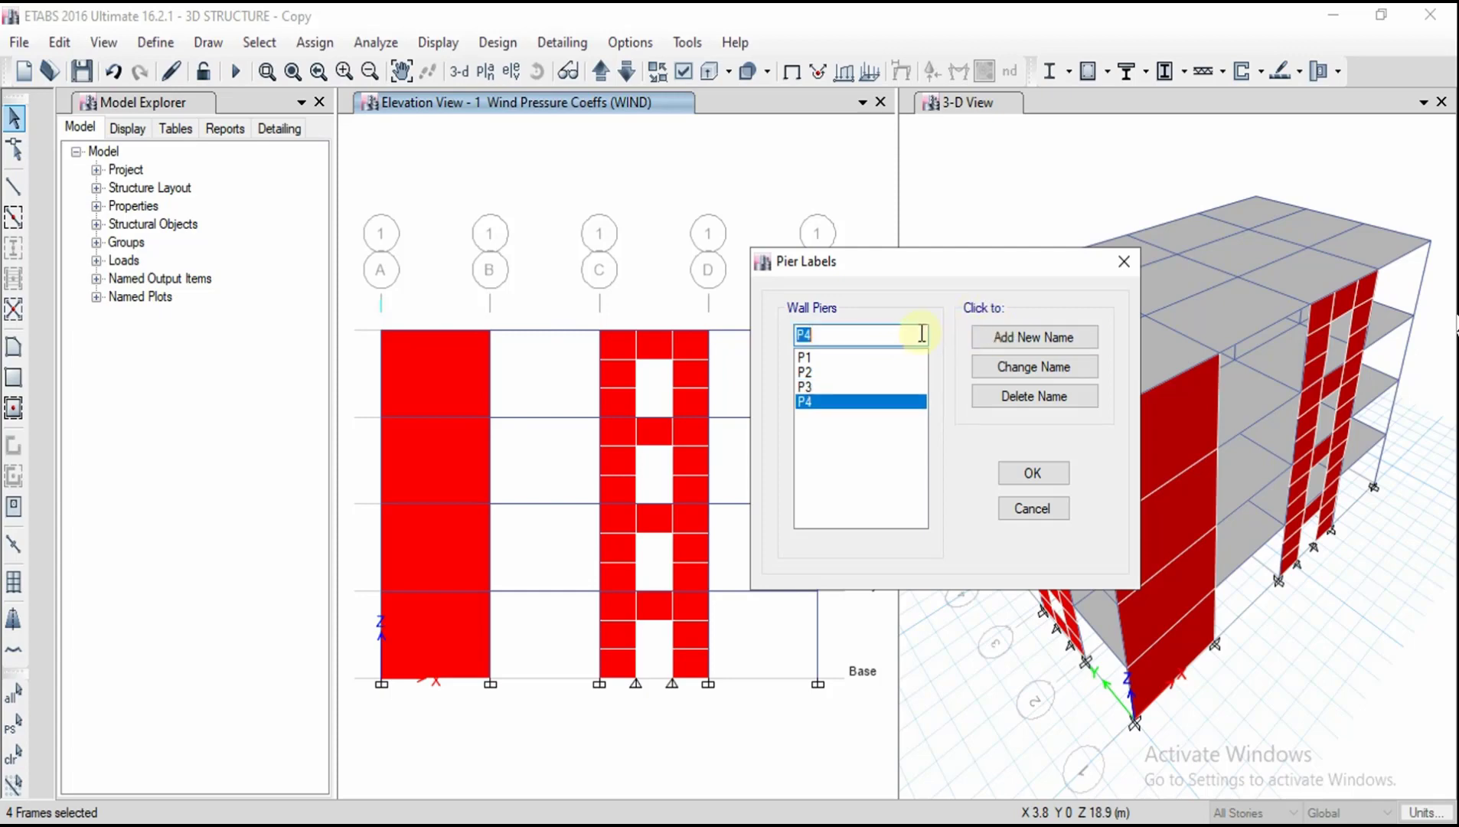
pyautogui.press('BackSpace')
pyautogui.write('5')
pyautogui.click(1014, 340)
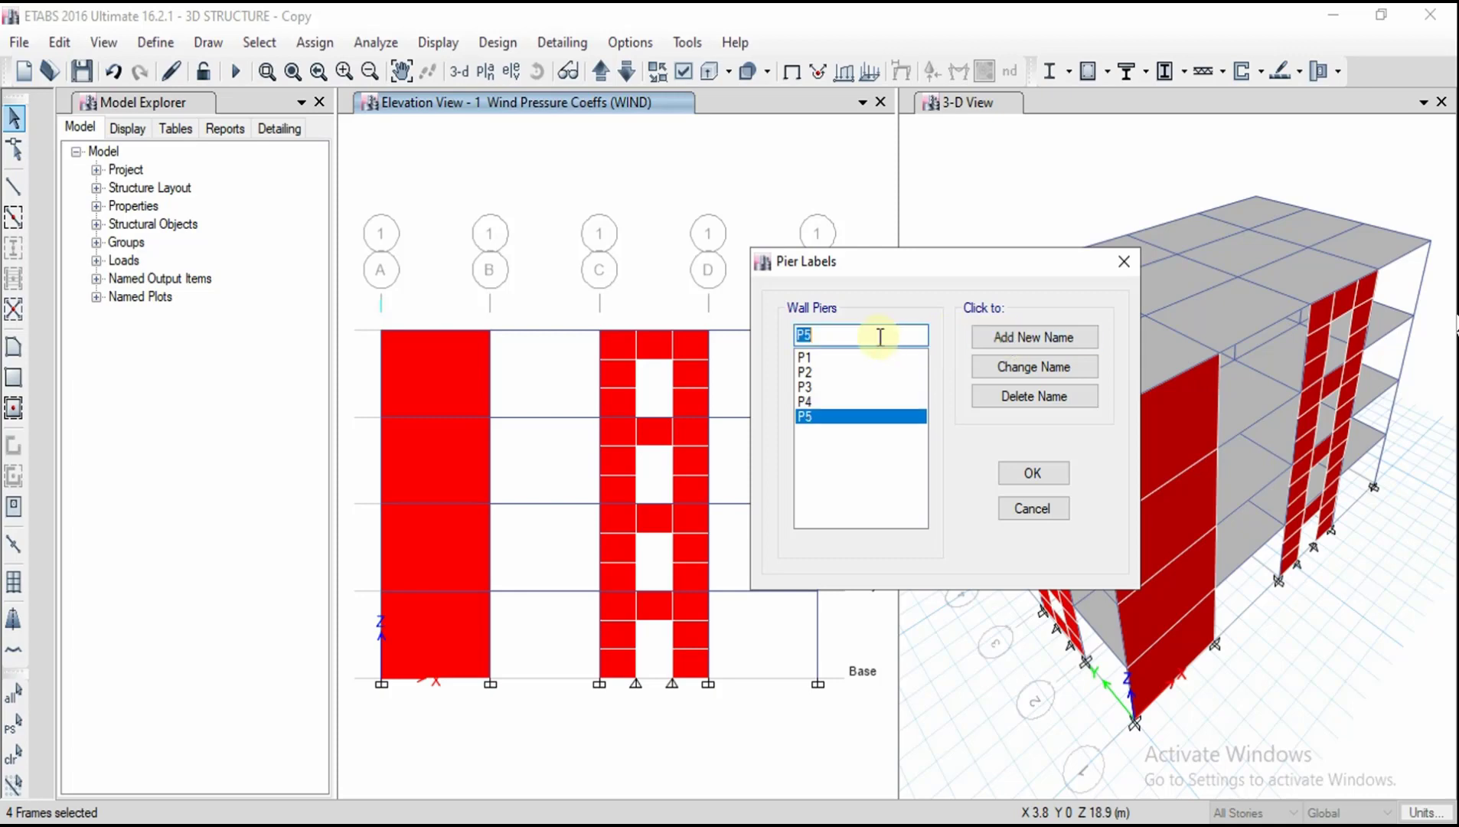
# Add the wall pier labels P6 and P7, moving the Pier Labels dialog clear of the 3D view.
pyautogui.click(880, 337)
pyautogui.press('BackSpace')
pyautogui.write('6')
pyautogui.click(997, 336)
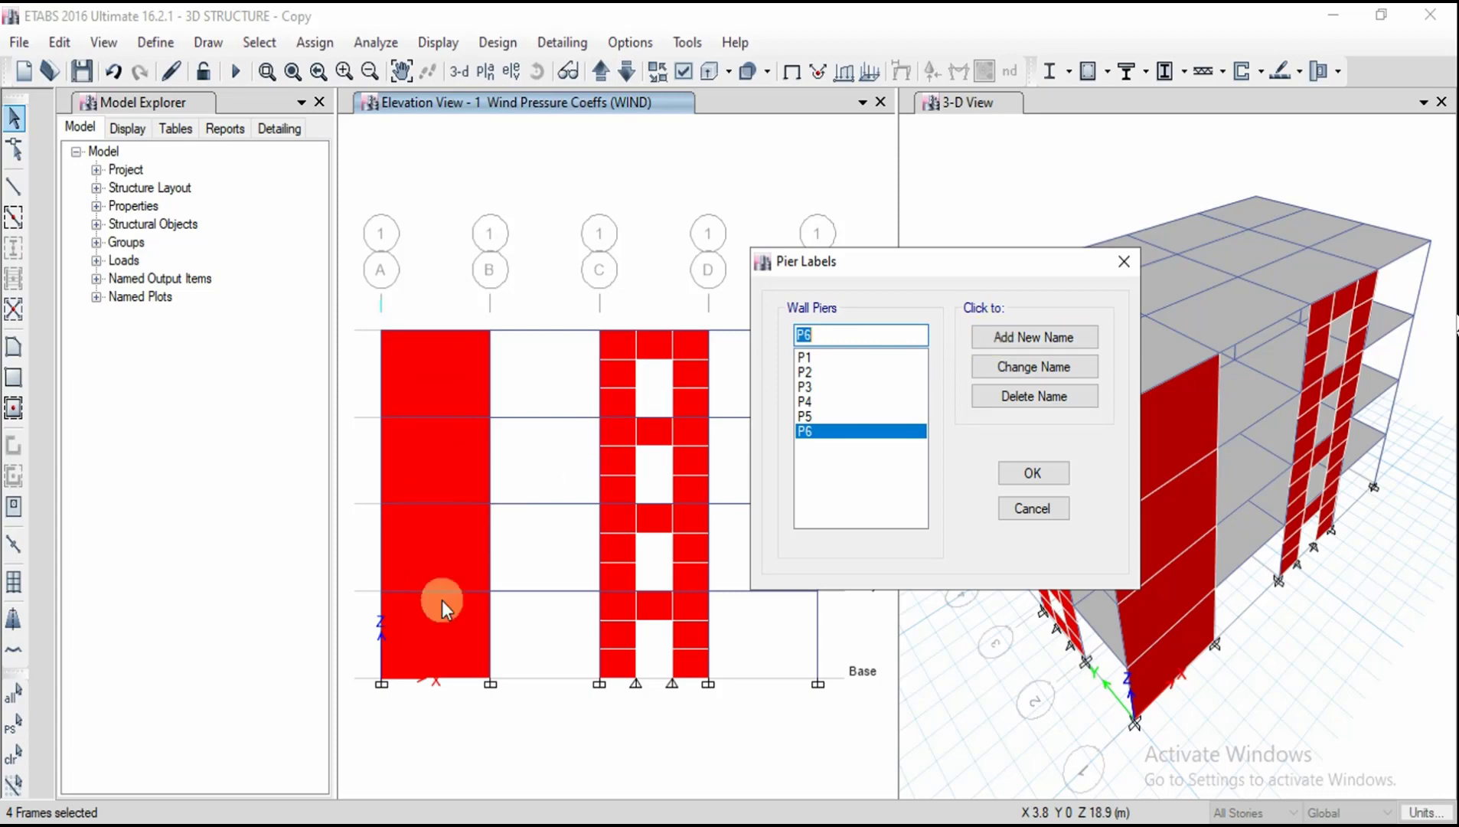
pyautogui.write('P7')
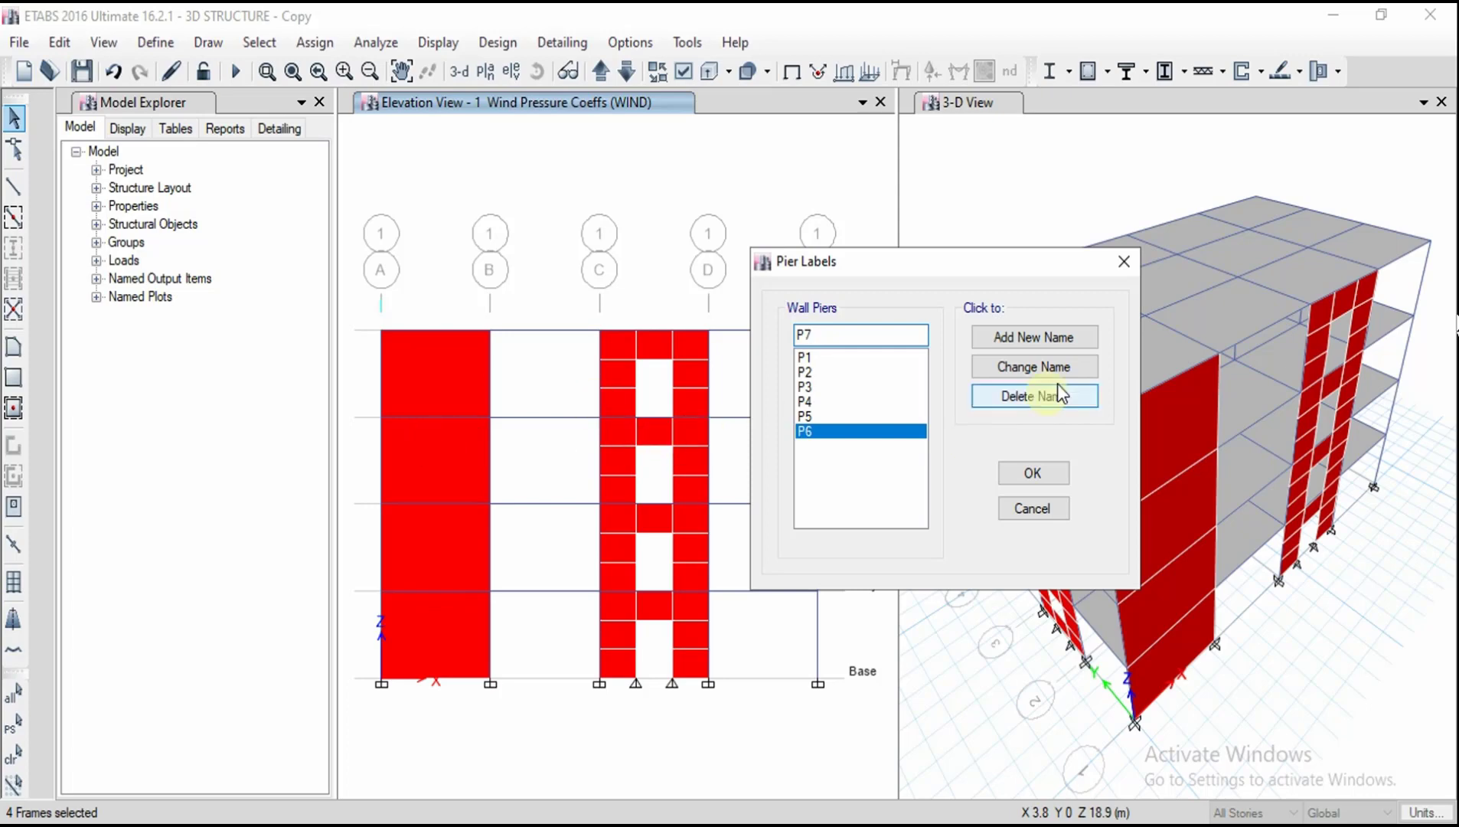
pyautogui.click(1060, 337)
pyautogui.moveTo(959, 258); pyautogui.dragTo(569, 262)
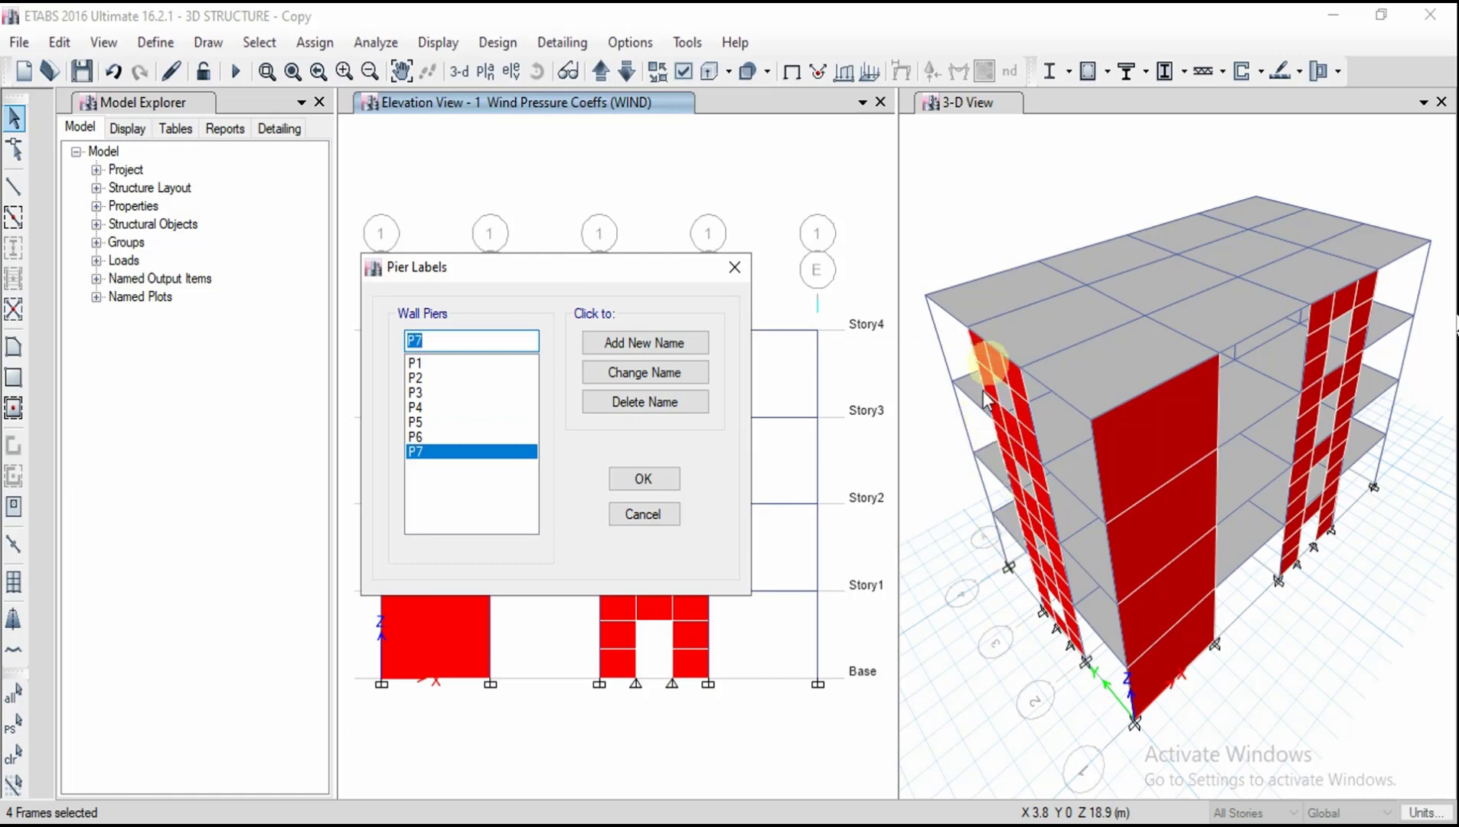
pyautogui.moveTo(648, 276); pyautogui.dragTo(727, 250)
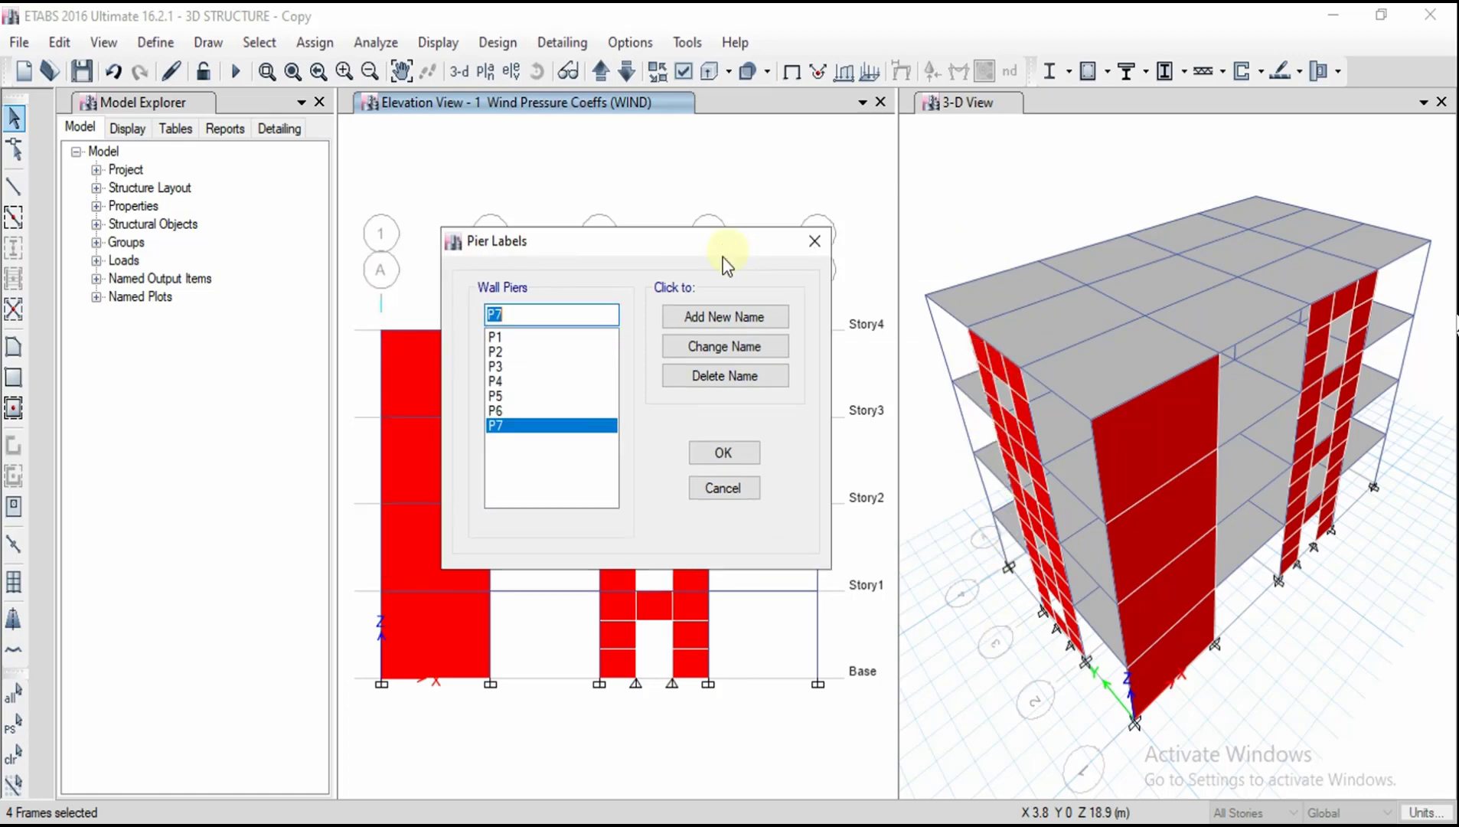
# Add the wall pier labels P8 and P9 to the pier label definitions.
pyautogui.click(599, 313)
pyautogui.press('BackSpace')
pyautogui.write('8')
pyautogui.click(678, 311)
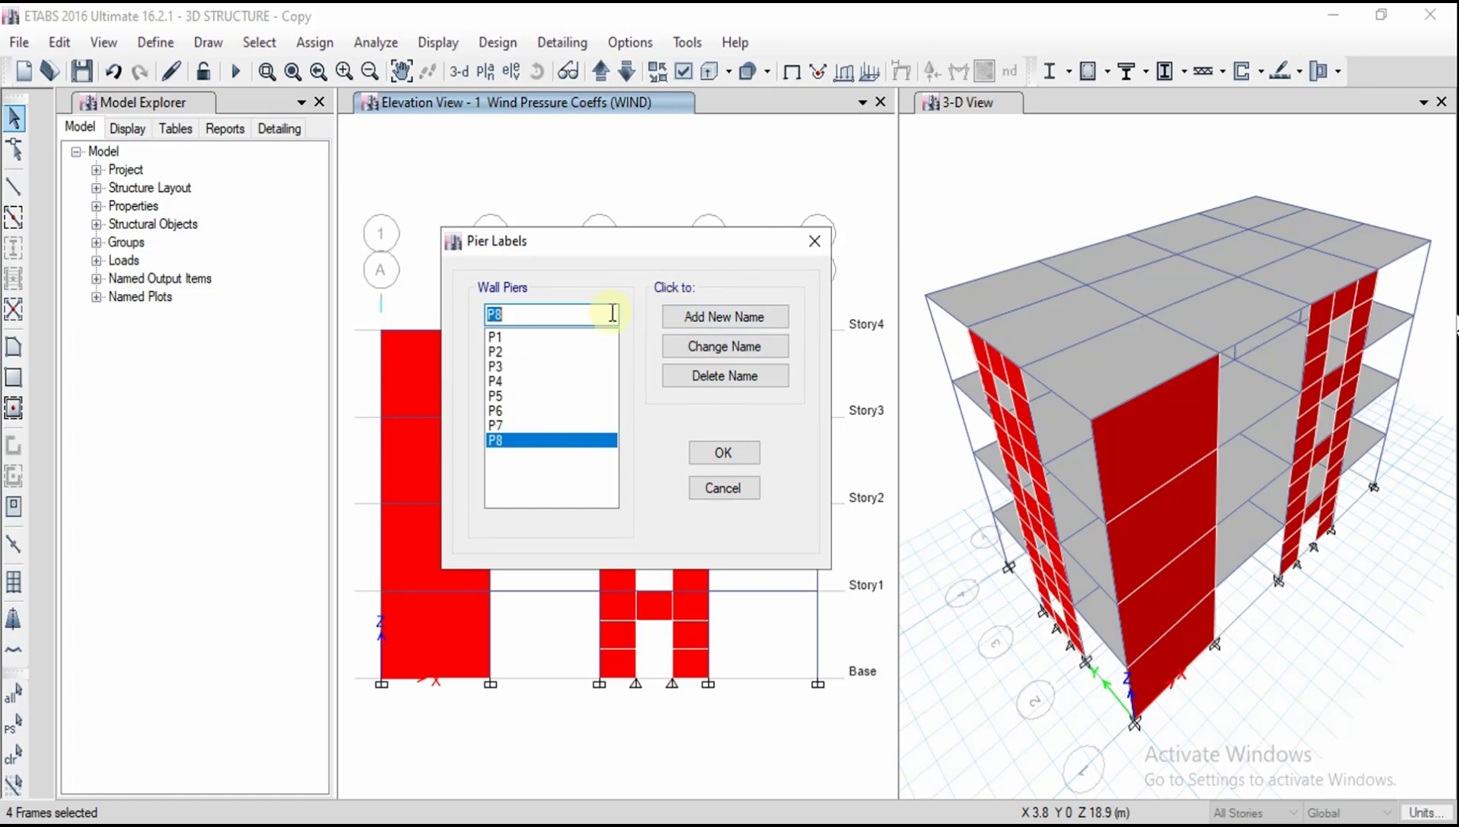
pyautogui.write('P9')
pyautogui.click(691, 315)
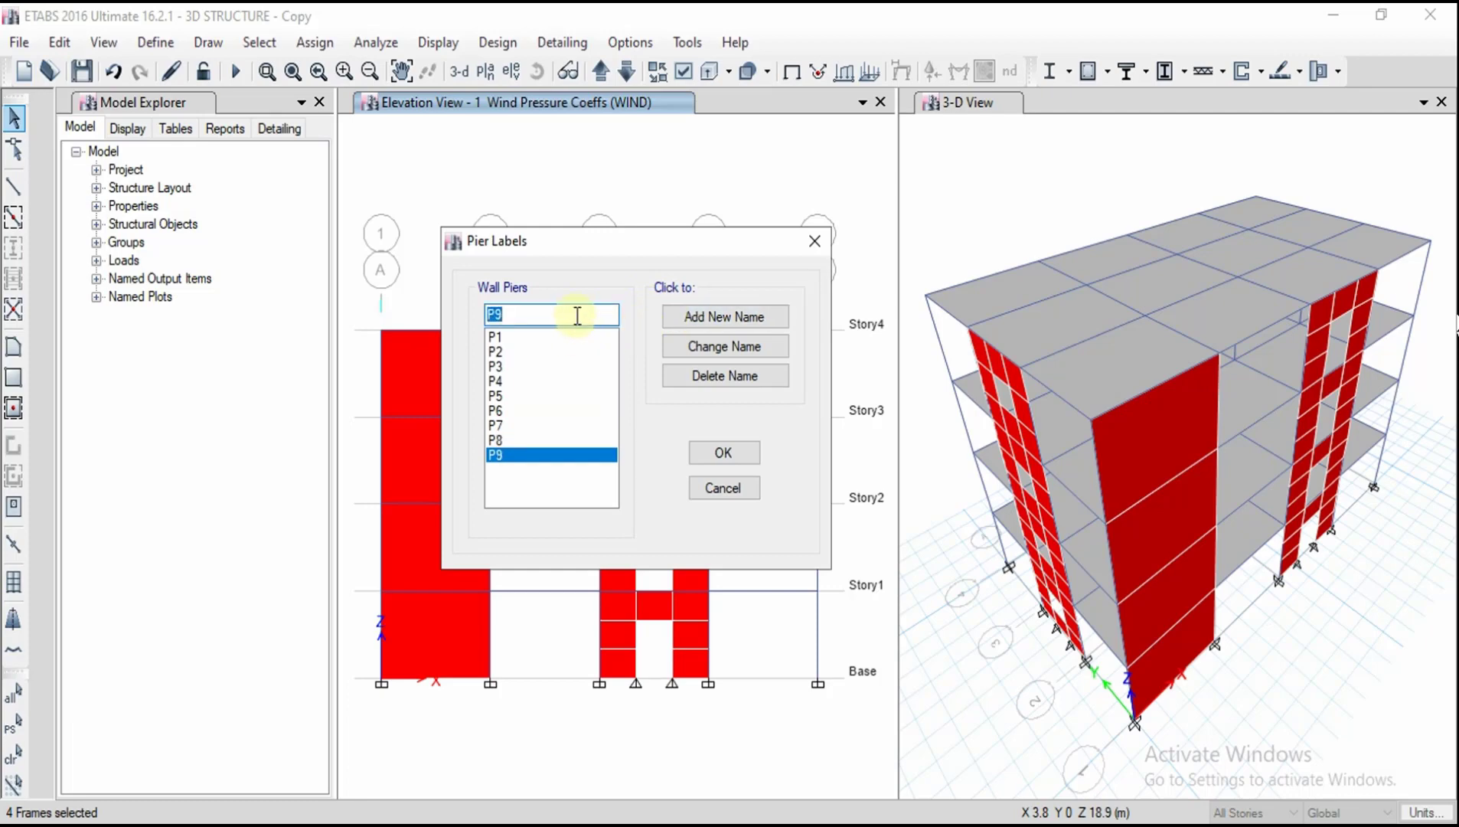
# Add the wall pier labels P10 and P11 to the pier label definitions.
pyautogui.write('P10')
pyautogui.click(706, 315)
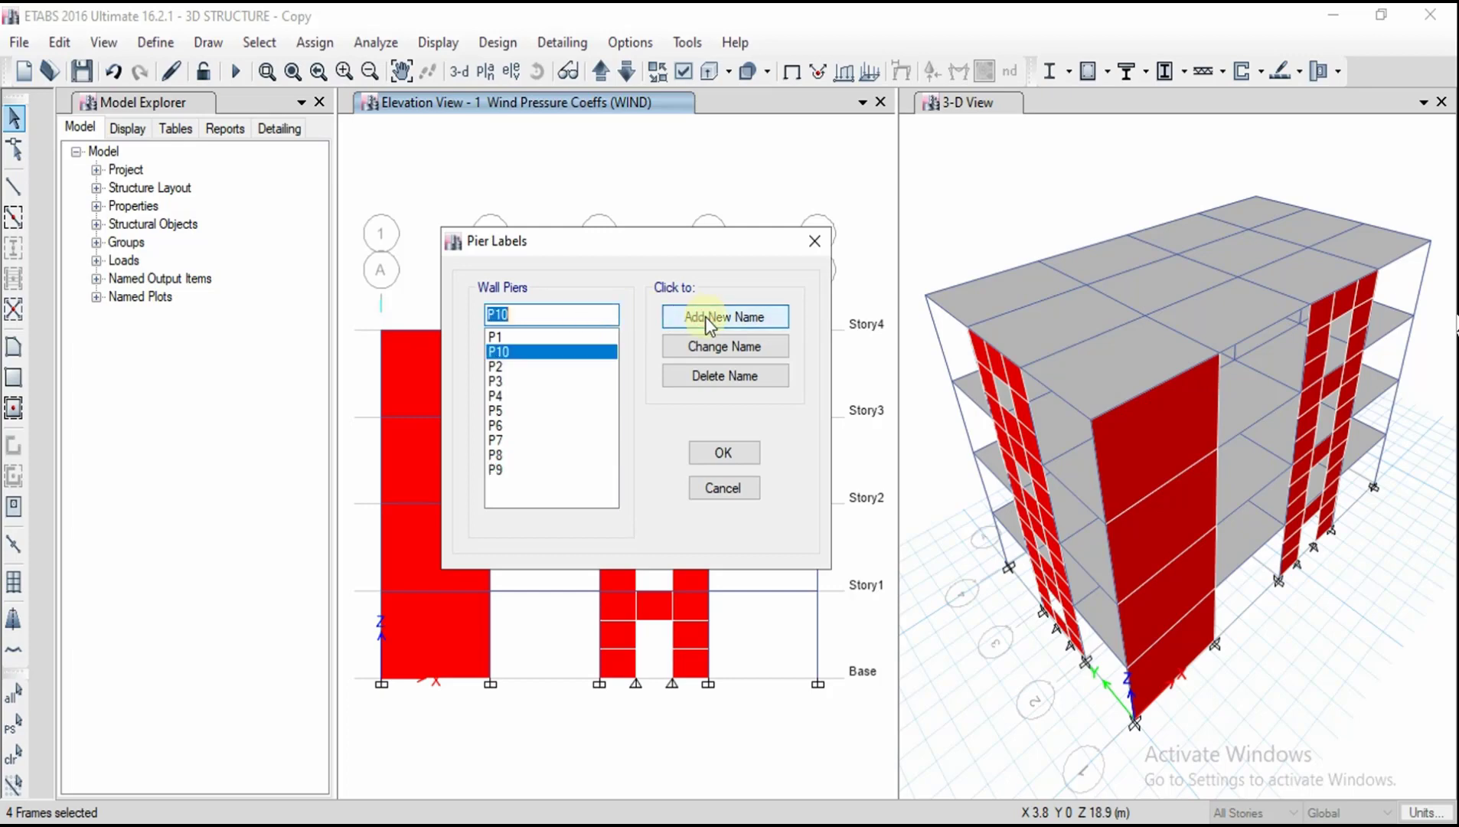
pyautogui.click(579, 316)
pyautogui.press('BackSpace')
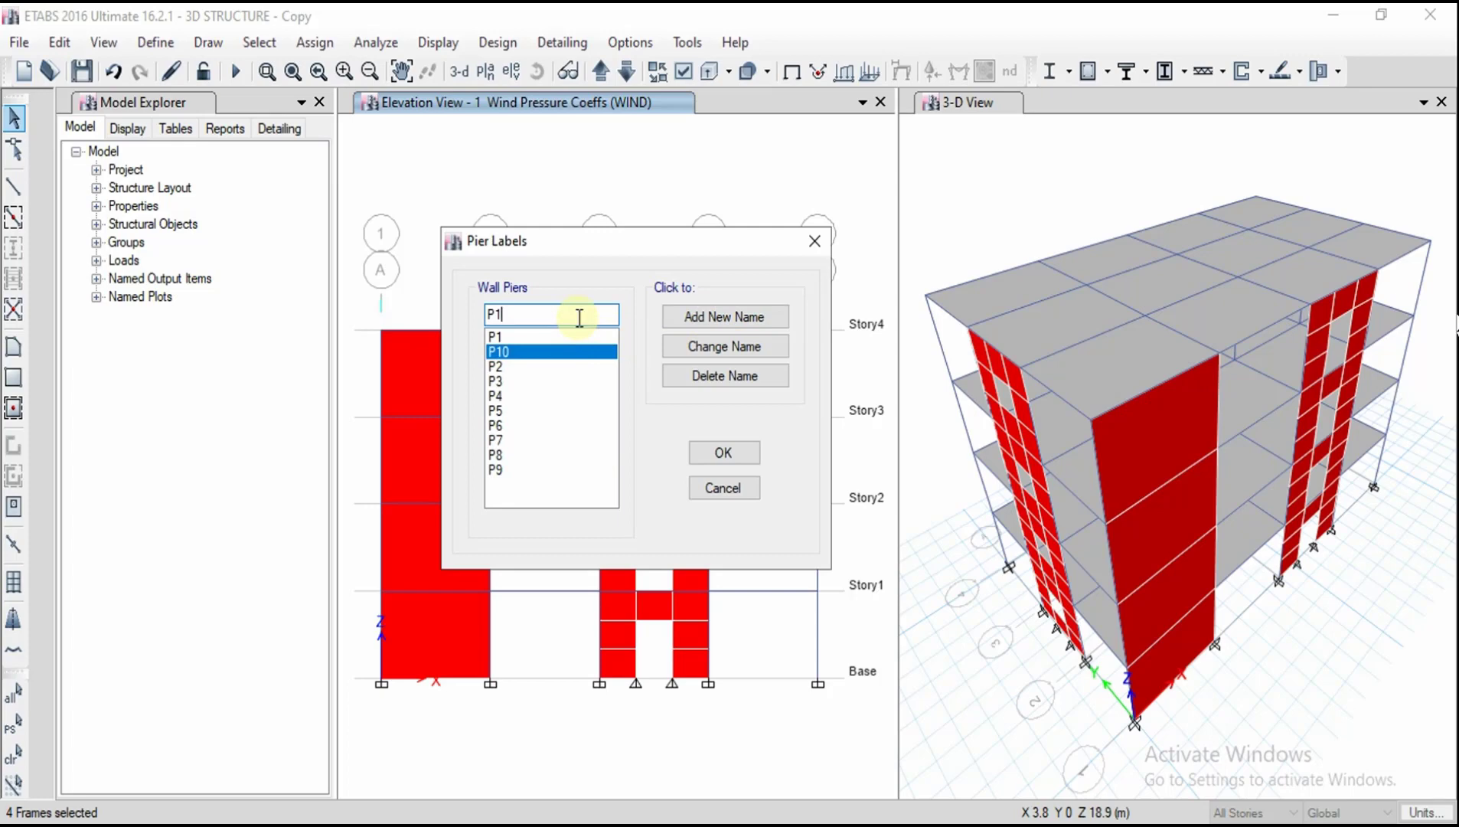
pyautogui.write('11')
pyautogui.press('BackSpace')
pyautogui.click(700, 313)
# Add the wall pier labels P12 and P13 and accept the pier label definitions.
pyautogui.click(587, 316)
pyautogui.press('BackSpace')
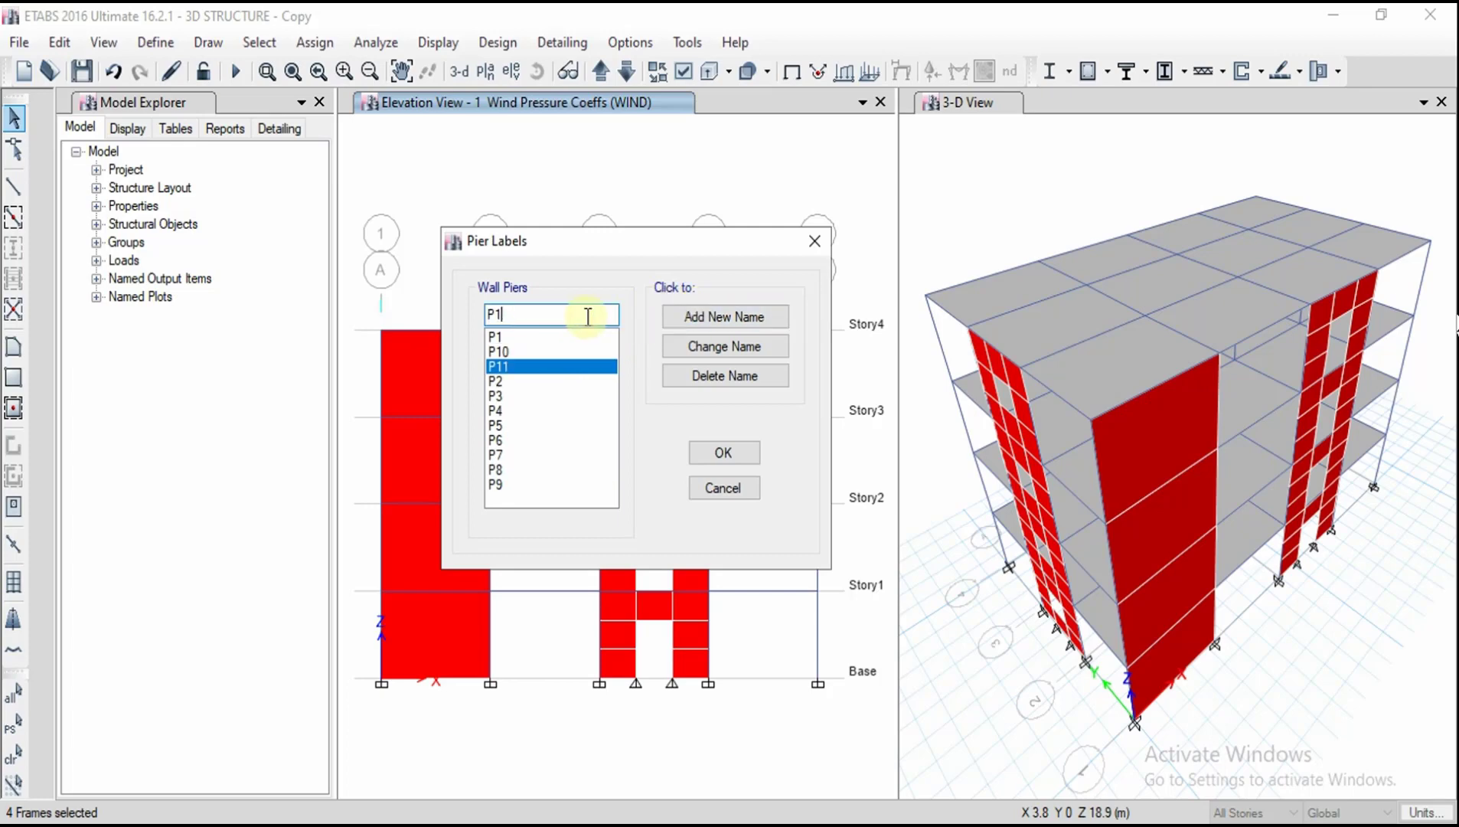
pyautogui.write('2')
pyautogui.click(683, 325)
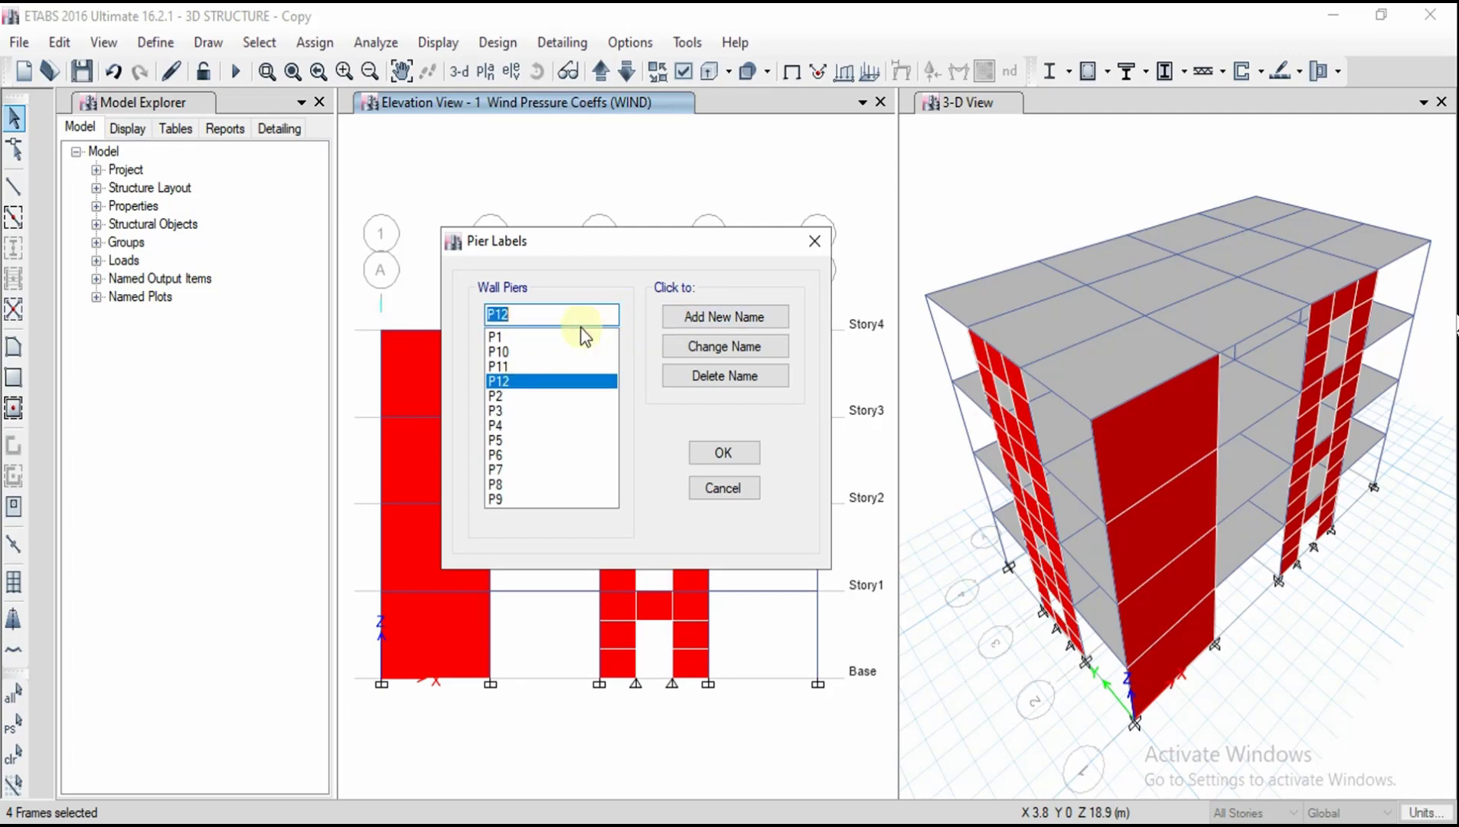
pyautogui.click(578, 316)
pyautogui.press('BackSpace')
pyautogui.write('3')
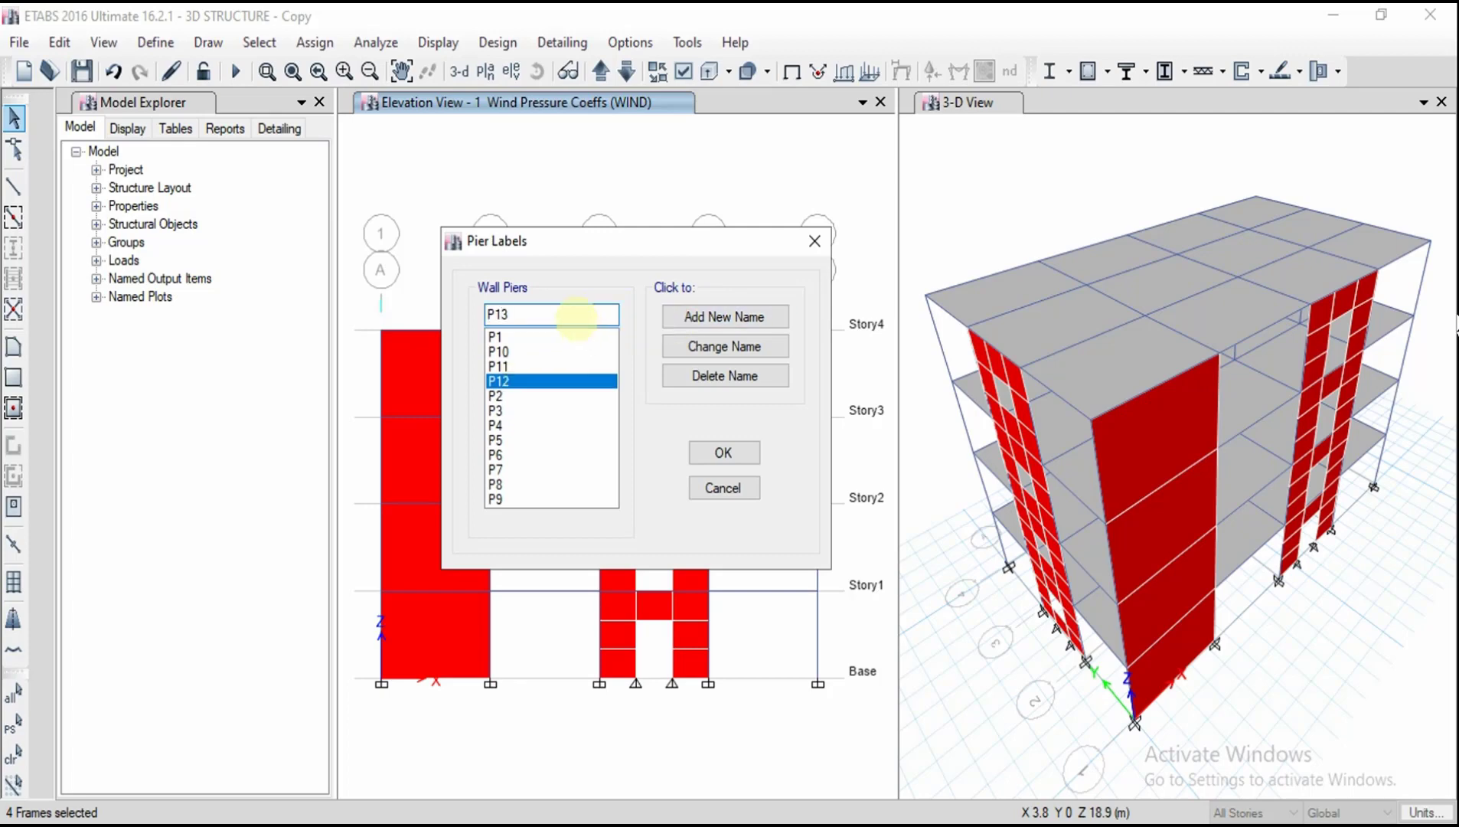
pyautogui.click(682, 313)
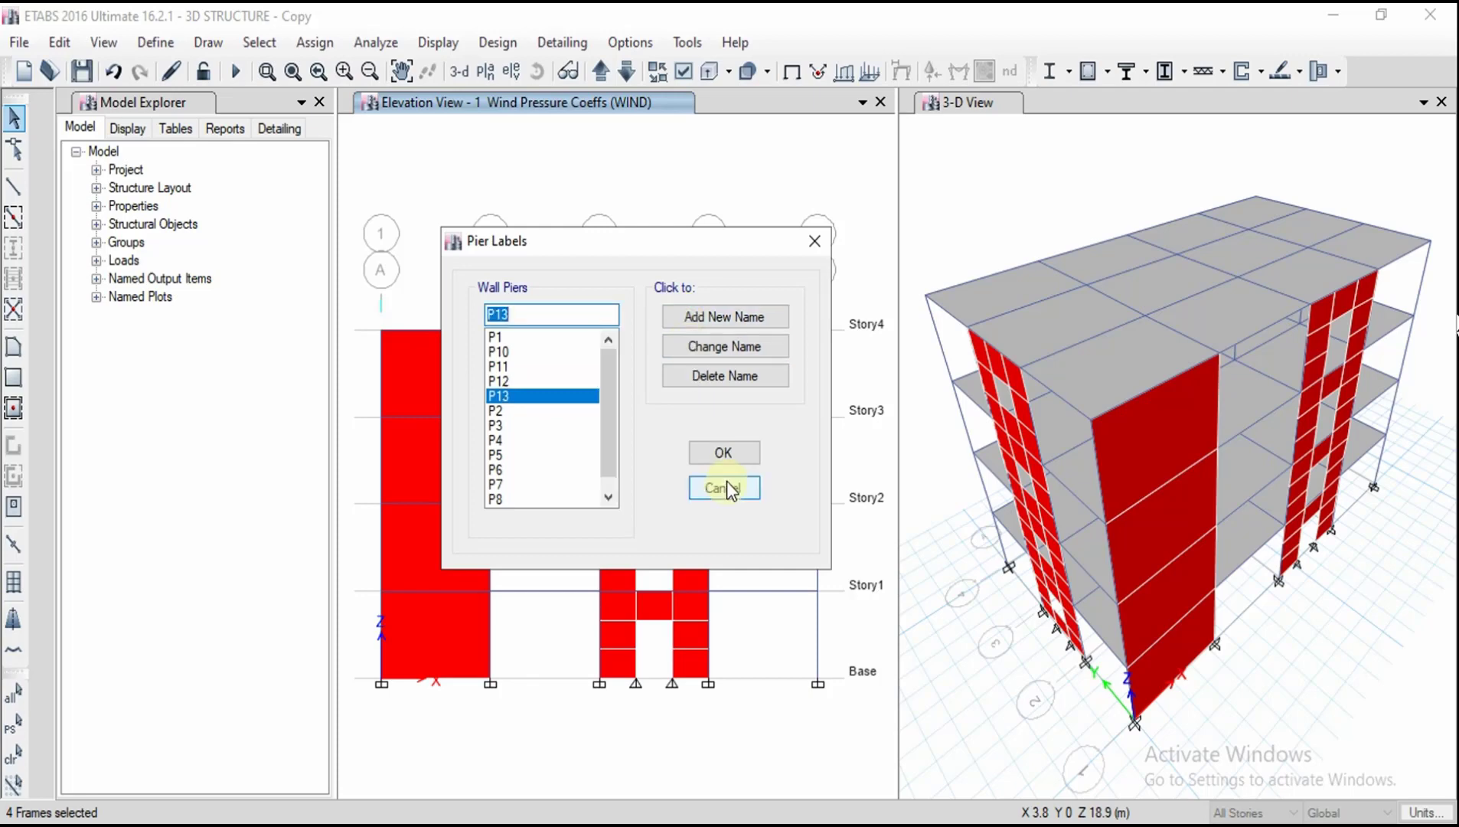
pyautogui.click(724, 454)
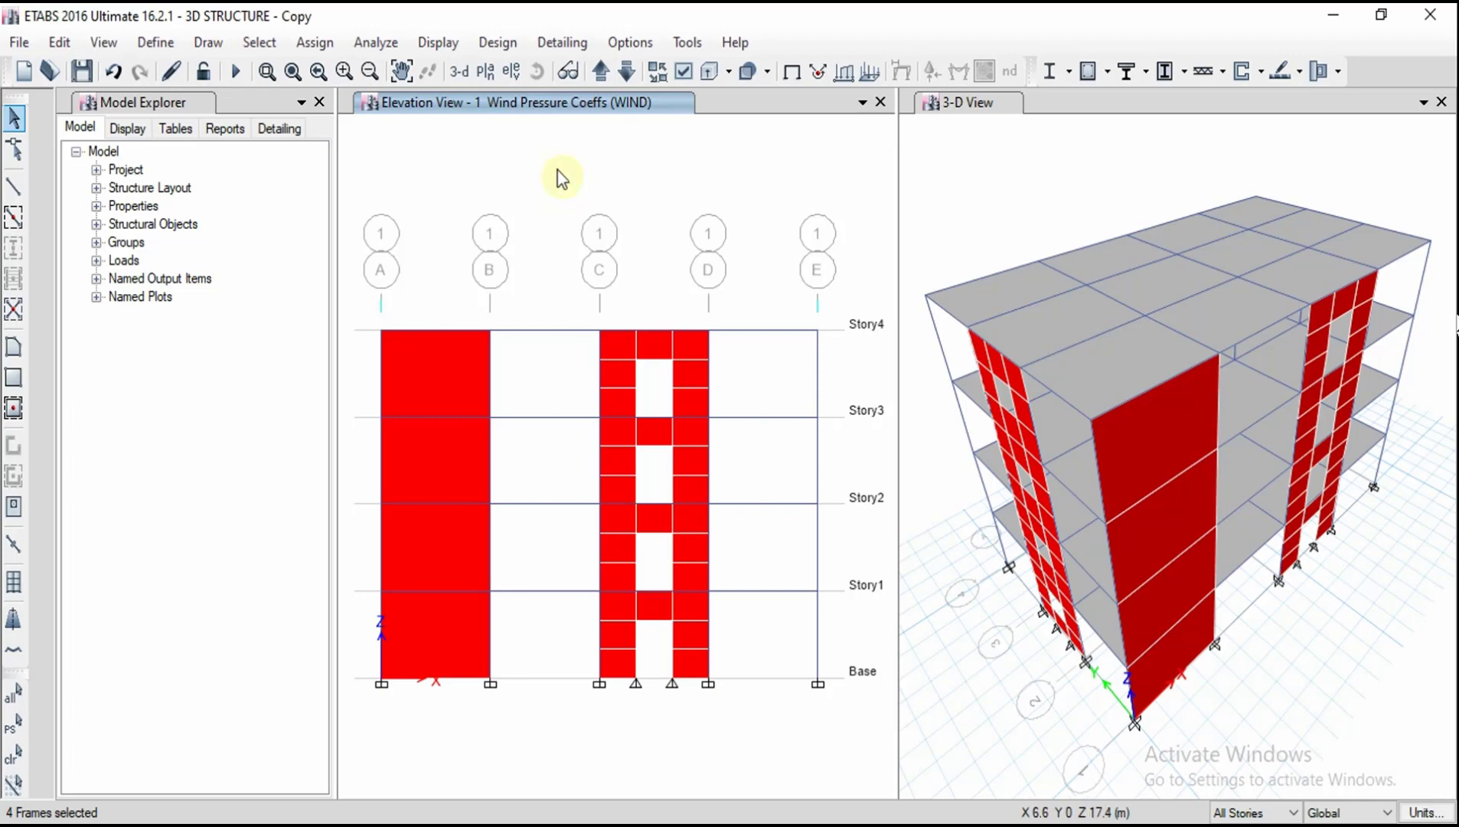
# Switch the elevation view from grid line 1 to grid line A.
pyautogui.click(505, 74)
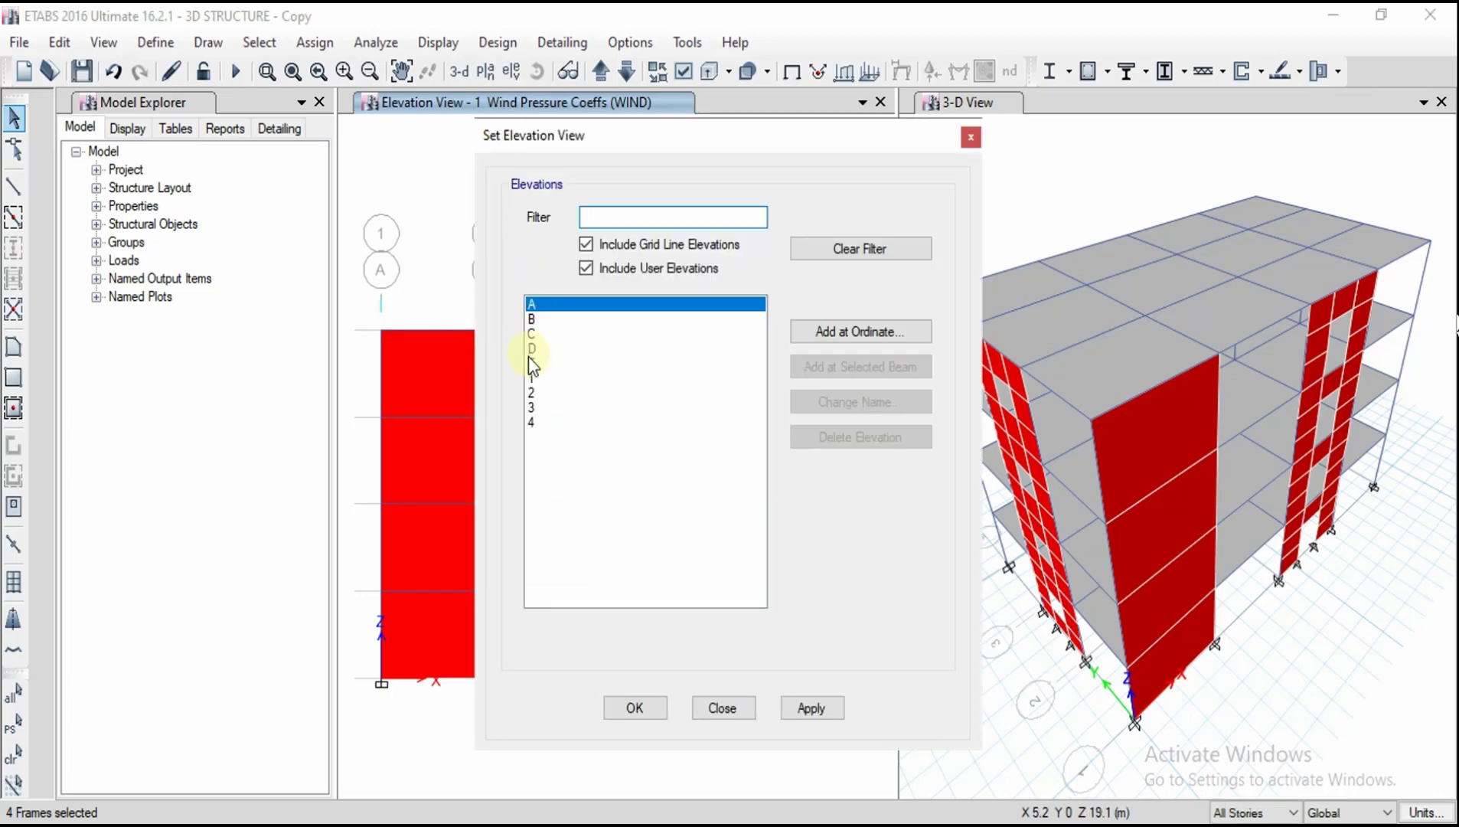
pyautogui.click(804, 708)
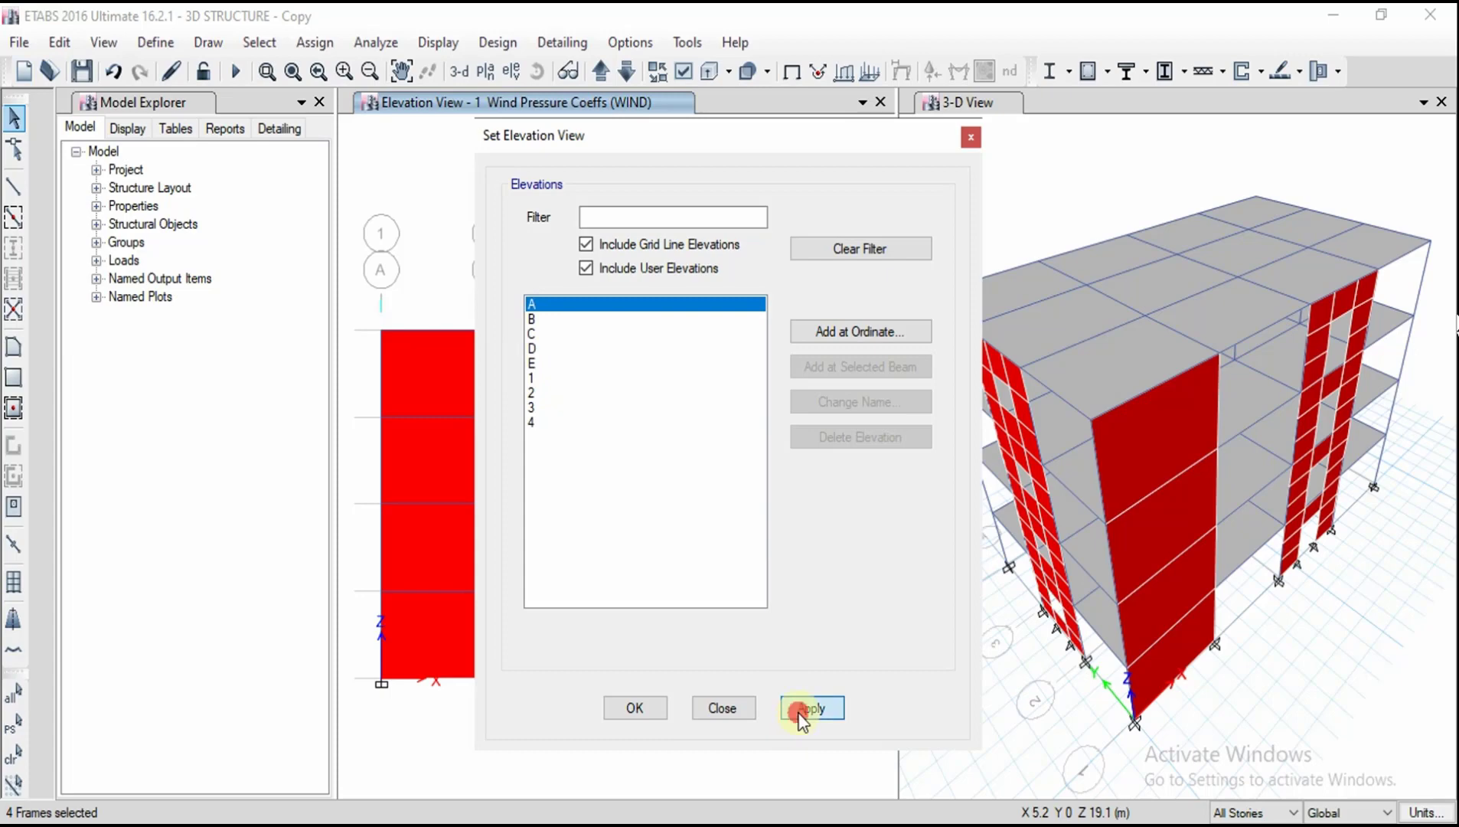
pyautogui.click(660, 708)
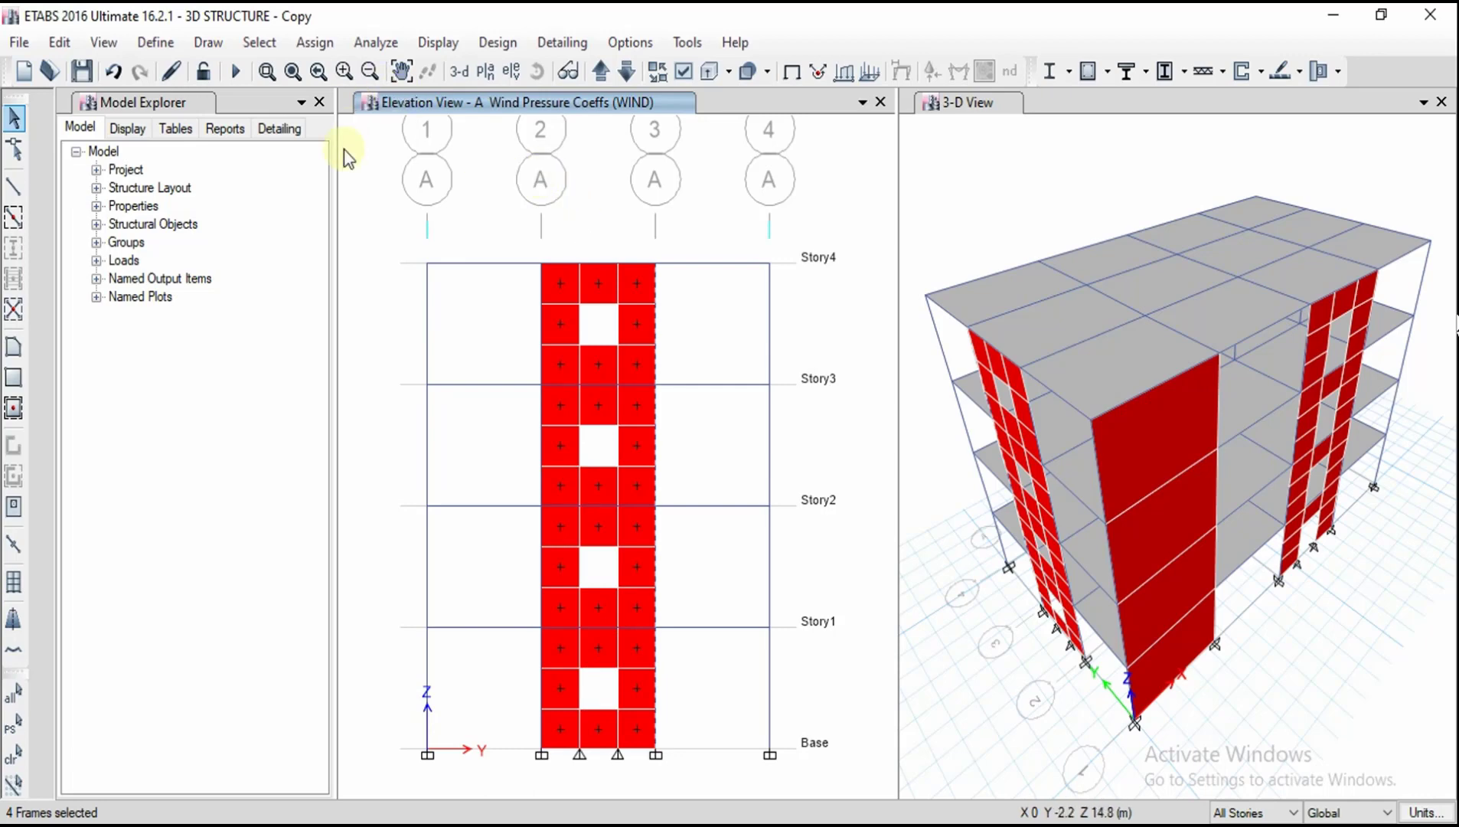
# Add the wall spandrel labels S2 and S3 and accept the spandrel label definitions.
pyautogui.click(173, 45)
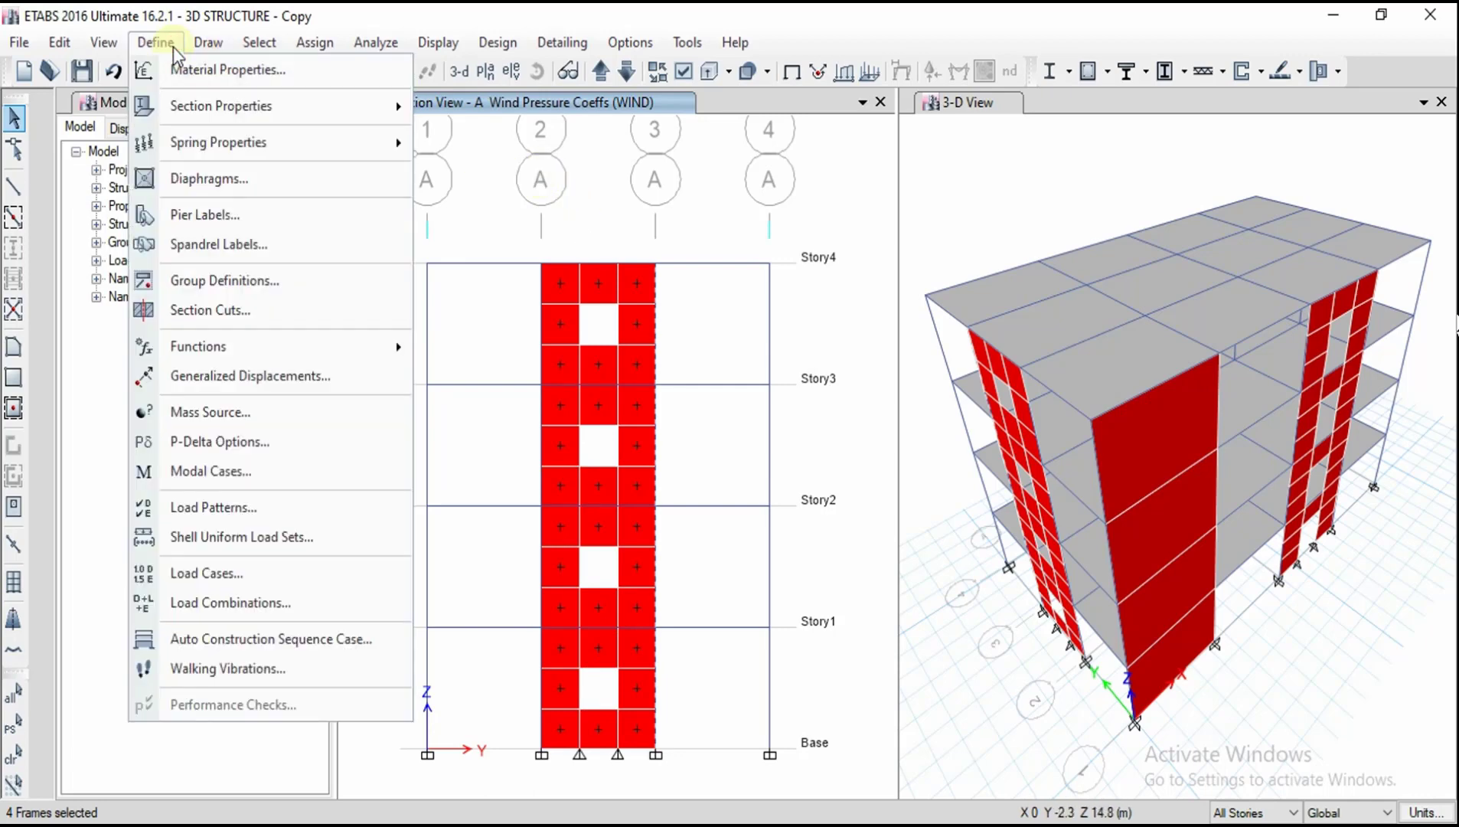
pyautogui.click(200, 244)
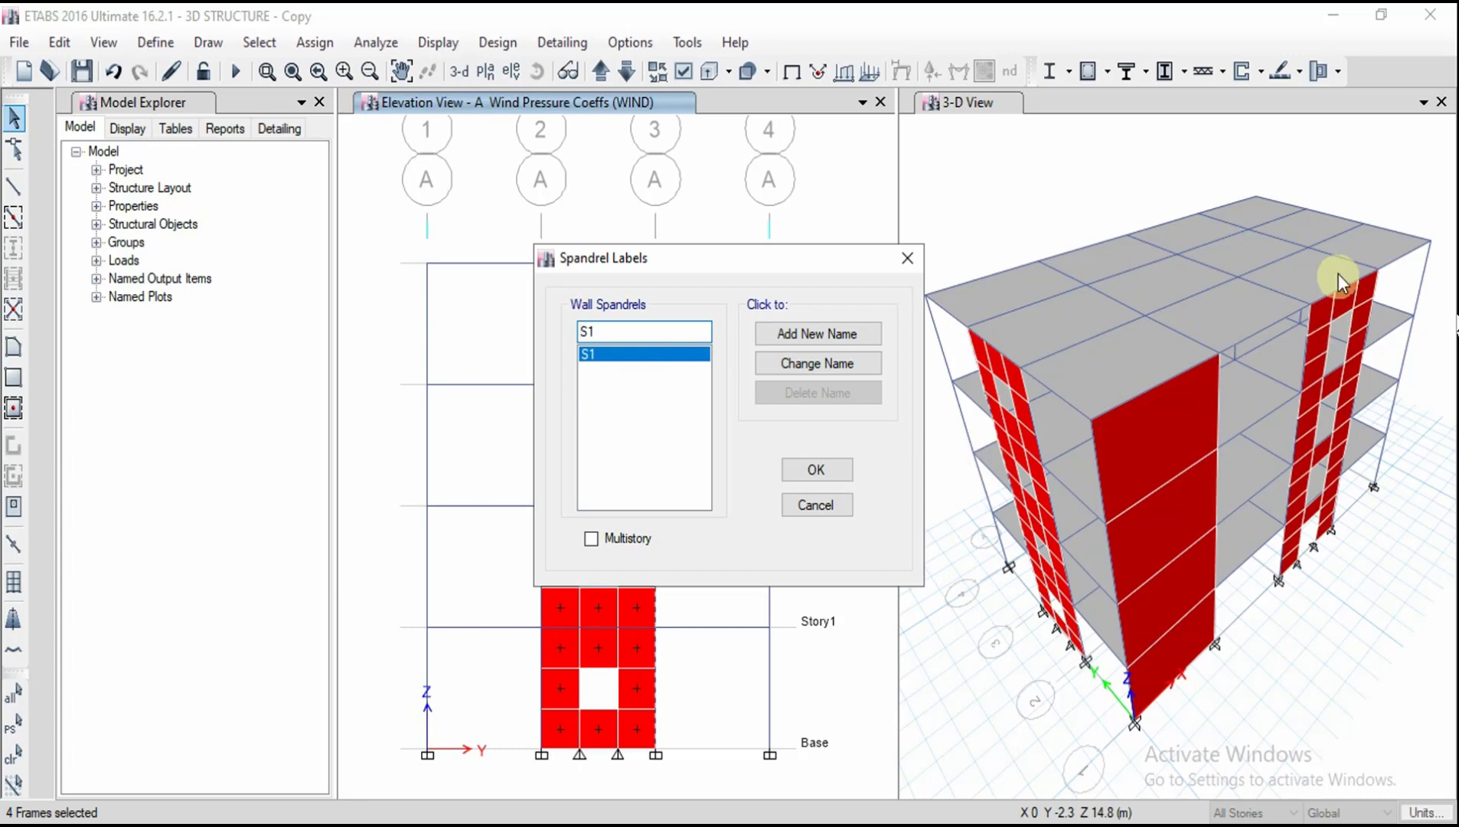
pyautogui.click(795, 343)
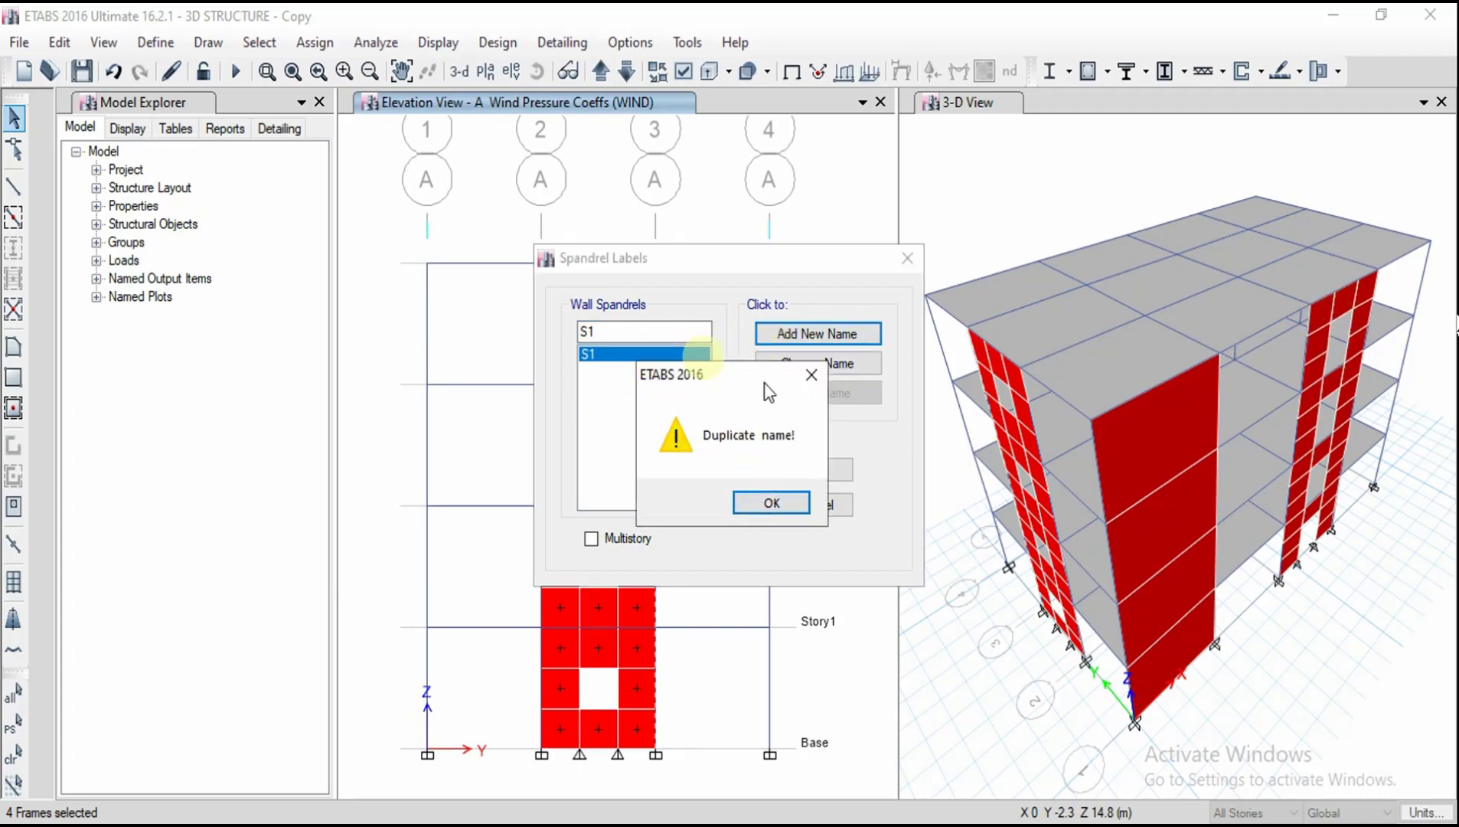
pyautogui.click(811, 371)
pyautogui.doubleClick(686, 334)
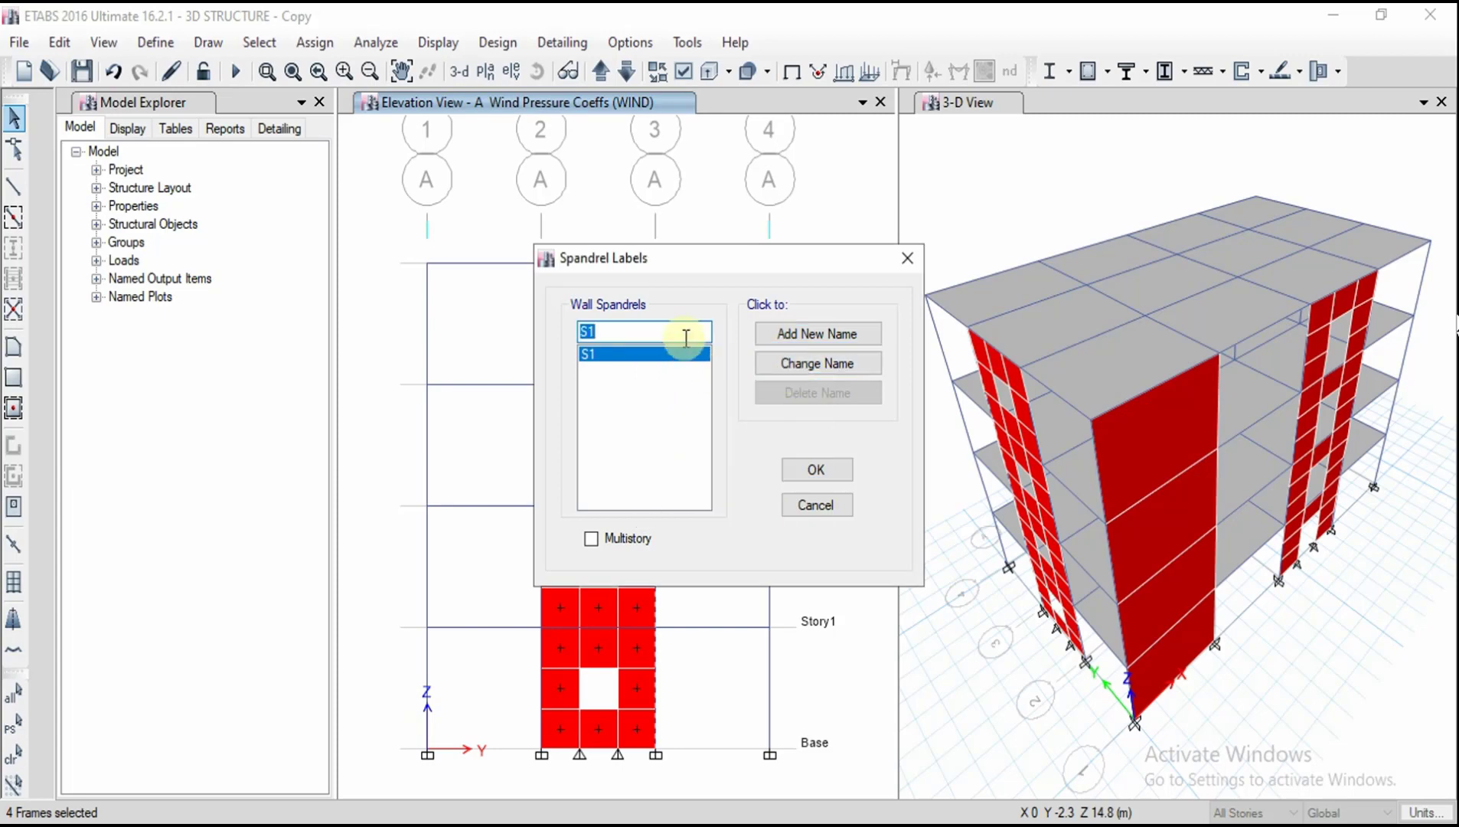
pyautogui.write('S12')
pyautogui.click(769, 333)
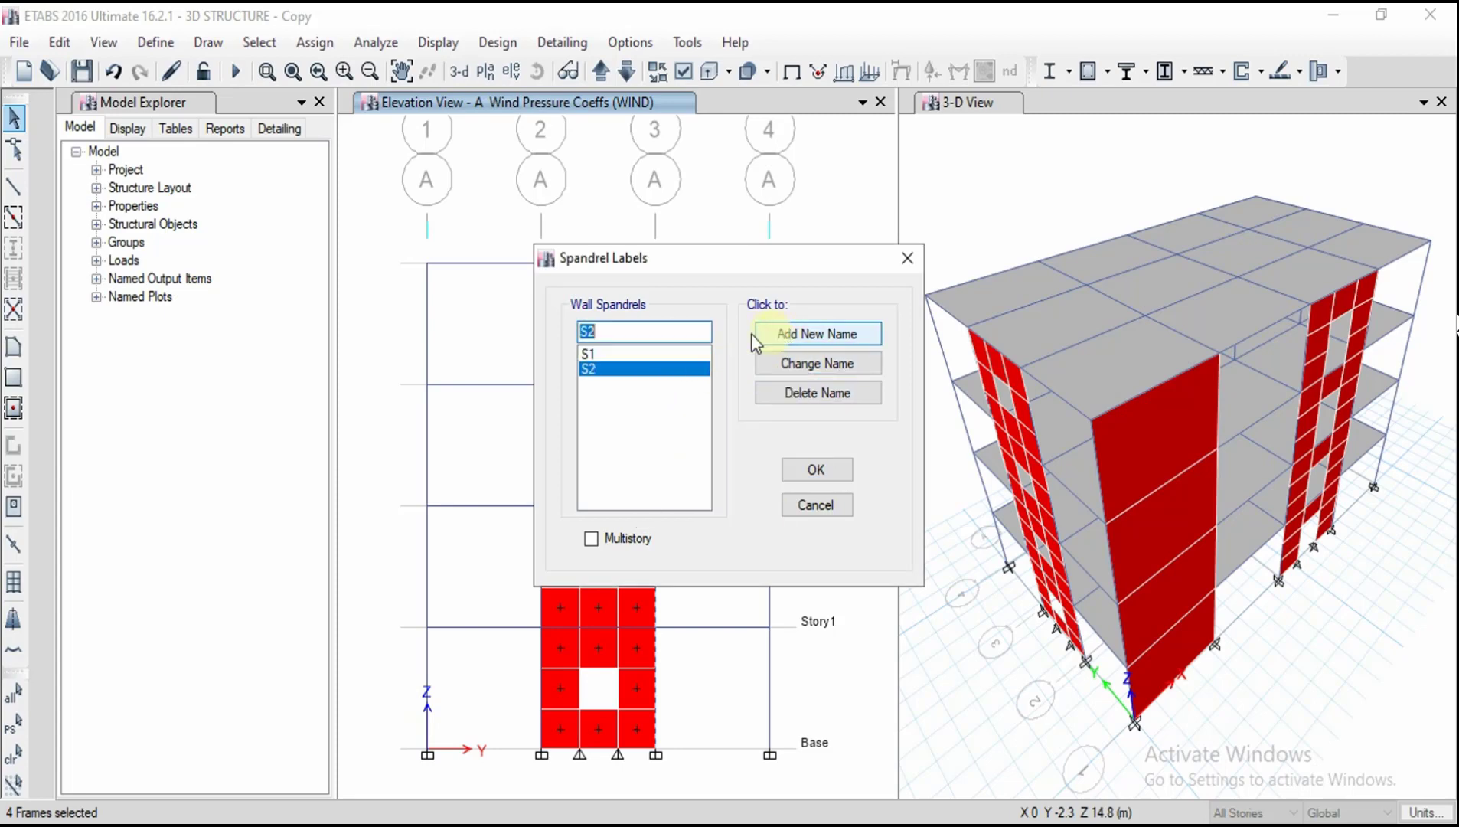
pyautogui.write('S')
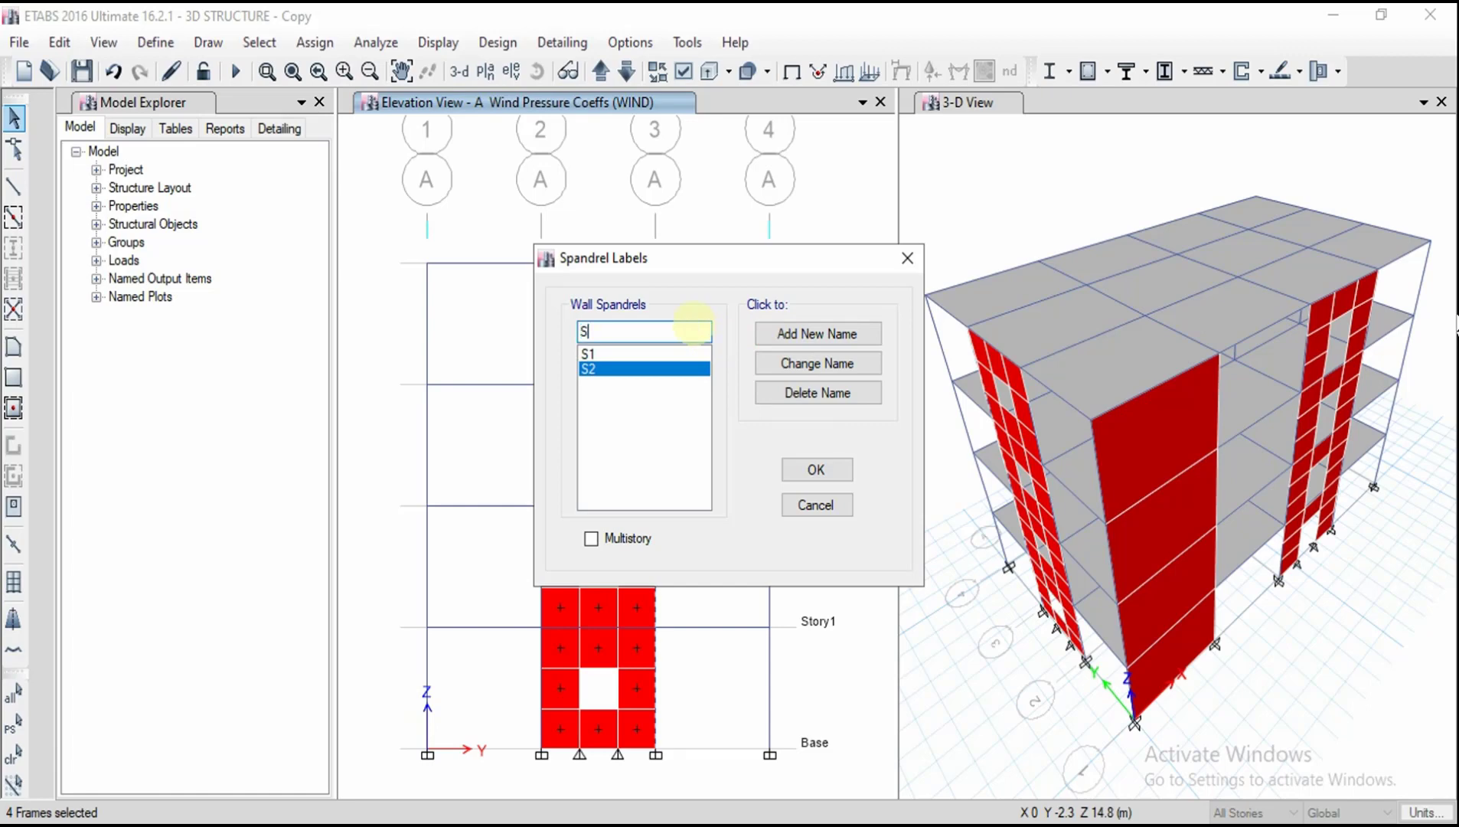
pyautogui.write('3')
pyautogui.click(796, 333)
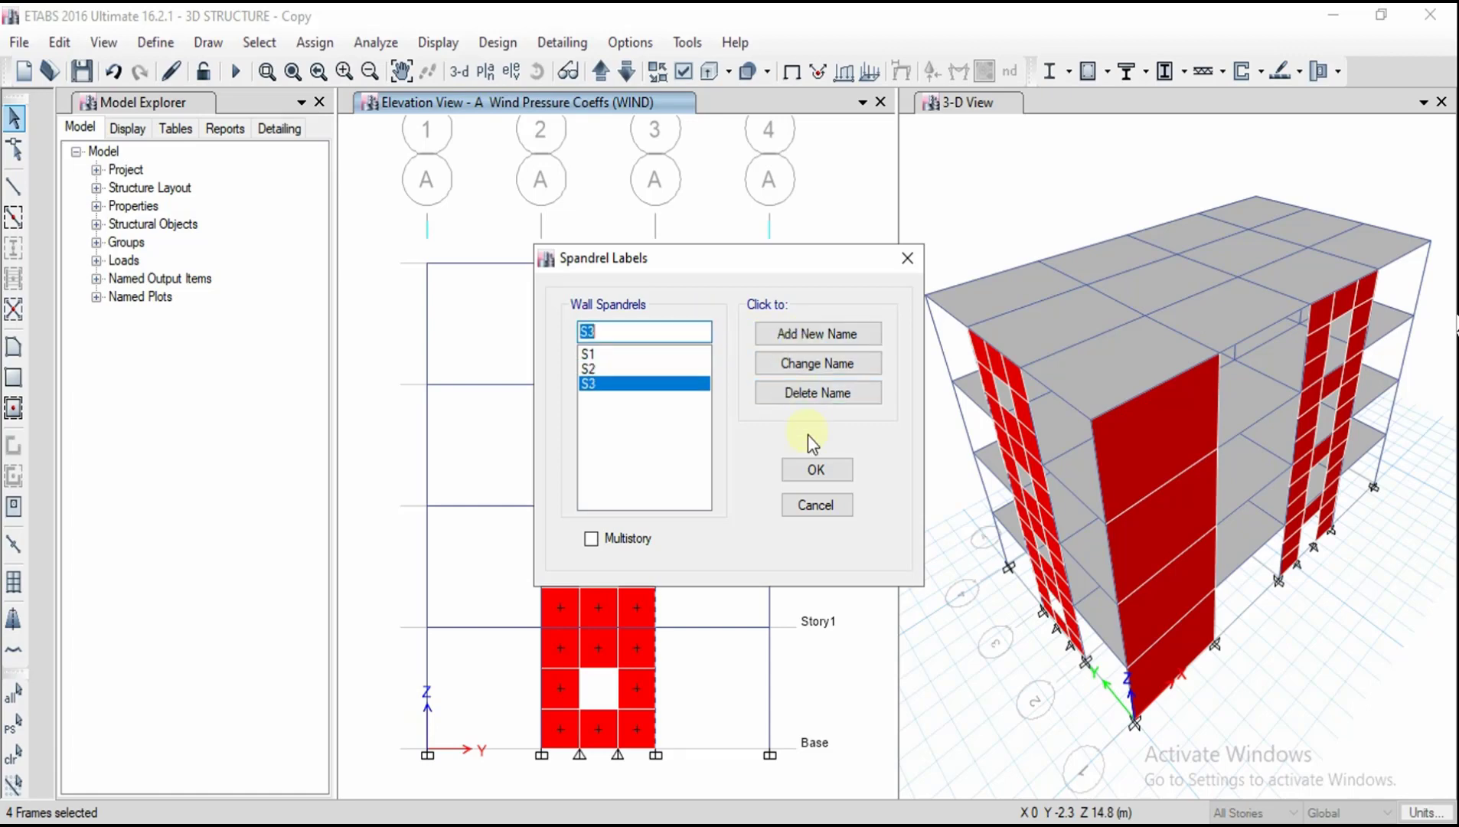
pyautogui.click(814, 471)
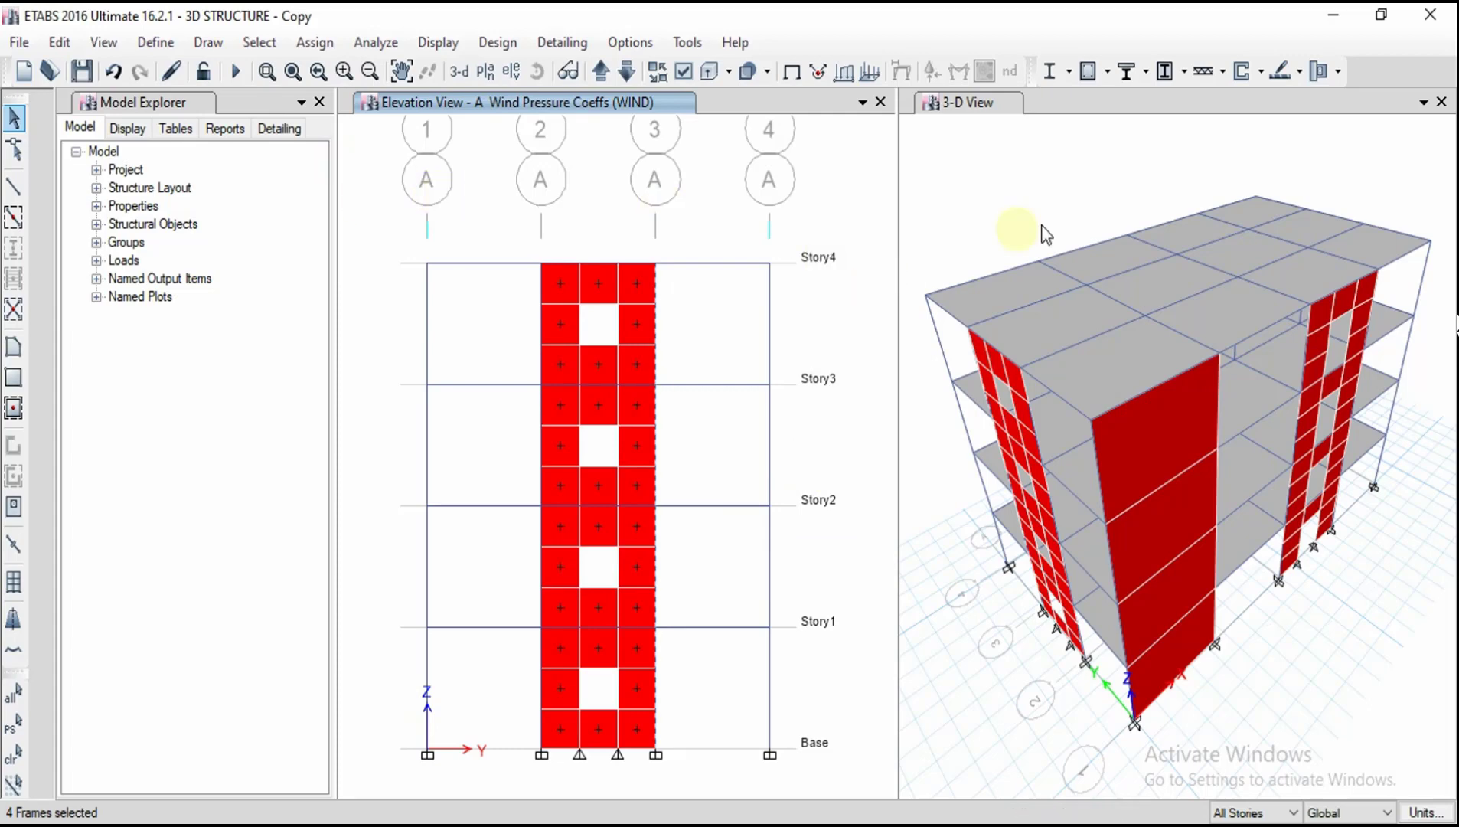
# Enlarge the 3D view window beside elevation A and change it to show elevation 1.
pyautogui.moveTo(896, 198); pyautogui.dragTo(473, 229)
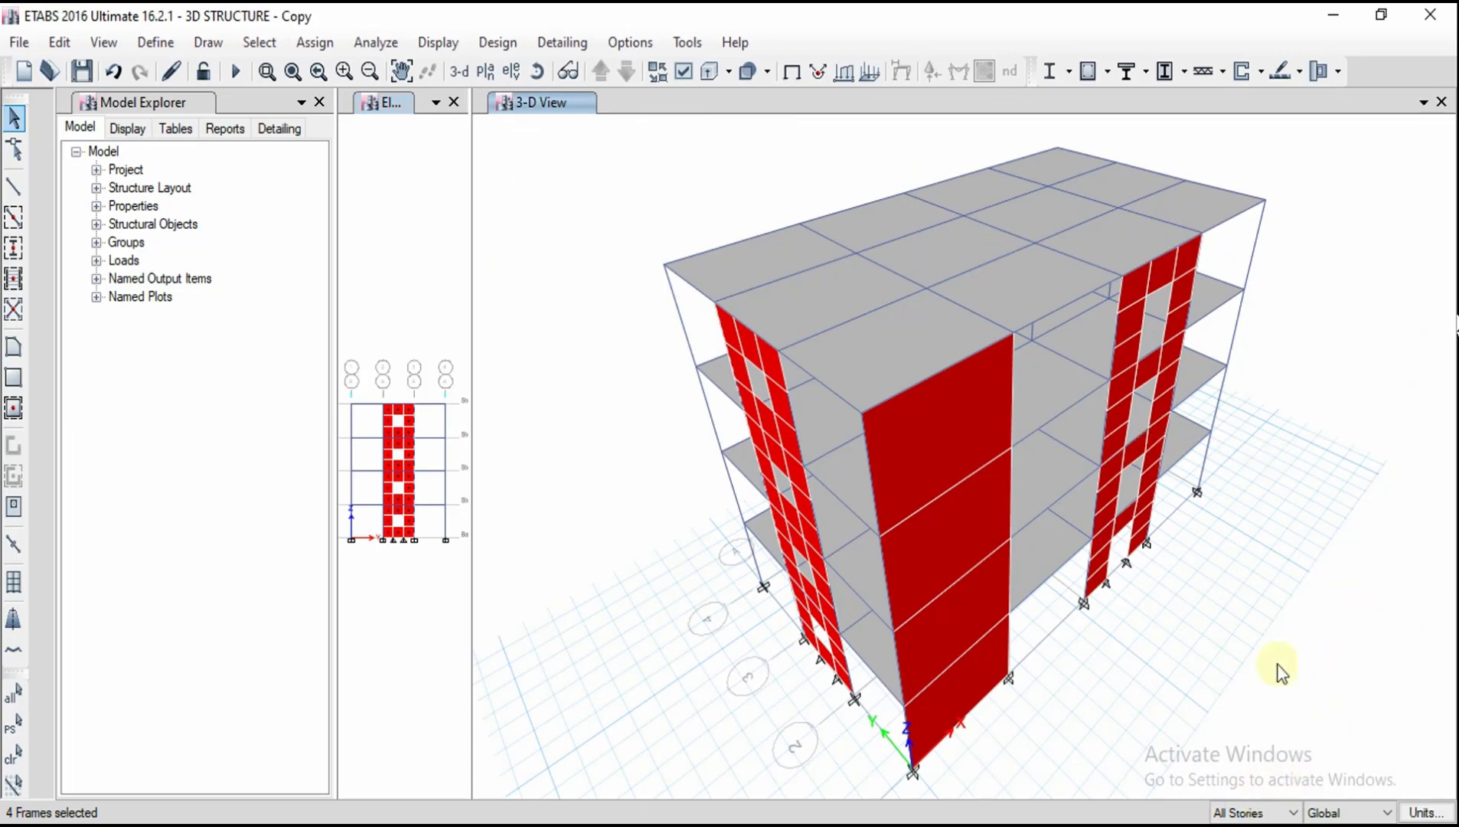
pyautogui.moveTo(472, 446); pyautogui.dragTo(658, 439)
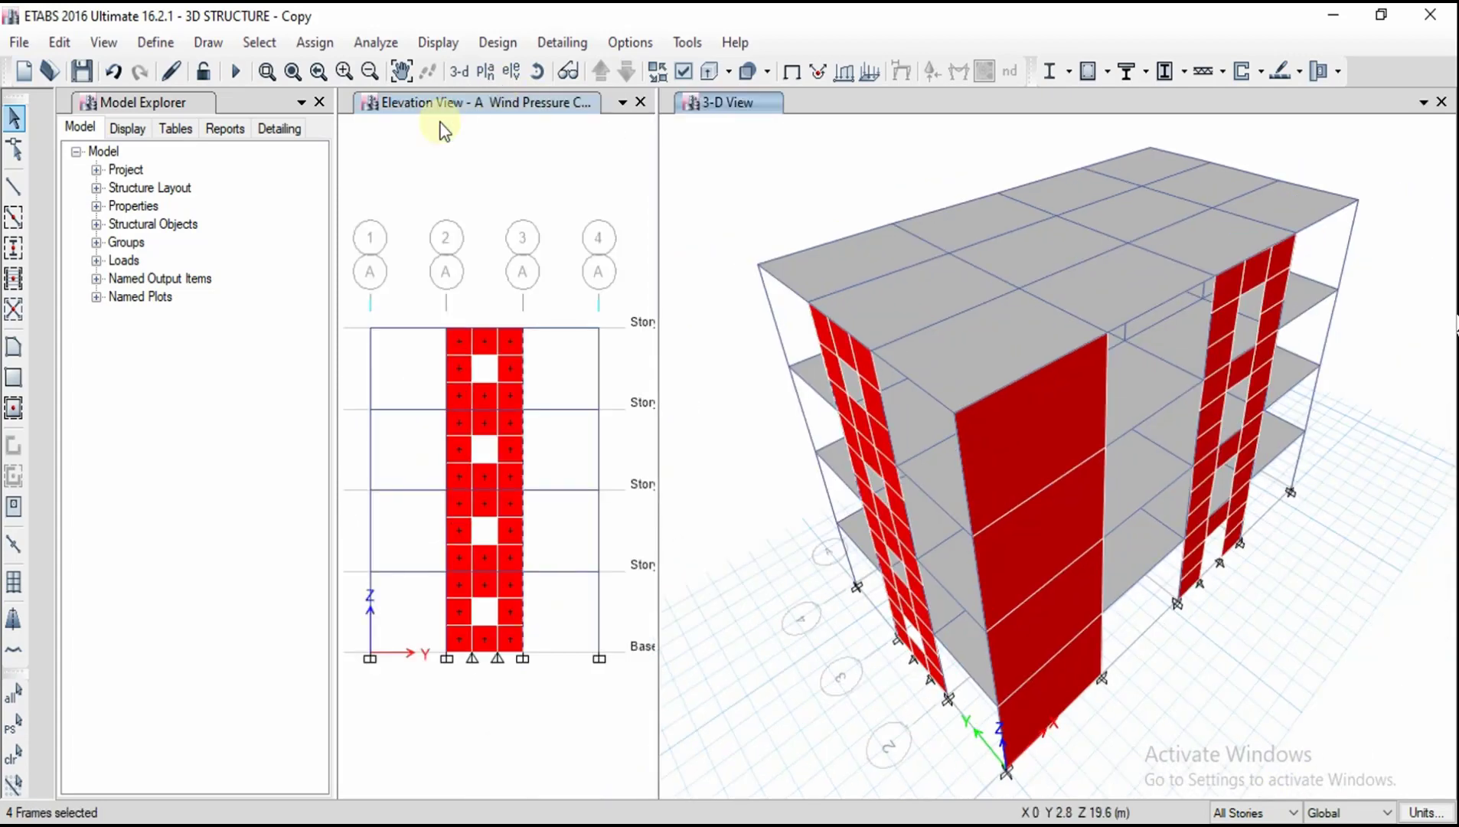
pyautogui.click(512, 72)
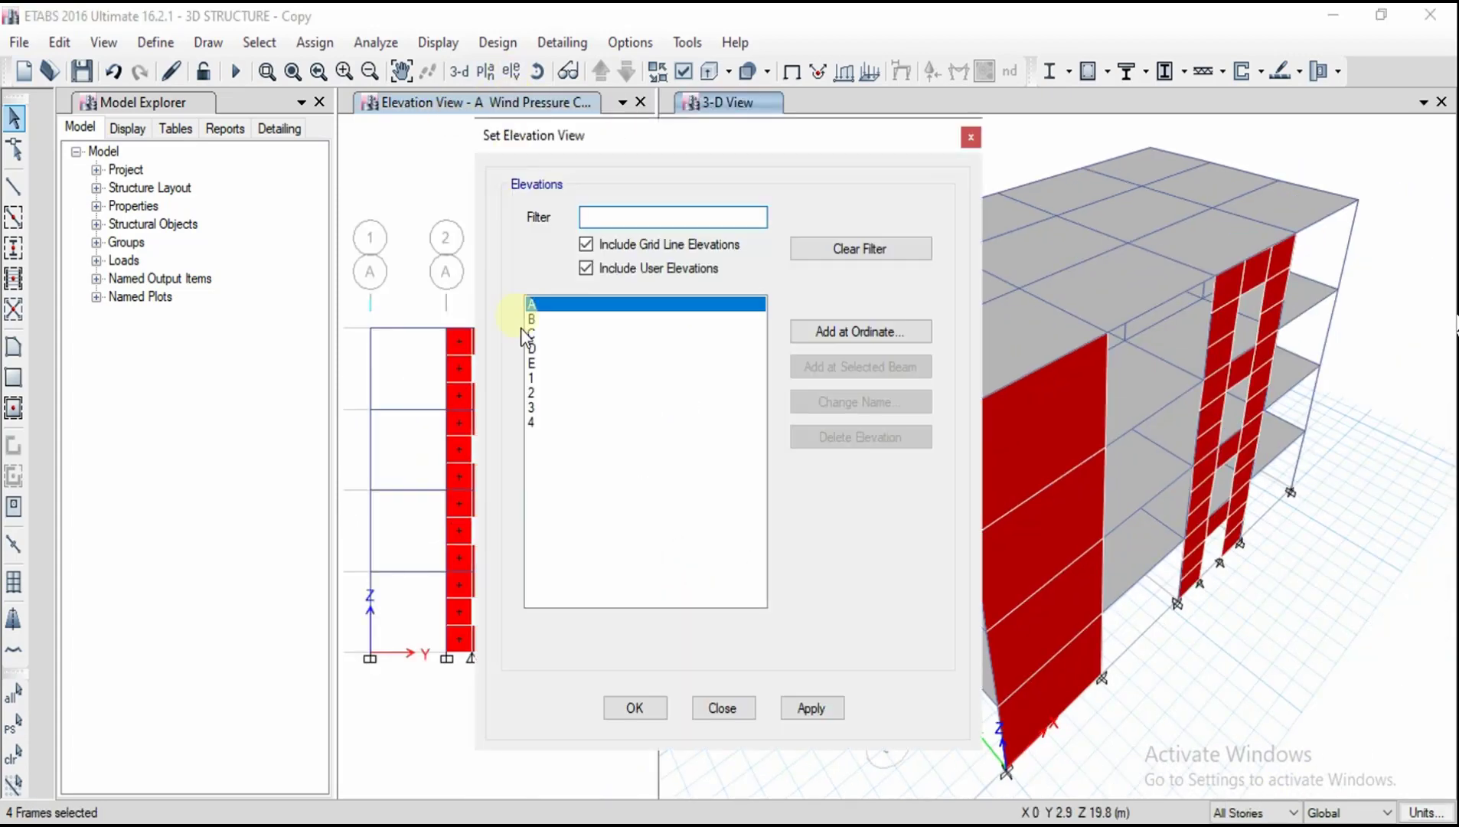
pyautogui.click(531, 378)
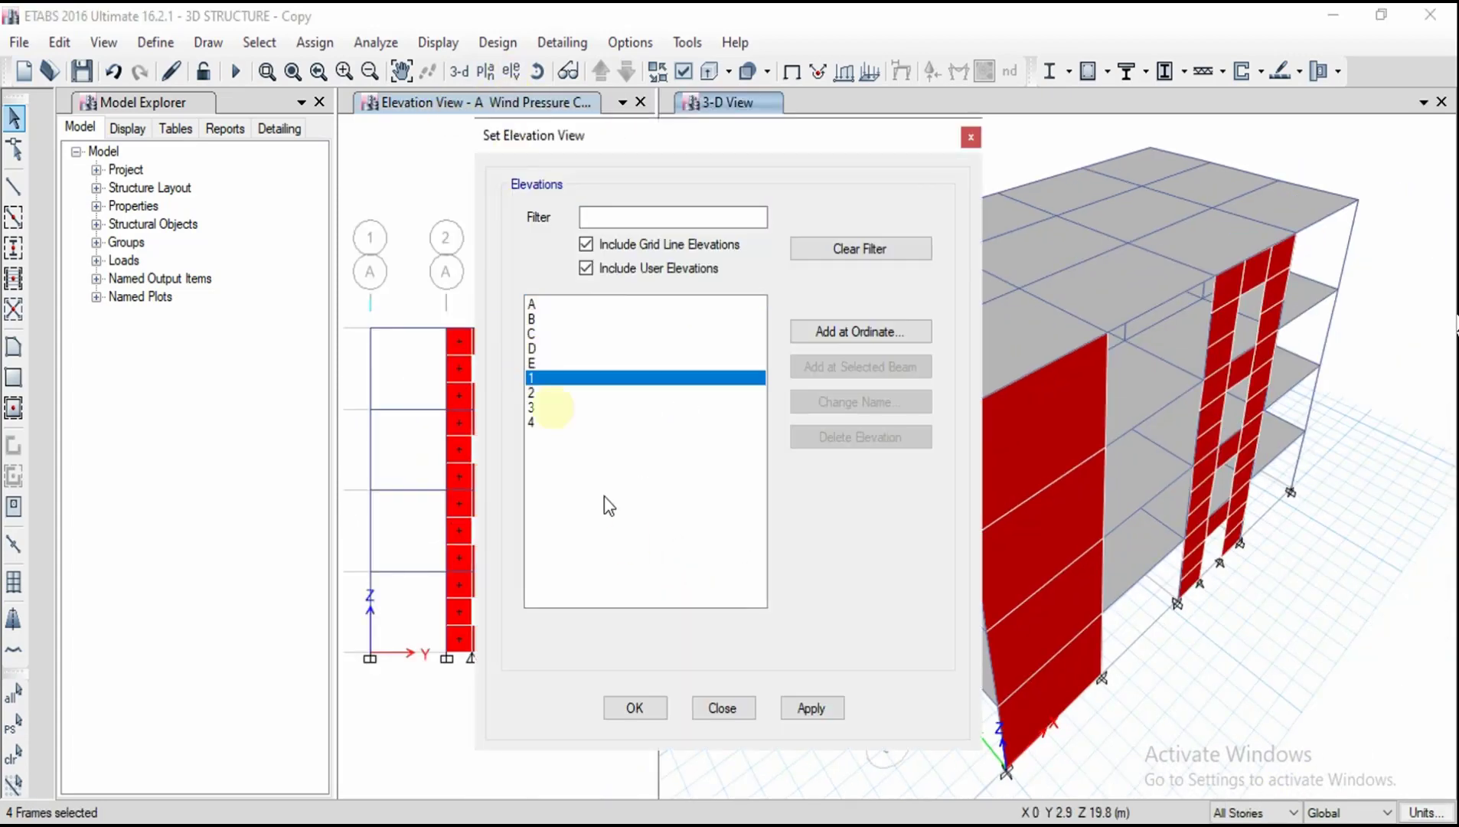
pyautogui.click(785, 700)
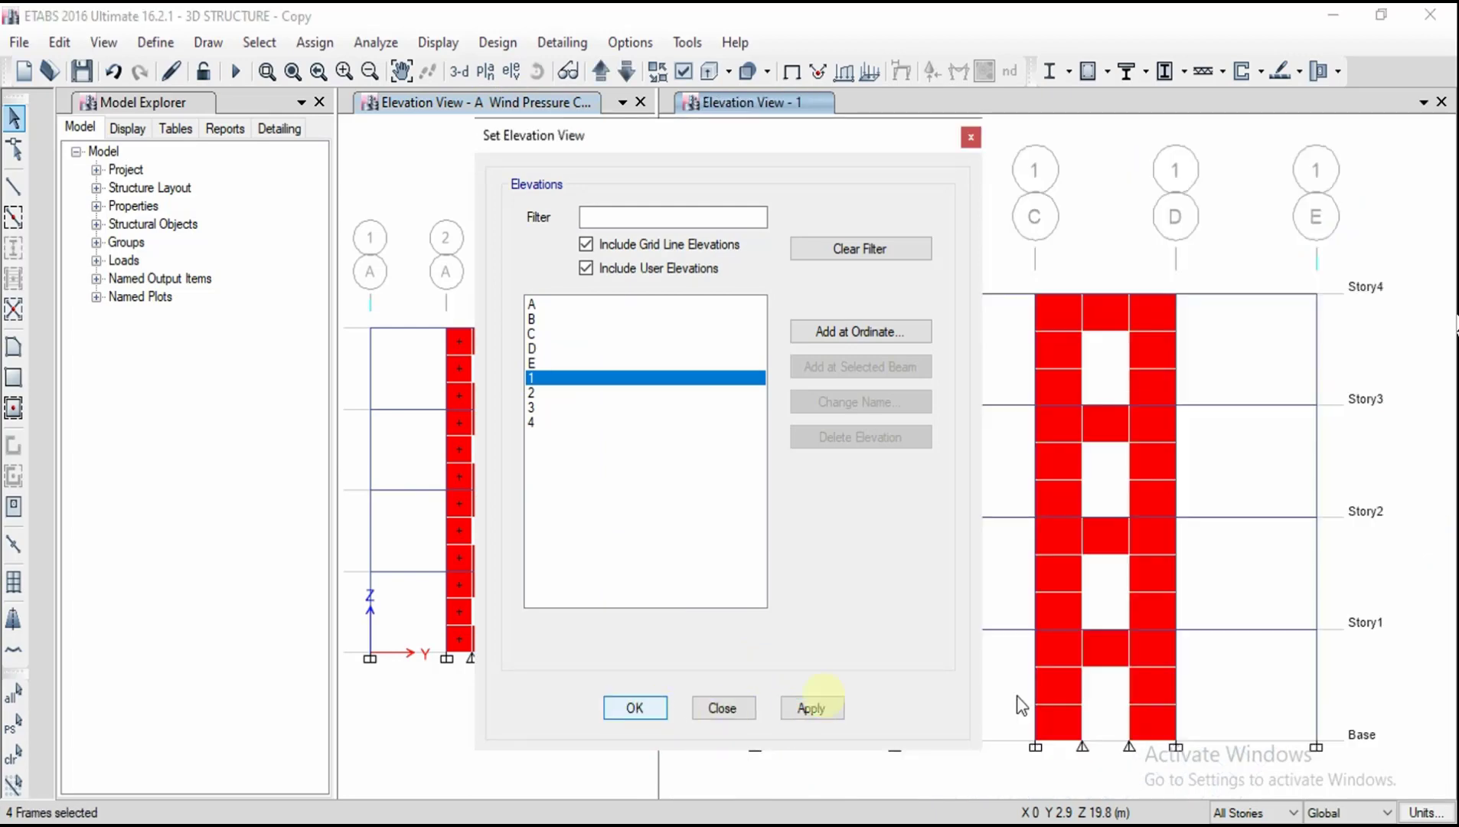
# Assign pier label P1 to the lowest wall panel beside grid C in all four stories on elevation 1.
pyautogui.click(1060, 708)
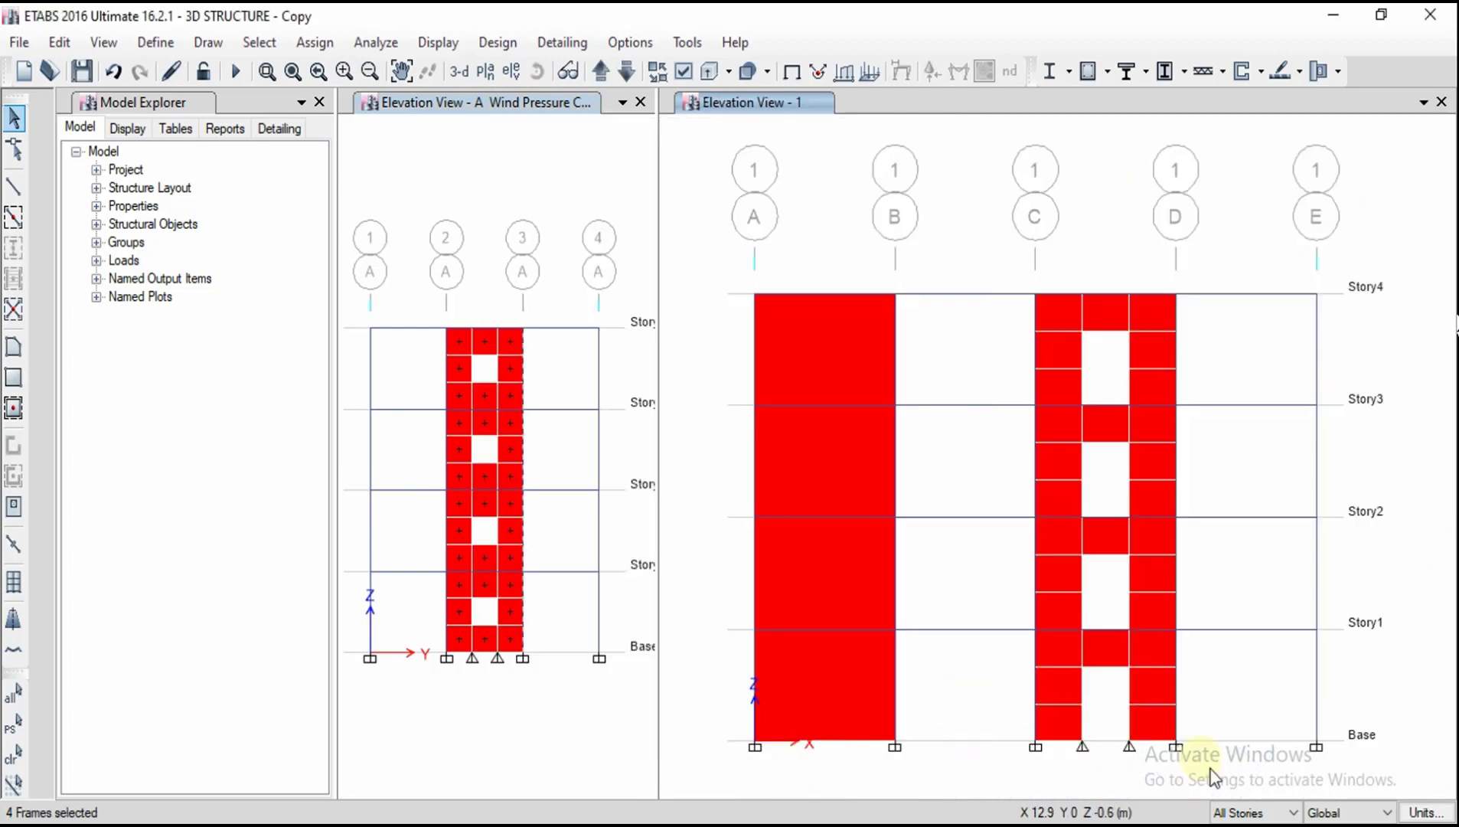
pyautogui.click(1054, 726)
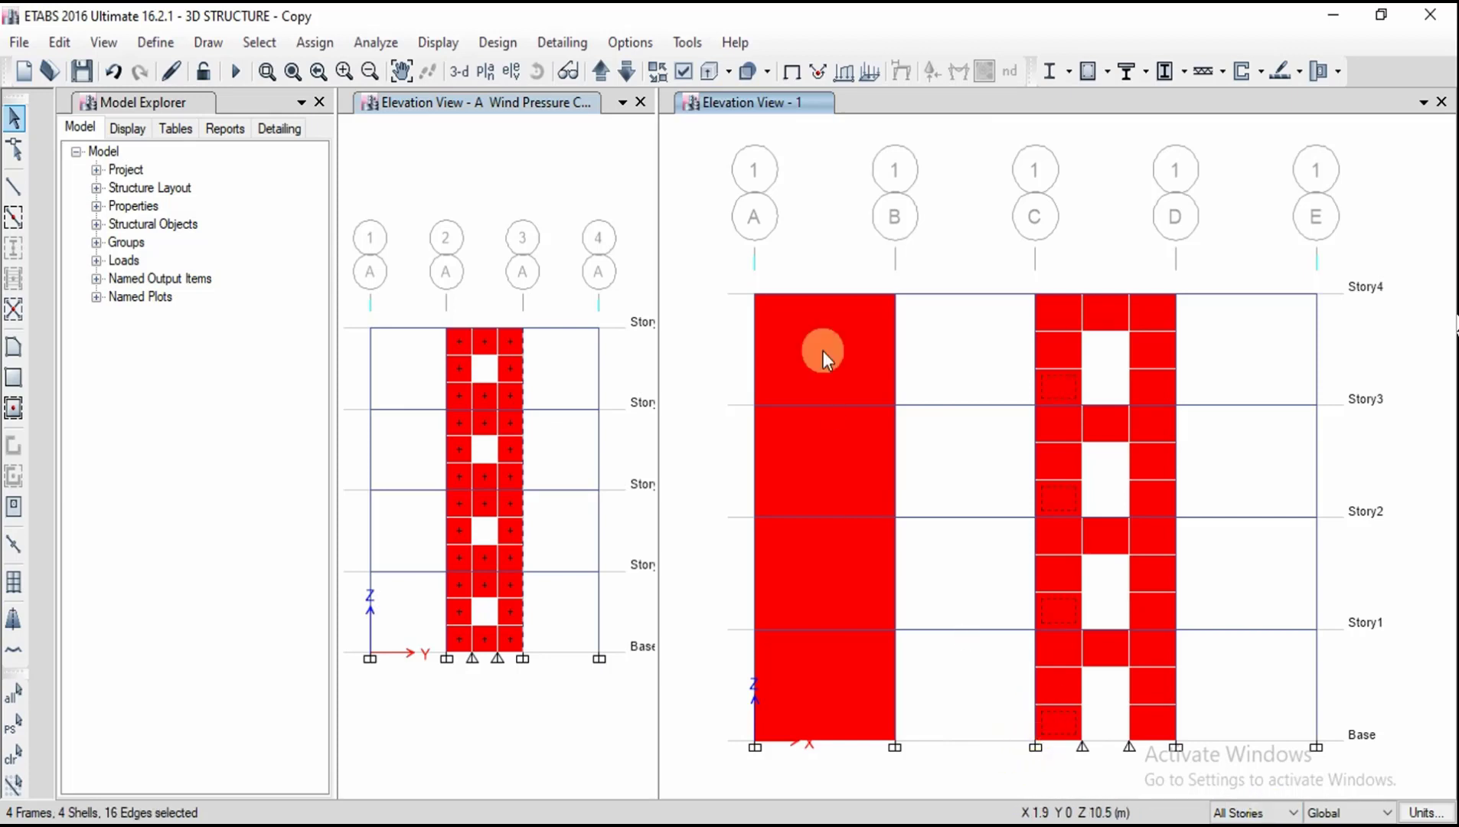
pyautogui.click(323, 47)
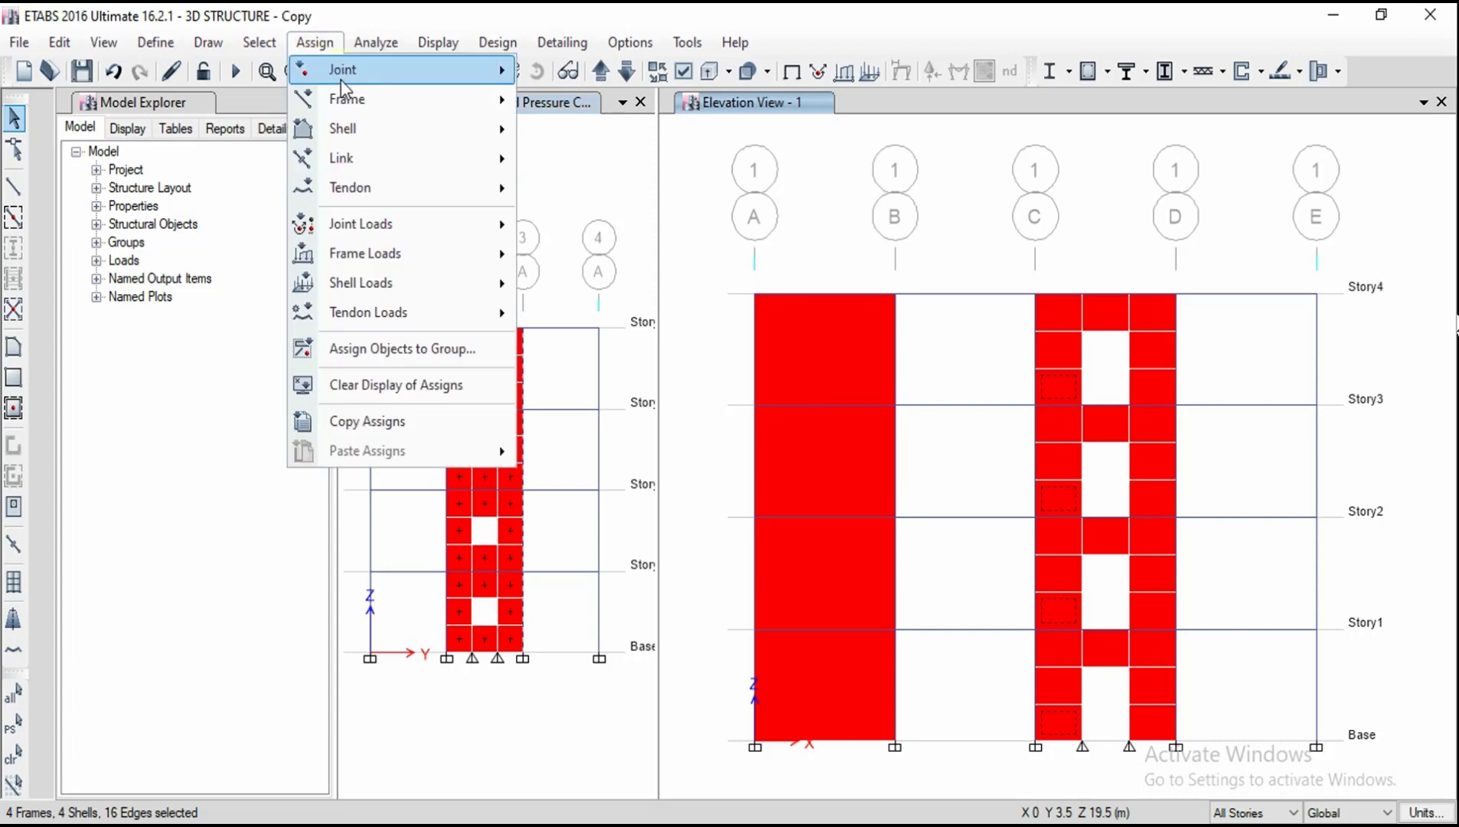
pyautogui.moveTo(351, 135)
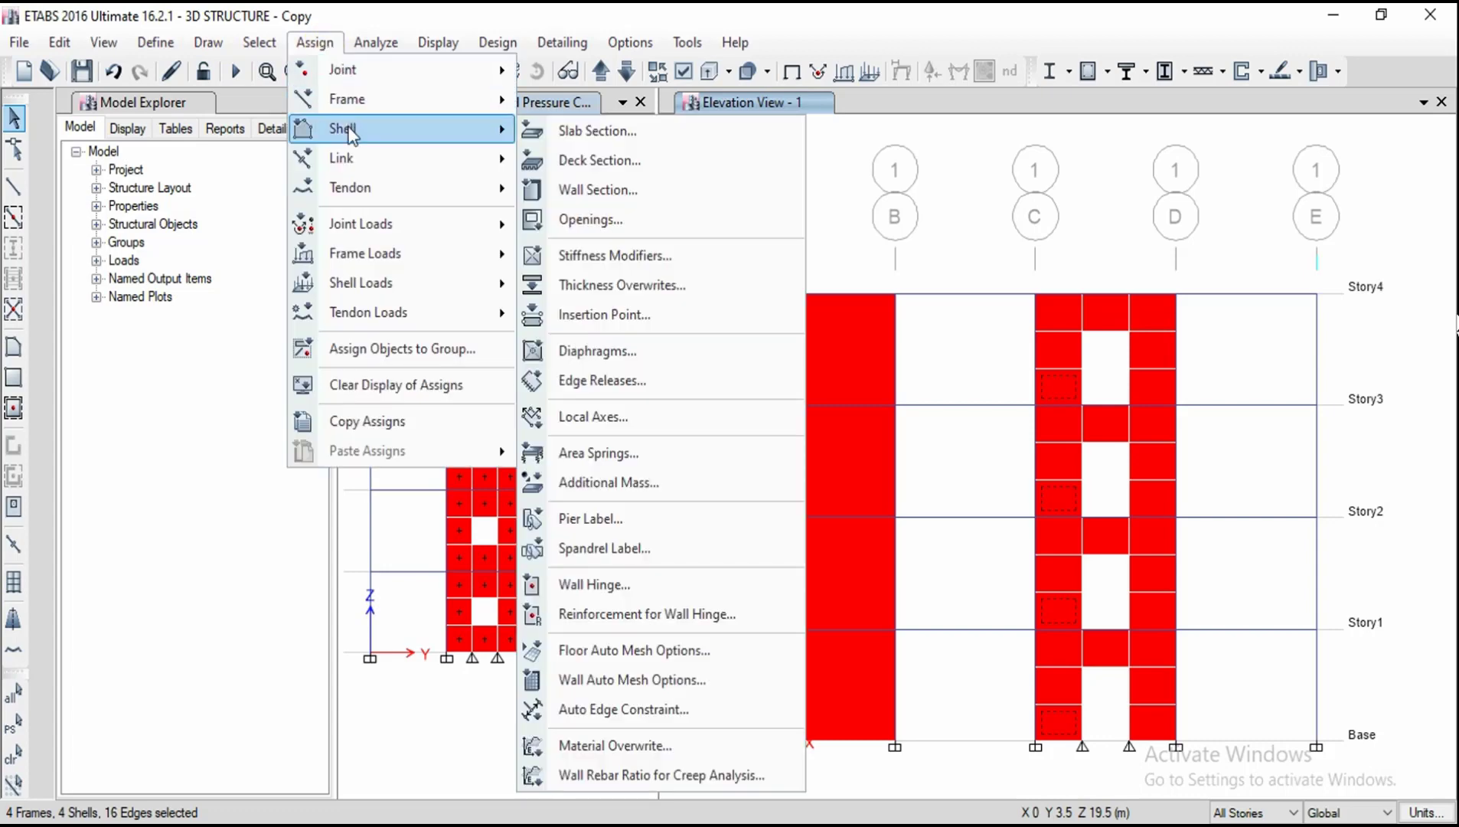
pyautogui.click(590, 519)
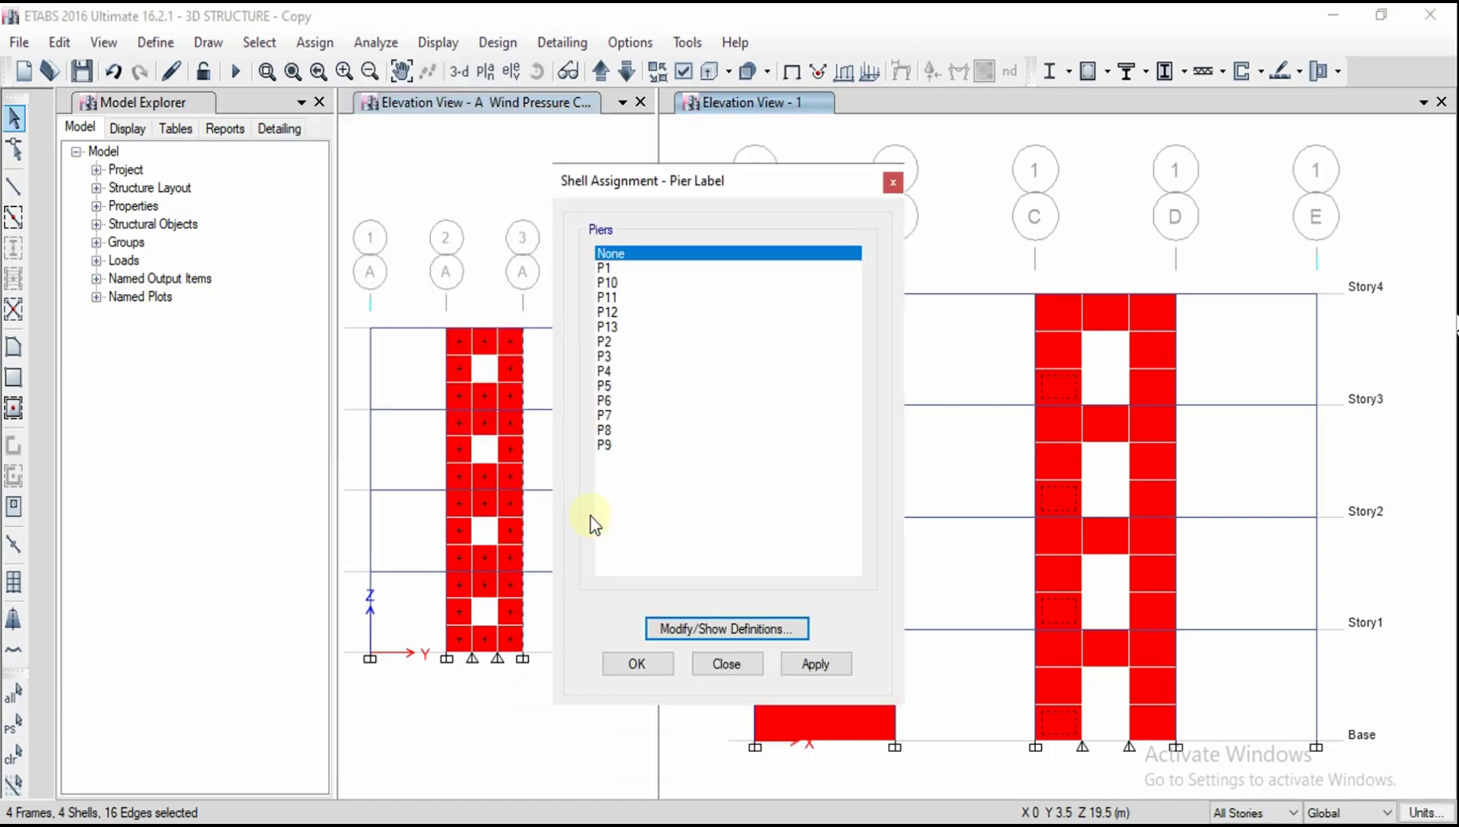
pyautogui.moveTo(763, 193); pyautogui.dragTo(578, 147)
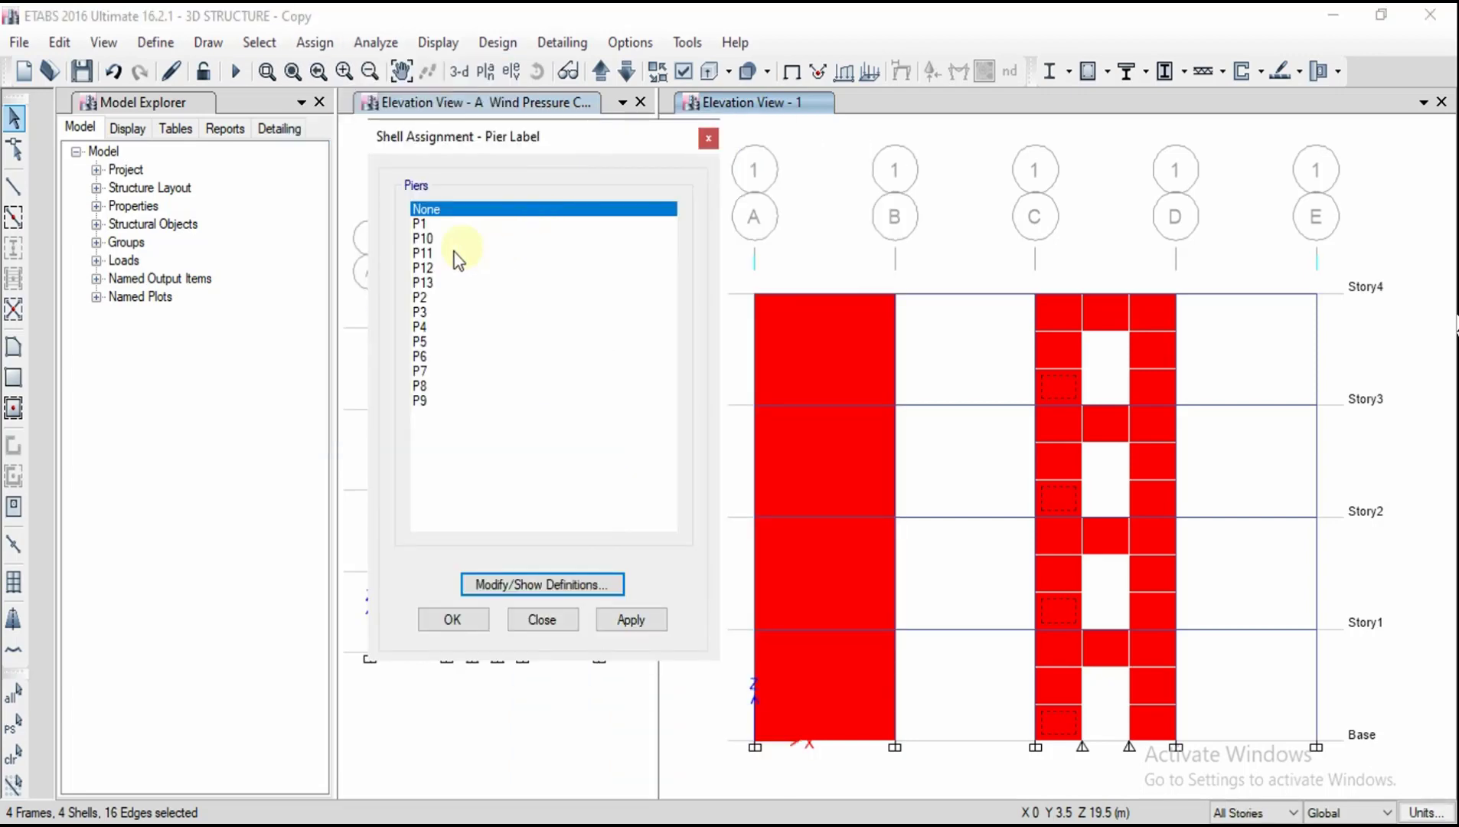
pyautogui.click(419, 225)
pyautogui.click(622, 621)
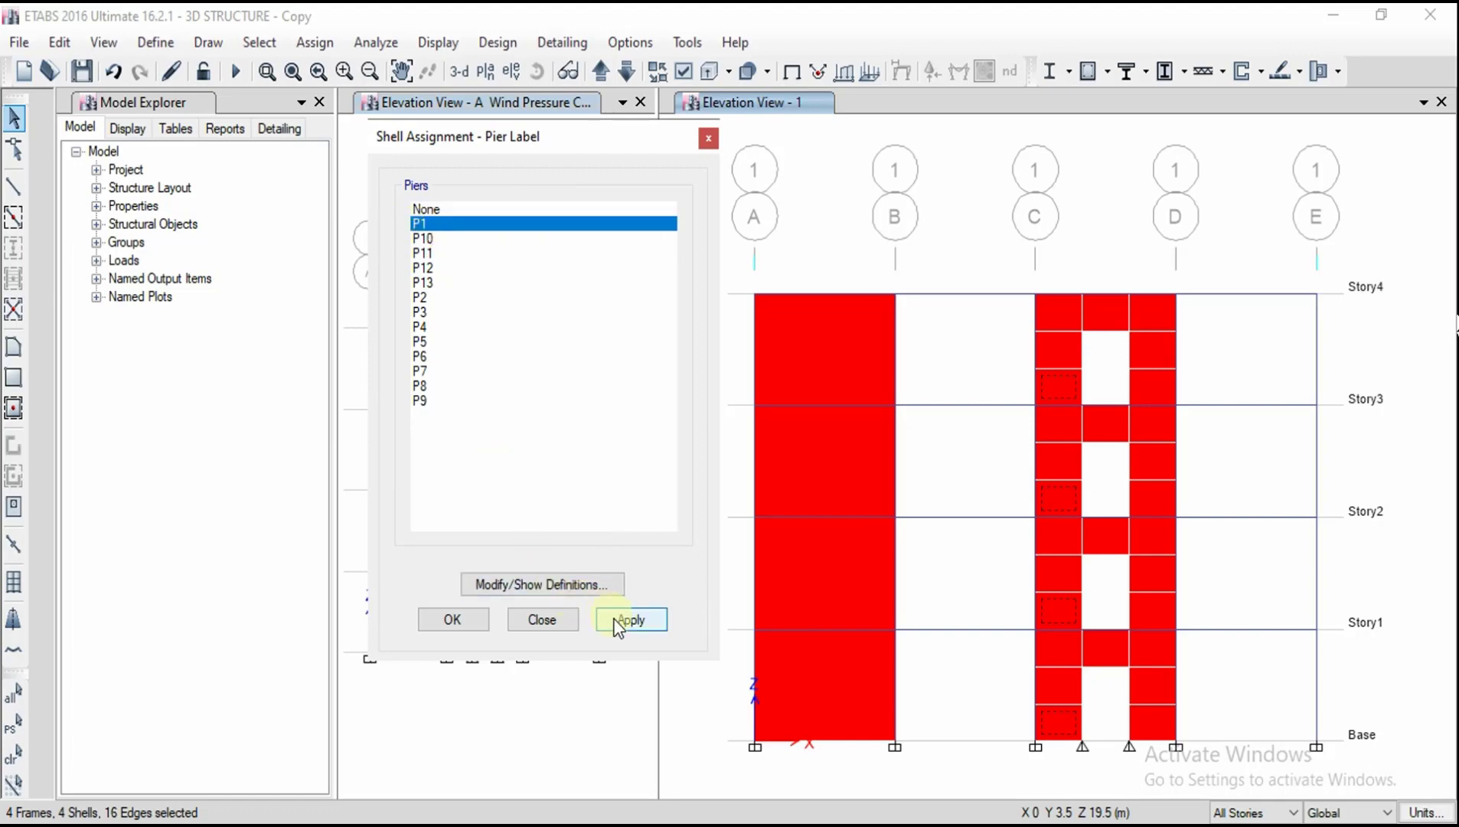
# Assign pier label P2 to the middle wall panel beside grid C in all four stories on elevation 1.
pyautogui.click(1074, 373)
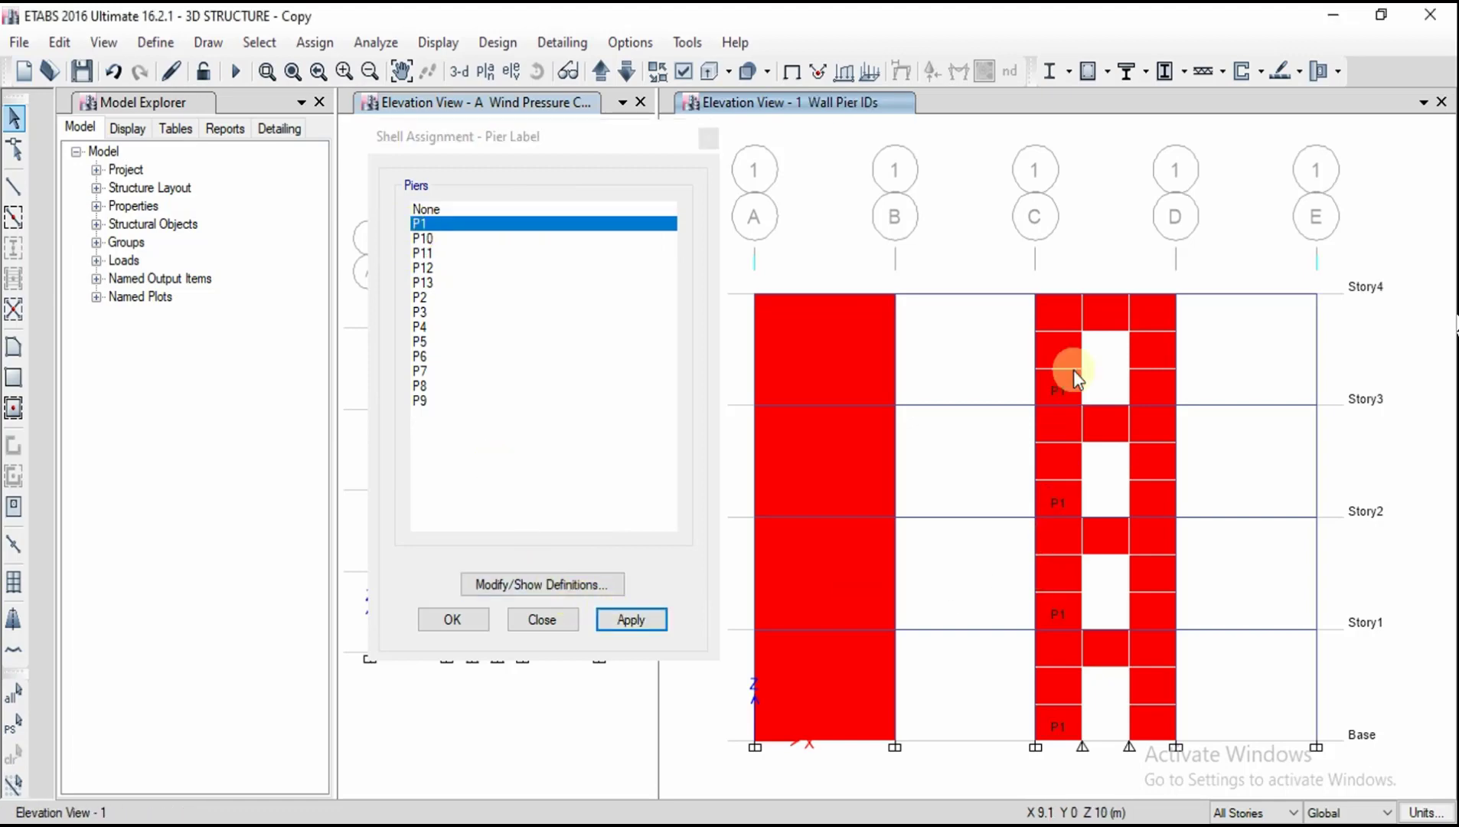
pyautogui.click(1058, 459)
pyautogui.click(1058, 572)
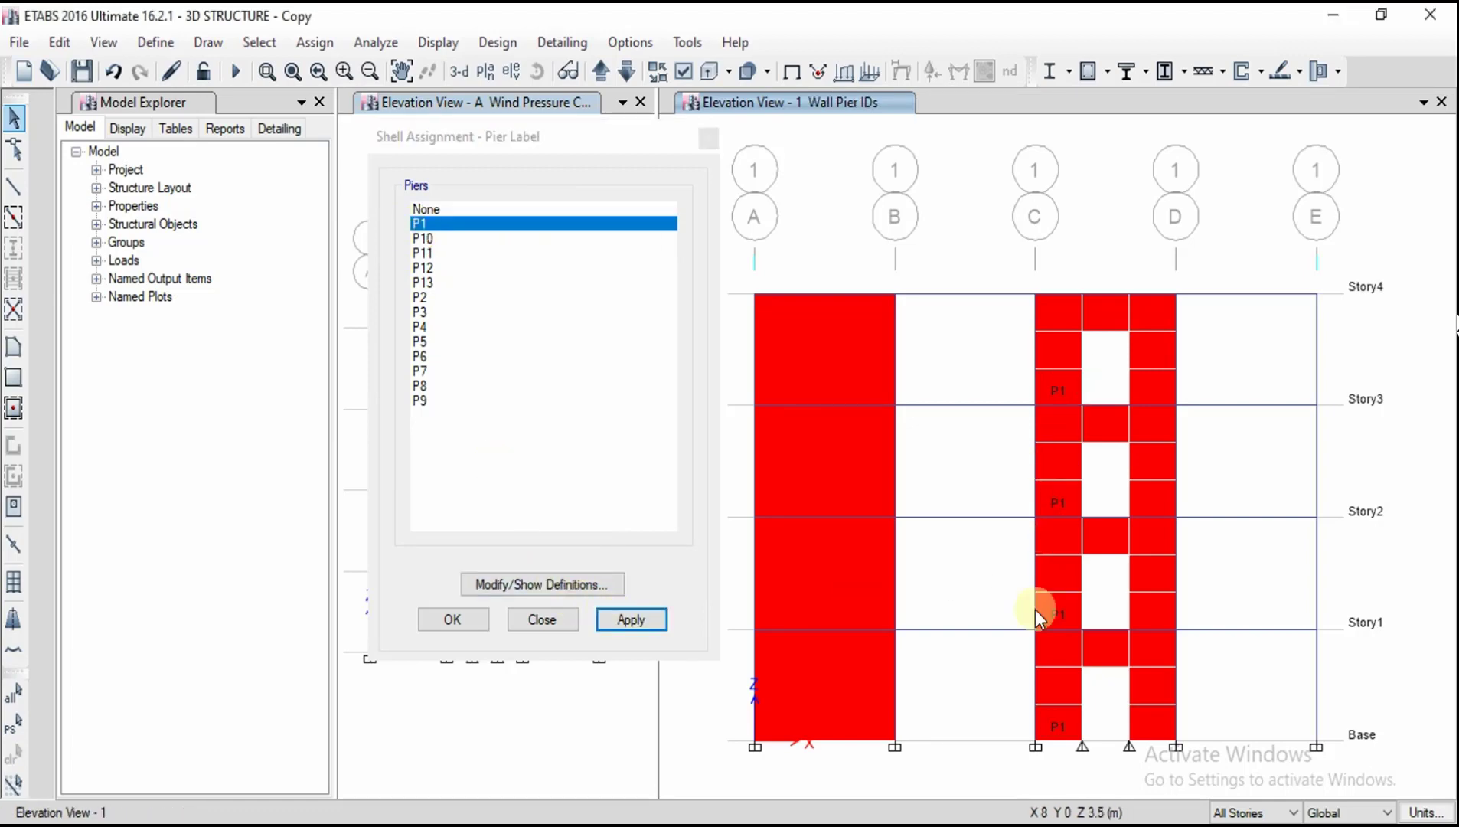
pyautogui.click(1056, 679)
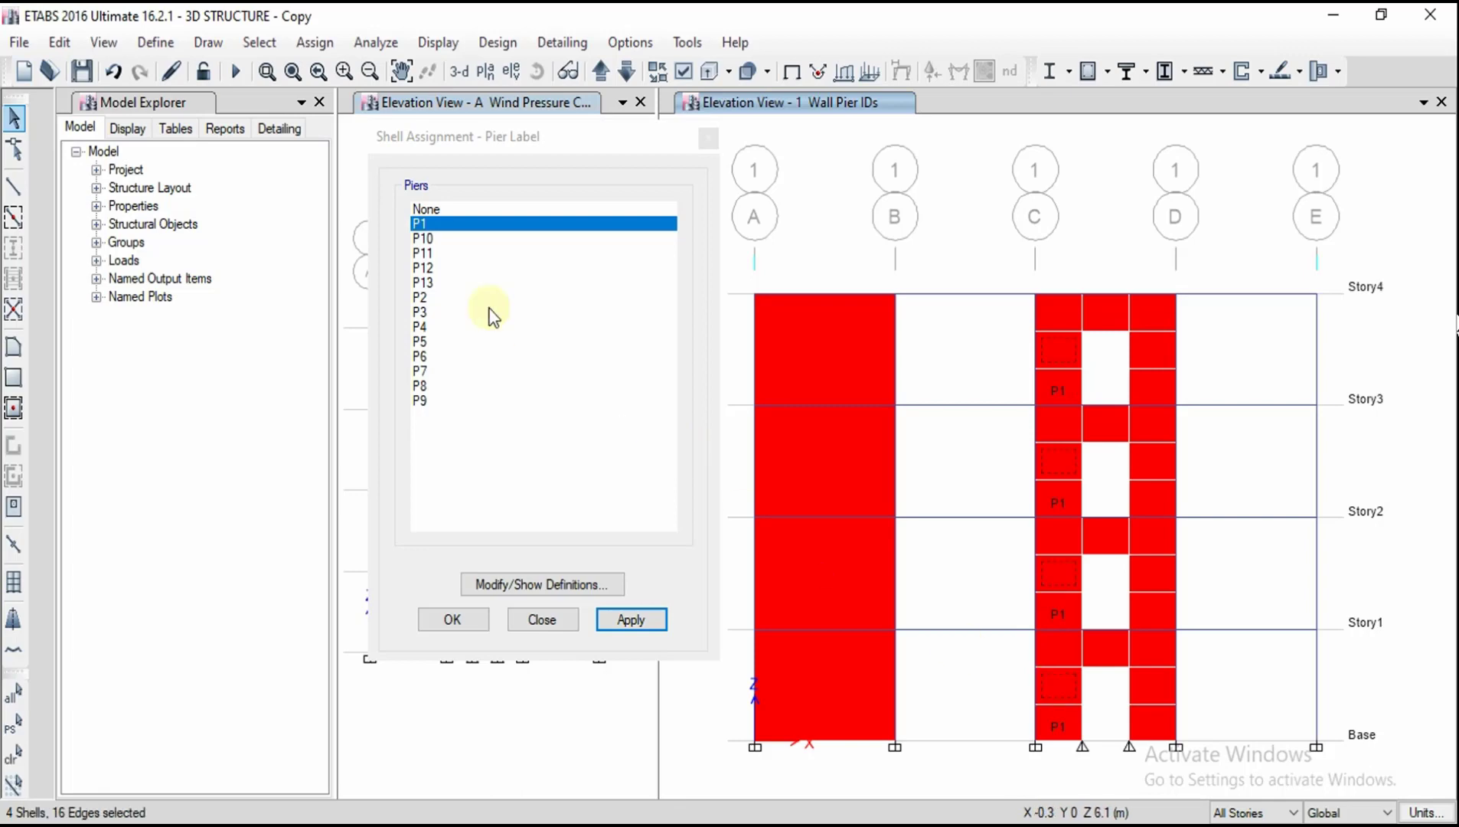
pyautogui.click(417, 297)
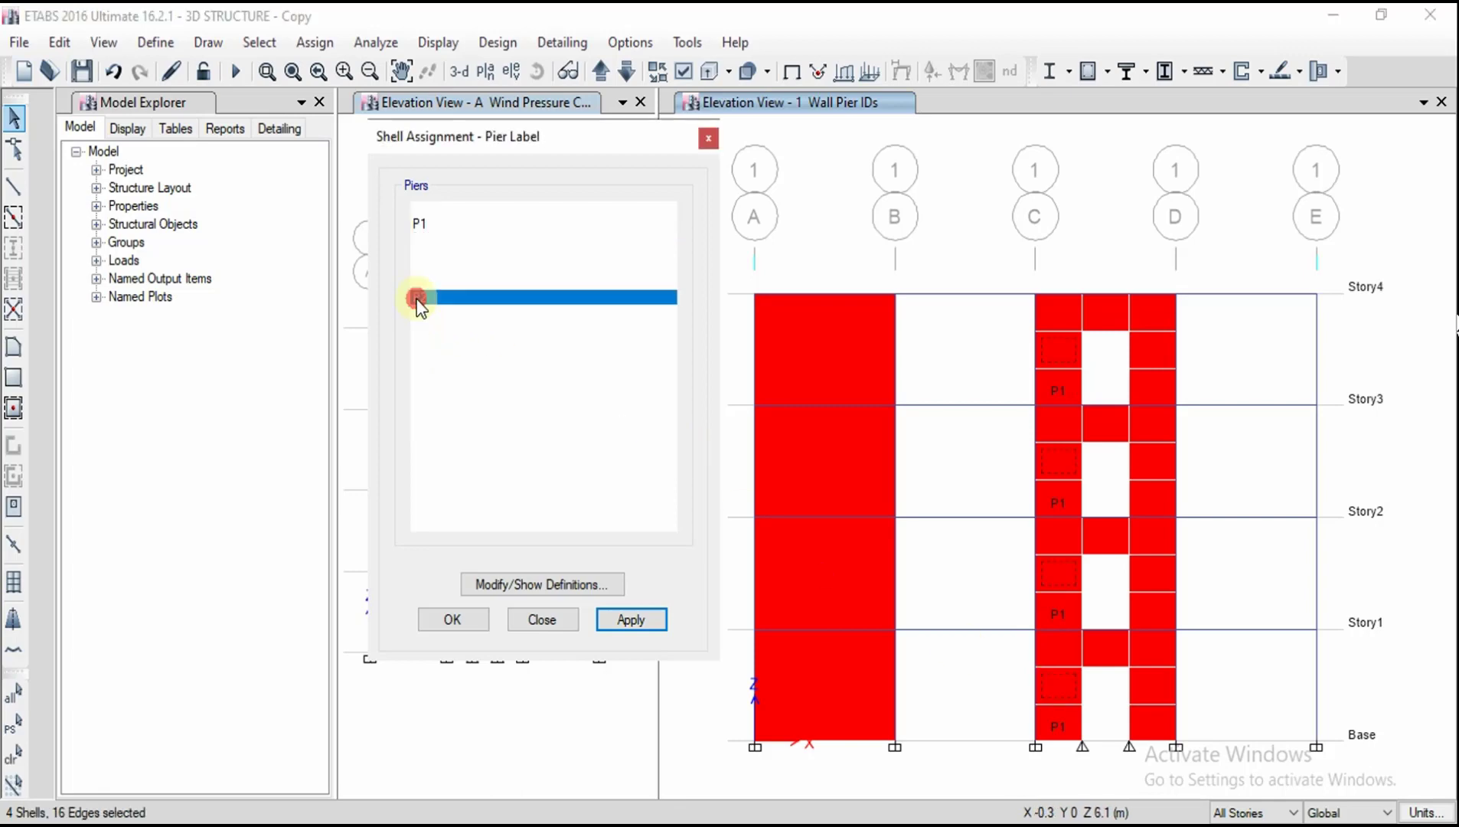
pyautogui.click(624, 618)
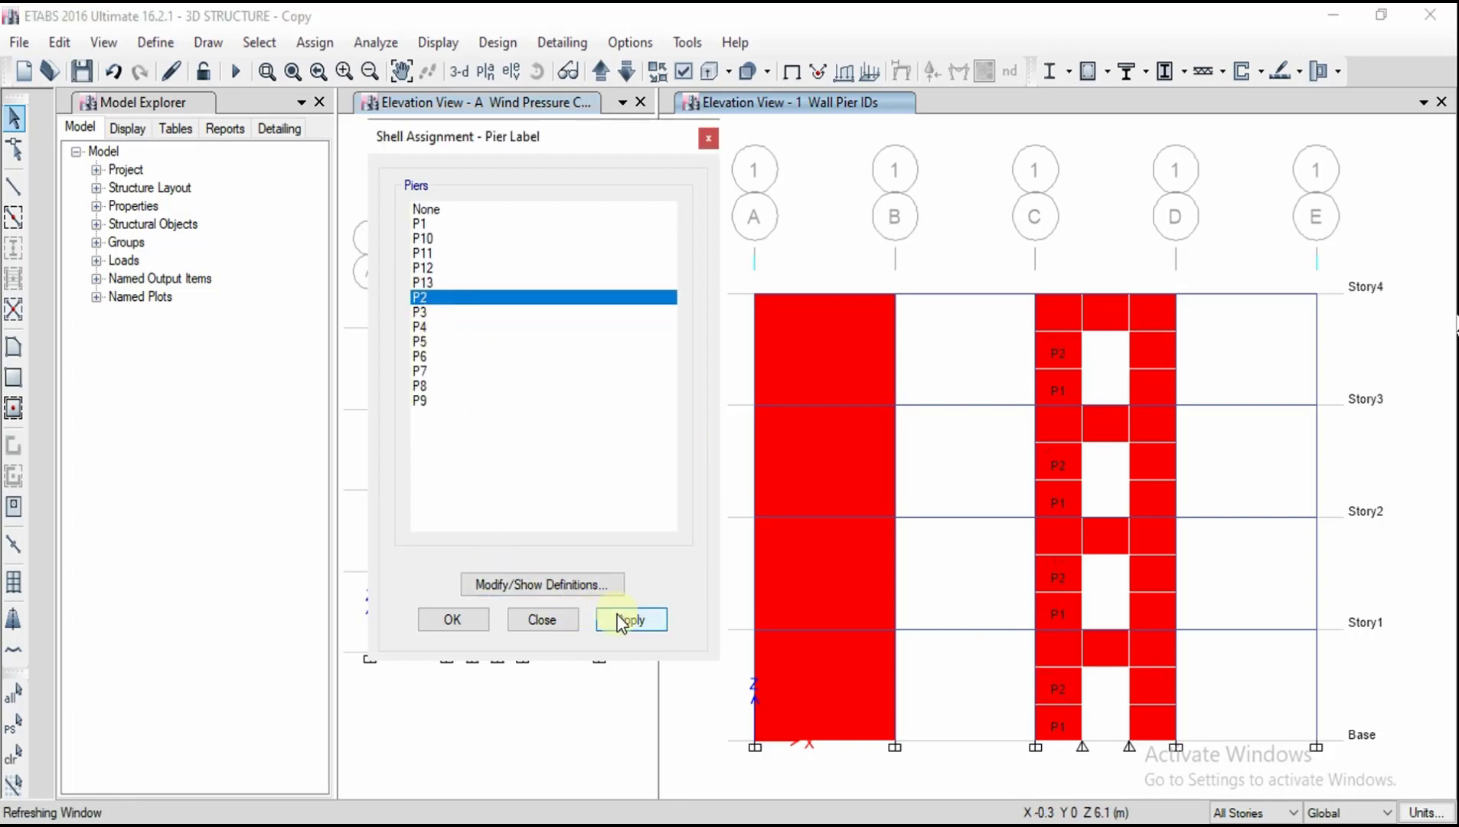
# Assign pier label P3 to the uppermost wall panel beside grid C in all four stories on elevation 1.
pyautogui.click(1053, 654)
pyautogui.click(425, 313)
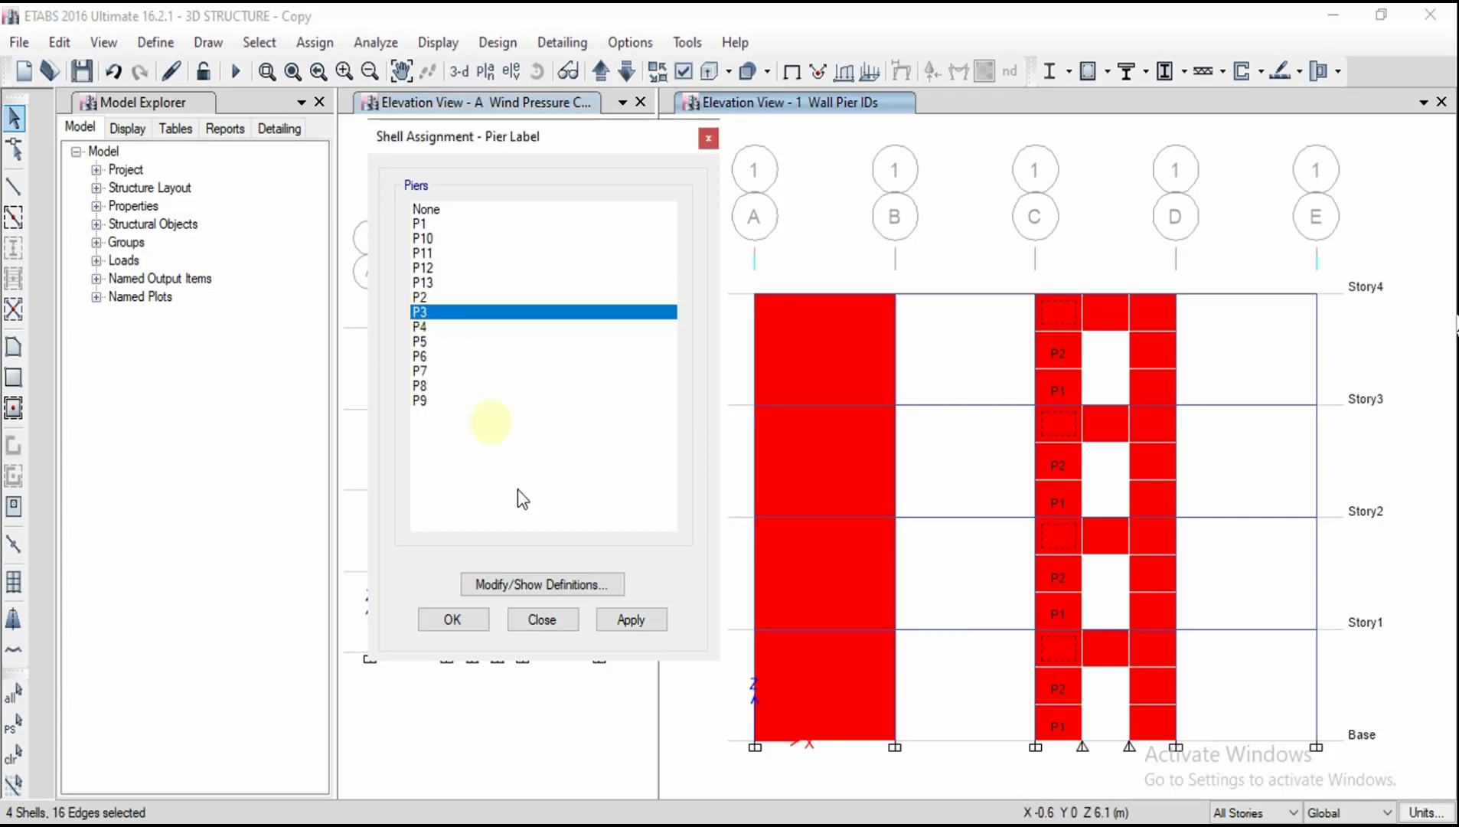
pyautogui.click(629, 620)
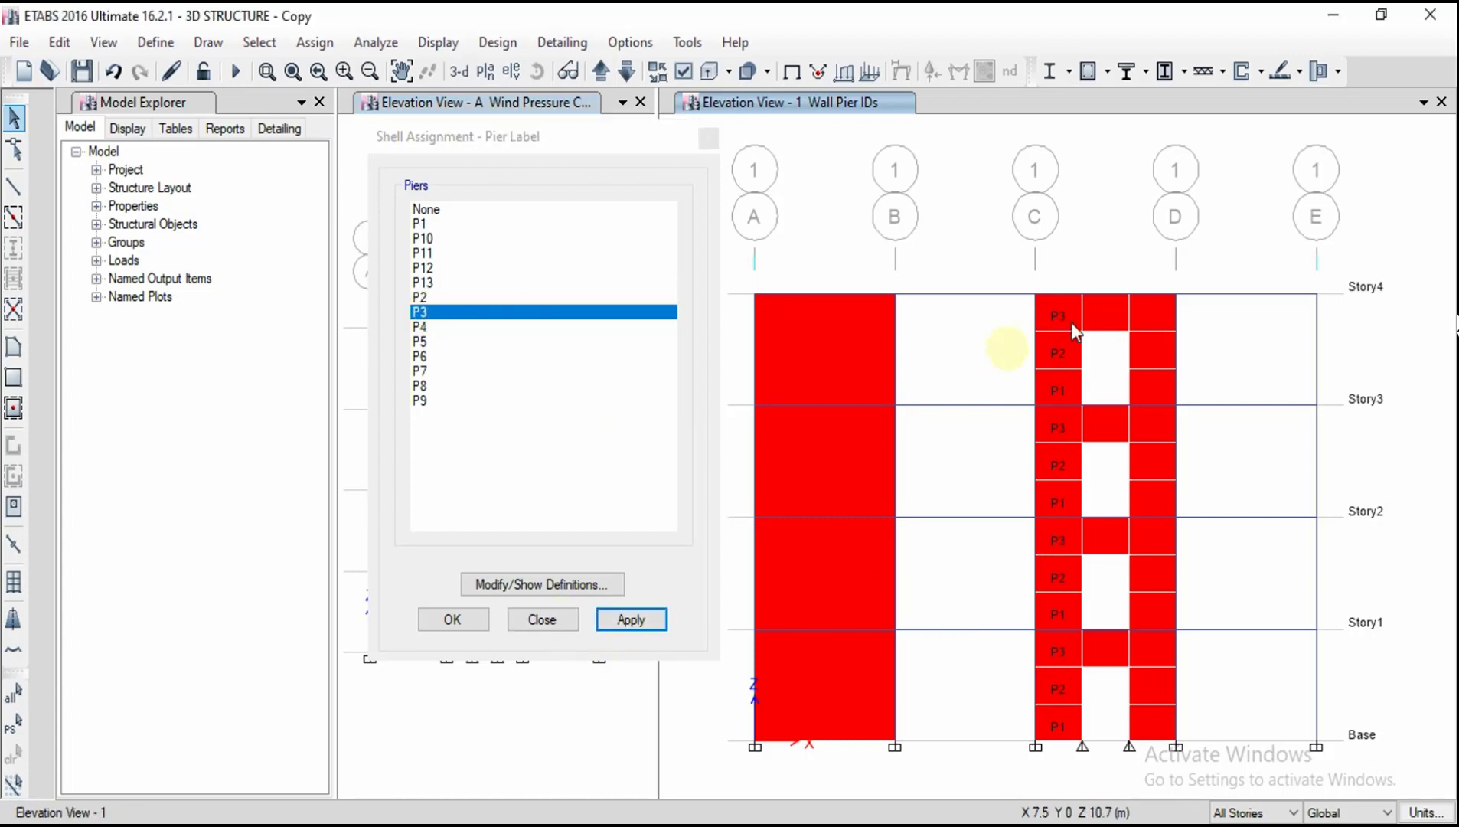
# Assign pier label P4 to the uppermost and P5 to the middle wall panels beside grid D in all four stories on elevation 1.
pyautogui.click(1152, 312)
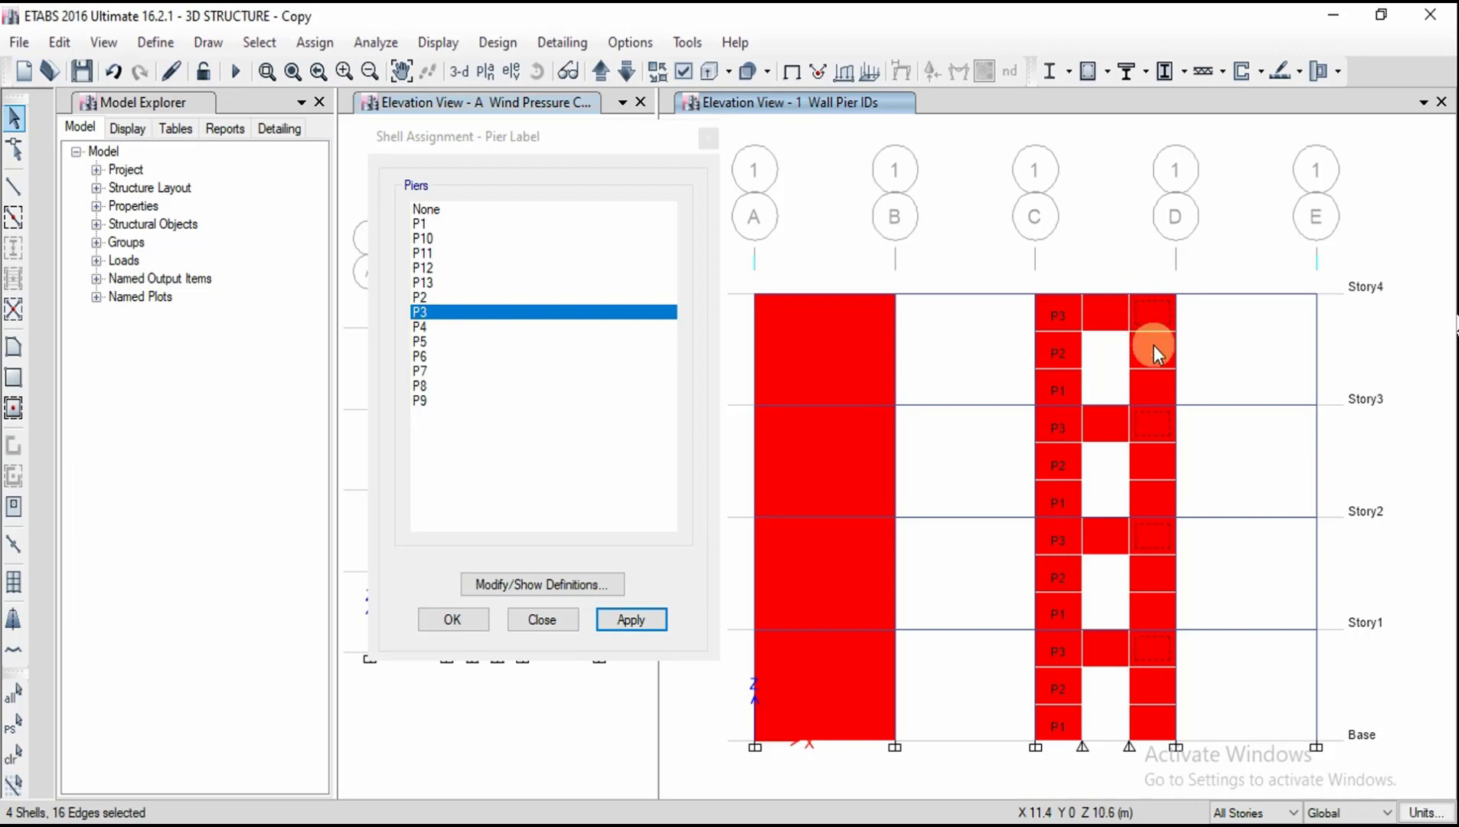
pyautogui.click(437, 328)
pyautogui.click(629, 620)
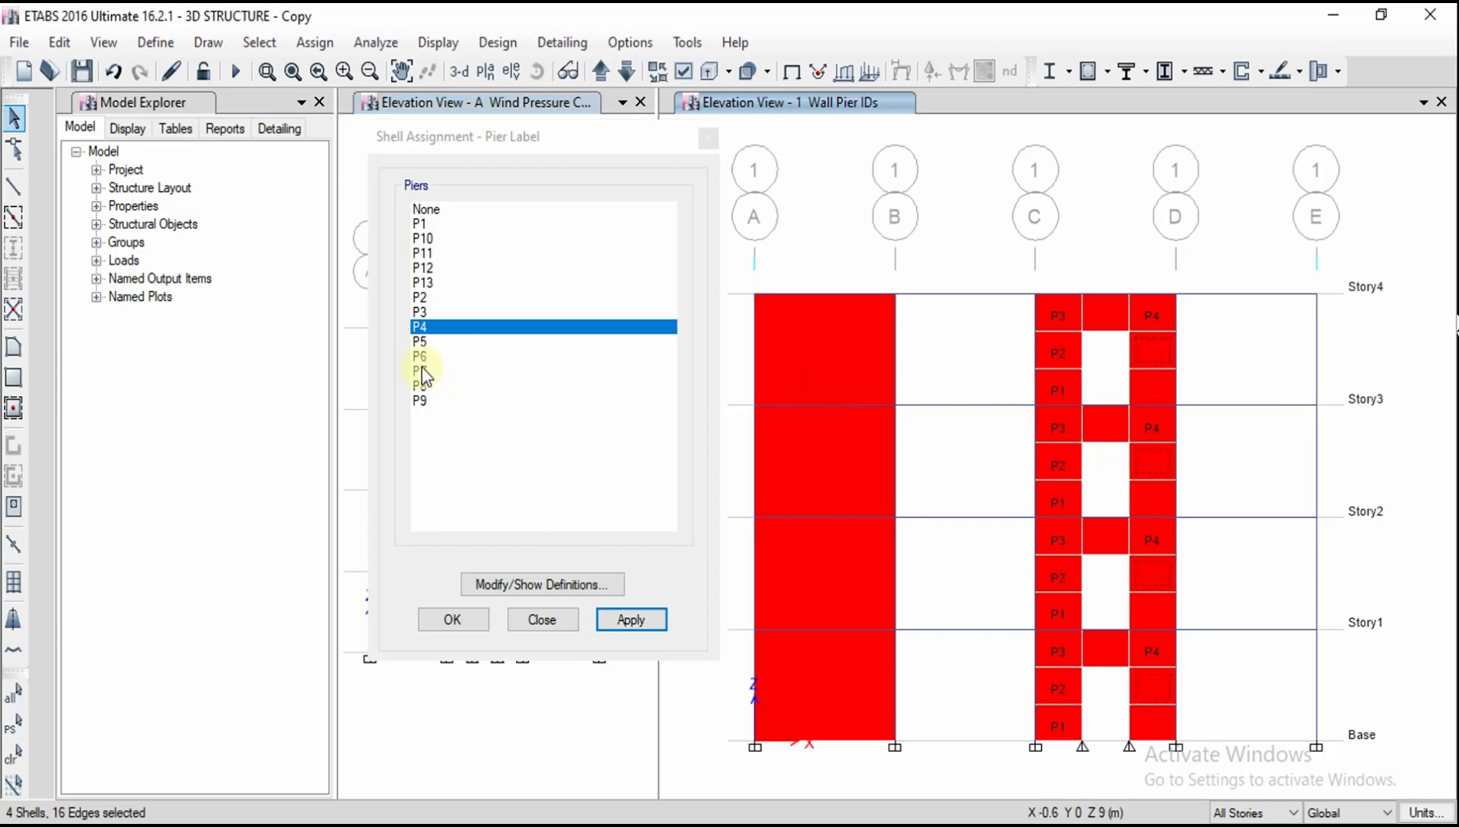
pyautogui.click(421, 341)
pyautogui.click(626, 618)
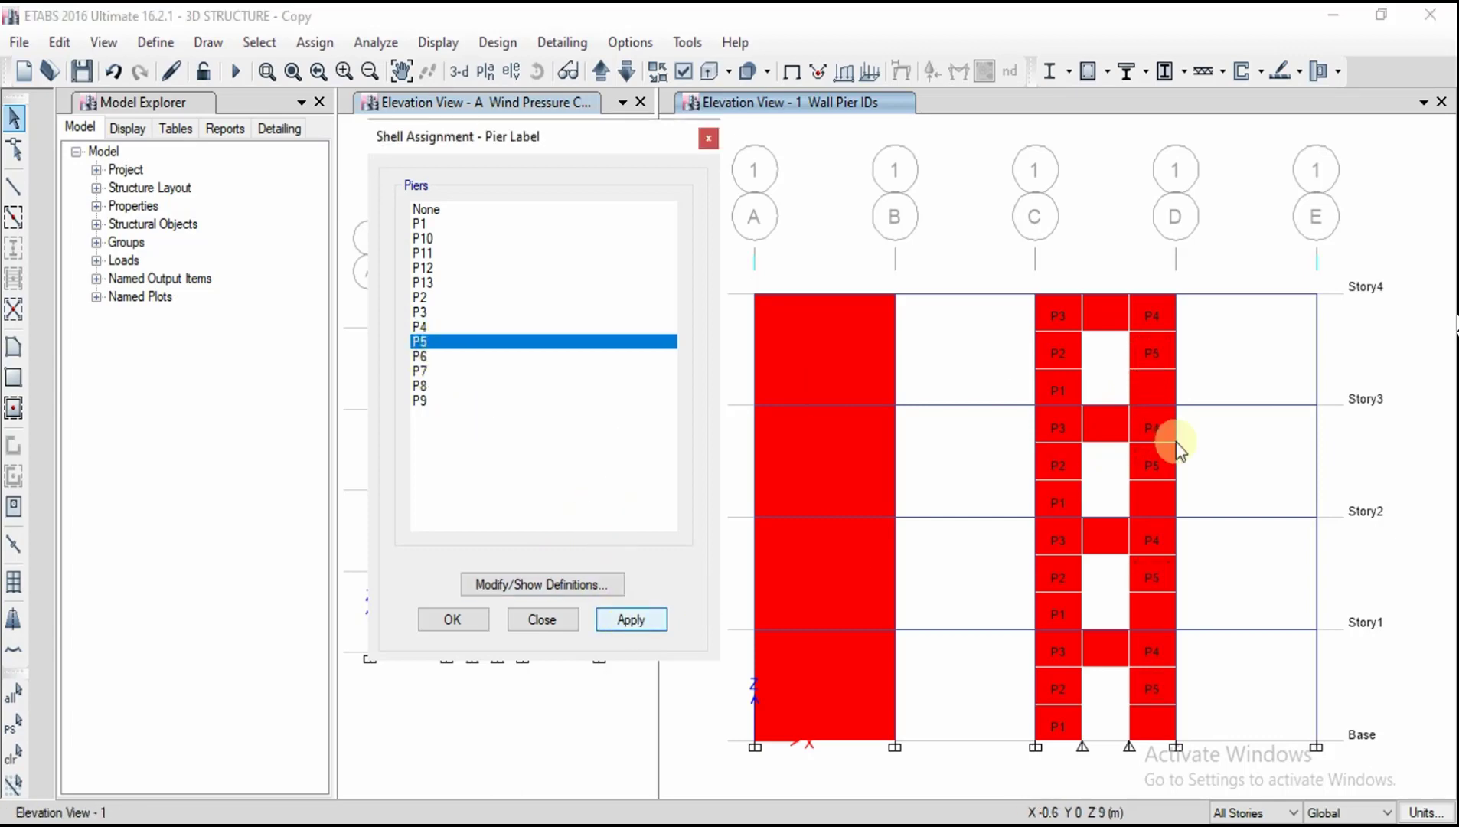
# Assign pier label P6 to the lowest wall panel beside grid D in all four stories on elevation 1.
pyautogui.click(1156, 399)
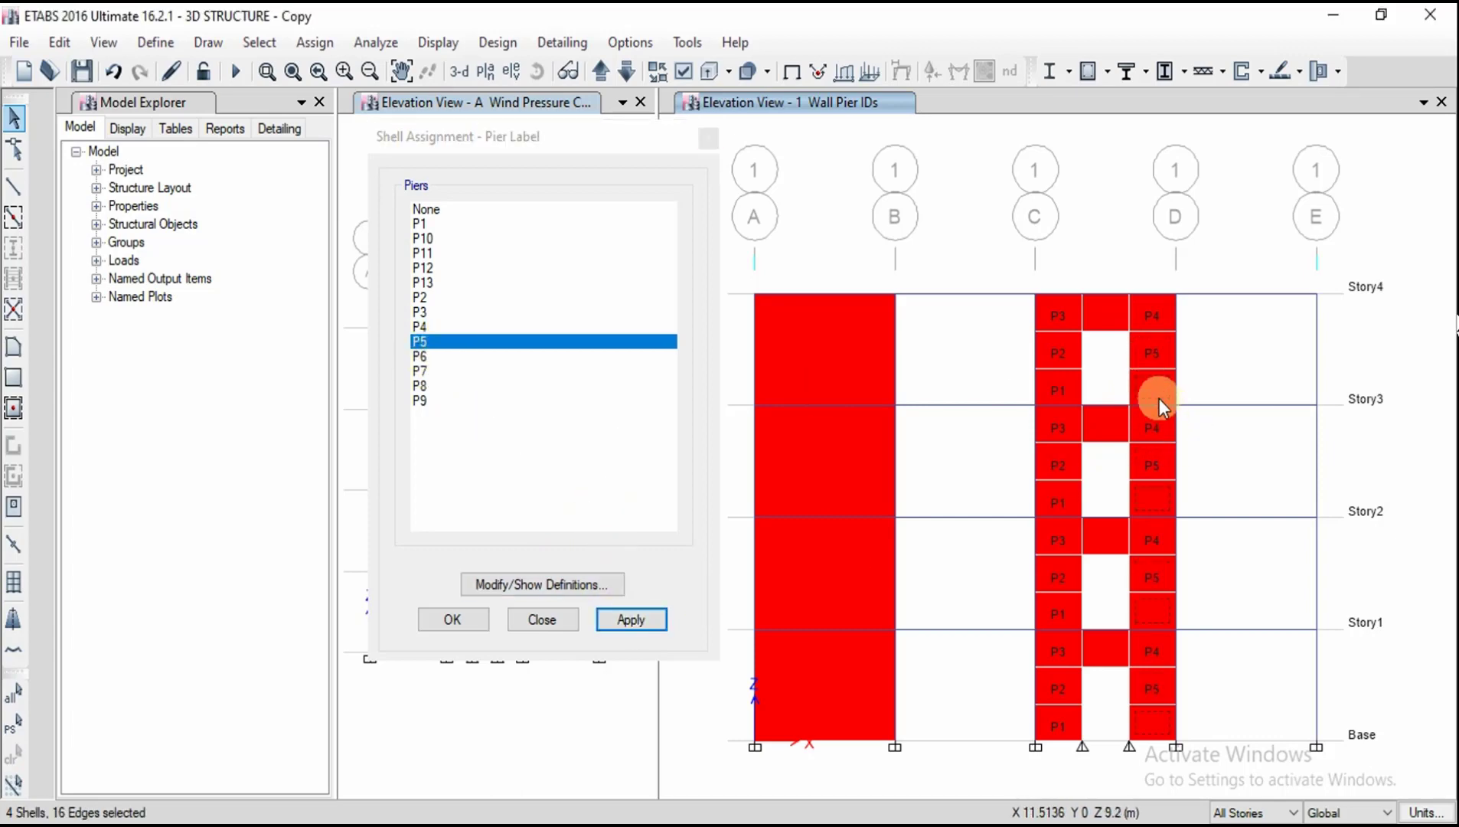
pyautogui.click(456, 356)
pyautogui.click(635, 613)
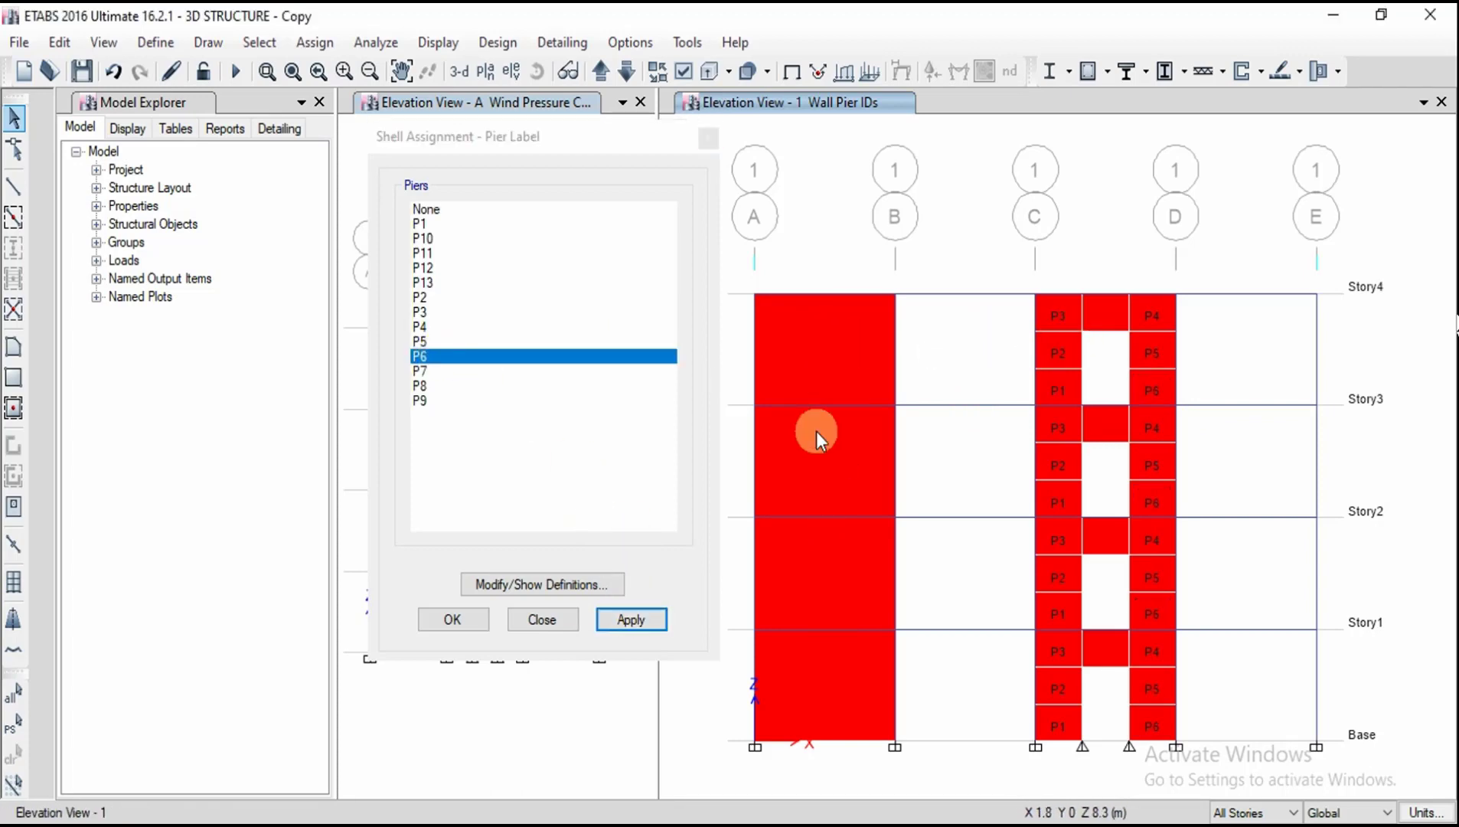
# Assign pier label P7 to the solid wall between grids A and B in all four stories on elevation 1.
pyautogui.click(813, 672)
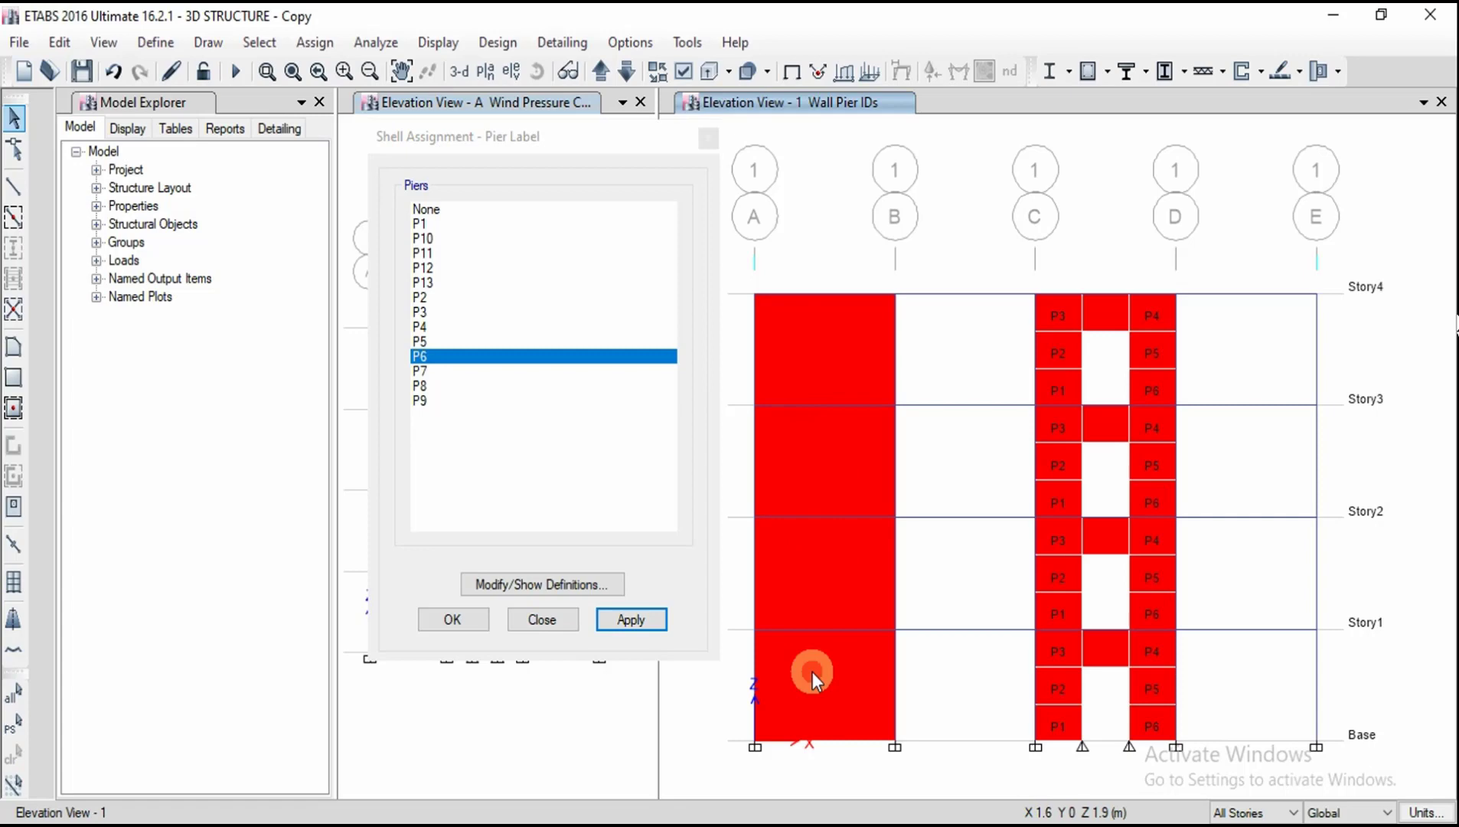
pyautogui.click(421, 373)
pyautogui.click(625, 612)
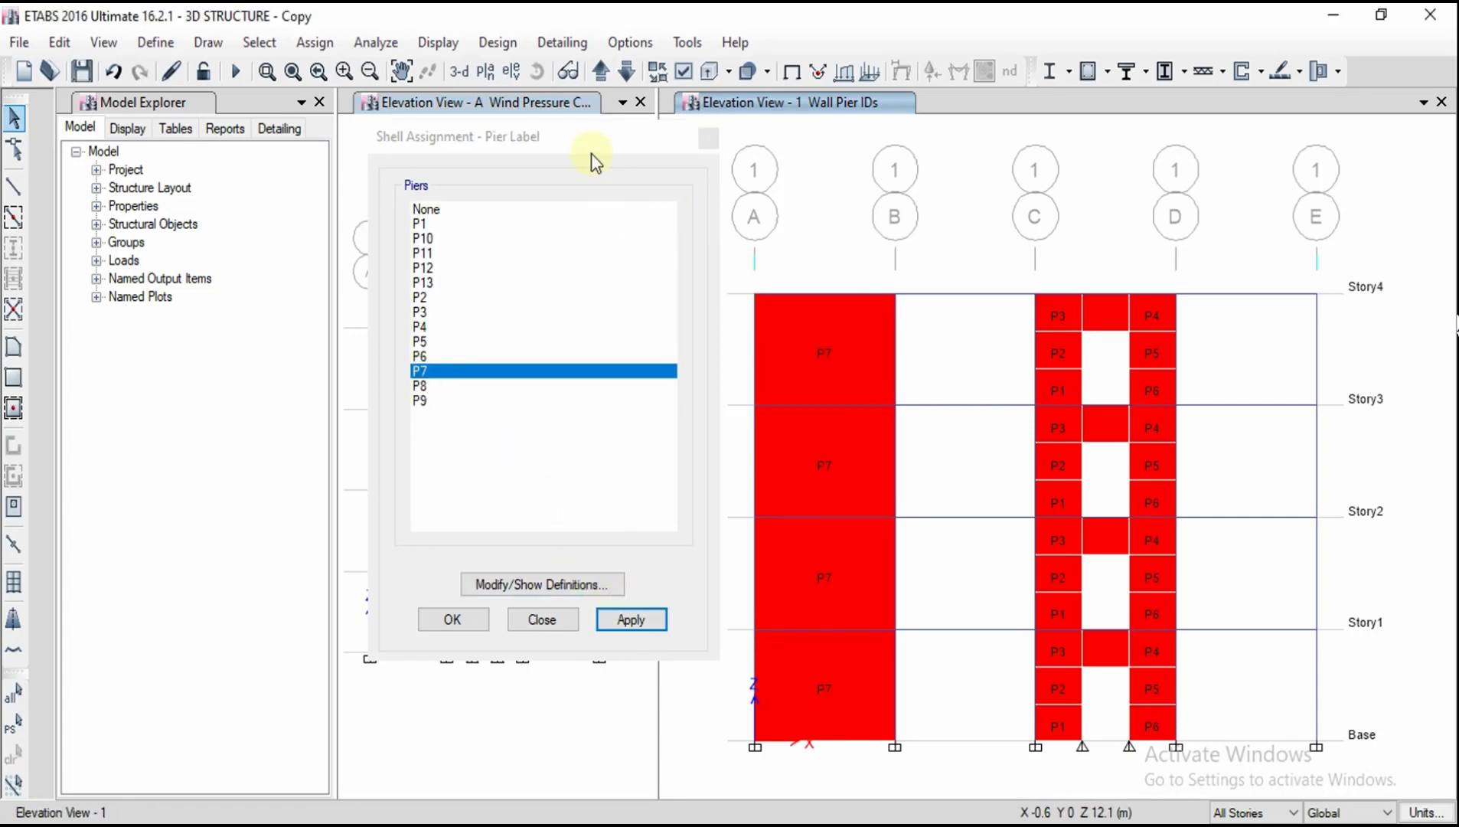
# Widen the elevation A view and assign pier label P8 to its lowest wall panels beside grid 2 in all four stories.
pyautogui.moveTo(591, 149); pyautogui.dragTo(1004, 193)
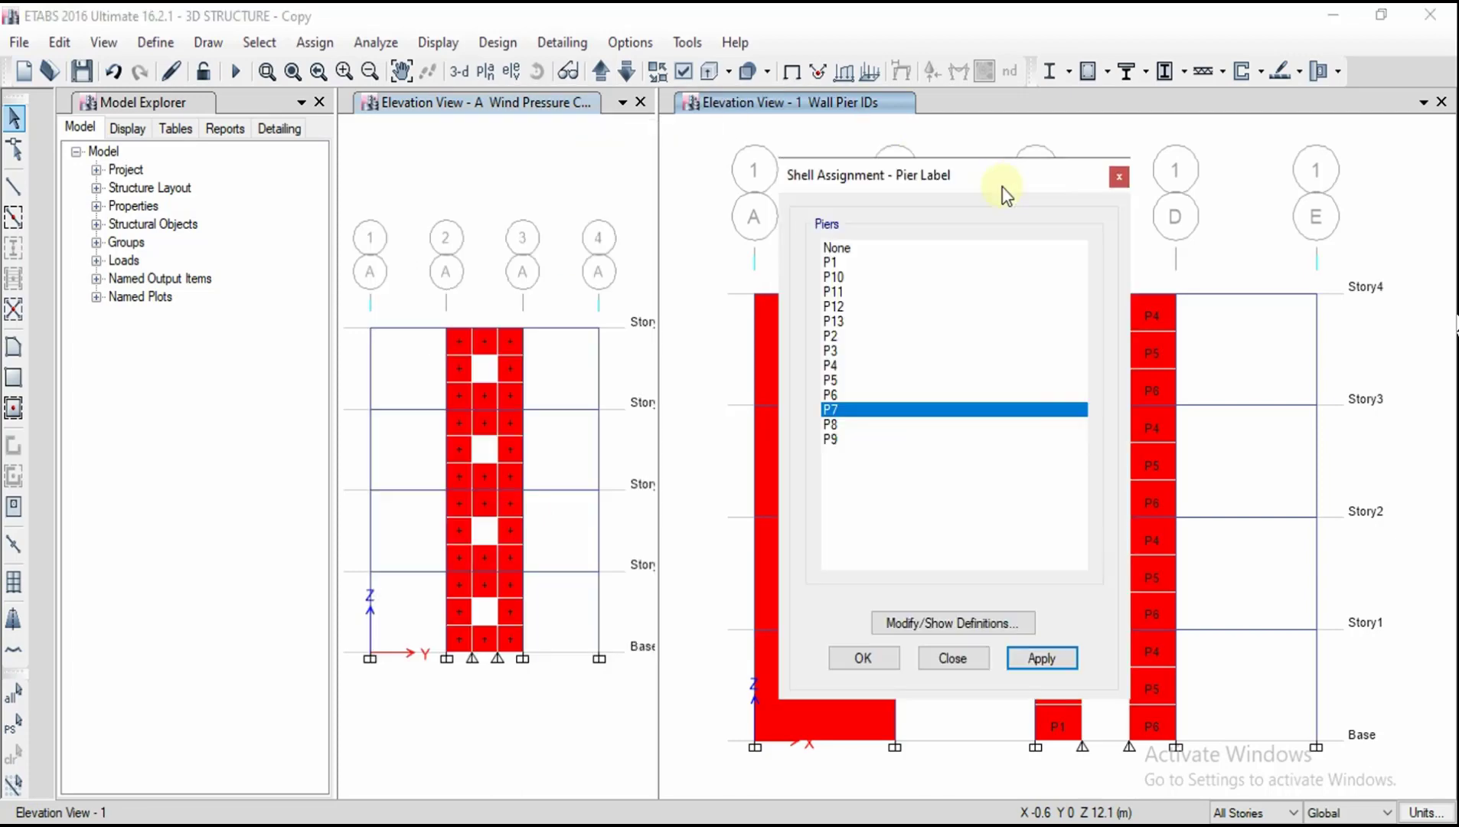
pyautogui.click(559, 157)
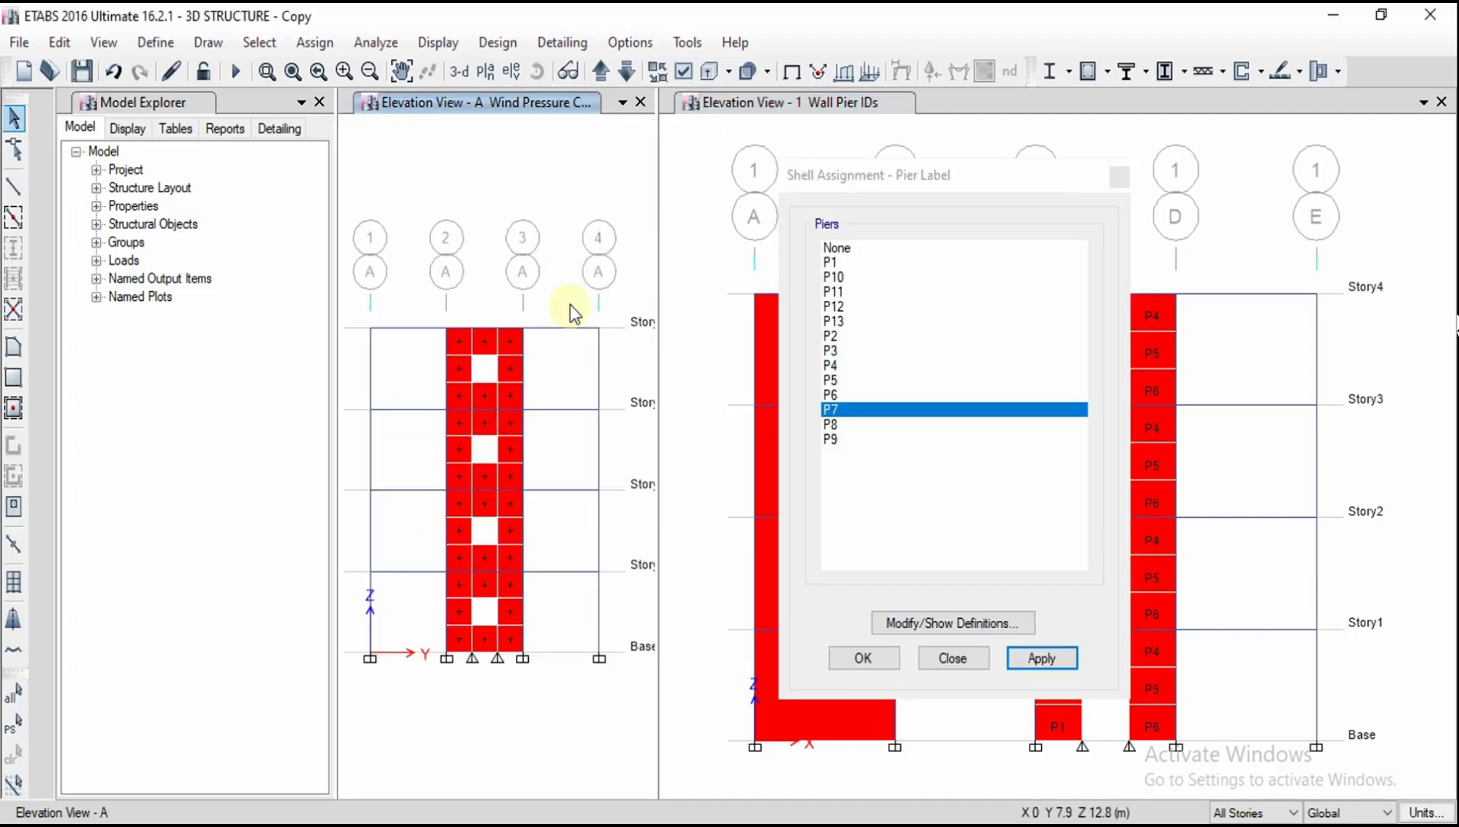
pyautogui.moveTo(656, 209); pyautogui.dragTo(833, 226)
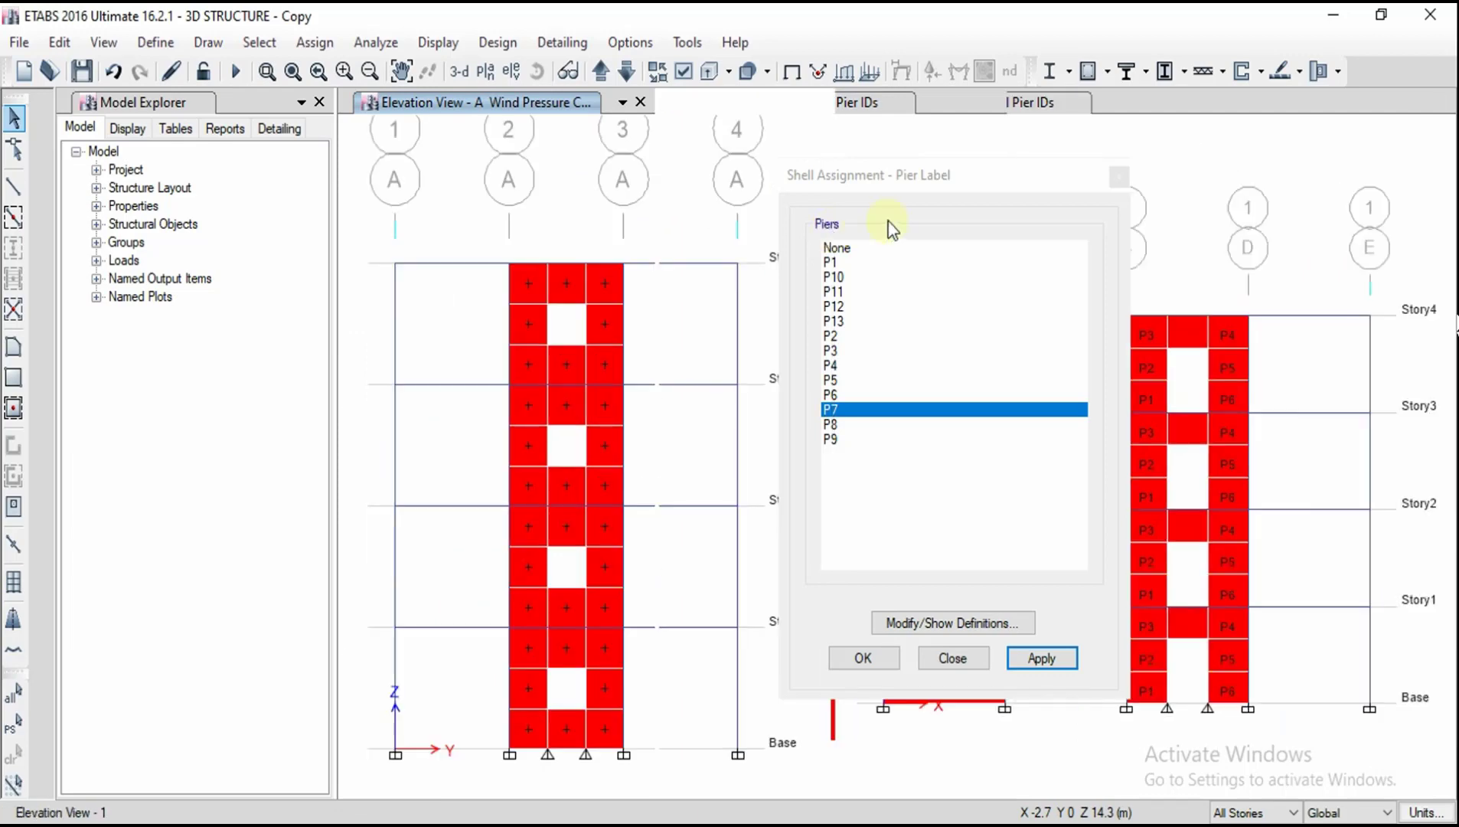
pyautogui.click(514, 724)
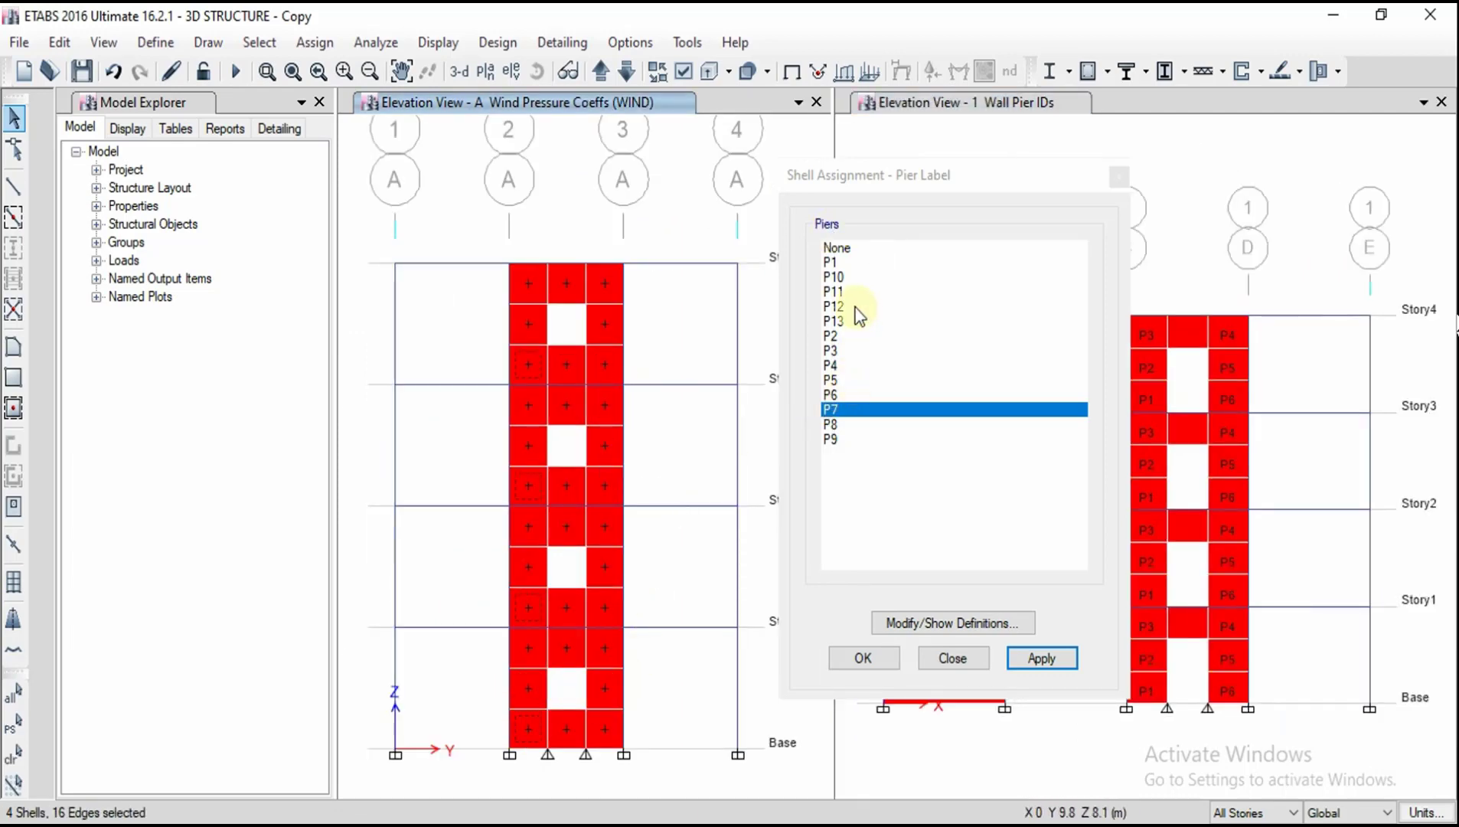
pyautogui.click(832, 424)
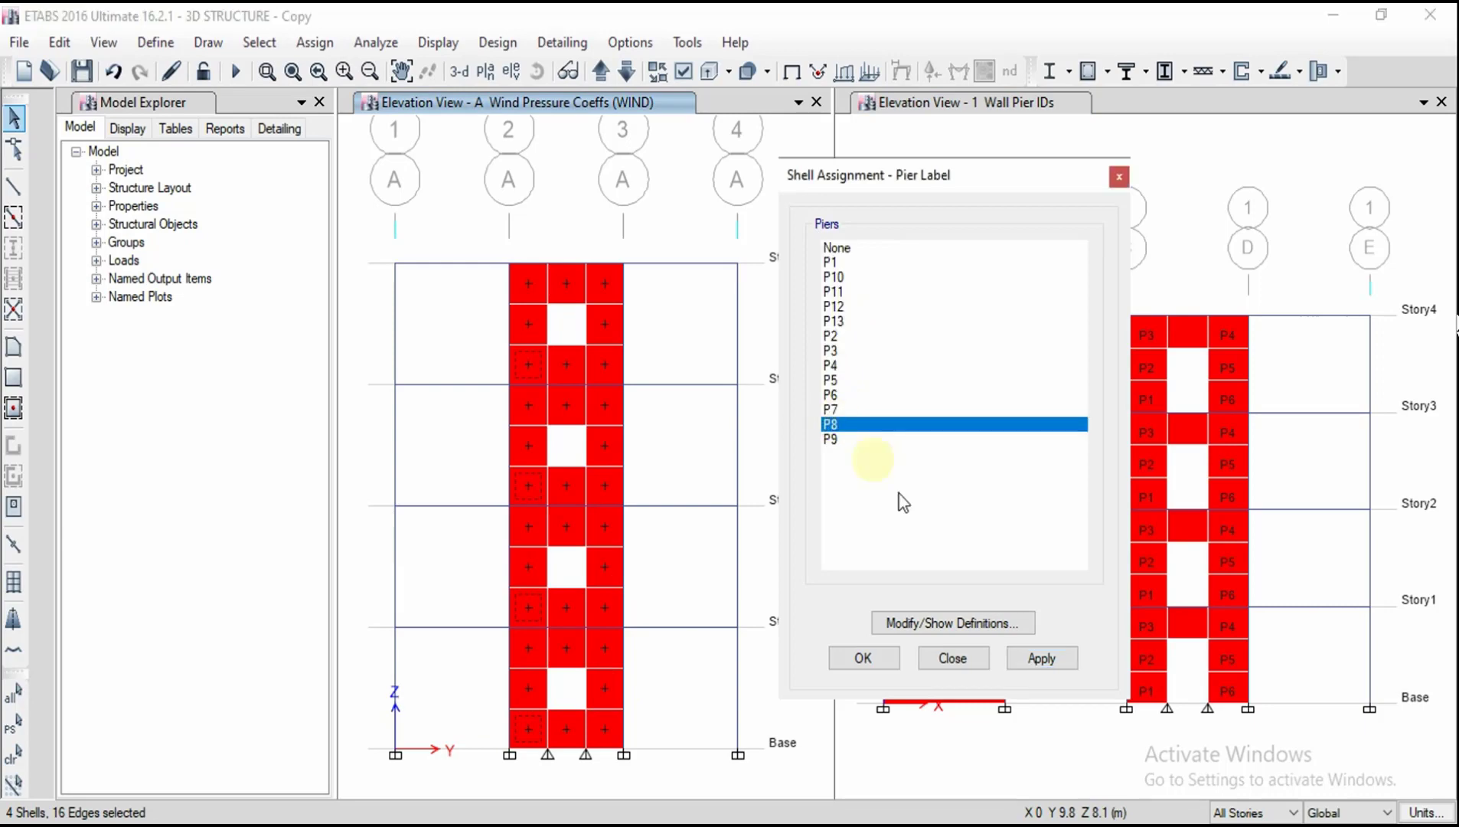
pyautogui.click(1035, 659)
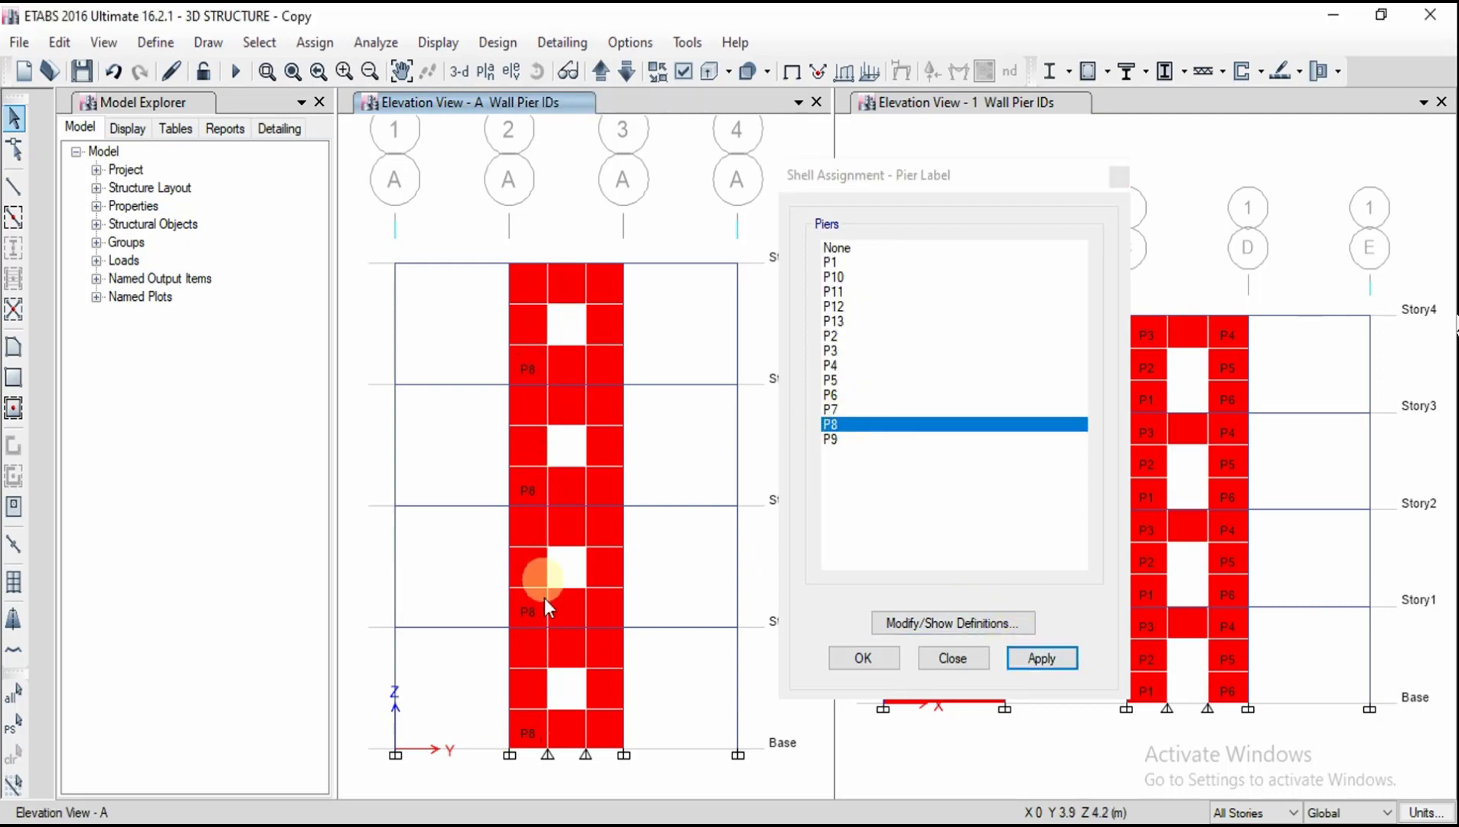
# Assign pier label P9 to the middle and P10 to the uppermost wall panels beside grid 2 in all four stories on elevation A.
pyautogui.click(528, 679)
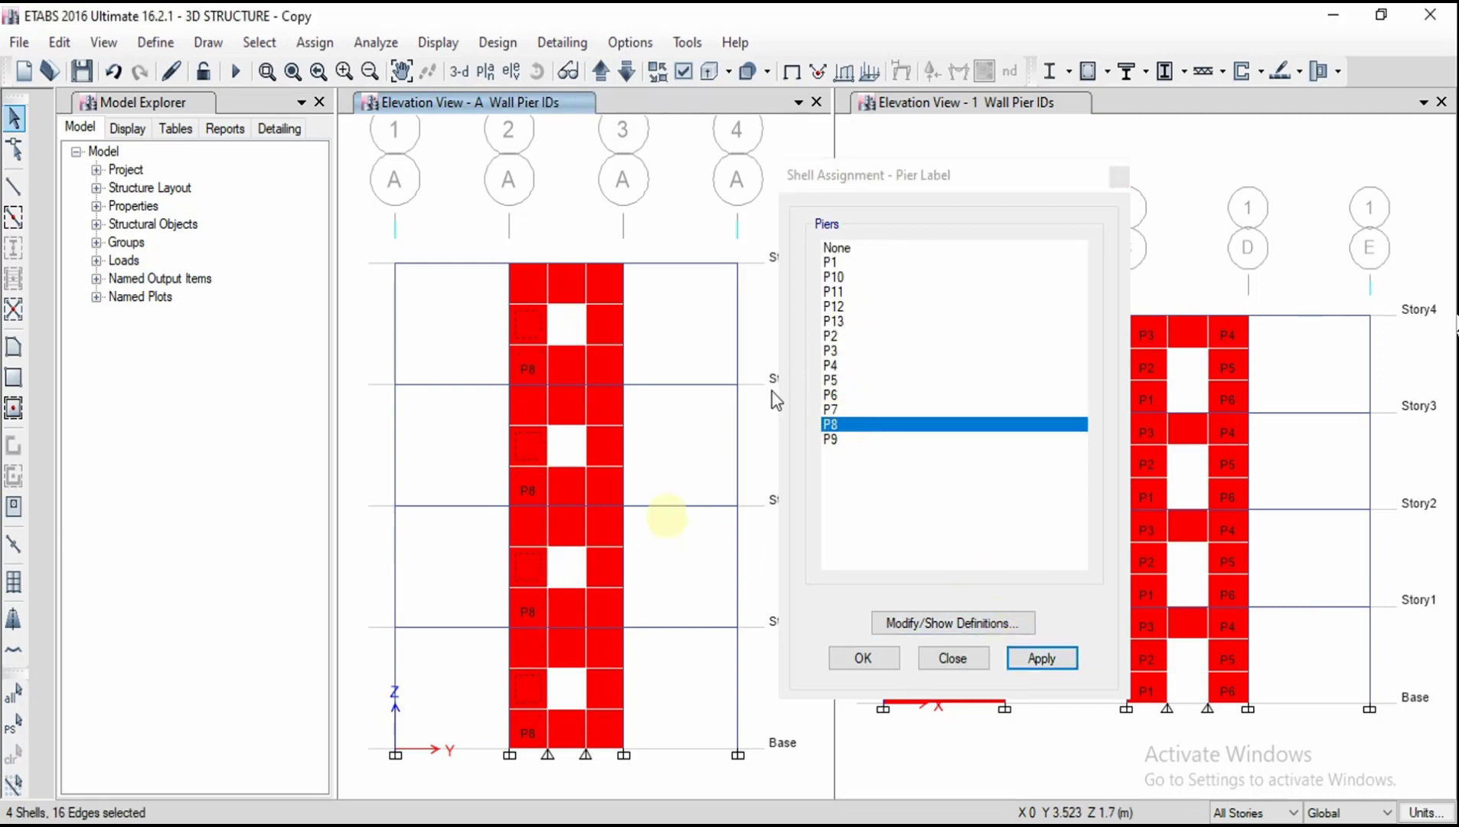
pyautogui.click(833, 439)
pyautogui.click(1040, 656)
pyautogui.click(530, 645)
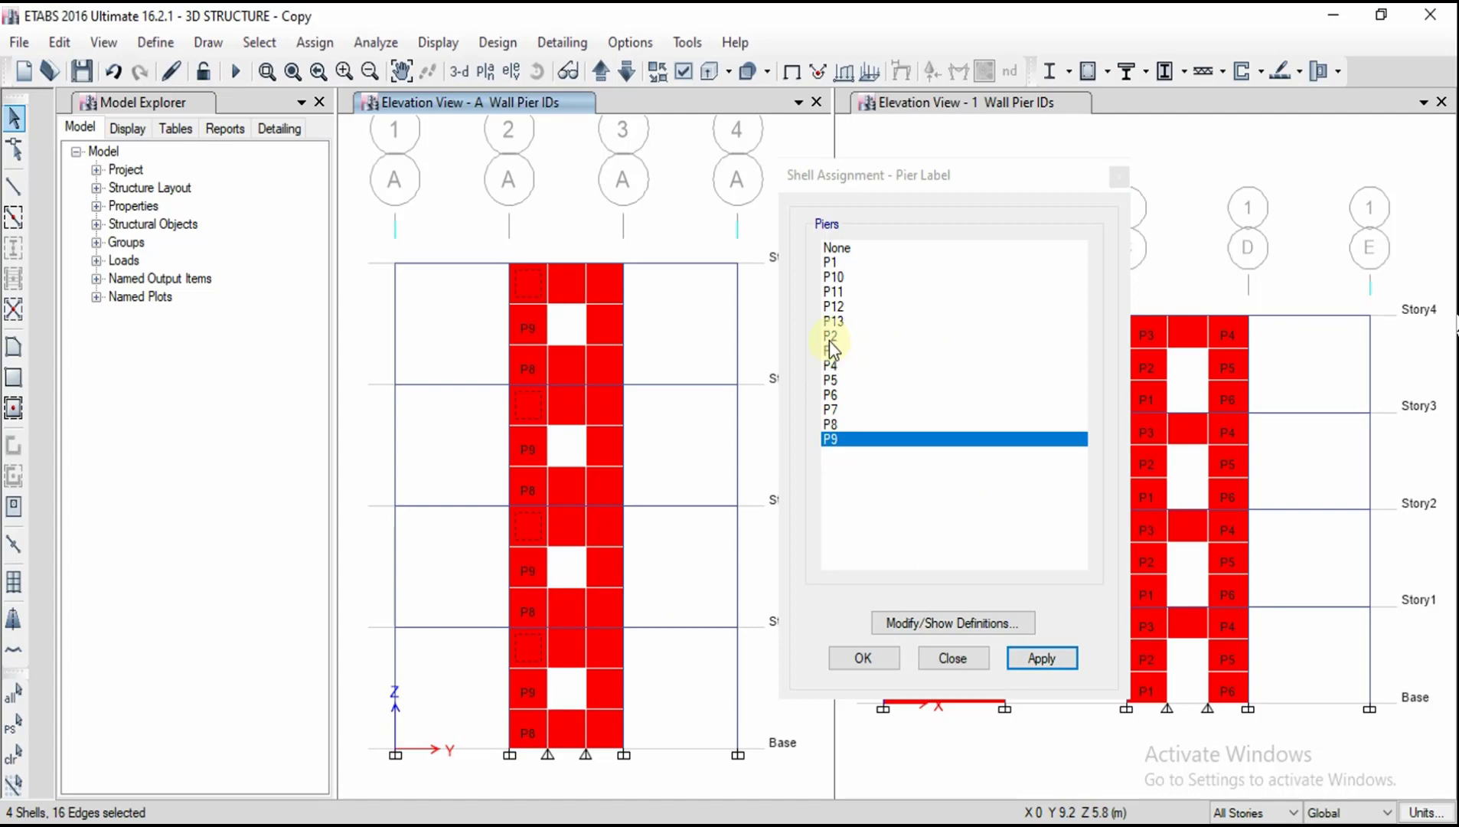
pyautogui.click(838, 276)
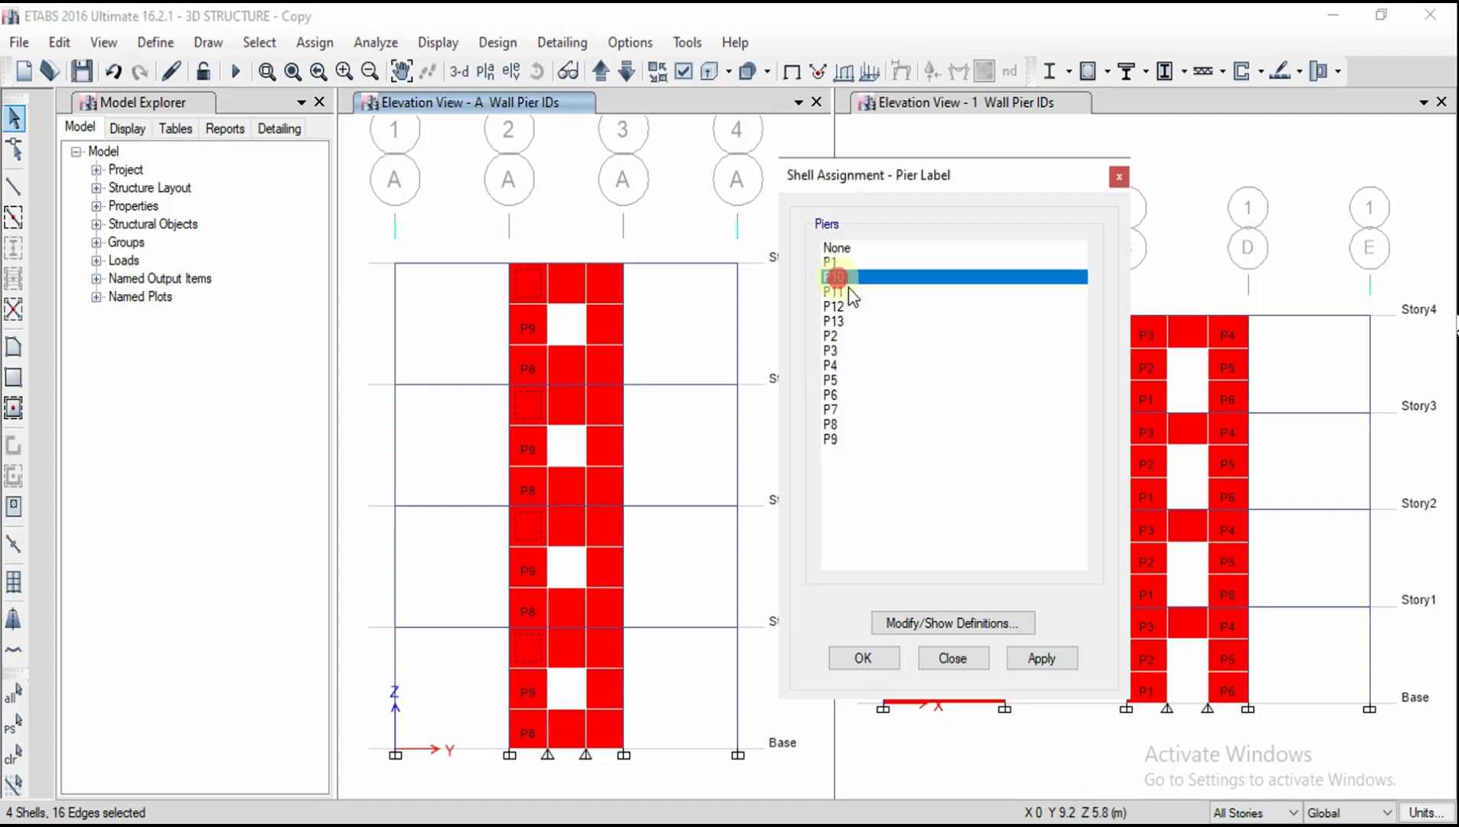
pyautogui.click(1040, 657)
# Assign pier label P11 to the uppermost and P12 to the middle wall panels beside grid 3 in all four stories on elevation A.
pyautogui.click(603, 286)
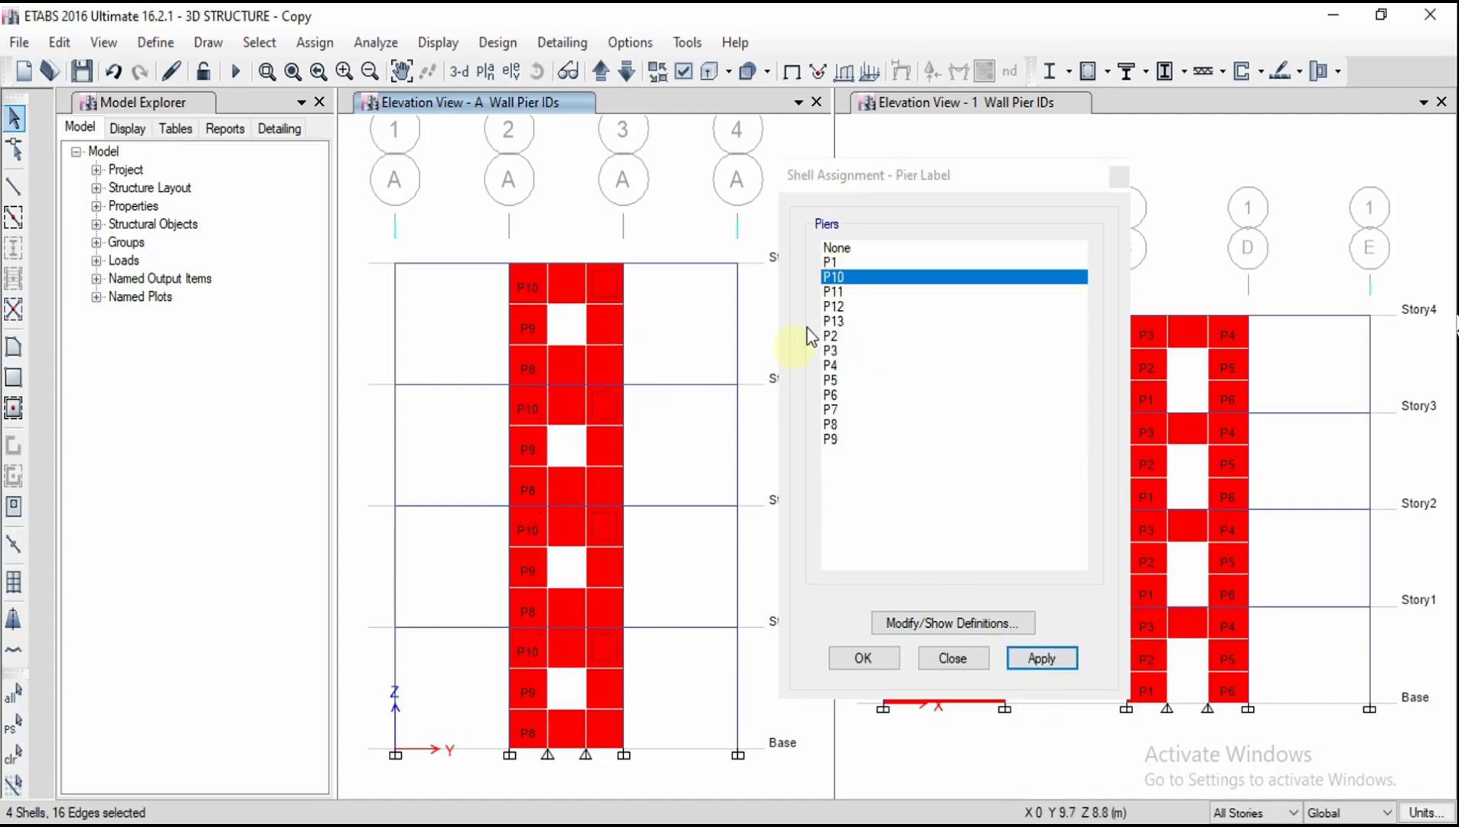
pyautogui.click(834, 292)
pyautogui.click(1022, 657)
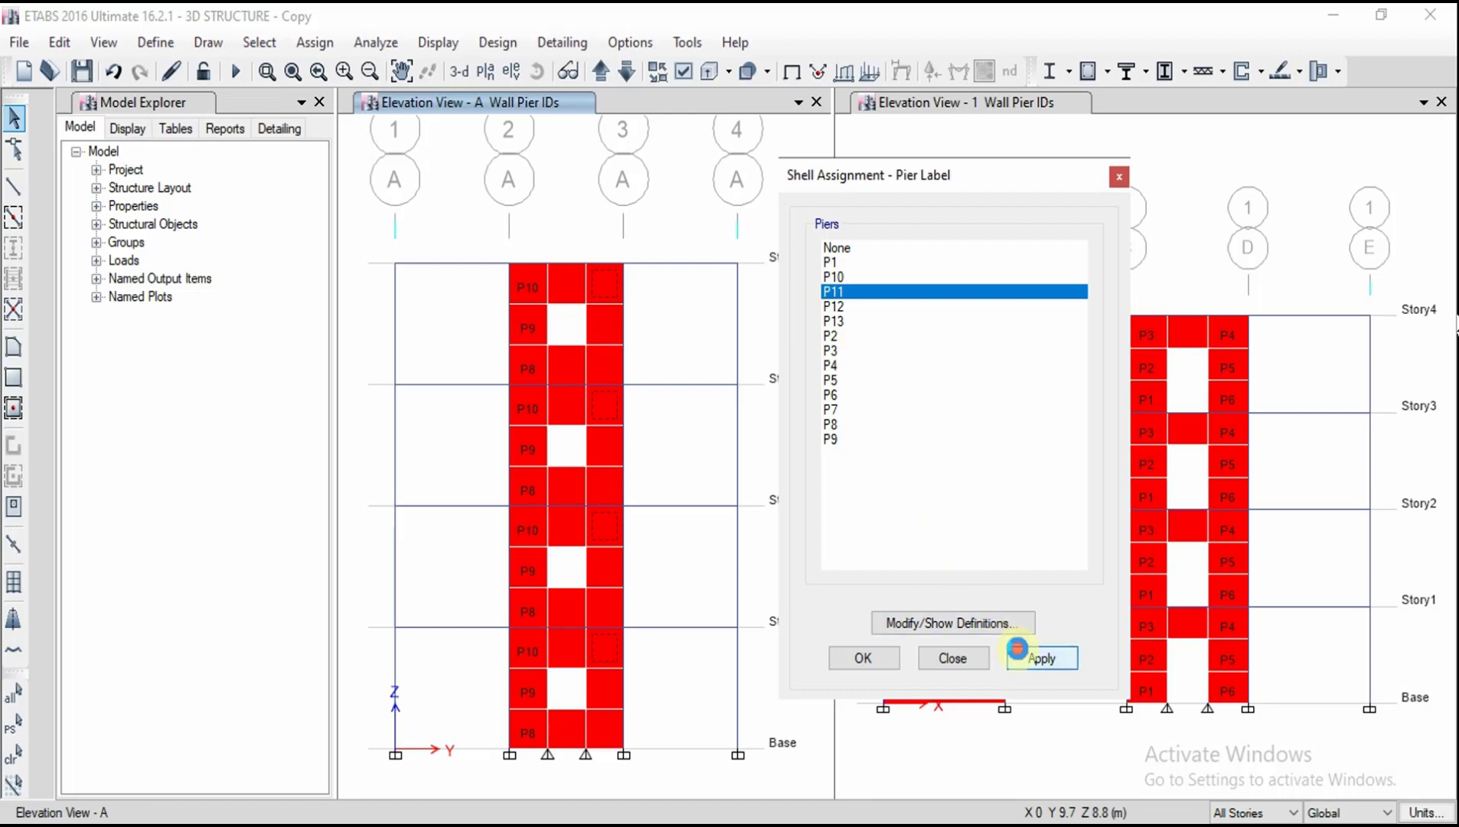
pyautogui.click(604, 325)
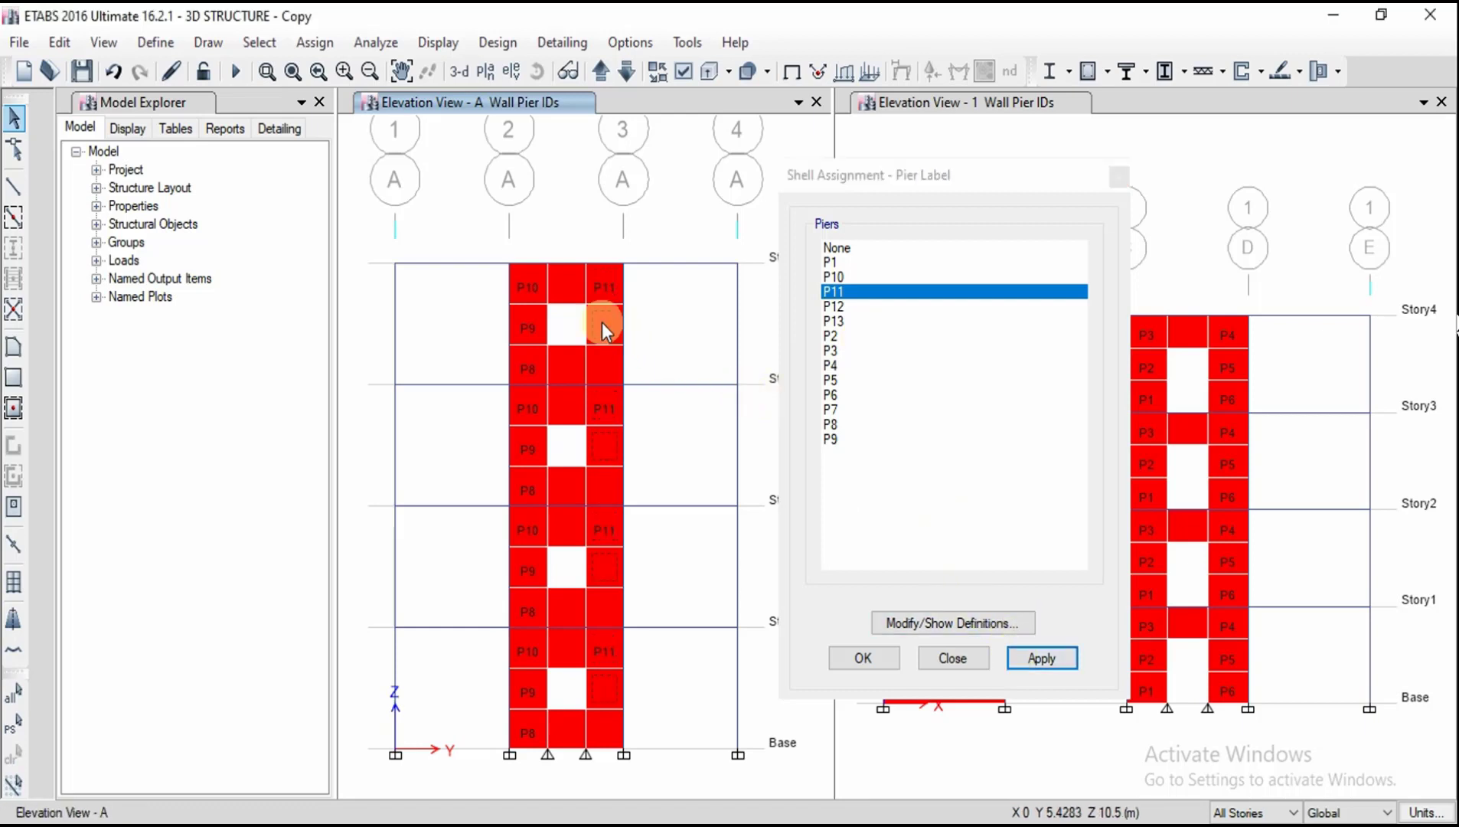
pyautogui.click(833, 306)
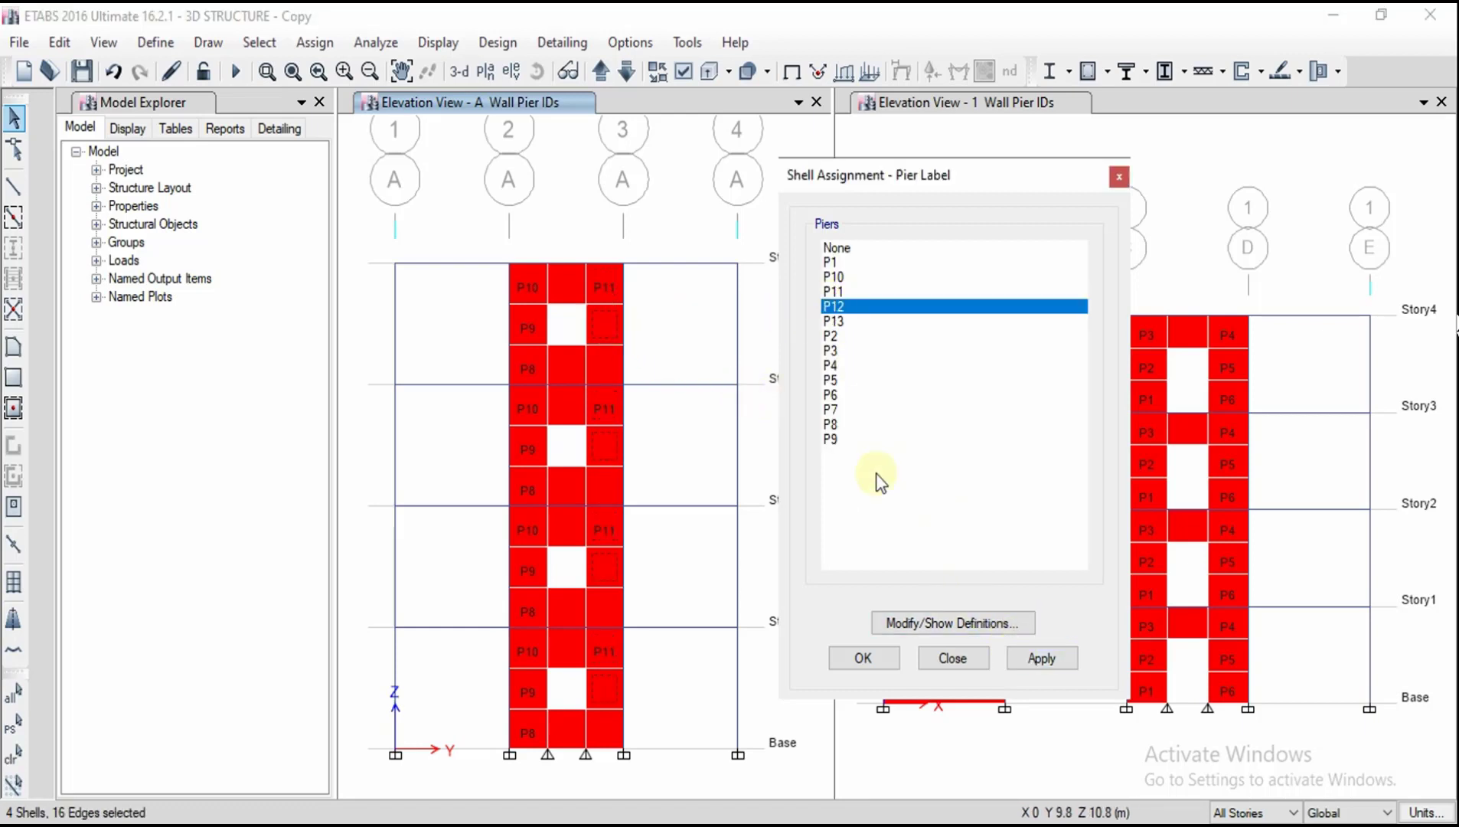
pyautogui.click(1035, 642)
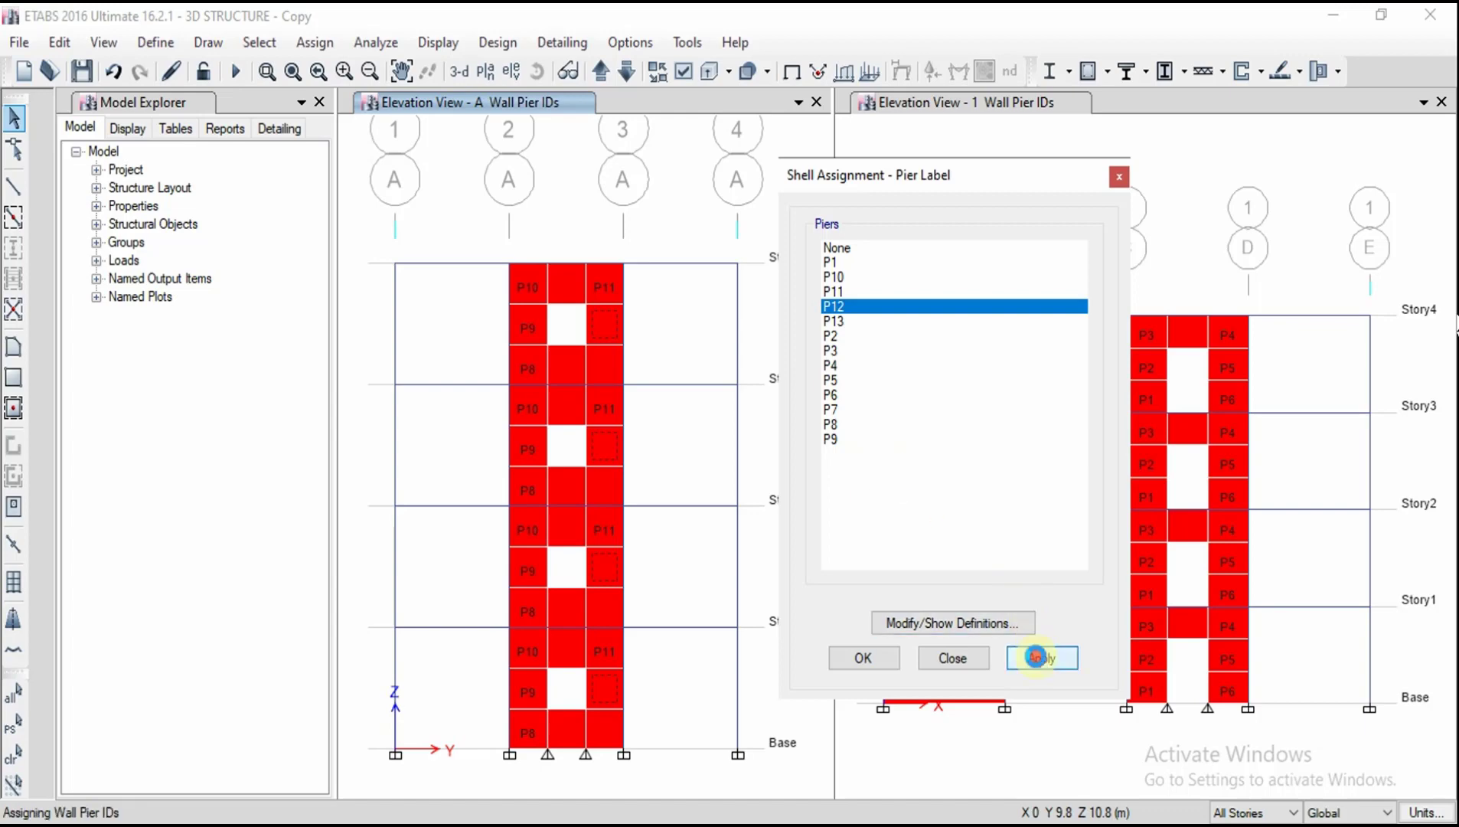
# Assign pier label P13 to the lowest wall panels beside grid 3 in all four stories on elevation A and finish the pier assignment.
pyautogui.click(600, 371)
pyautogui.click(833, 321)
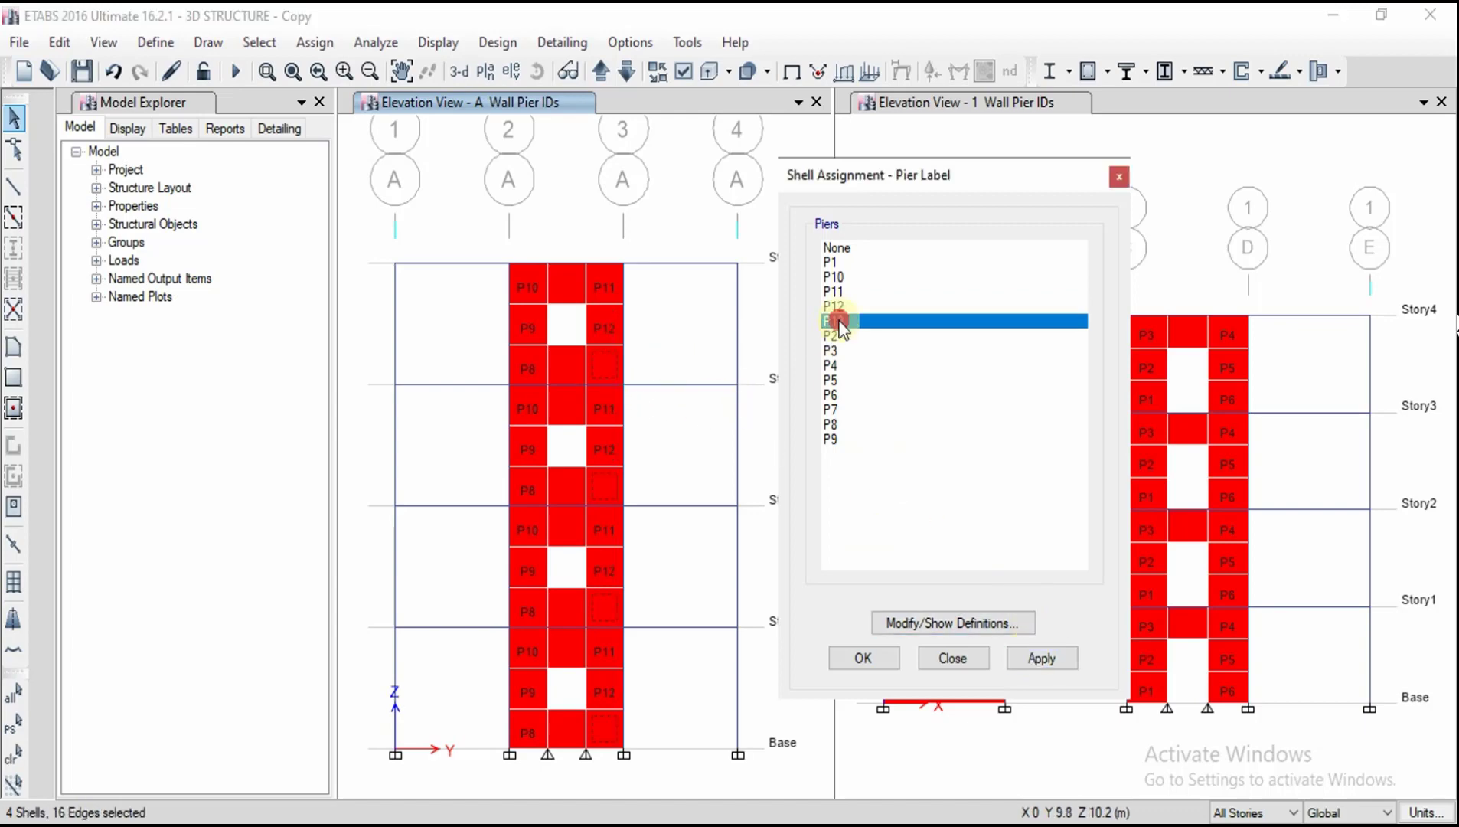
pyautogui.click(1035, 658)
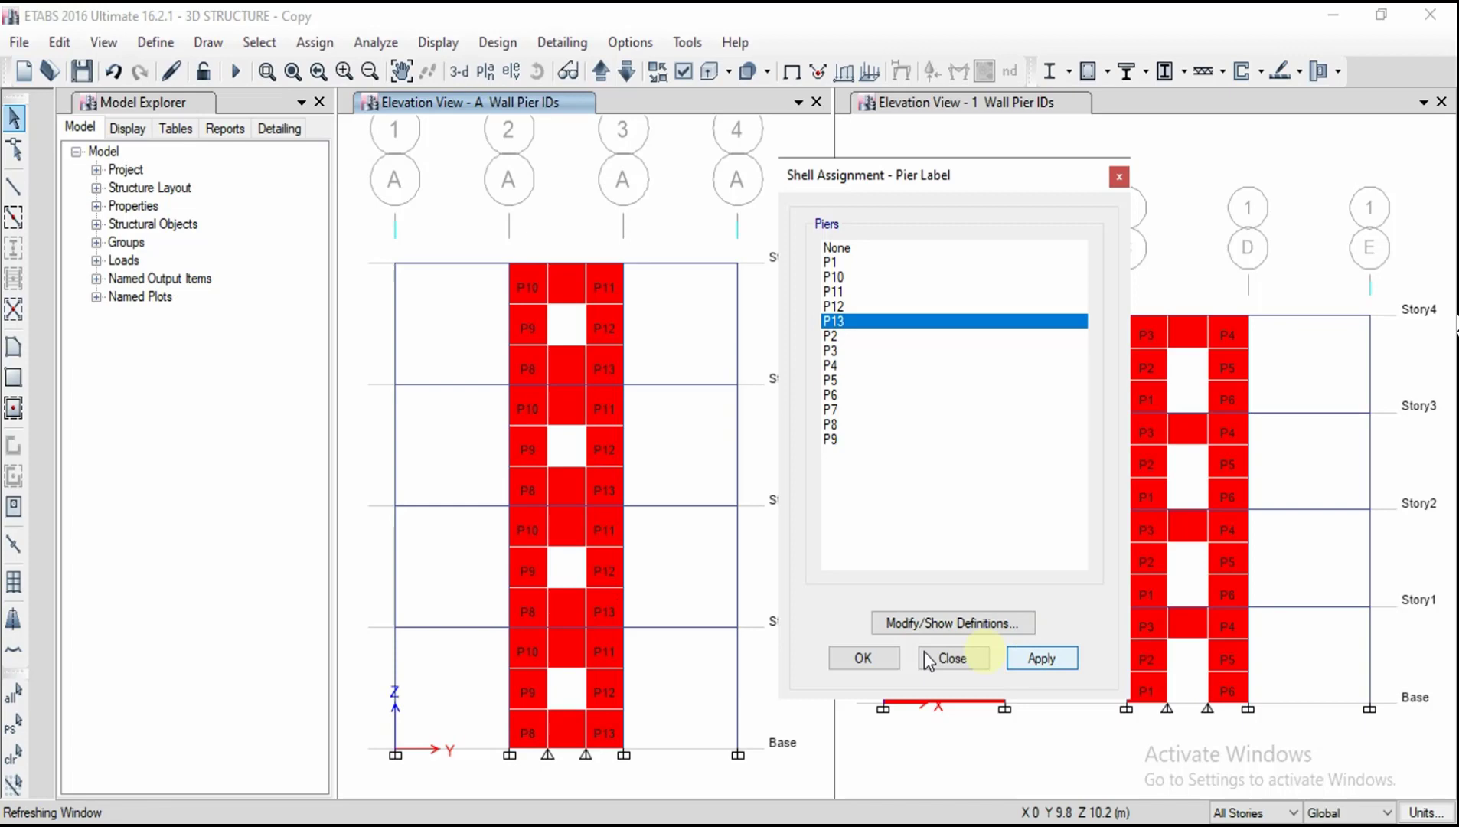
pyautogui.click(855, 658)
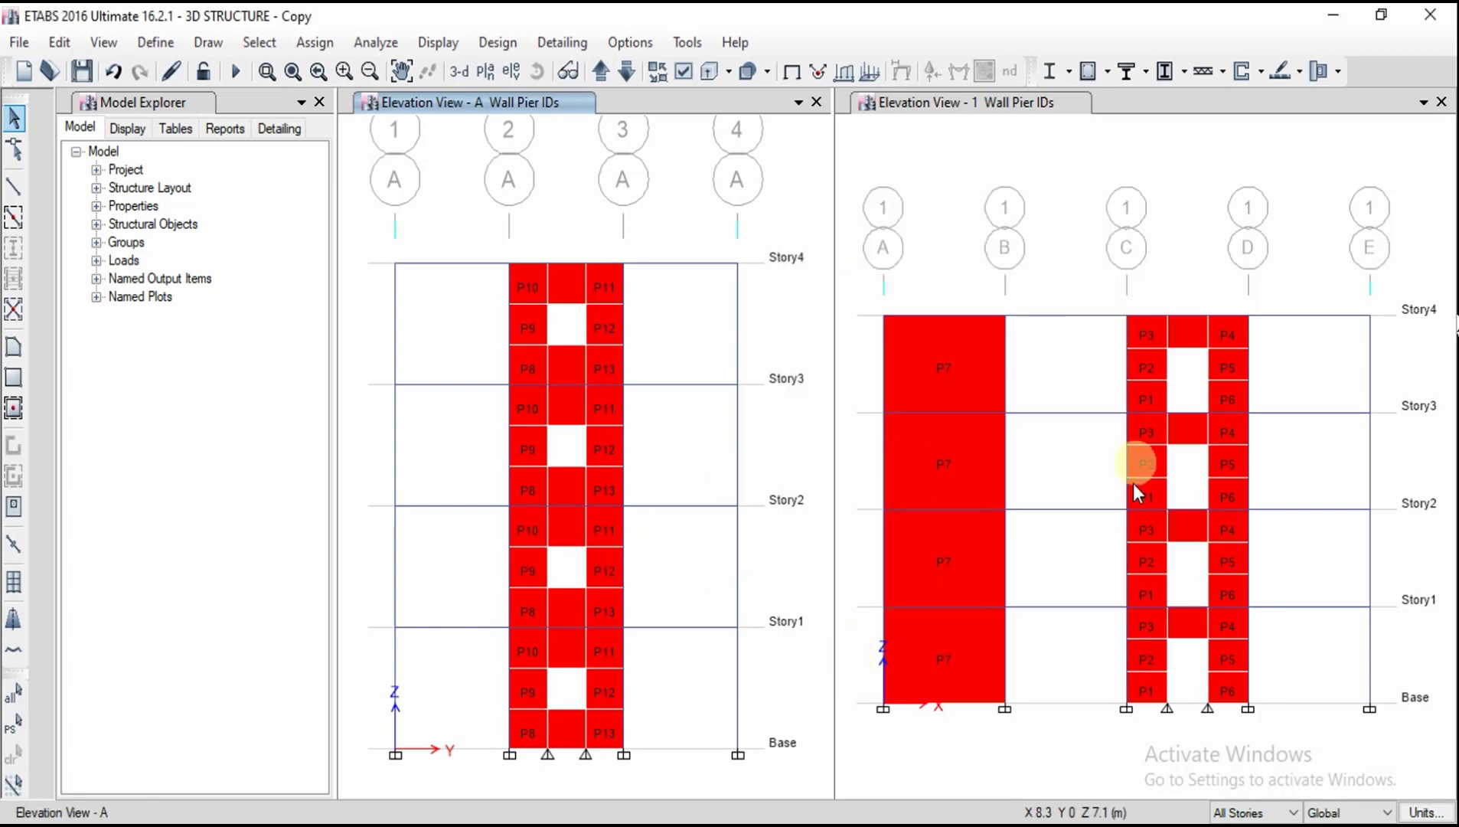
# Assign spandrel label S1 to the wall panels above the openings between grids C and D in all four stories on elevation 1.
pyautogui.click(1188, 337)
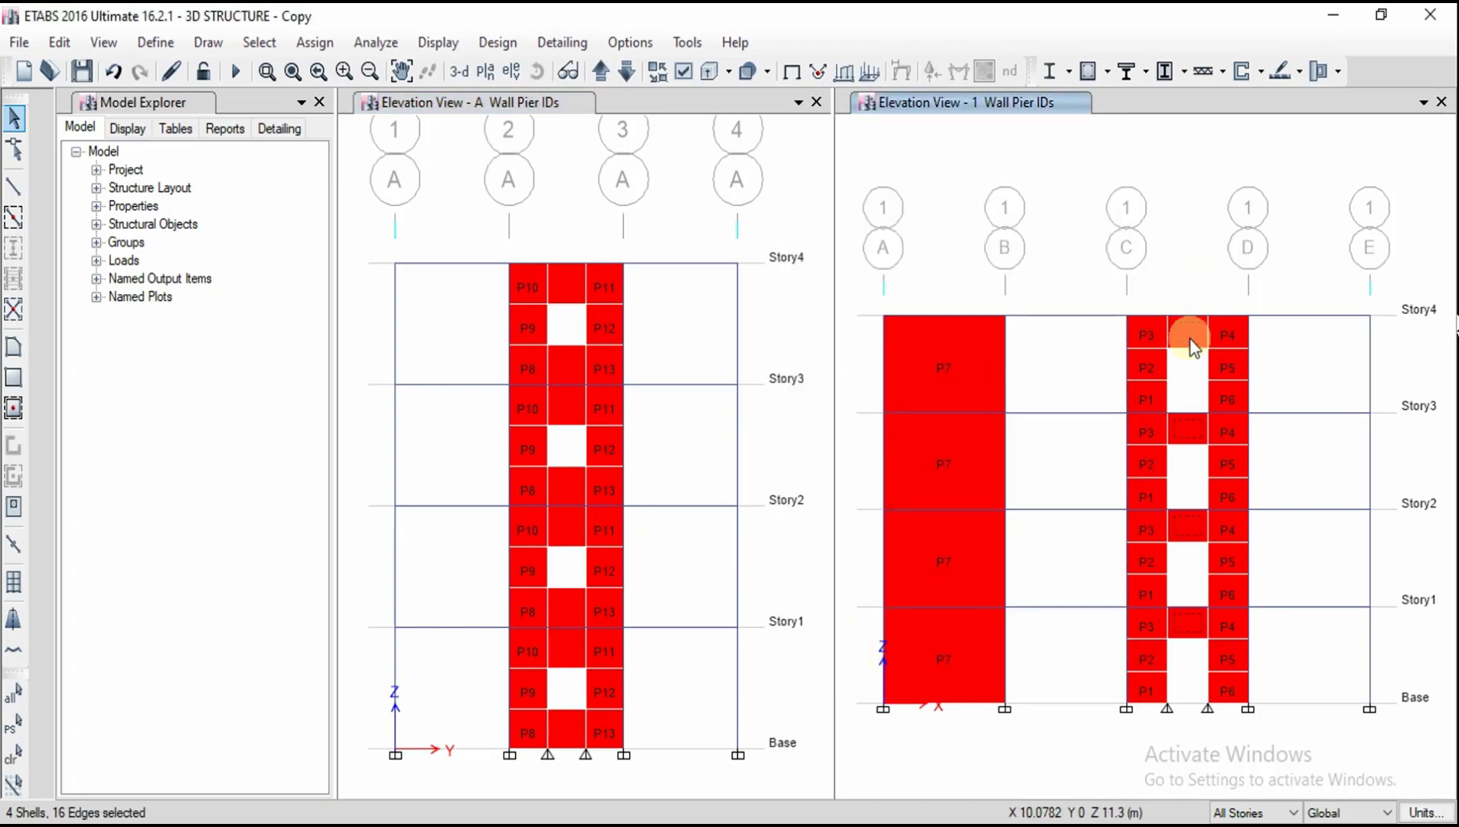
pyautogui.click(306, 48)
pyautogui.moveTo(349, 131)
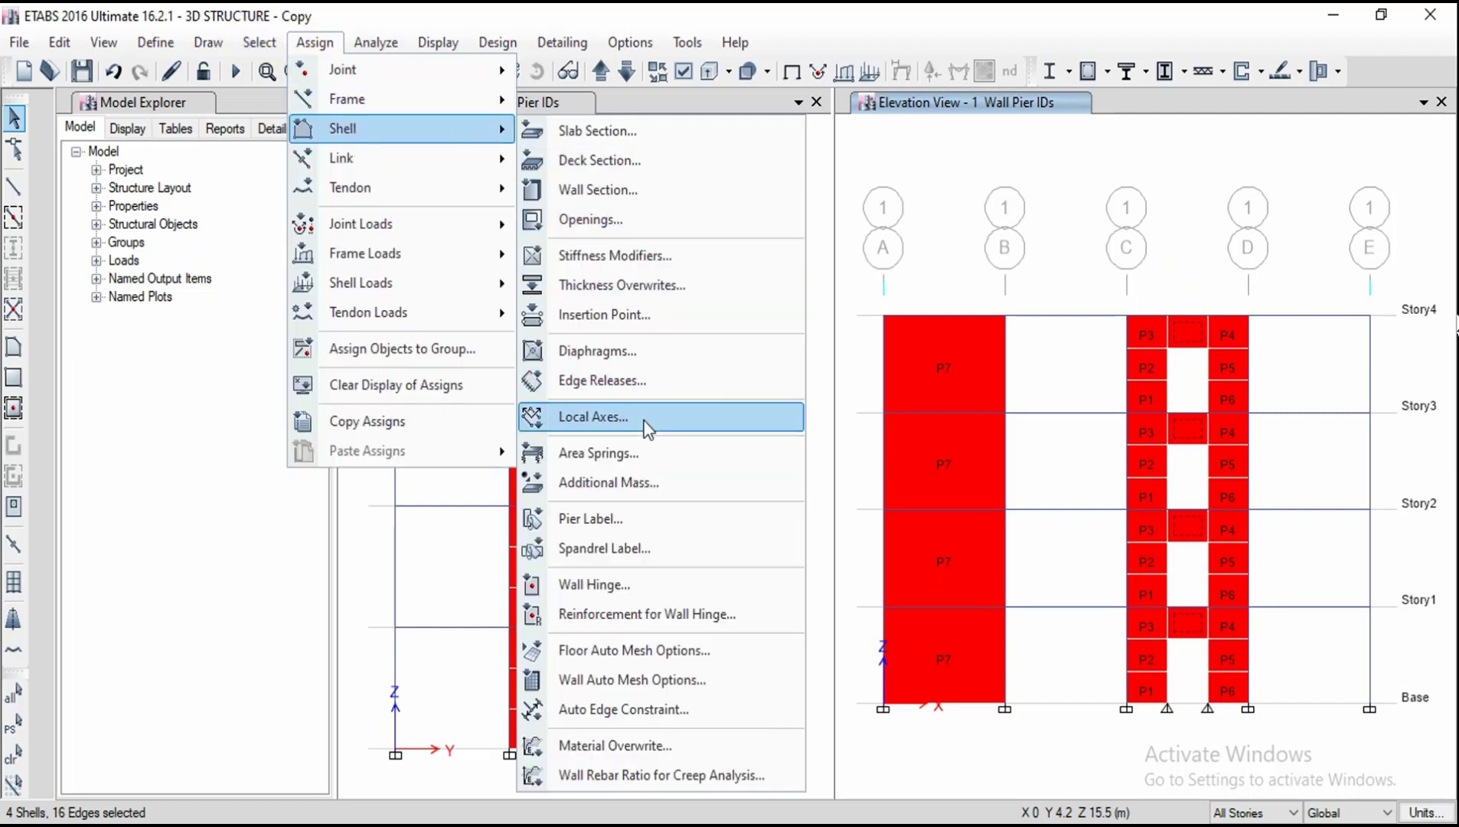
pyautogui.click(612, 545)
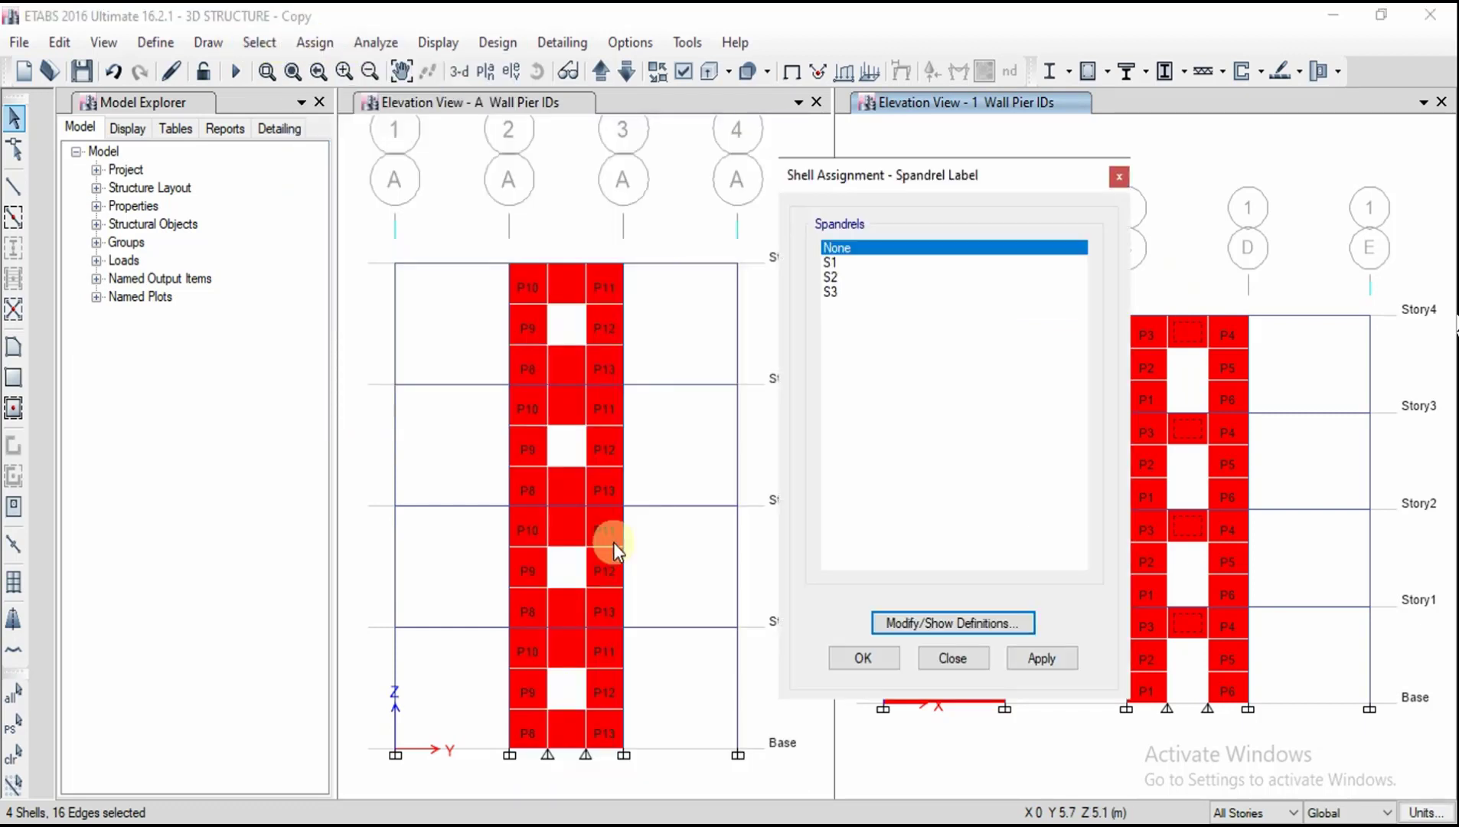
pyautogui.click(830, 262)
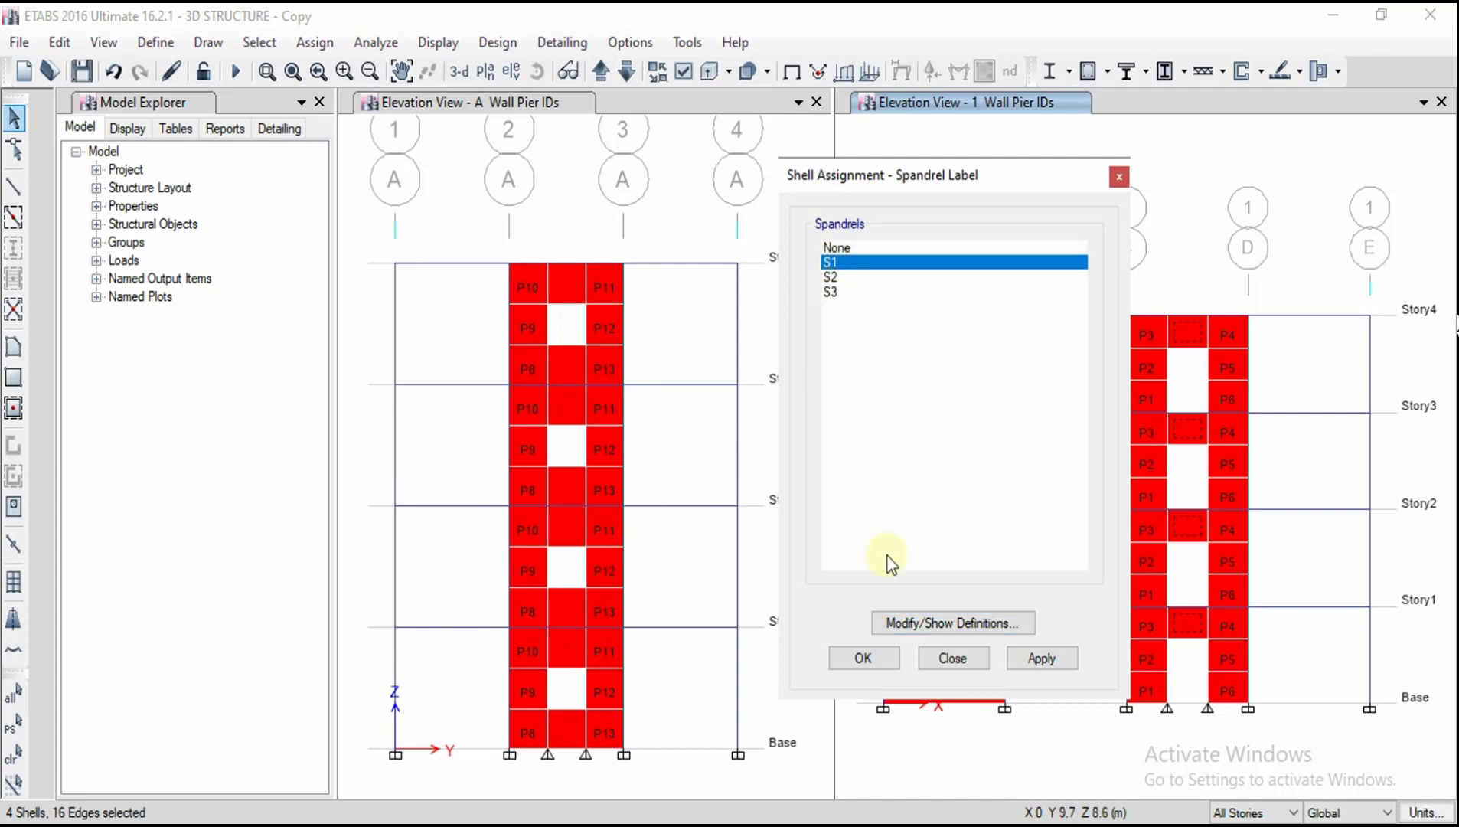
pyautogui.click(1027, 659)
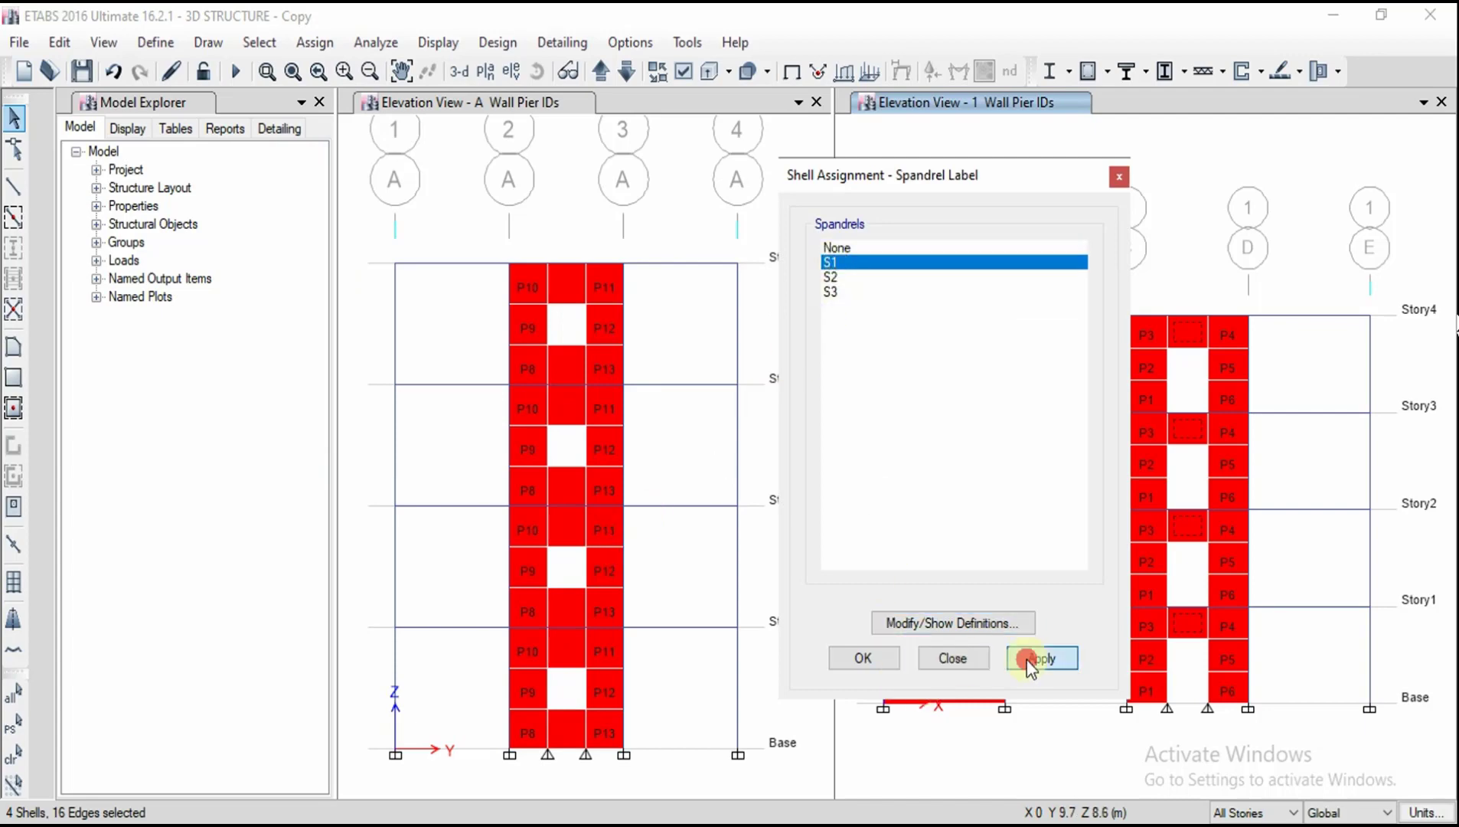
pyautogui.click(863, 659)
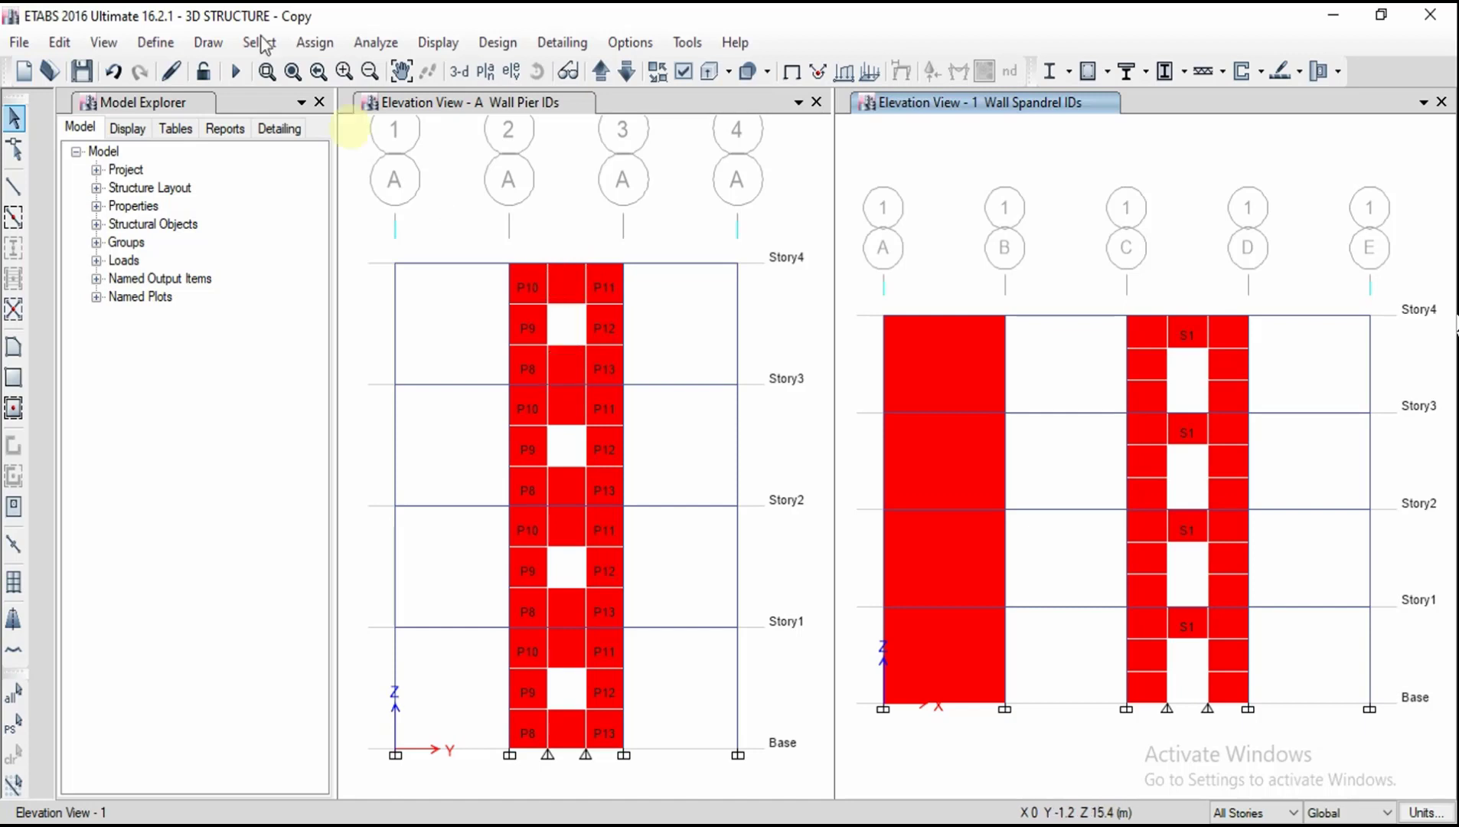
# Assign spandrel label S1 to the wall panels above the openings between grids 2 and 3 in all four stories on elevation A.
pyautogui.click(568, 282)
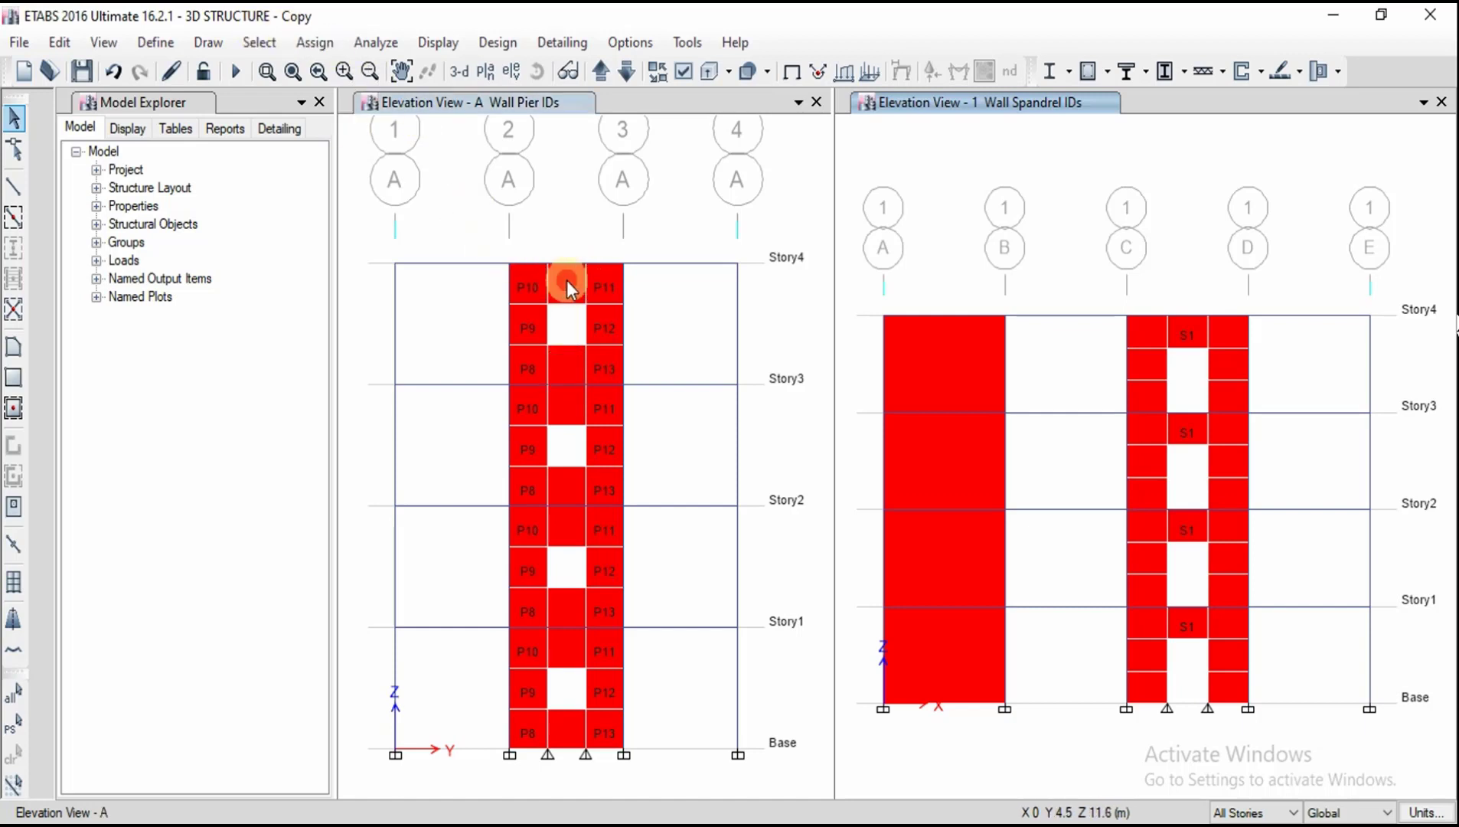
pyautogui.click(313, 43)
pyautogui.moveTo(354, 134)
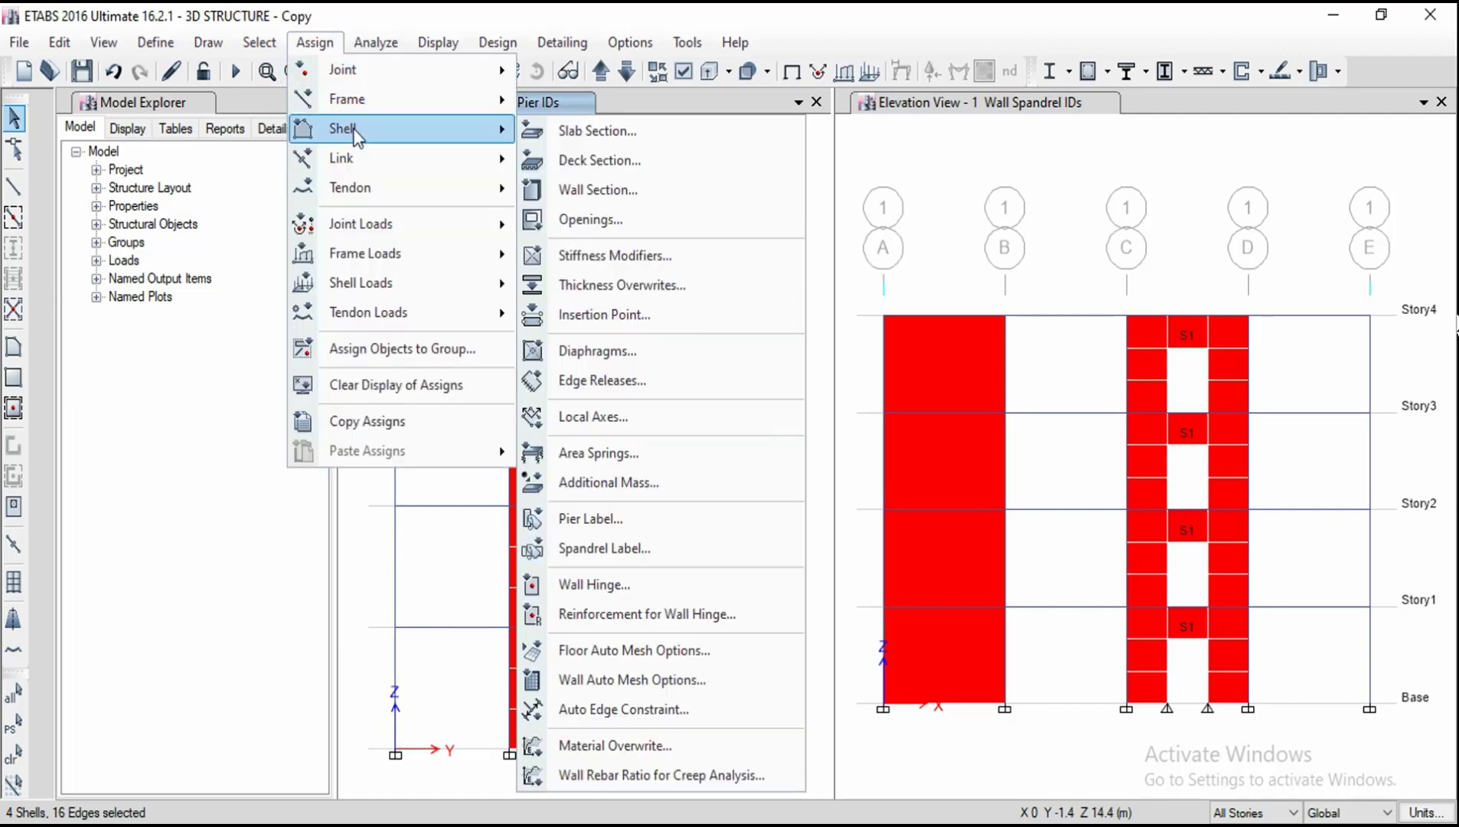
pyautogui.click(588, 547)
pyautogui.click(841, 277)
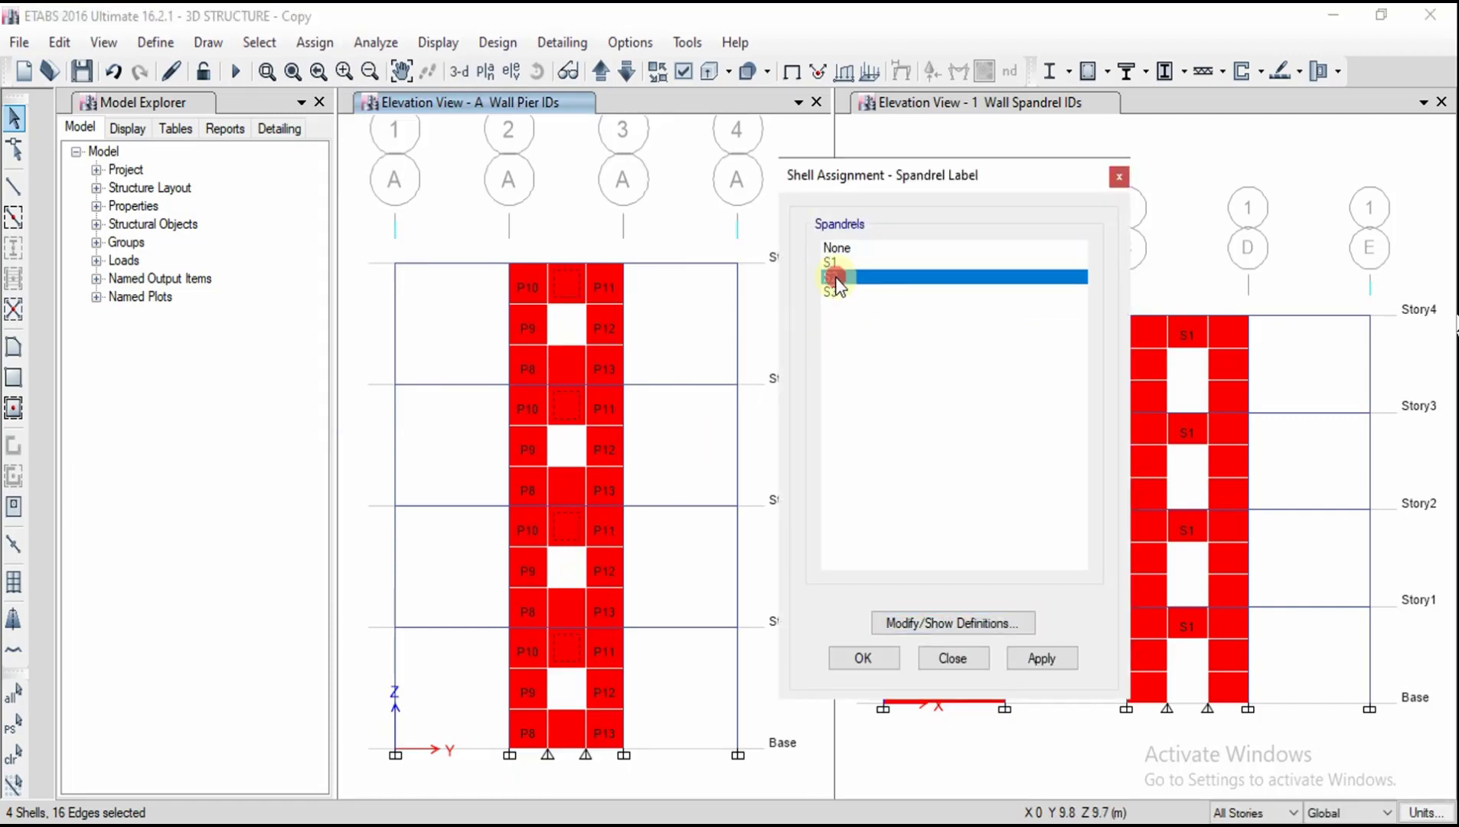
pyautogui.click(1017, 656)
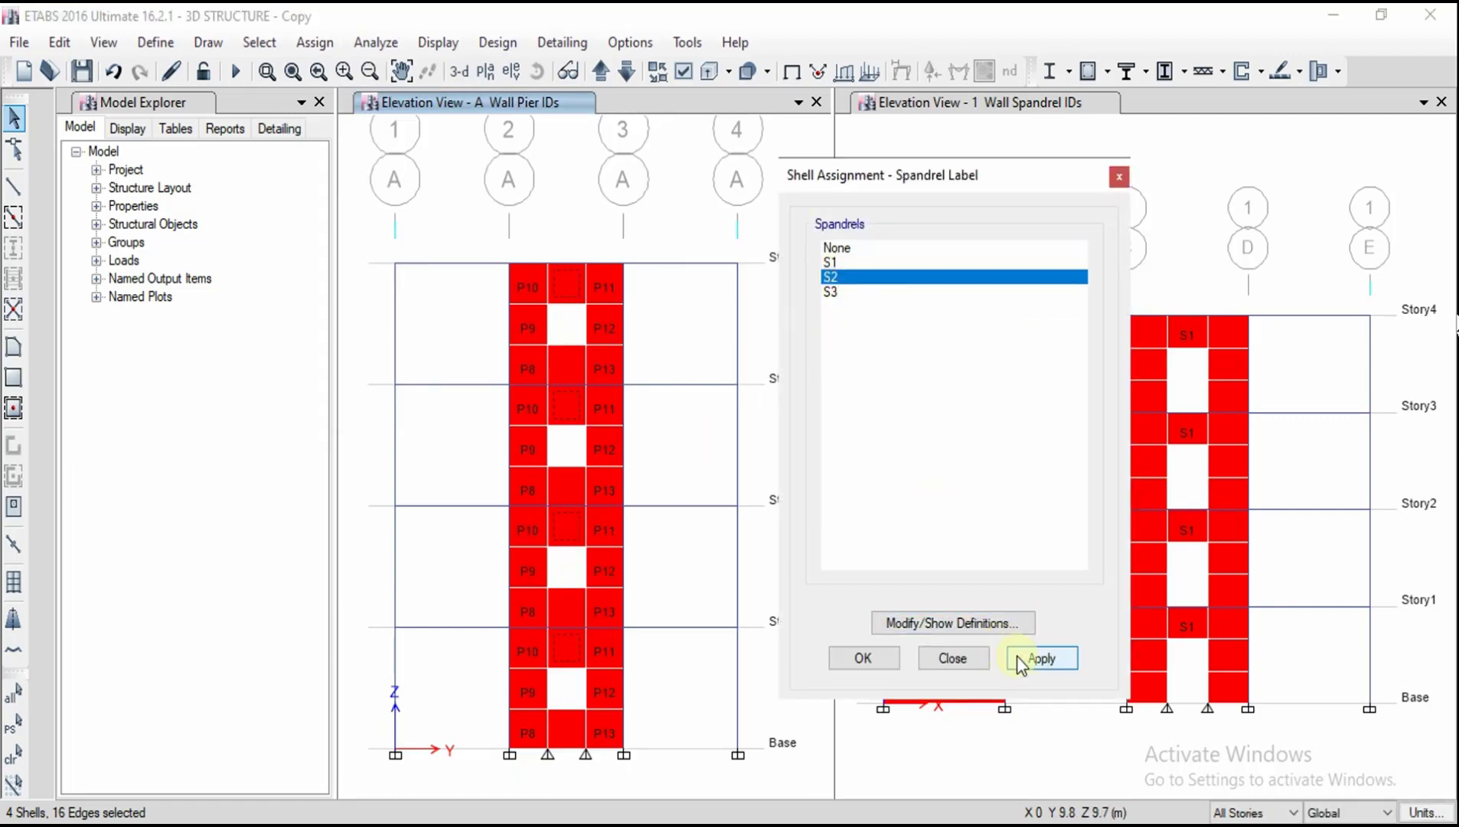
pyautogui.click(850, 264)
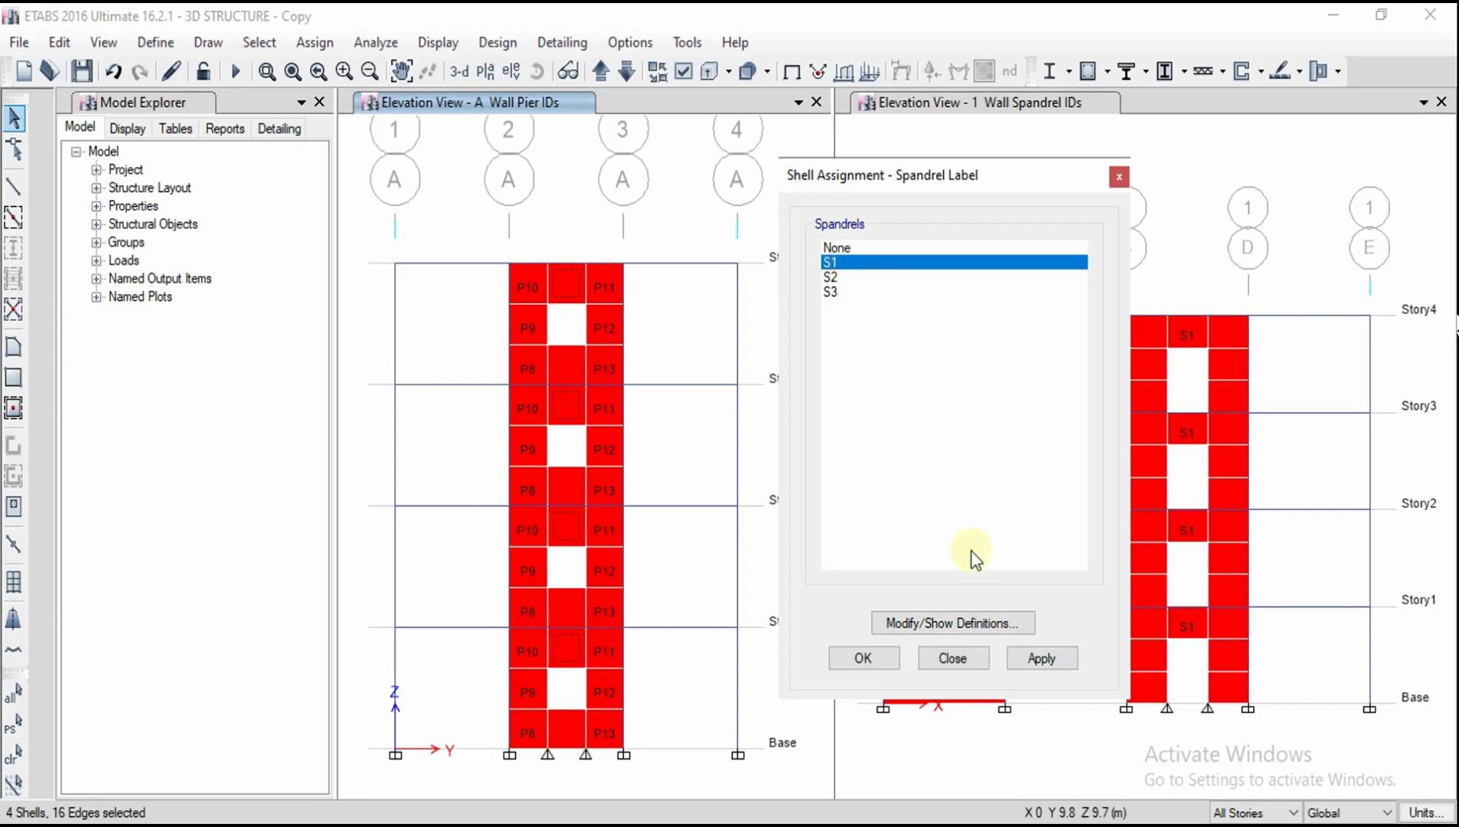
pyautogui.click(1035, 657)
# Assign spandrel label S2 to the panels below the openings in all four stories on elevation A, finish the assignment and activate the elevation 1 view.
pyautogui.click(586, 444)
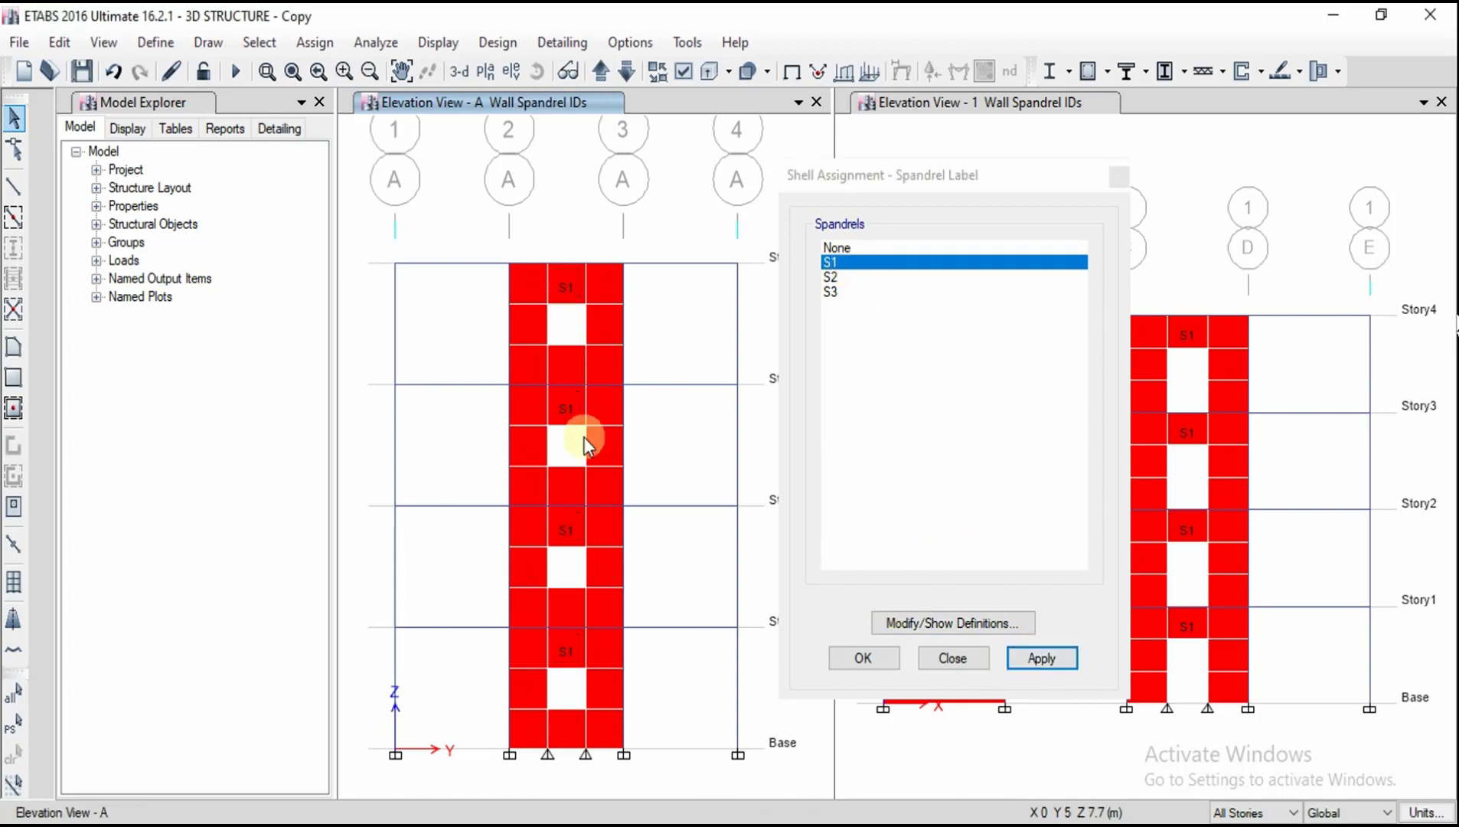
pyautogui.click(568, 363)
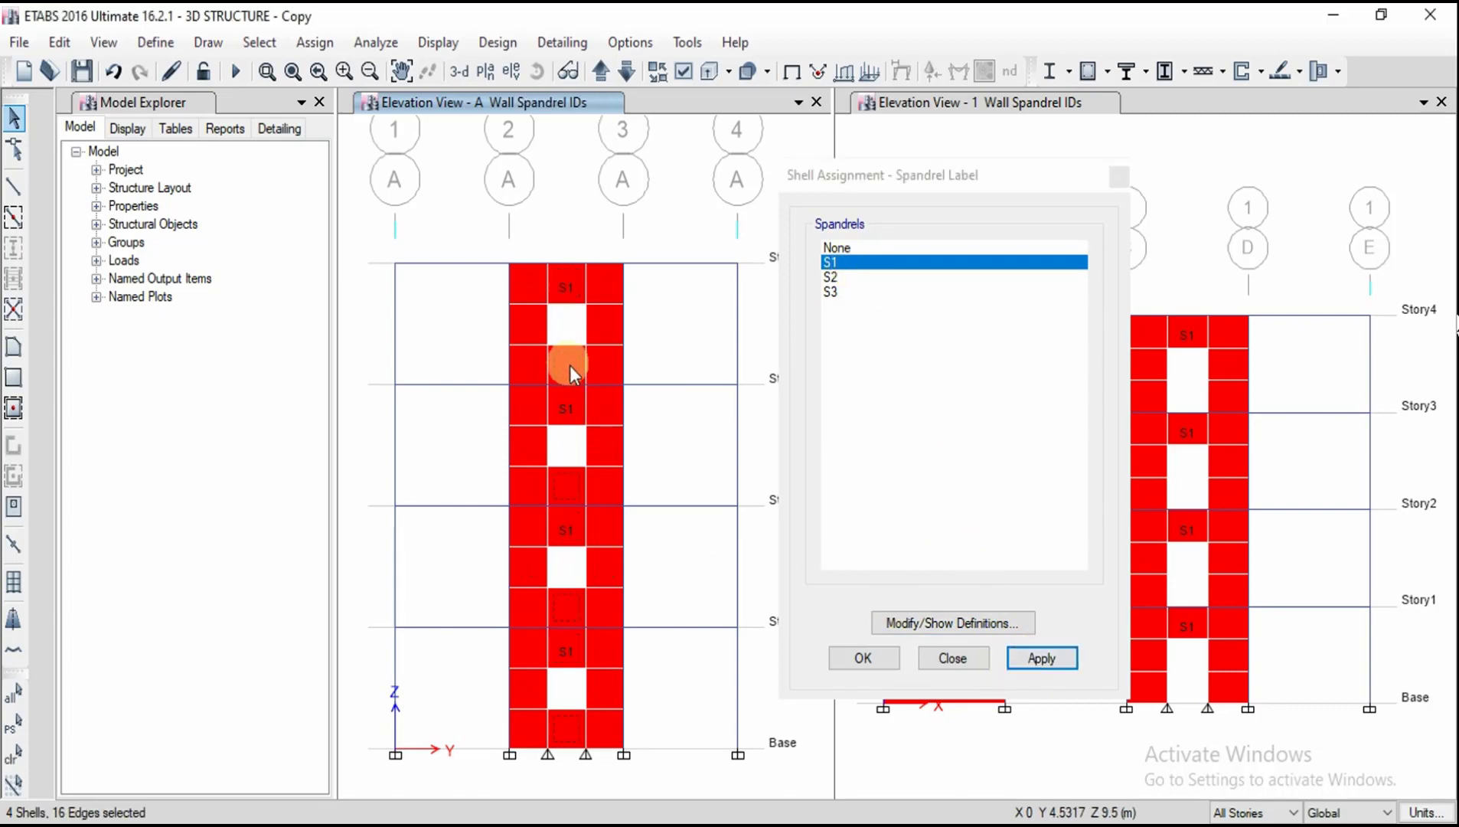
pyautogui.click(832, 277)
pyautogui.click(1045, 660)
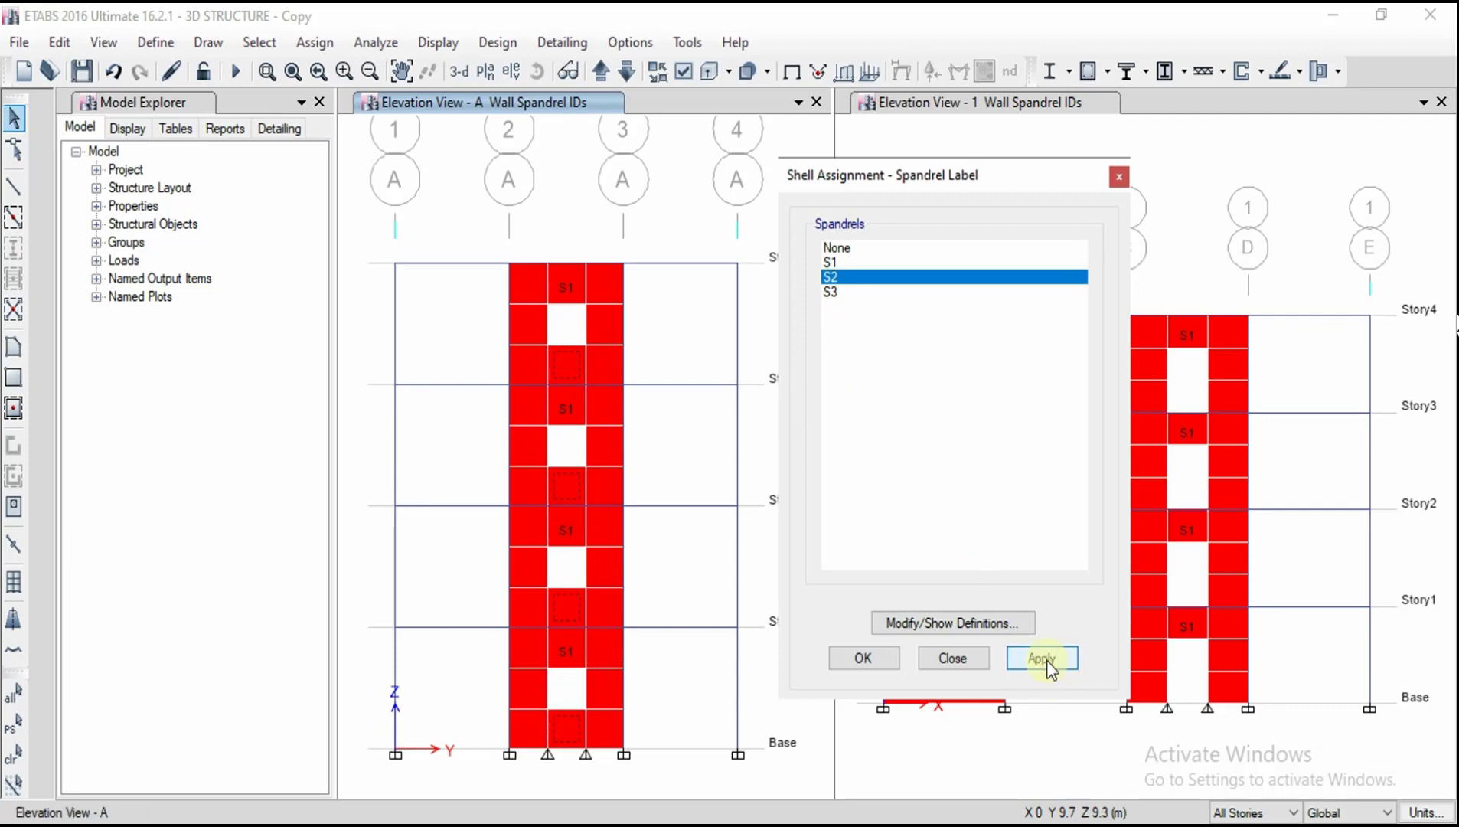
pyautogui.click(889, 658)
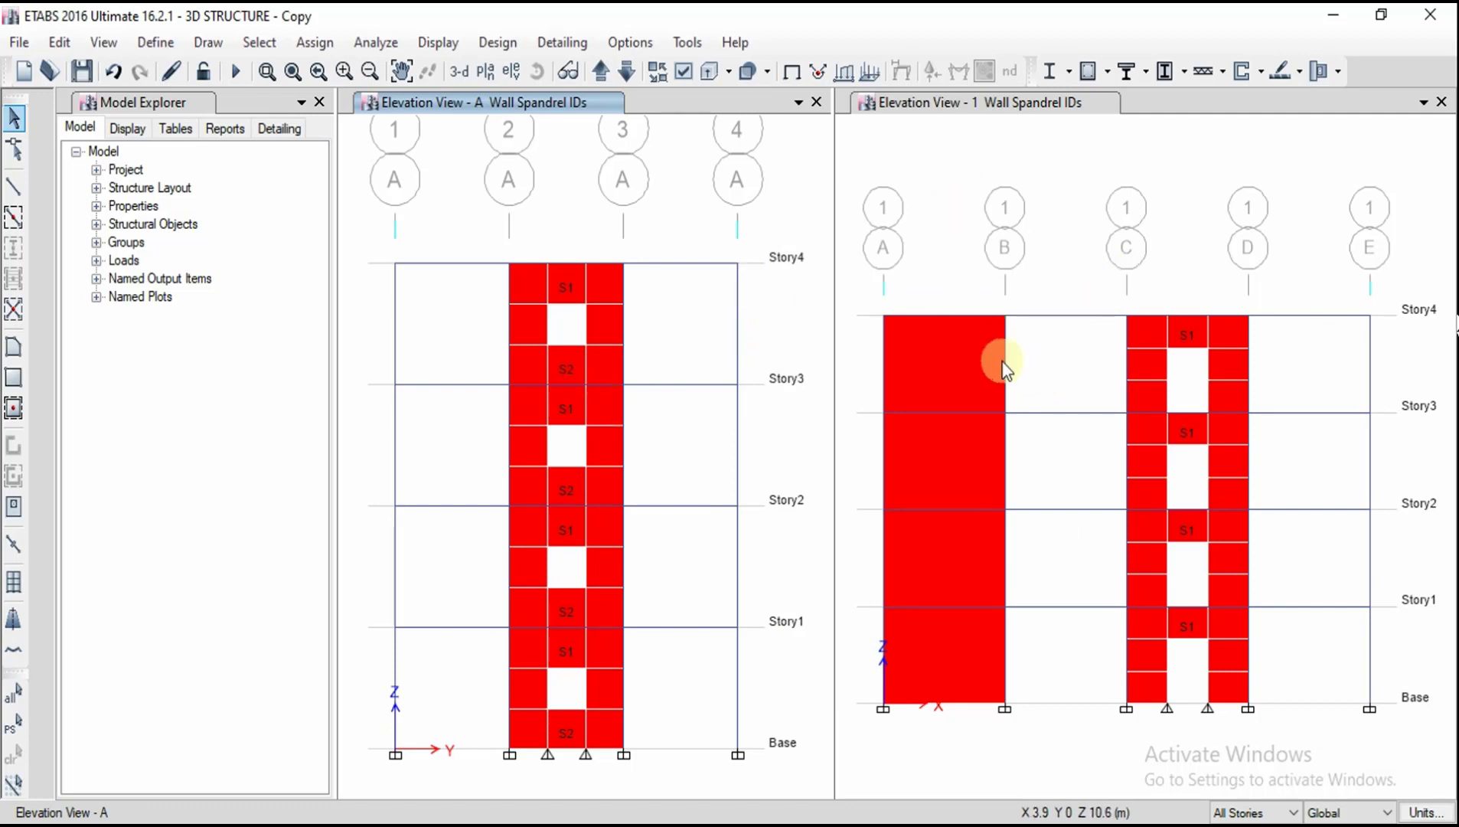
pyautogui.click(960, 240)
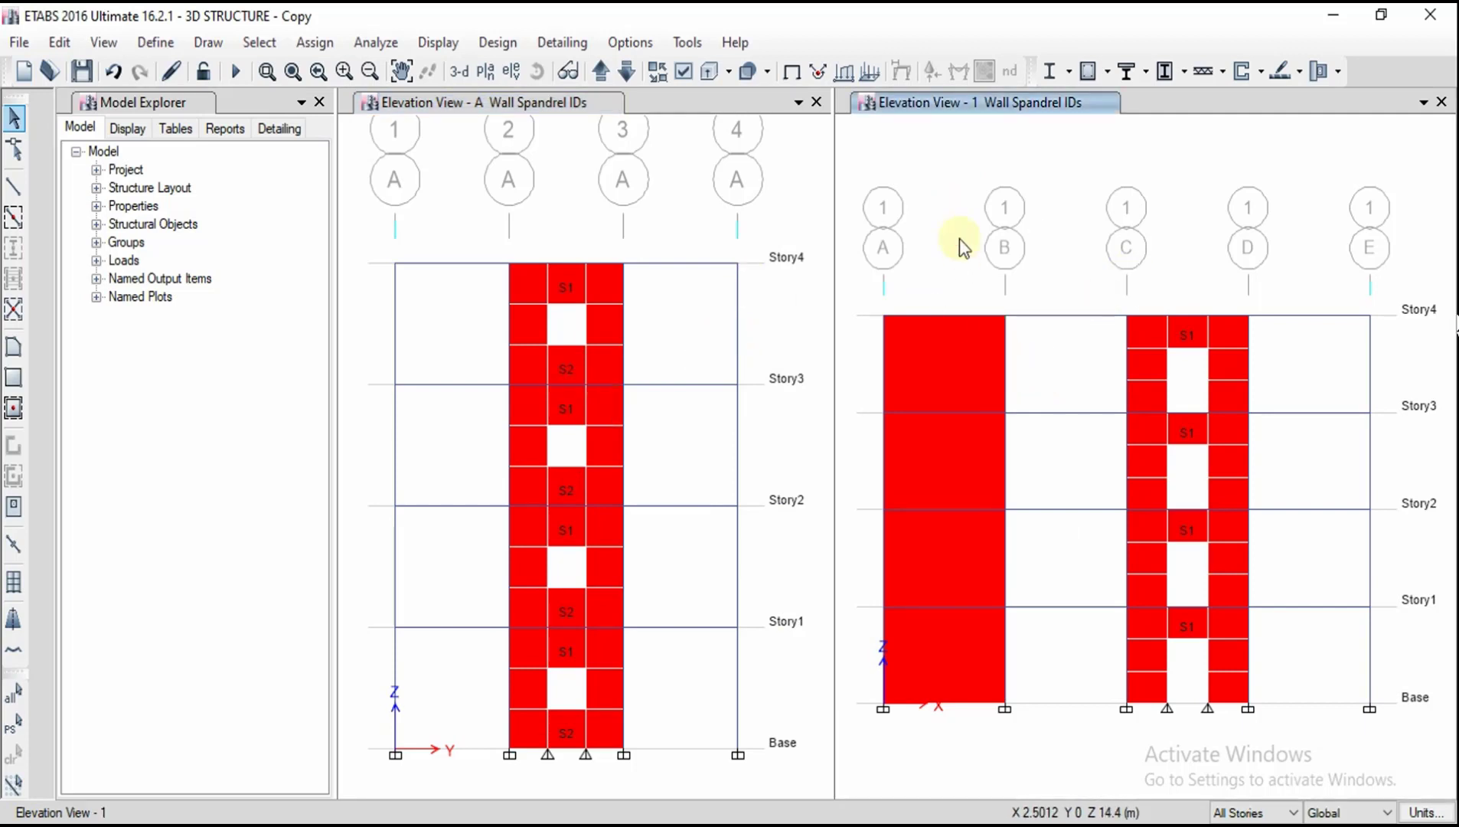